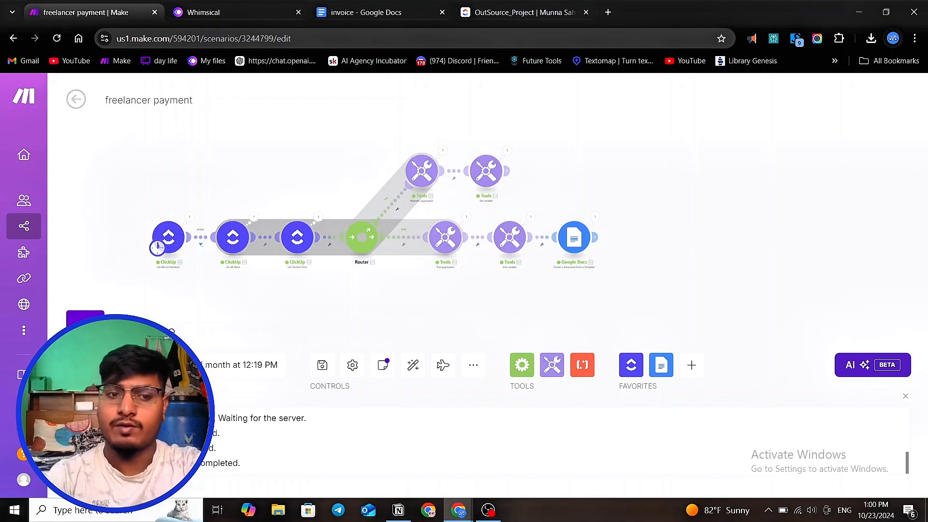
- Open the Google Docs module's execution output and scroll through its output bundle
left_click(85, 329)
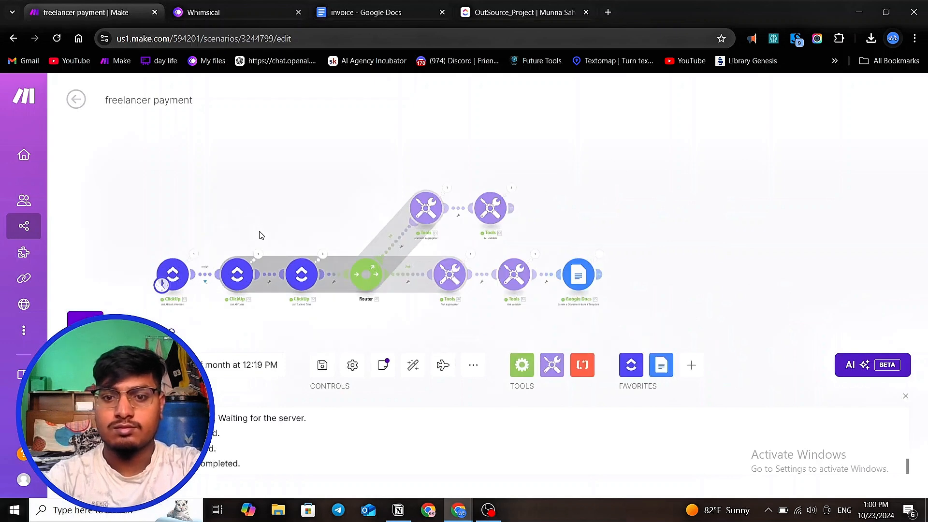
scroll(593, 292, "up", 2)
left_click(604, 229)
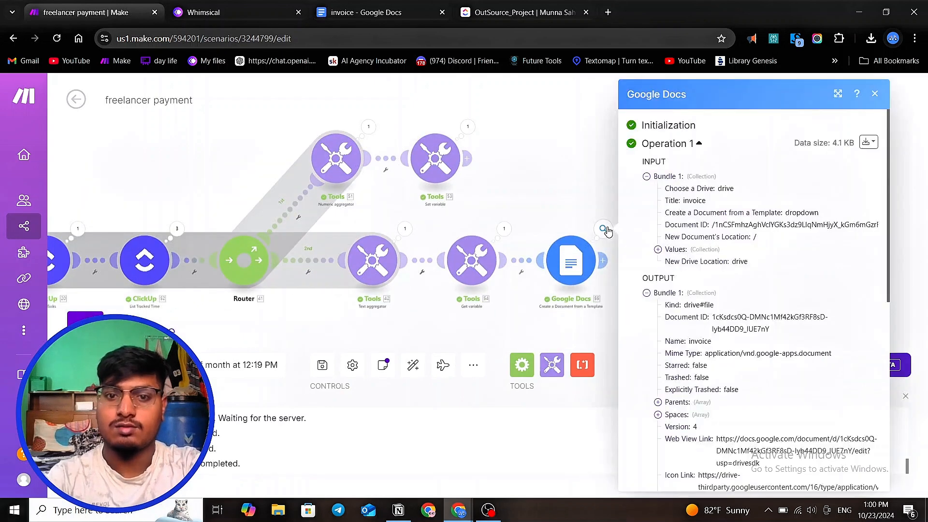
scroll(724, 340, "down", 2)
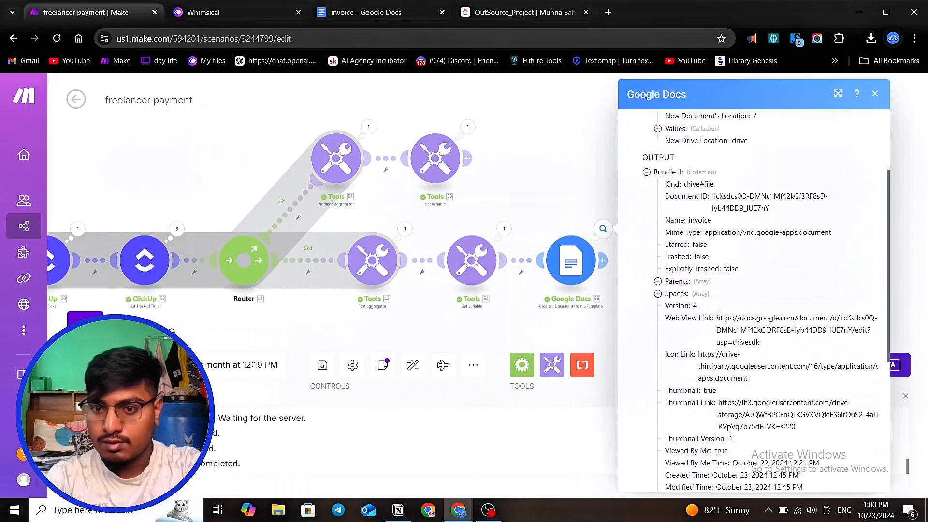
- Copy the output's Web View Link and open the generated invoice document in a new browser tab
left_click_drag(719, 317, 761, 342)
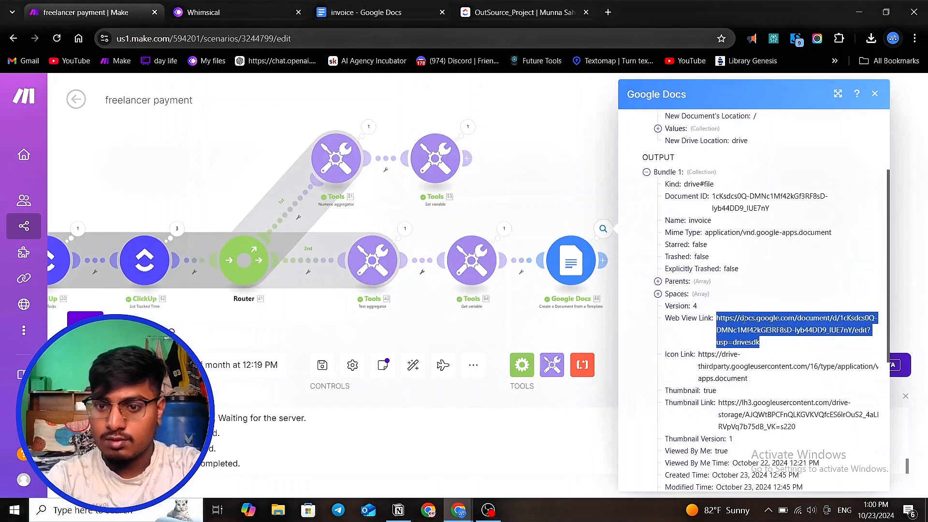
right_click(747, 329)
left_click(558, 149)
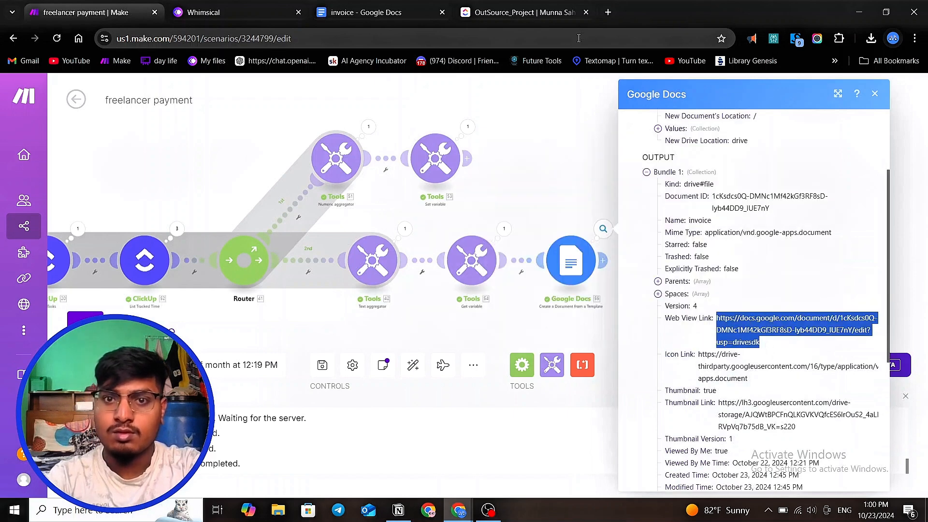
left_click(608, 12)
left_click(423, 252)
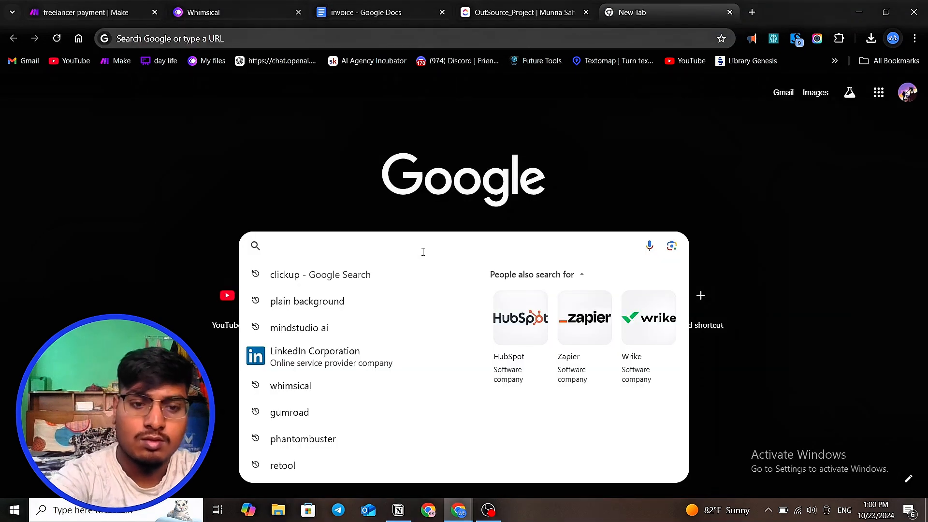
key("ctrl+v")
key("Return")
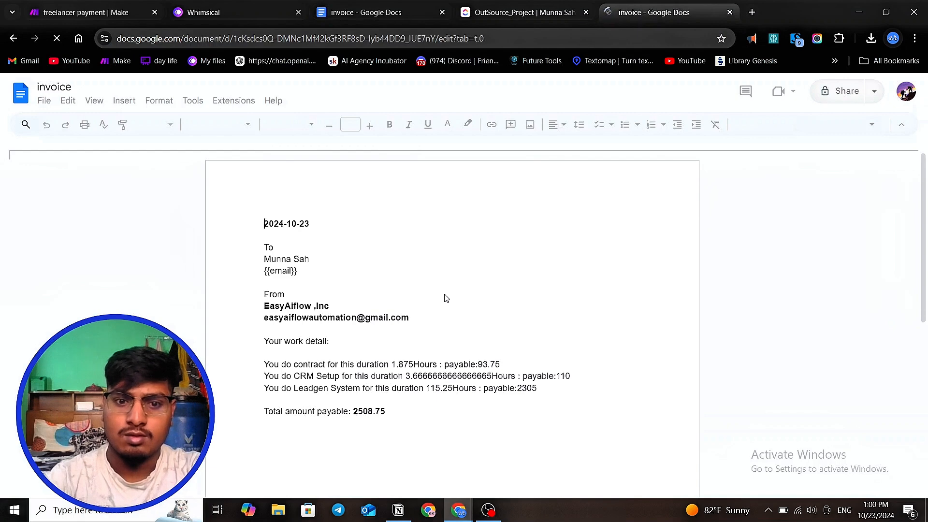
- Scroll through the generated invoice document to review its contents
scroll(446, 299, "down", 1)
scroll(418, 310, "up", 1)
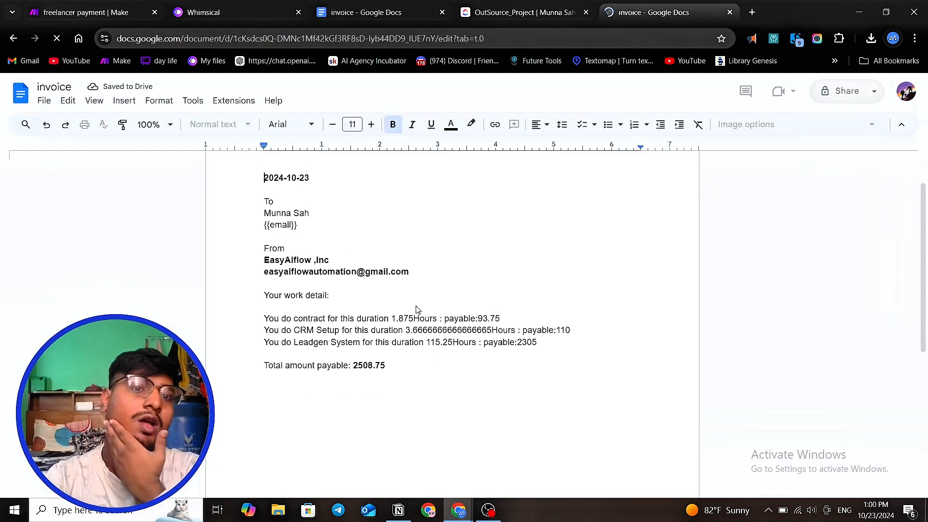
scroll(418, 309, "up", 1)
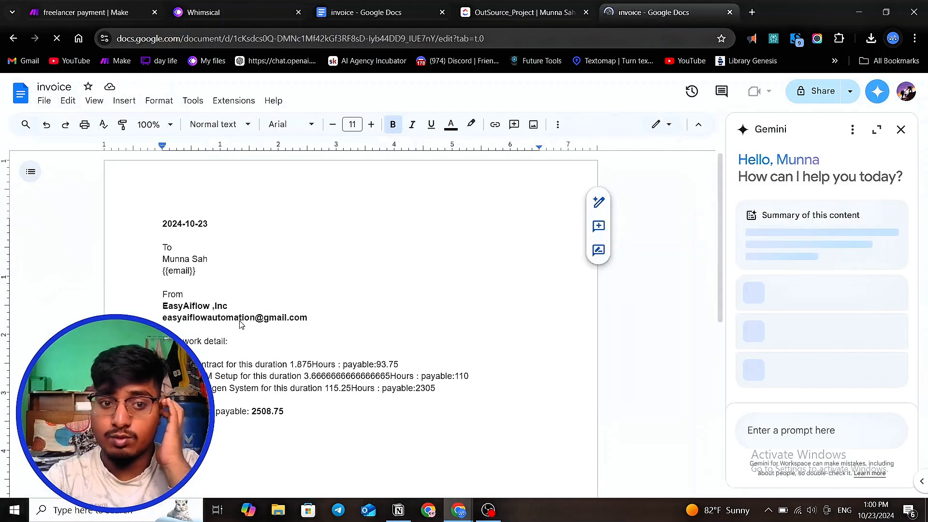
scroll(238, 325, "down", 1)
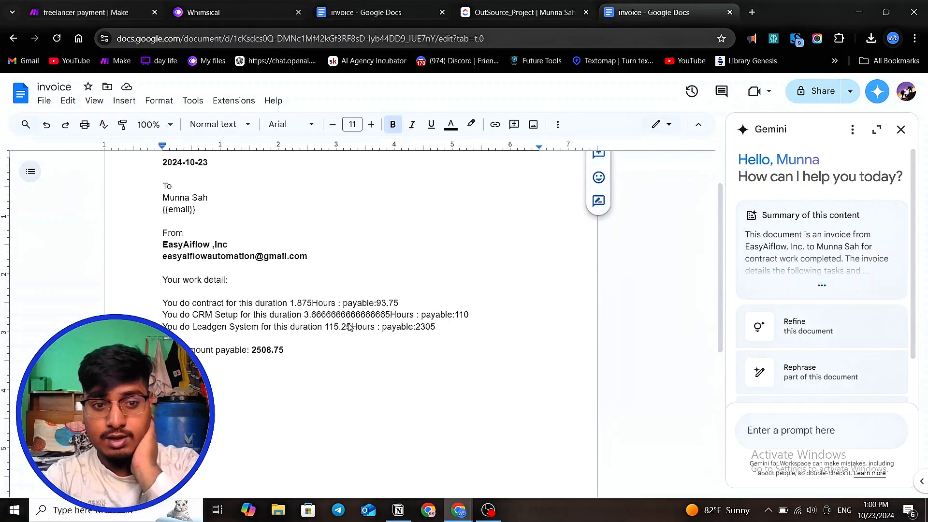
scroll(338, 309, "down", 3)
scroll(309, 272, "up", 3)
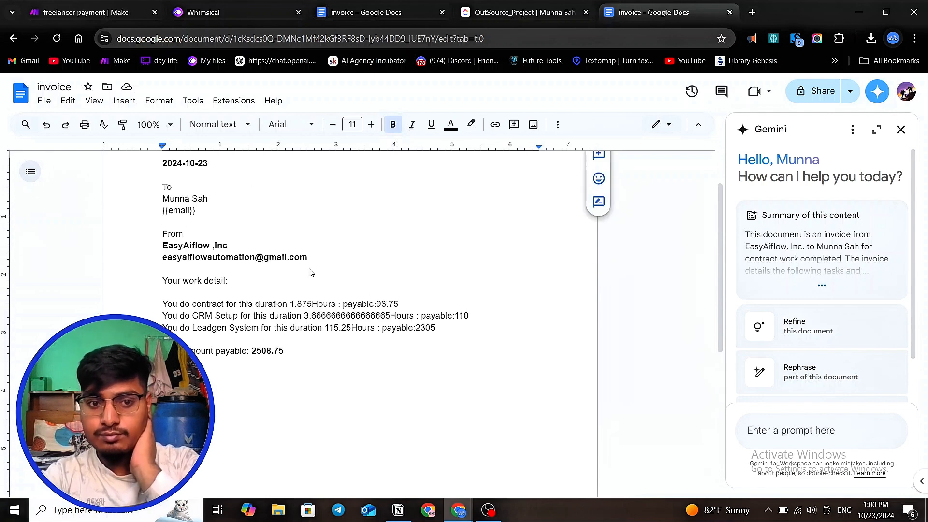
scroll(330, 288, "up", 2)
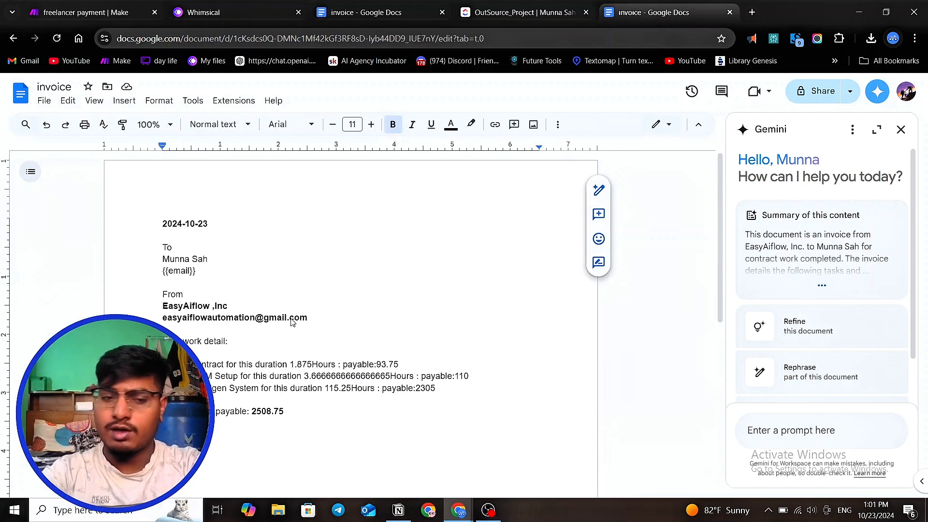
scroll(291, 322, "down", 2)
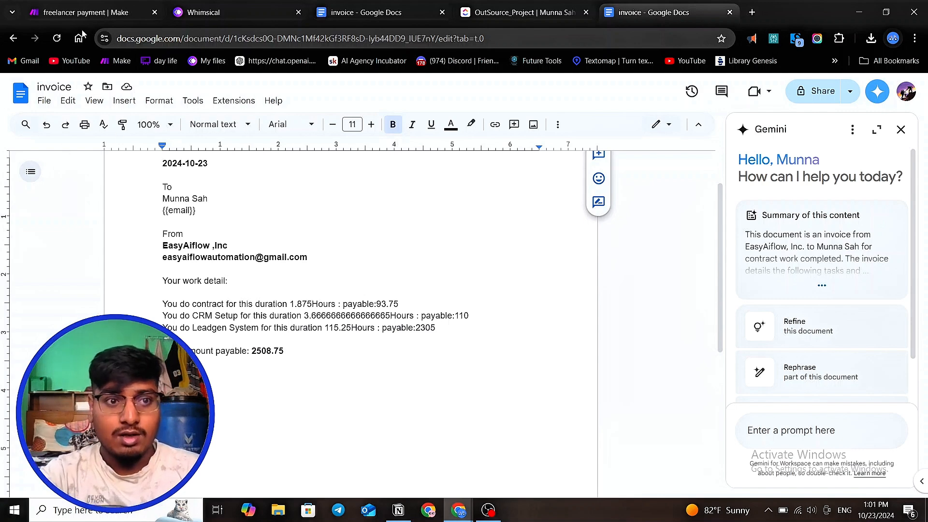
- Switch back to the freelancer payment scenario and zoom in on the ClickUp modules at its start
left_click(84, 14)
scroll(301, 164, "down", 3)
left_click(428, 162)
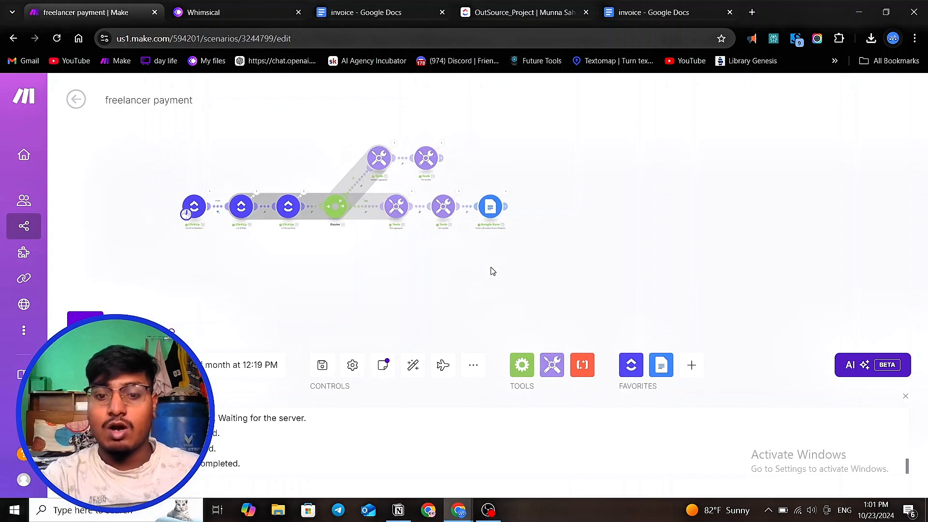
left_click(494, 511)
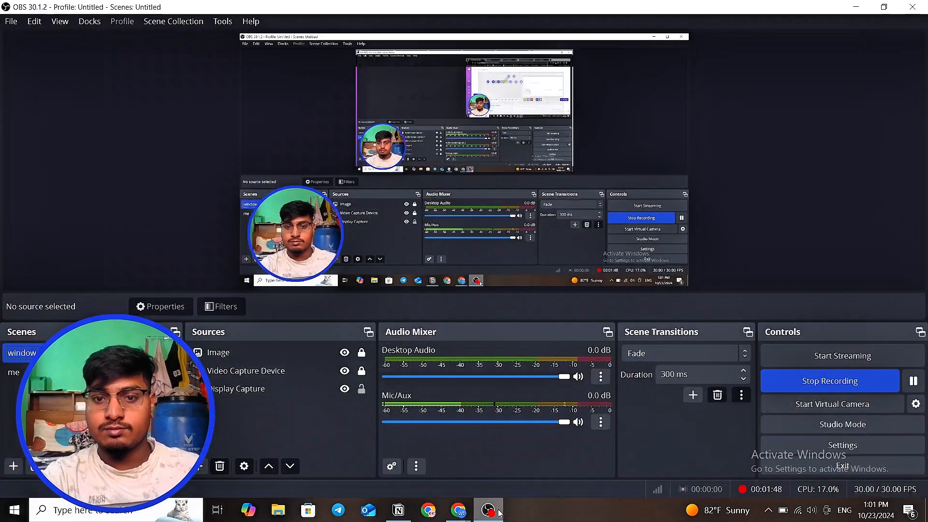
left_click(854, 8)
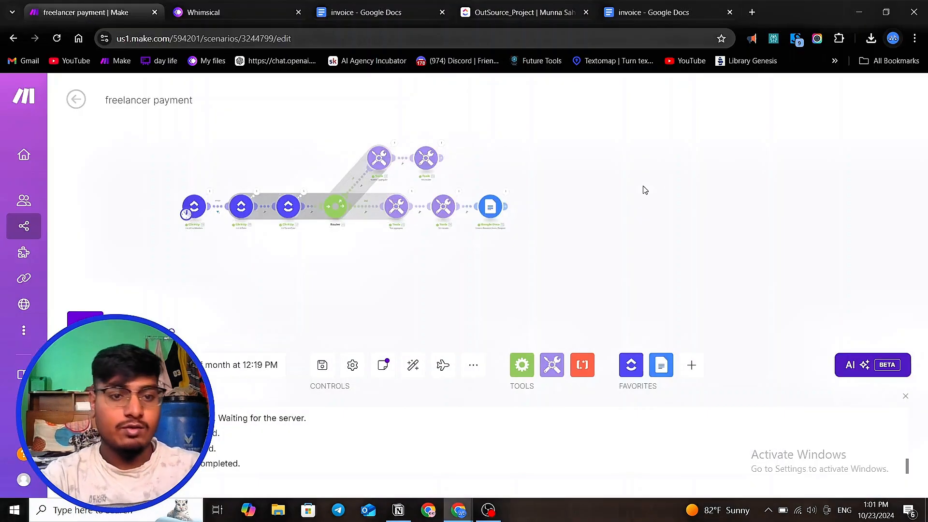
scroll(224, 276, "up", 3)
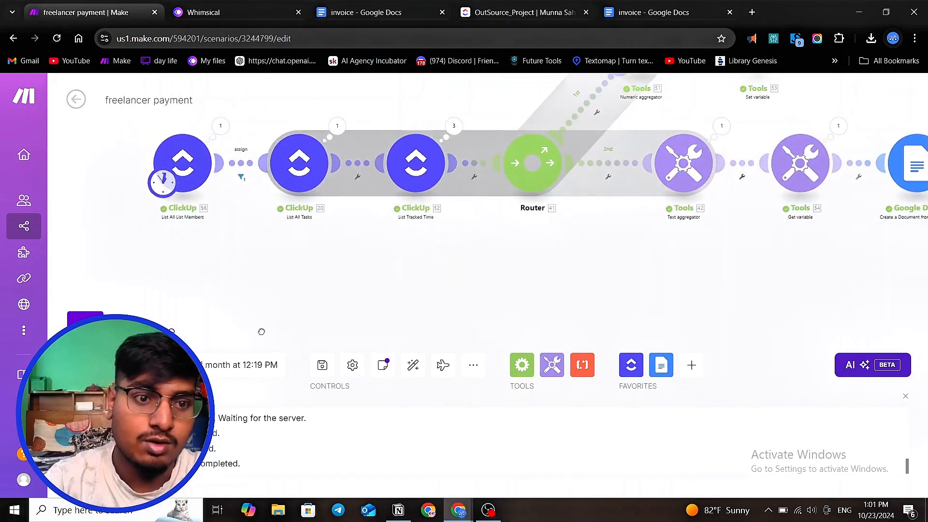
left_click_drag(261, 331, 271, 335)
scroll(195, 197, "up", 3)
scroll(246, 251, "down", 1)
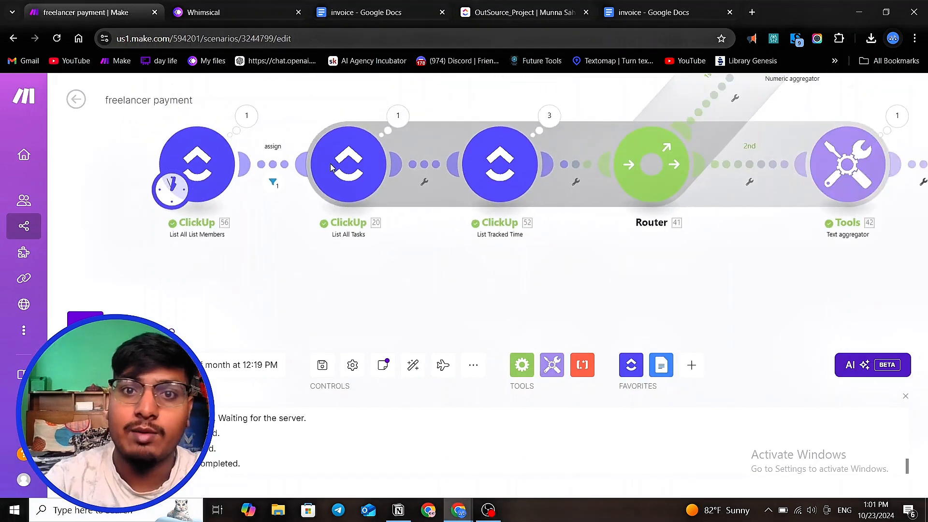
- Compare the ClickUp staff detail and OutSource_Project lists with the scenario's modules
left_click(517, 12)
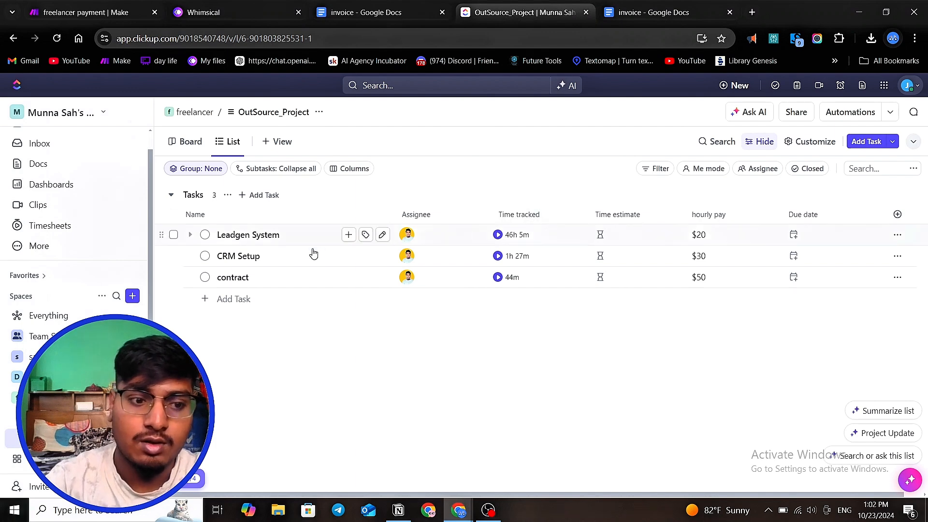
left_click(58, 418)
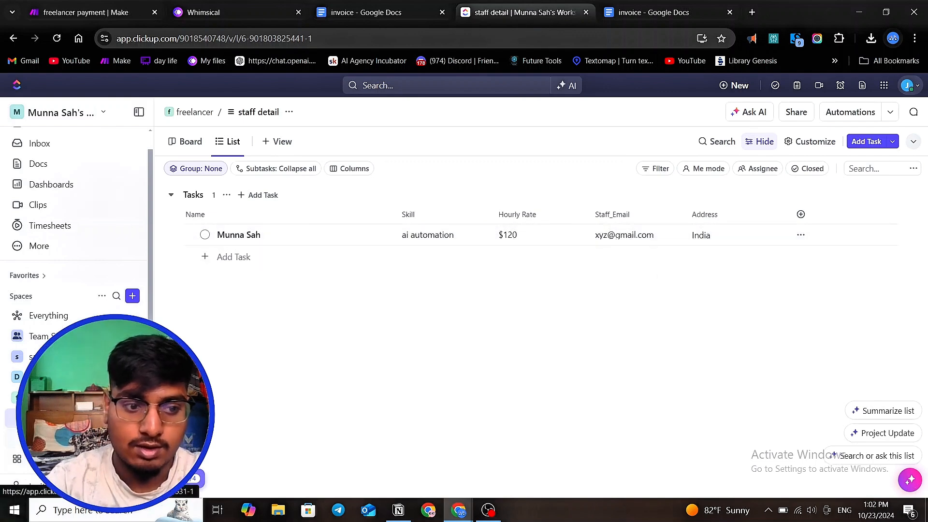
left_click(63, 438)
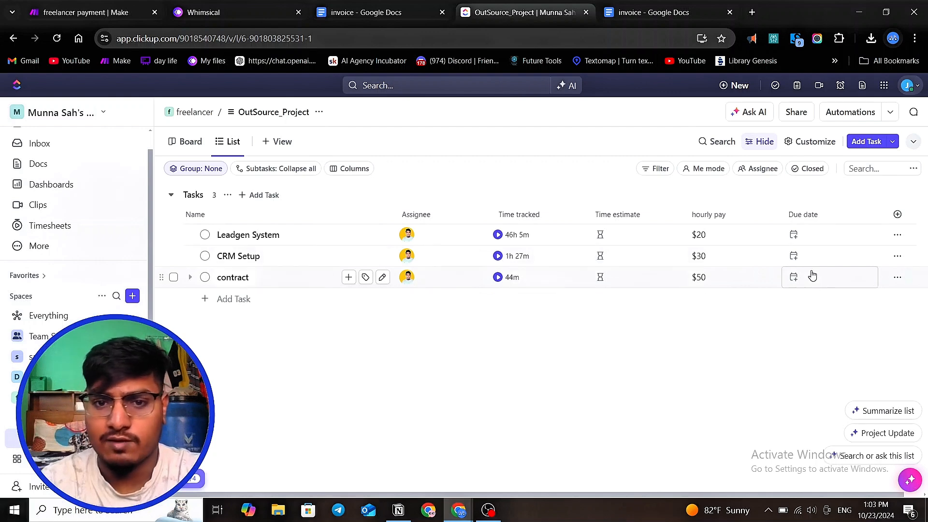
left_click(70, 14)
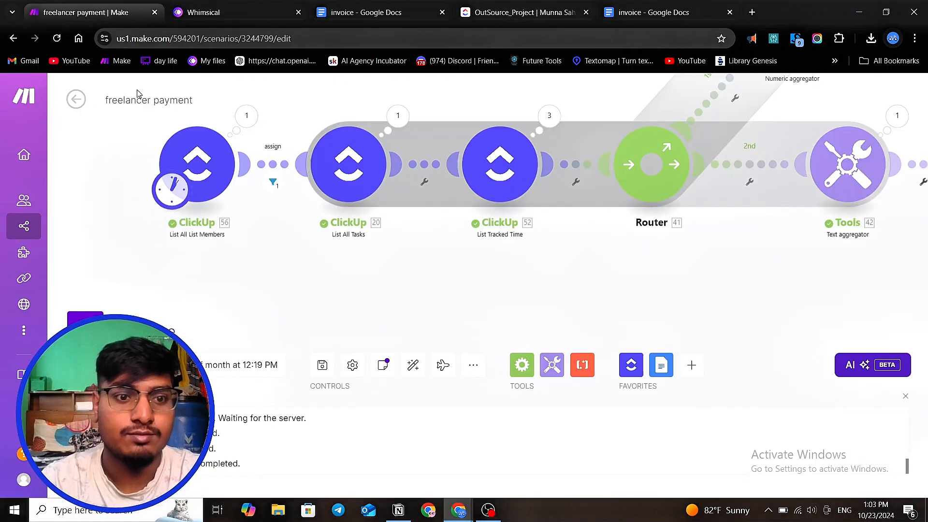
scroll(300, 252, "down", 2)
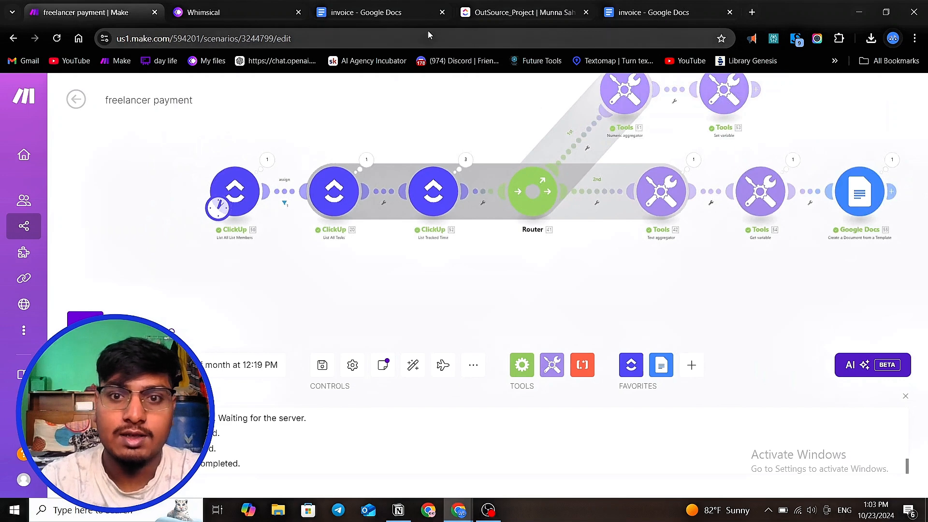
left_click(483, 13)
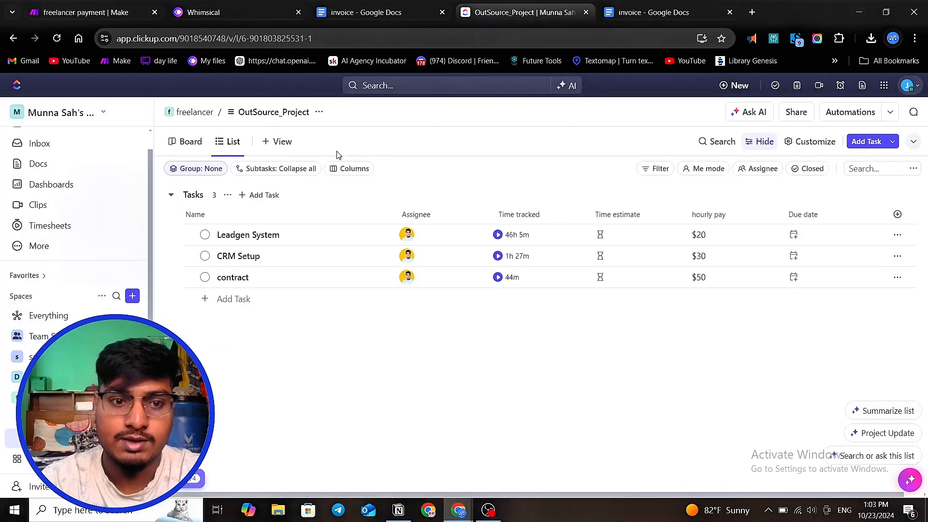
left_click(76, 13)
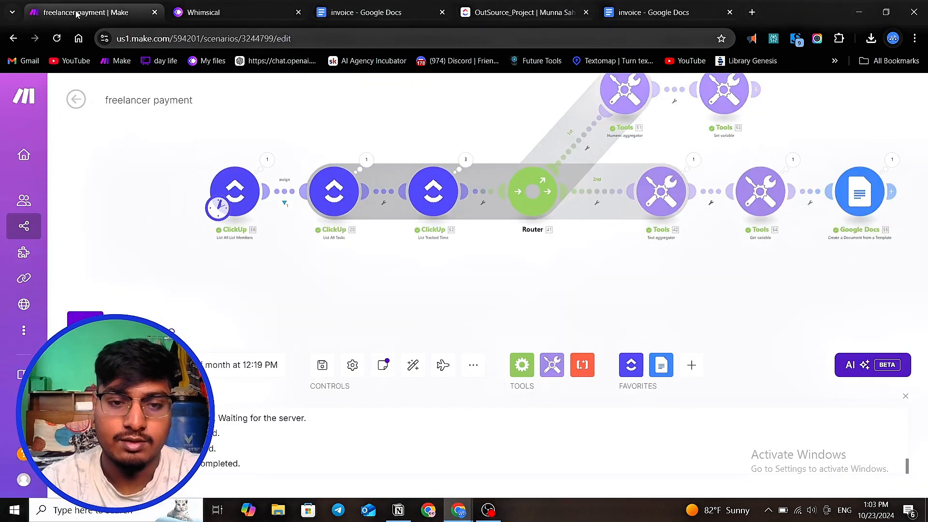
- Open the List All List Members module's settings to inspect its workspace, space and list
scroll(264, 180, "up", 1)
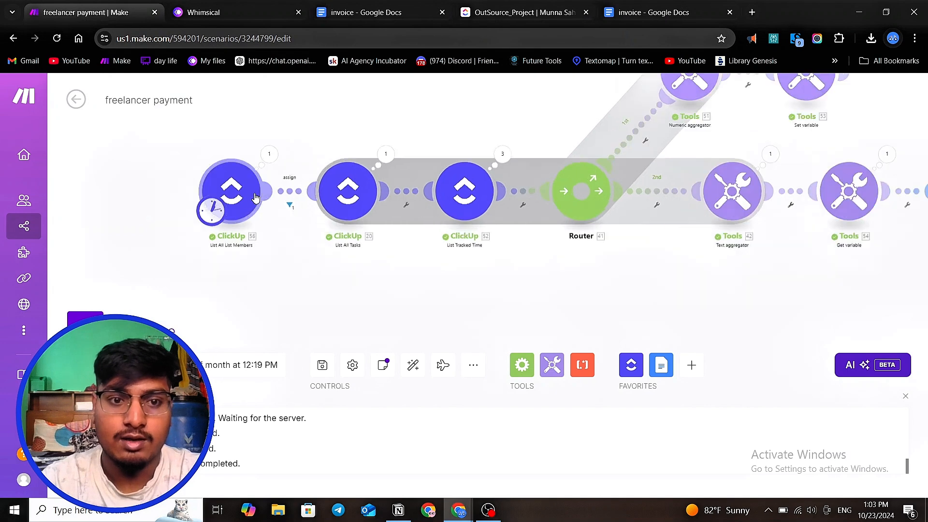
left_click(230, 185)
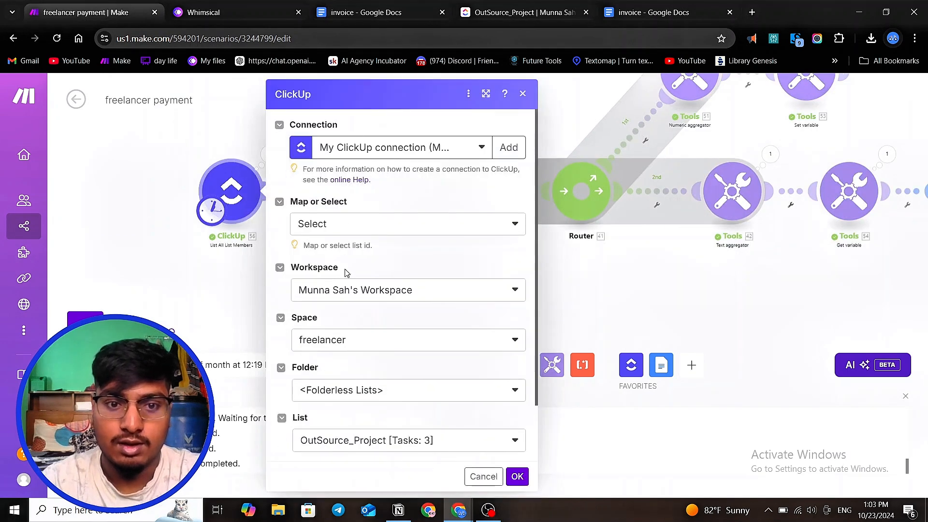
scroll(363, 294, "down", 2)
scroll(382, 401, "up", 2)
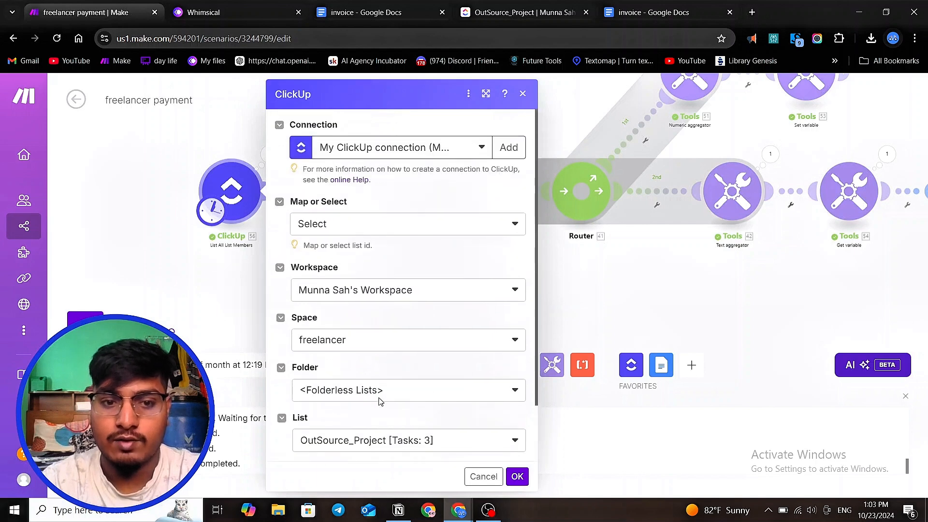
left_click(202, 302)
- Inspect the assign filter between the first two ClickUp modules
scroll(279, 188, "up", 3)
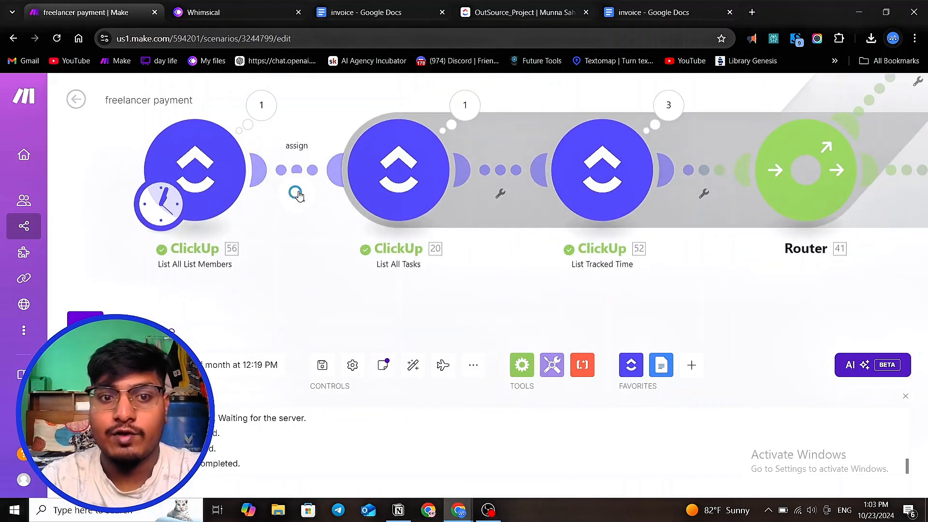
left_click(297, 193)
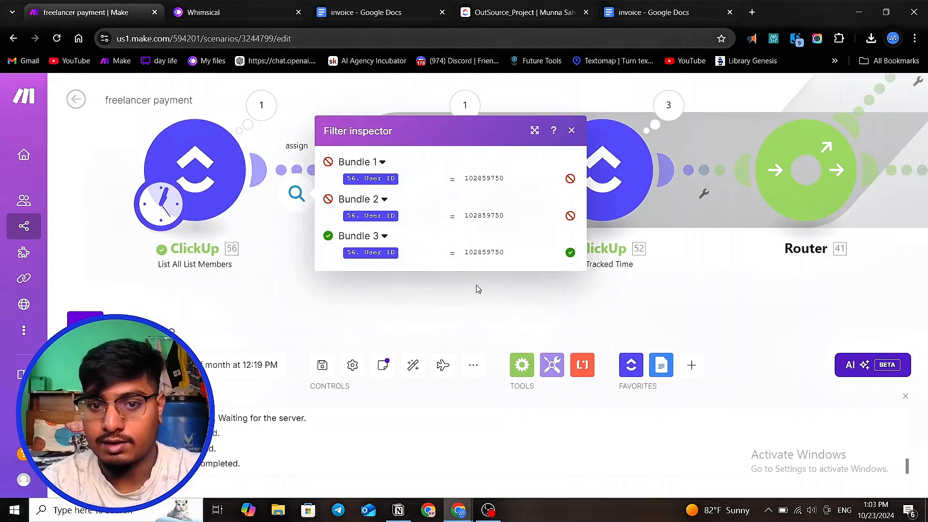
left_click(387, 317)
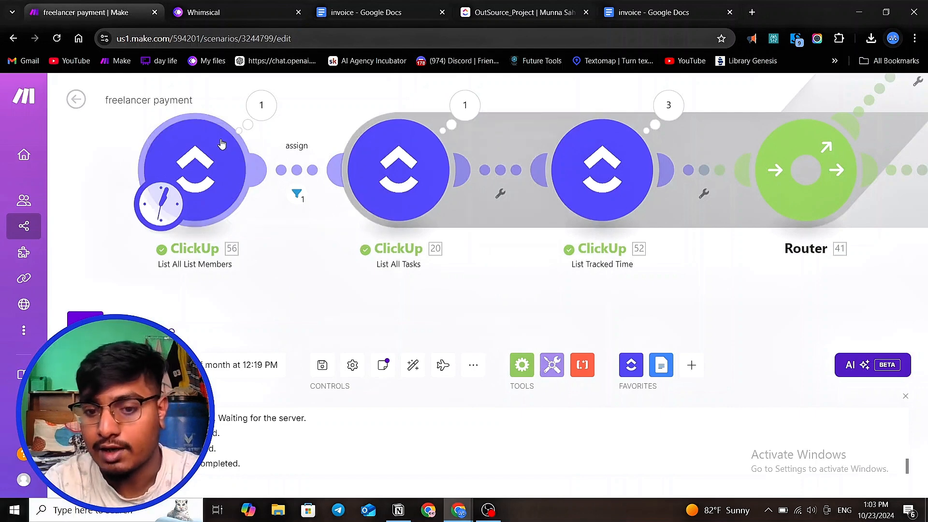
- Open the List All Tasks module's settings and scroll through its list and assignee options
left_click(437, 206)
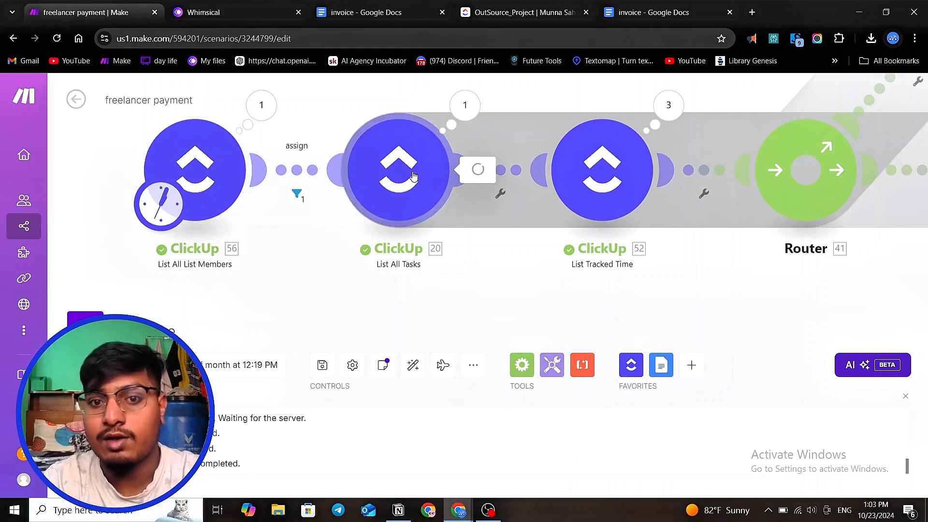
scroll(520, 263, "down", 6)
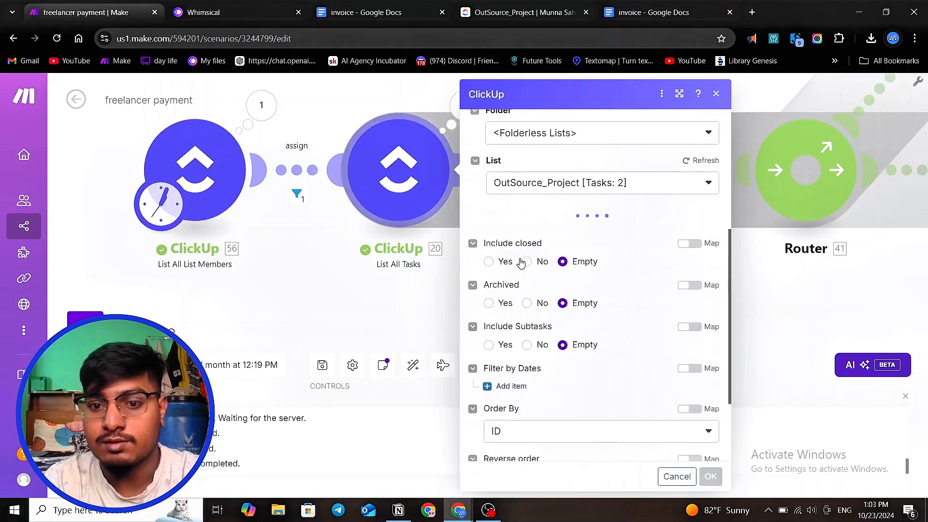
scroll(524, 285, "up", 6)
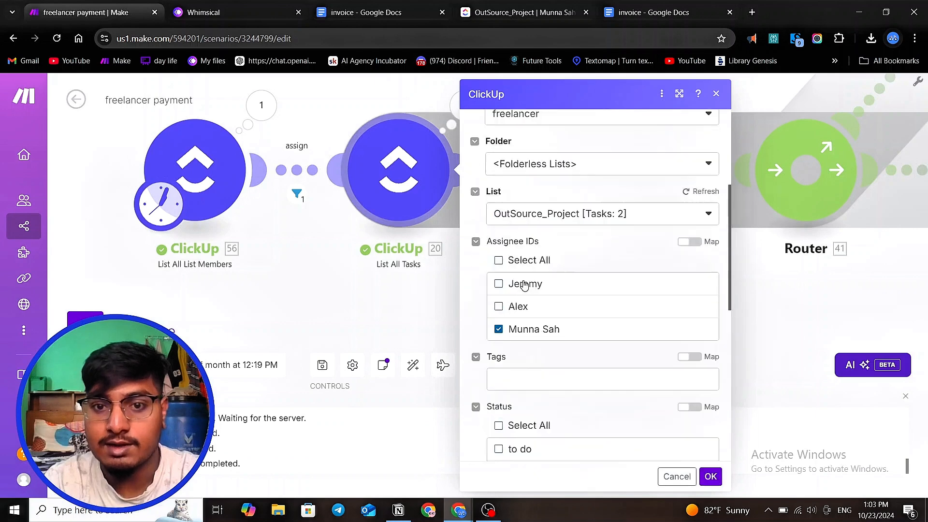
scroll(533, 353, "down", 1)
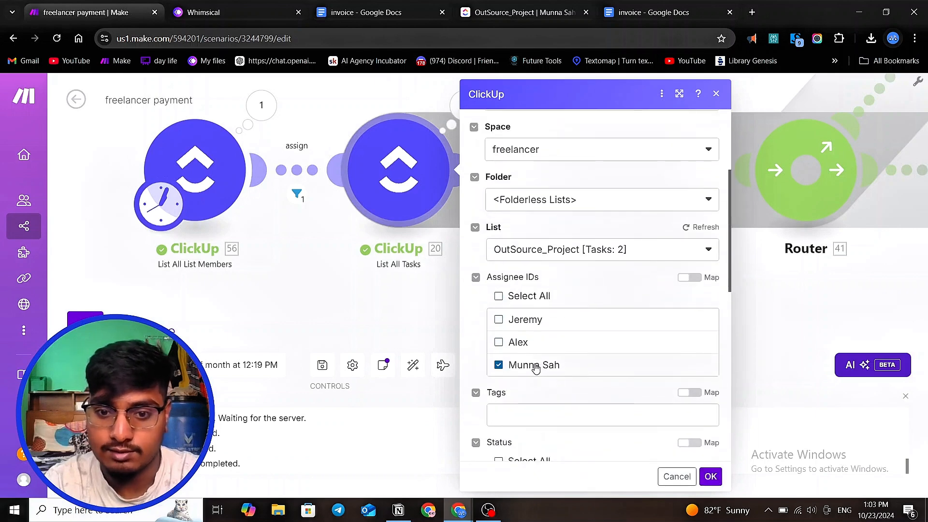
- Map the List All Tasks module's assignee IDs to the User ID from the List All List Members module
left_click(688, 278)
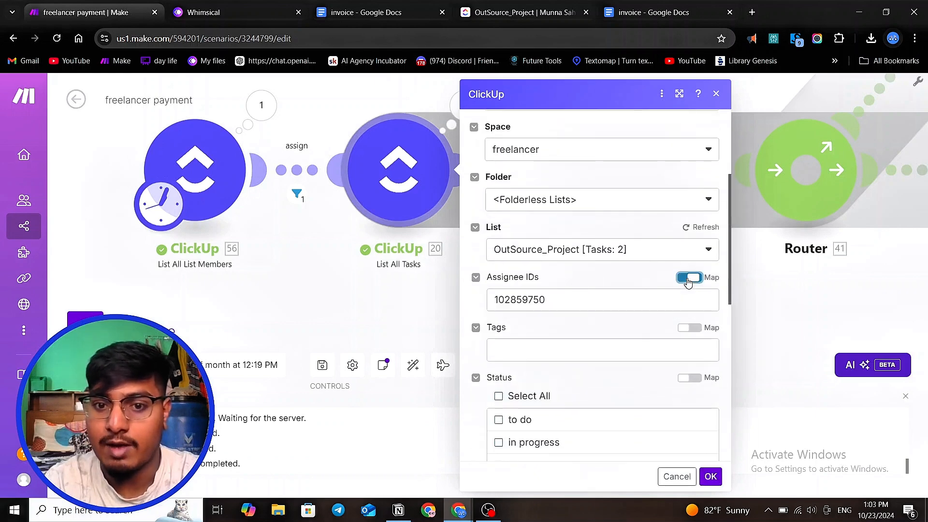
left_click(582, 300)
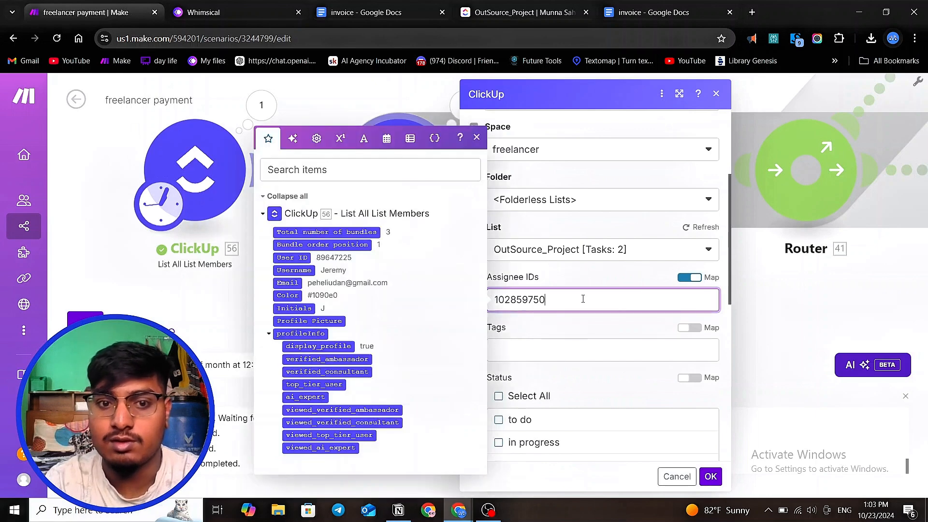
key("BackSpace")
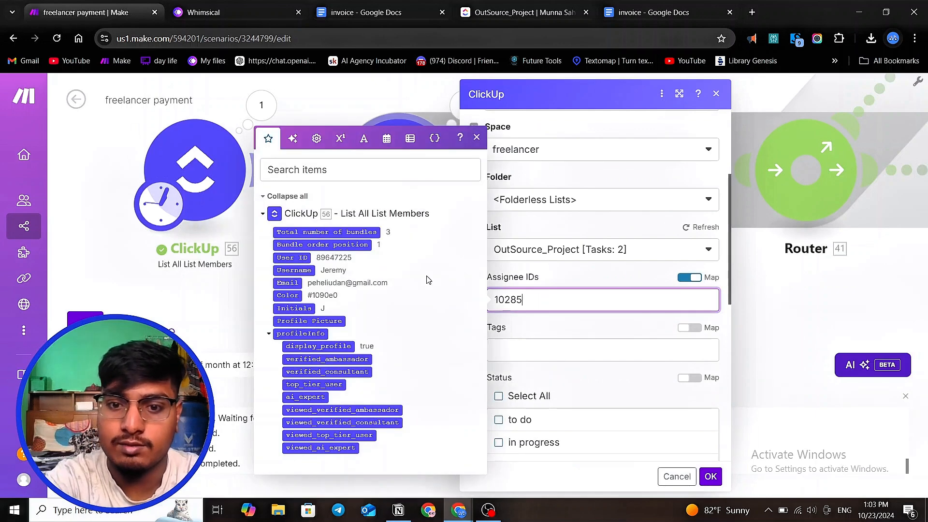
key("BackSpace")
key("BackSpace")
key("BackSpace")
key("BackSpace")
key("BackSpace")
left_click(291, 257)
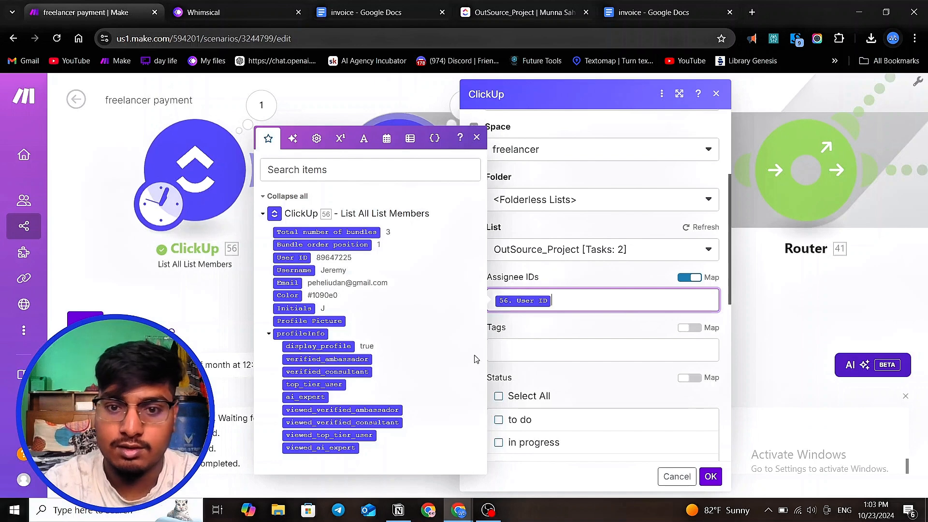
left_click(711, 476)
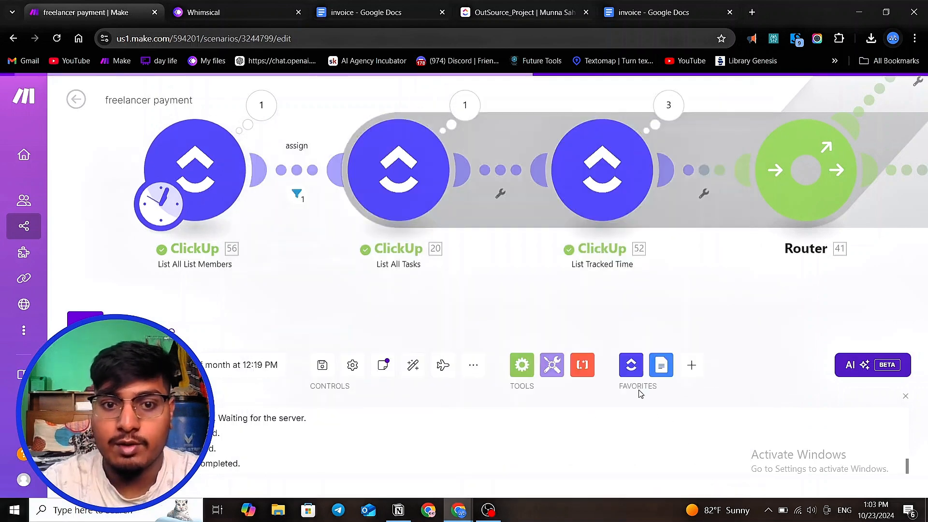
- Reopen the List All Tasks module's settings to check the mapped assignee IDs
scroll(187, 184, "down", 3)
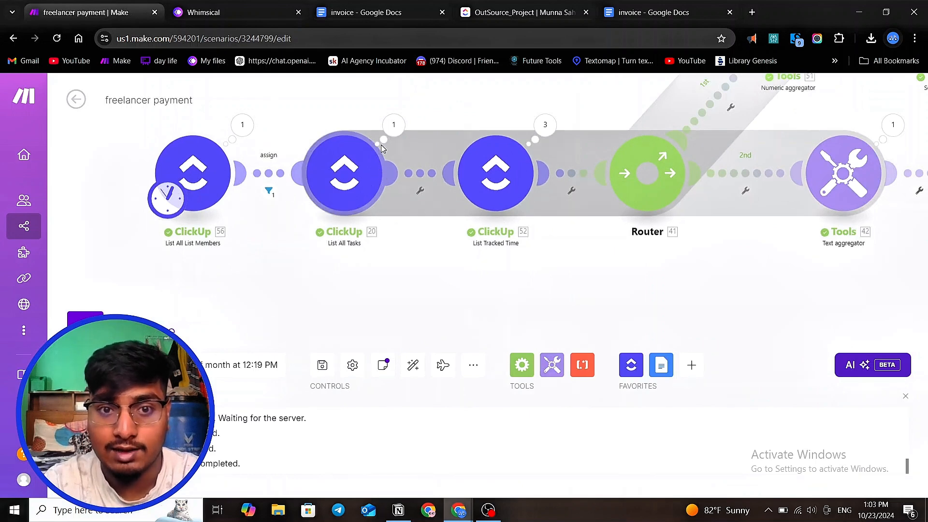
left_click(349, 174)
scroll(471, 237, "down", 3)
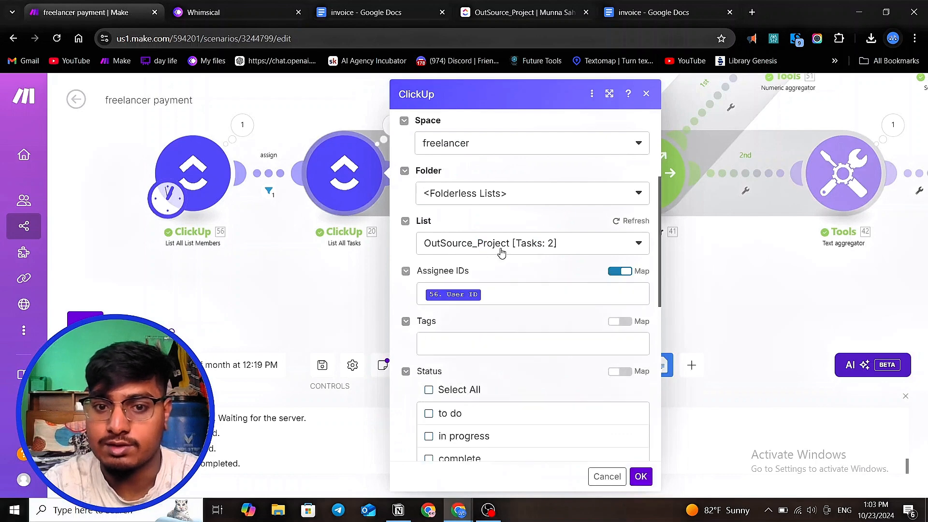
left_click(642, 478)
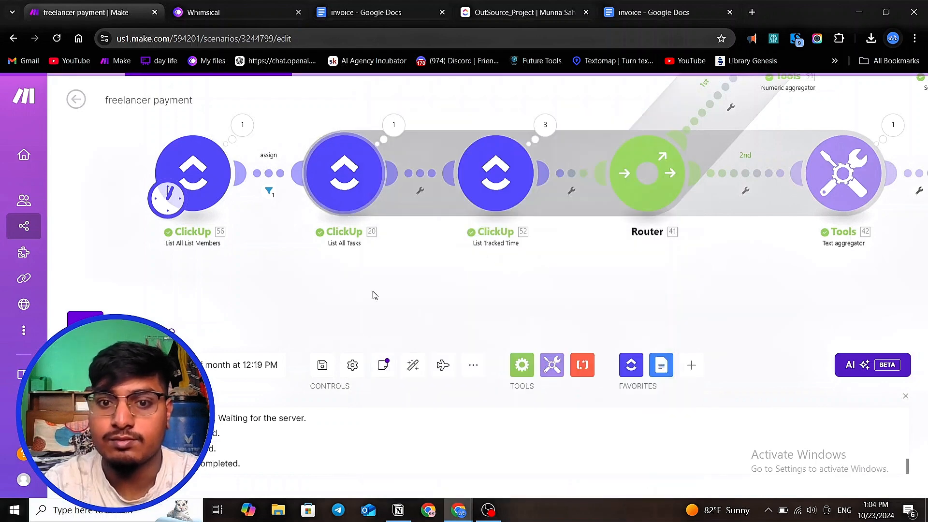
- Open the List Tracked Time module's settings to inspect its mapped task ID and limit
scroll(387, 251, "down", 2)
scroll(397, 232, "up", 3)
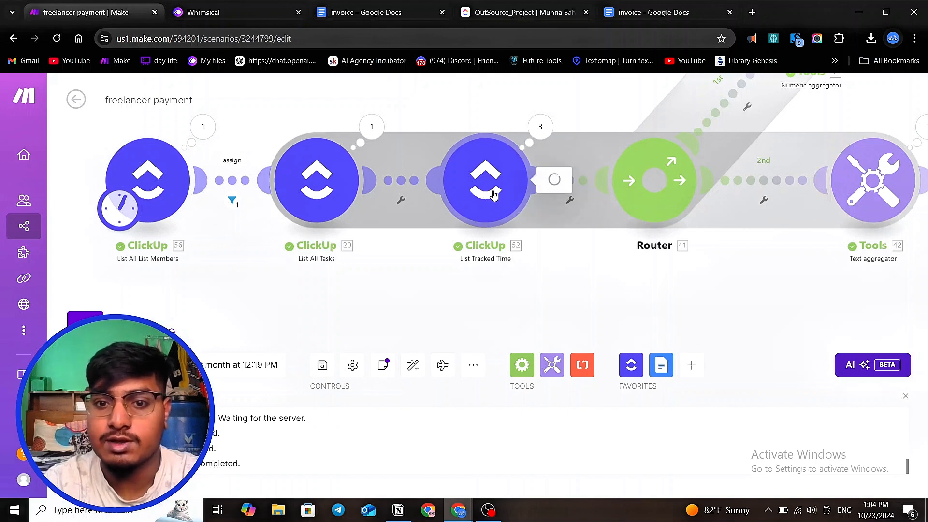
left_click(497, 197)
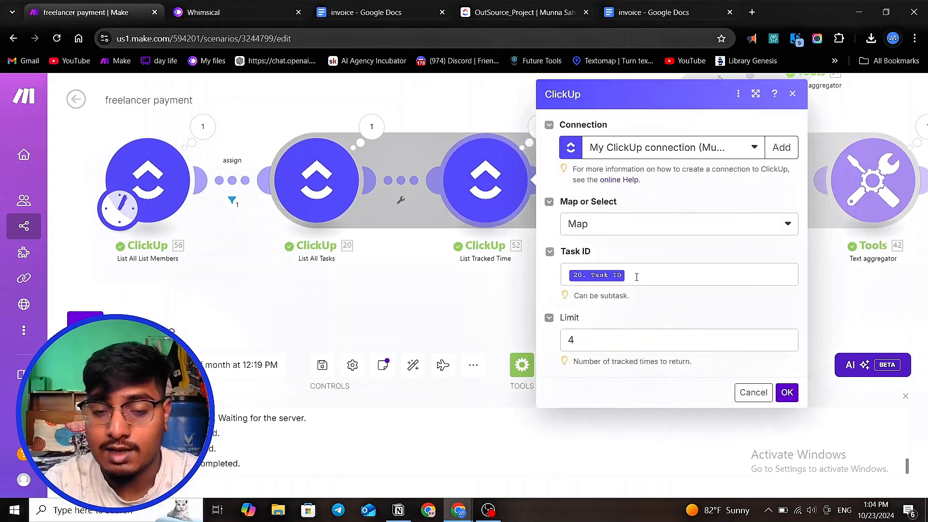
left_click(481, 300)
- Compare the ClickUp OutSource_Project task list and the generated invoice document with the scenario
left_click(538, 6)
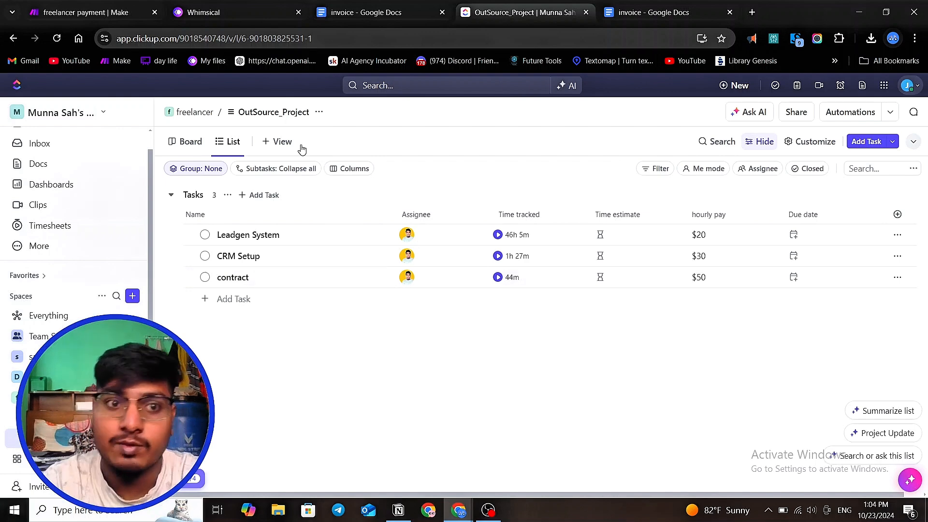
left_click(355, 21)
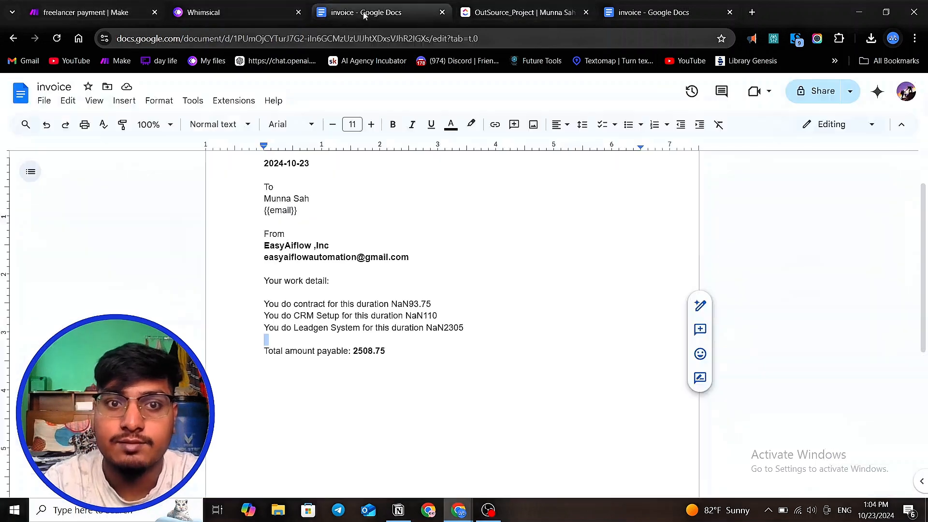
left_click(140, 19)
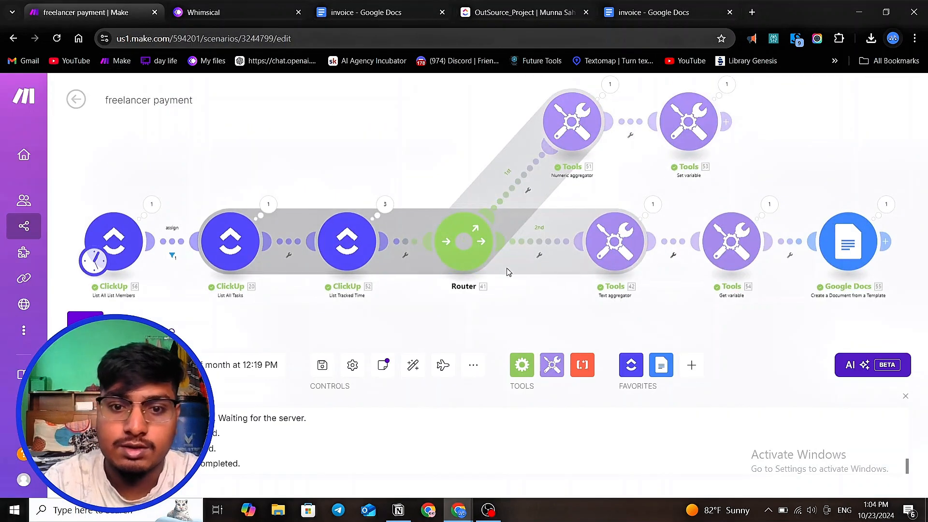
- Open the Text aggregator's settings and read through its text template
scroll(531, 294, "up", 2)
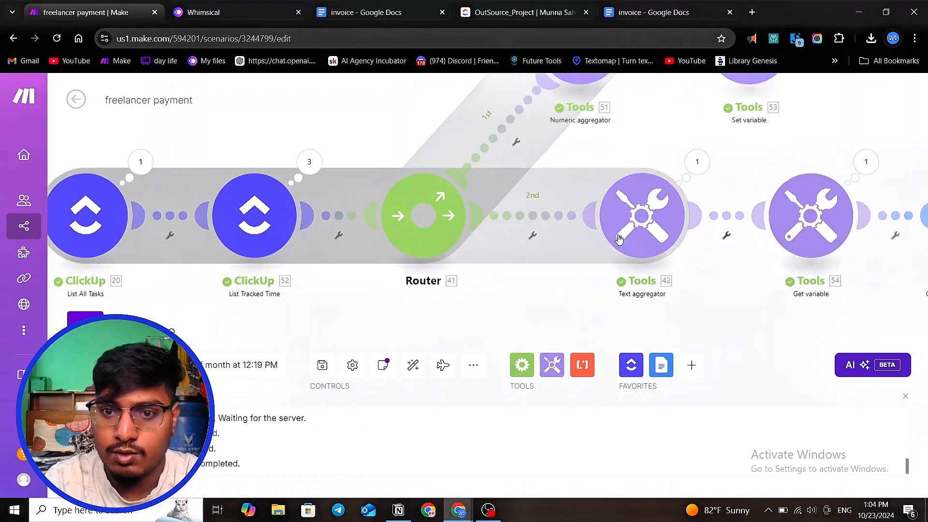
left_click(614, 244)
scroll(726, 311, "down", 1)
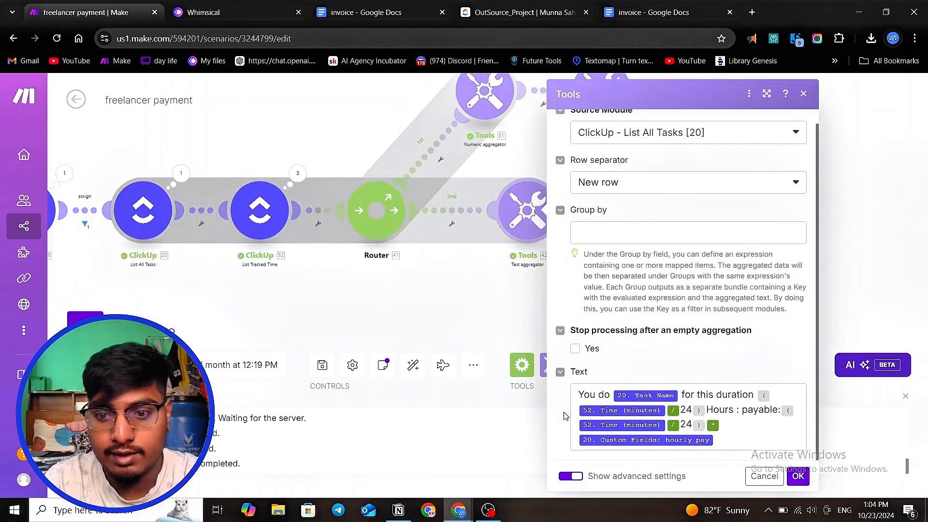
scroll(628, 410, "up", 1)
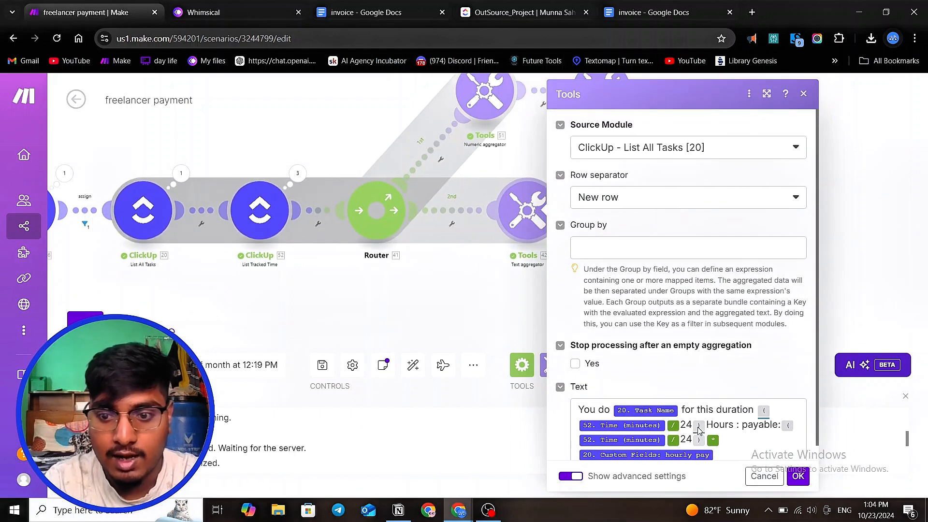
scroll(705, 429, "down", 1)
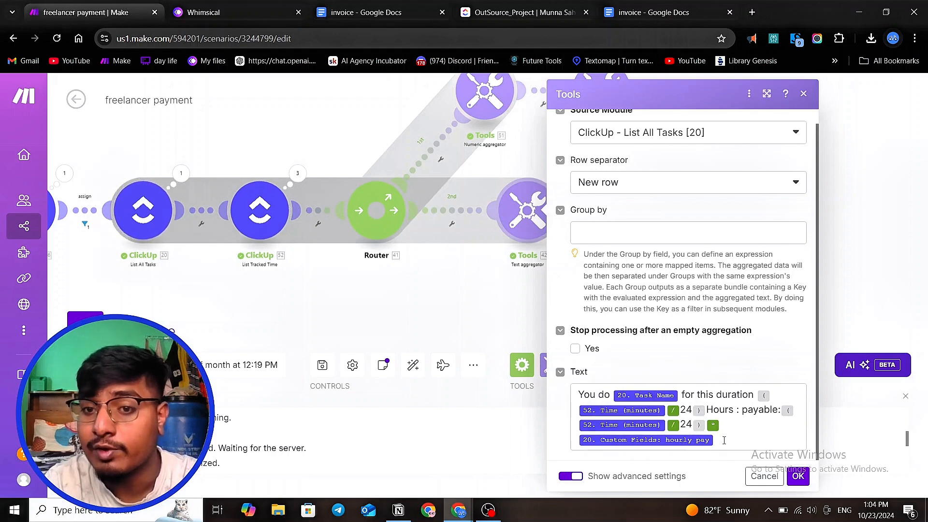
left_click(216, 274)
- Inspect the List All Tasks output bundles, including the hourly pay custom field
left_click(181, 173)
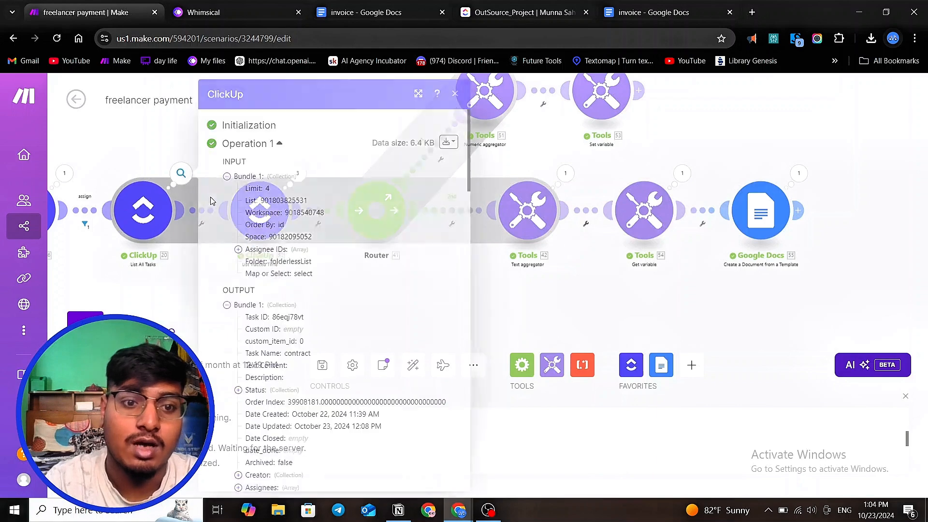
scroll(290, 272, "down", 10)
scroll(290, 272, "down", 10)
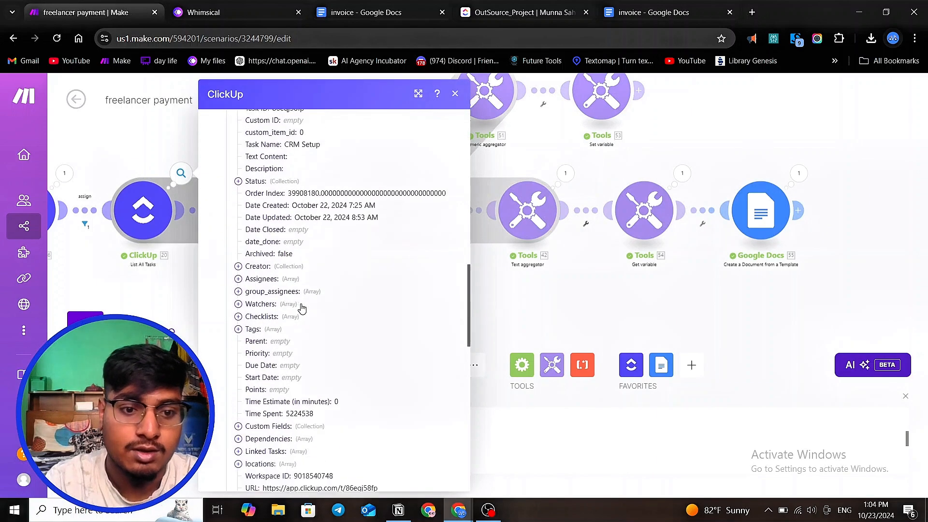
scroll(302, 305, "up", 10)
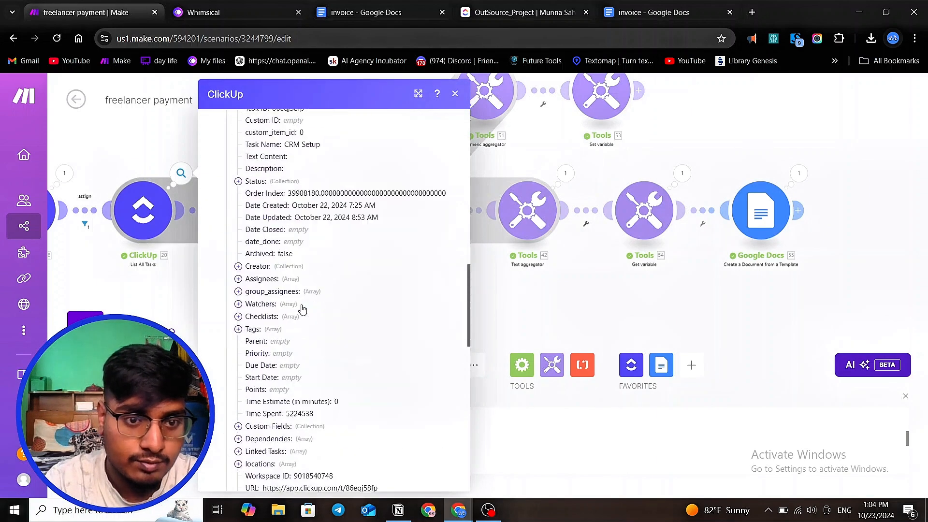
scroll(302, 308, "up", 10)
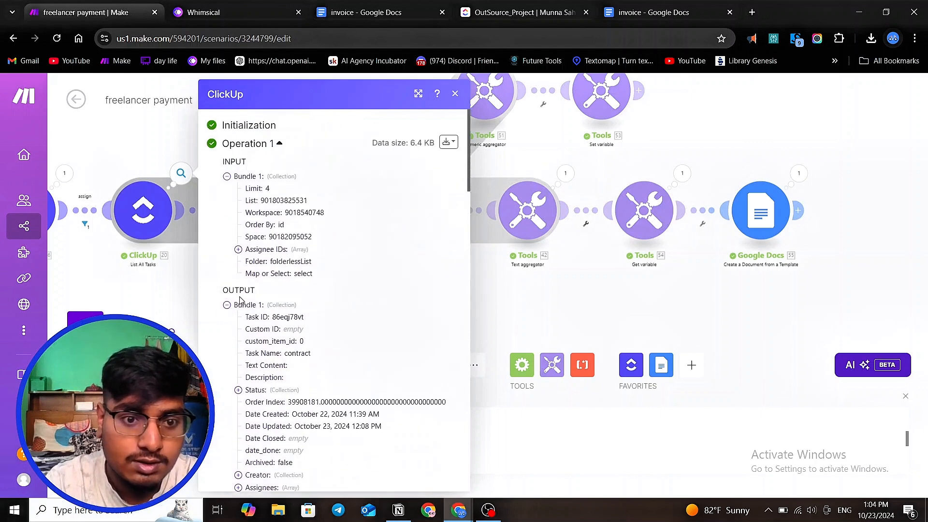
scroll(261, 307, "down", 5)
scroll(277, 304, "down", 4)
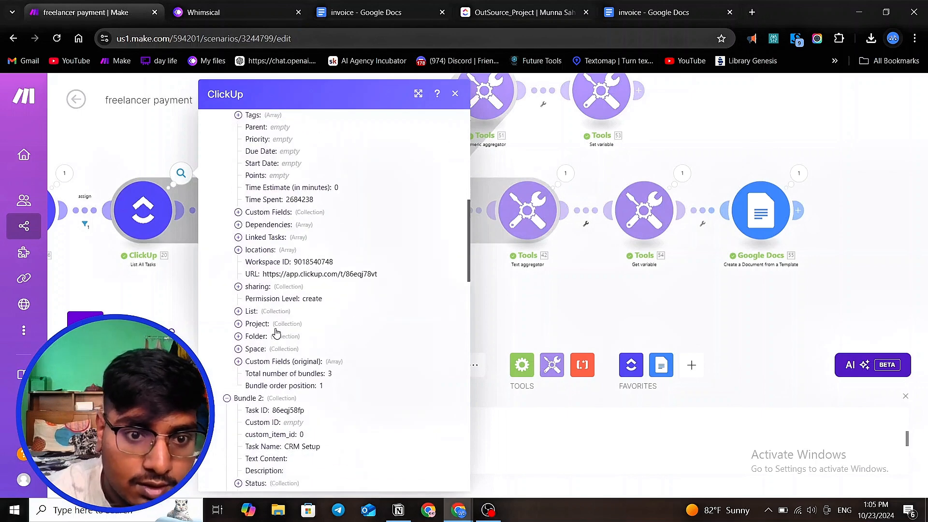
left_click(238, 213)
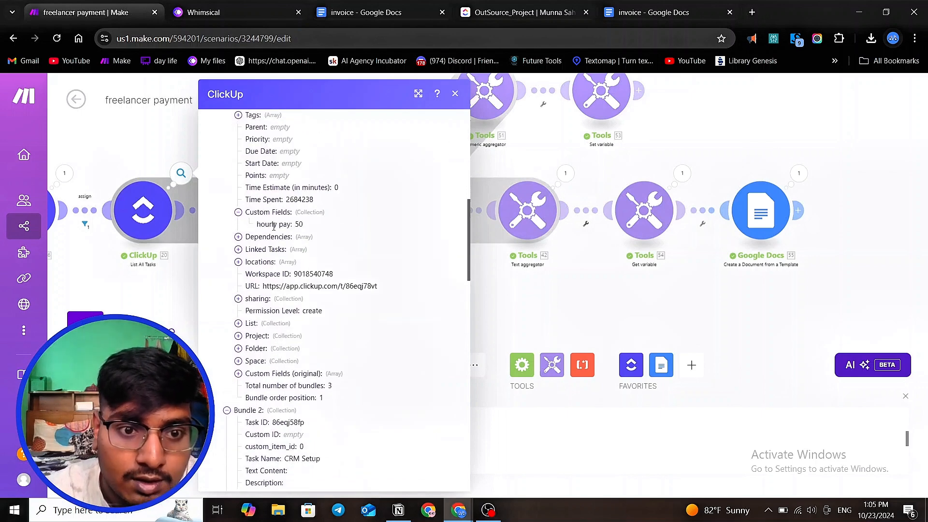
double_click(299, 224)
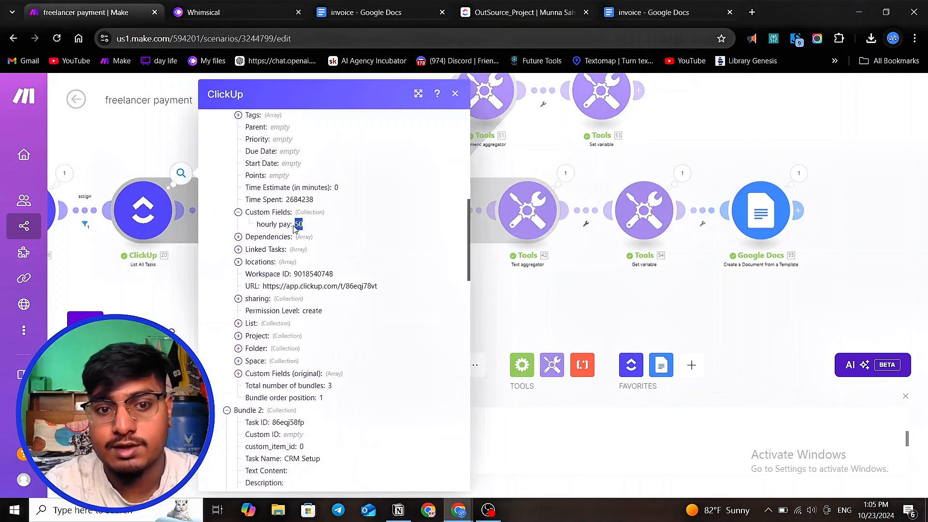
left_click(177, 285)
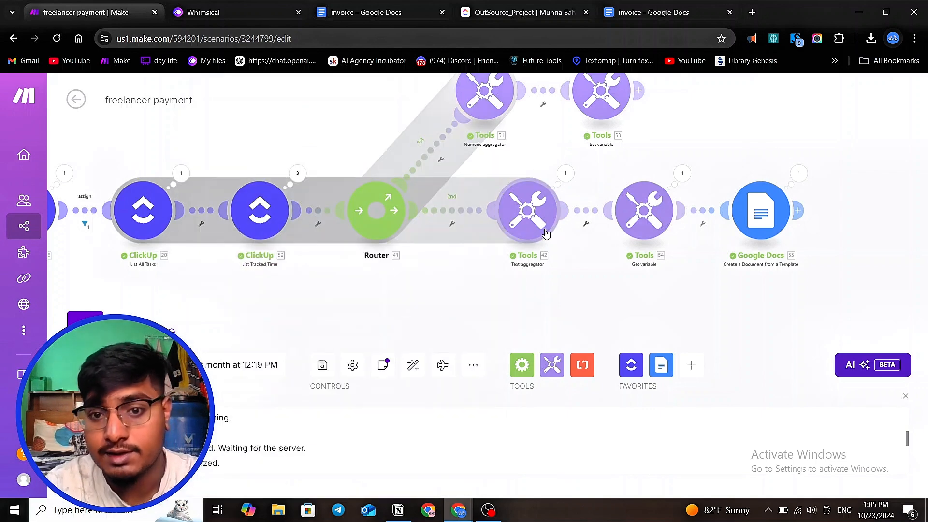
- Examine the Text aggregator's output text for each task line
left_click(565, 175)
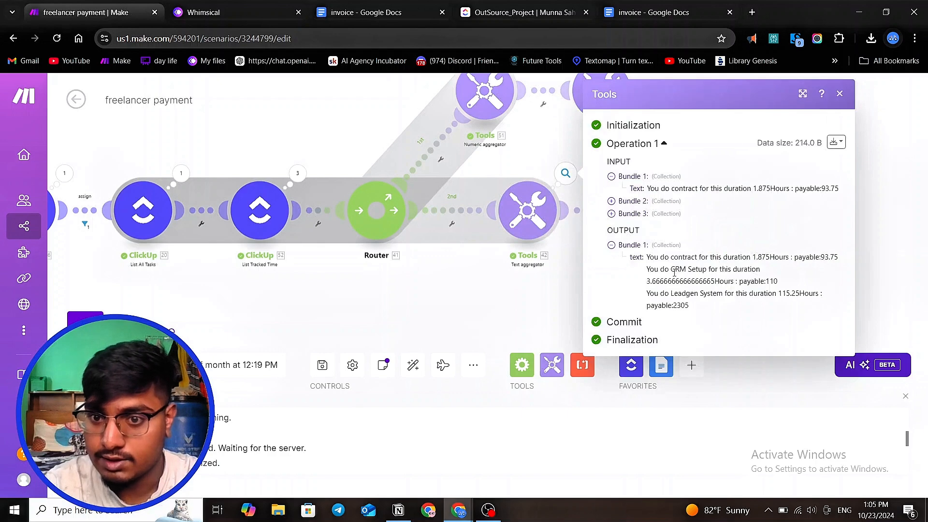
left_click_drag(651, 261, 717, 254)
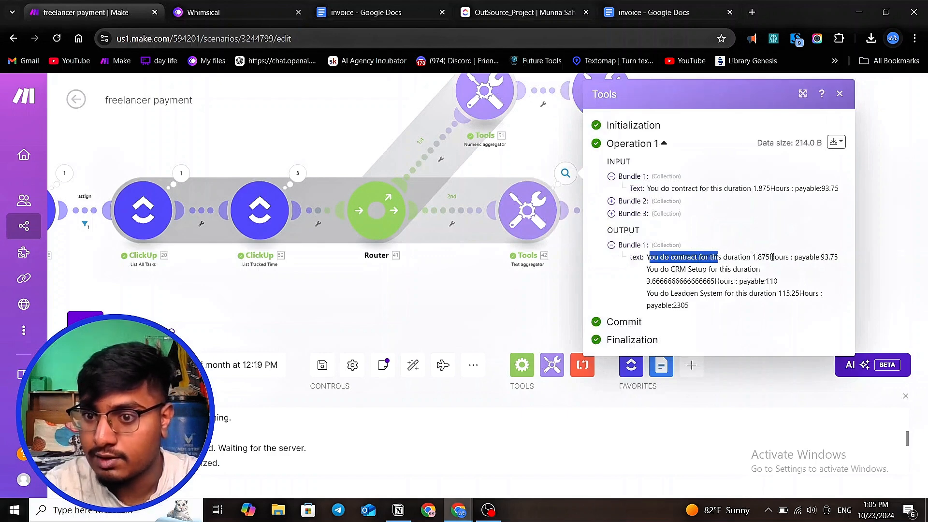
left_click_drag(773, 257, 851, 261)
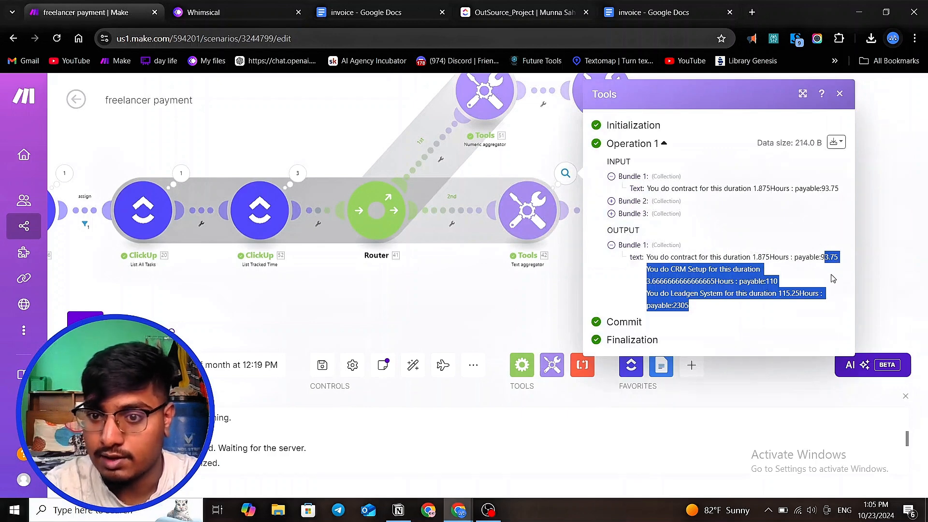
left_click(521, 312)
- Inspect the Numeric aggregator's SUM settings alongside the List Tracked Time module's output
scroll(521, 312, "down", 1)
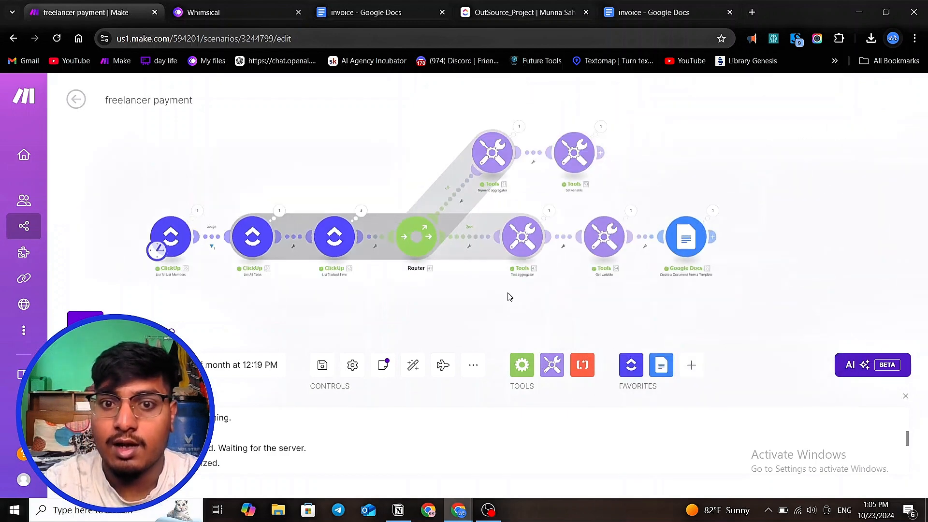
scroll(493, 153, "up", 3)
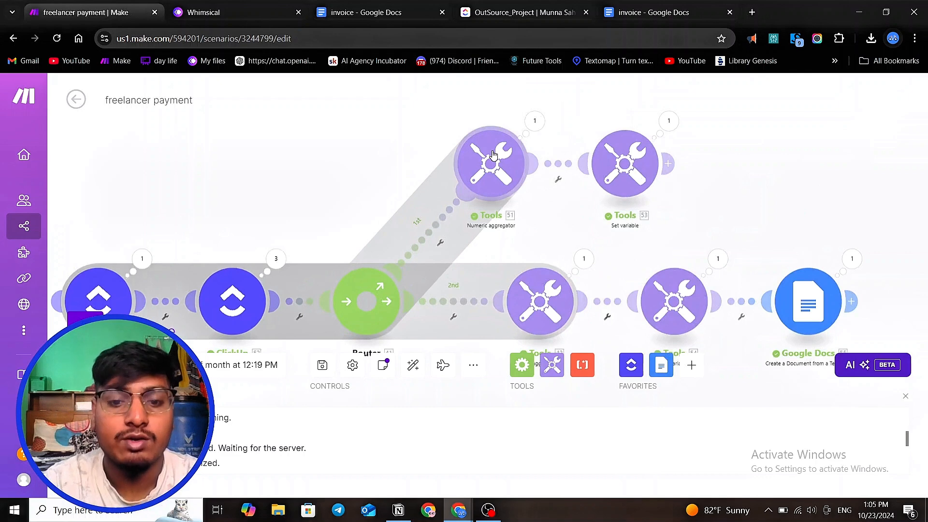
left_click(489, 163)
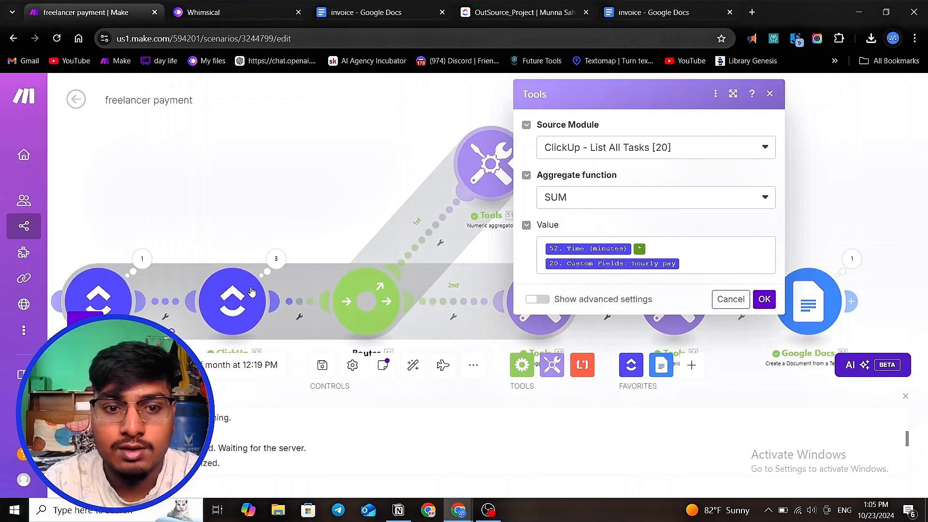
left_click(276, 259)
left_click(377, 247)
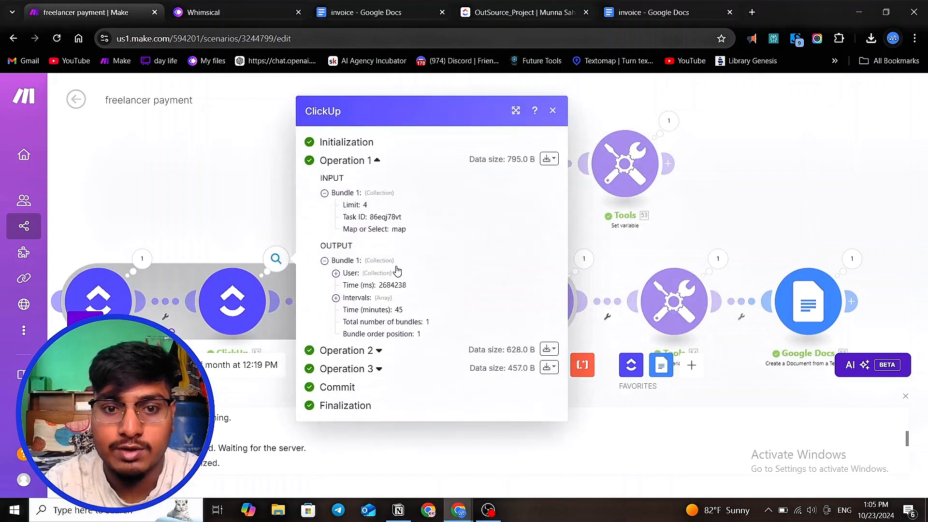
left_click(197, 200)
left_click(486, 184)
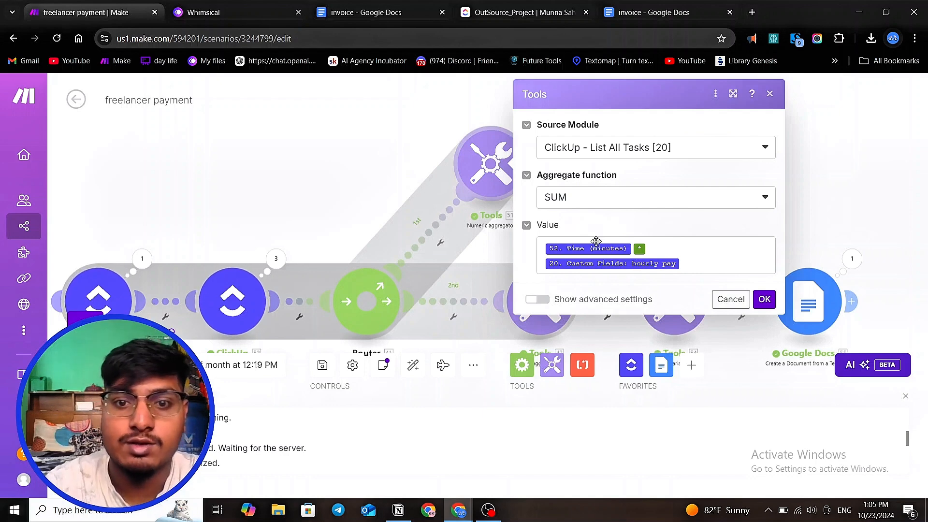
- Inspect the Set variable module's Amount value alongside the Numeric aggregator's SUM settings
left_click(312, 155)
left_click(623, 165)
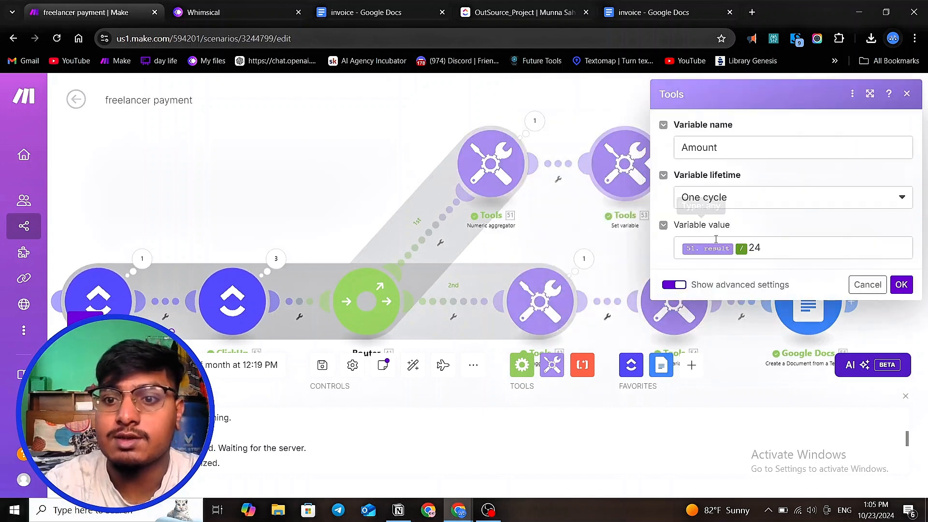
left_click(769, 252)
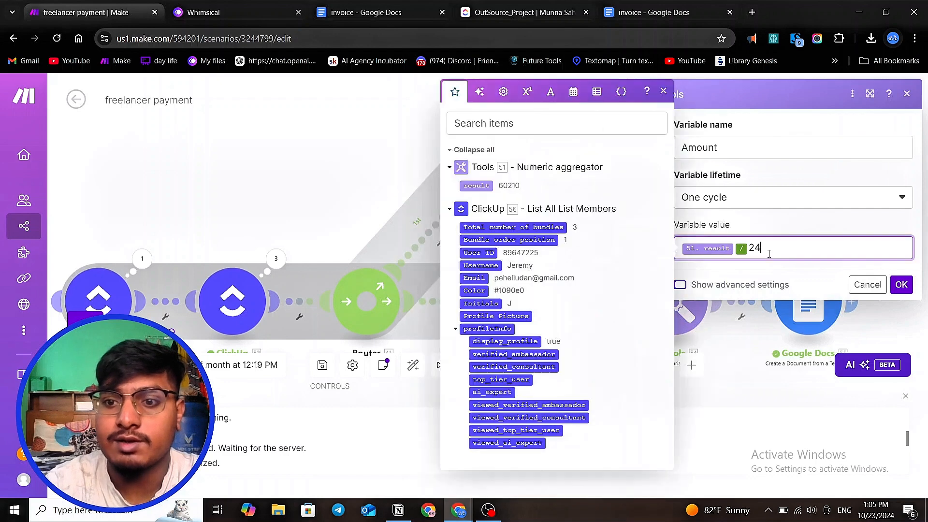
left_click(423, 195)
left_click(511, 178)
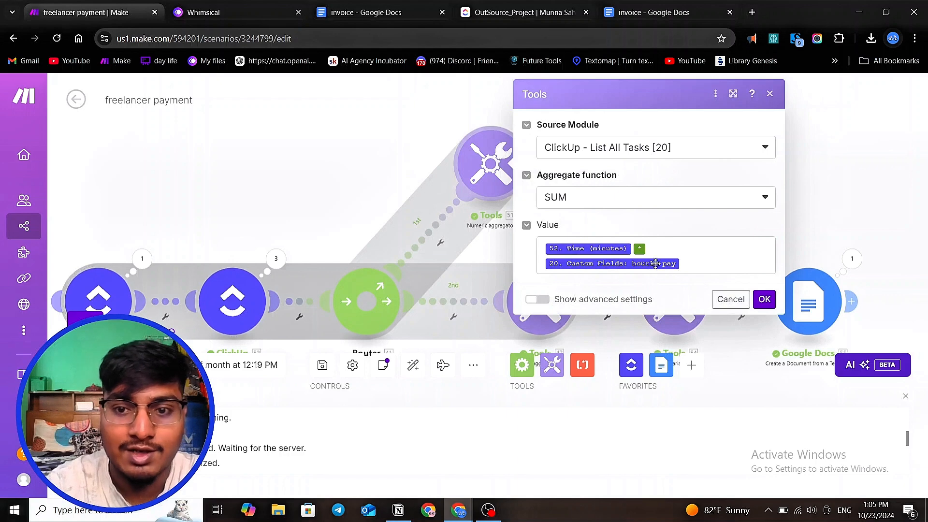
left_click(367, 195)
left_click(621, 196)
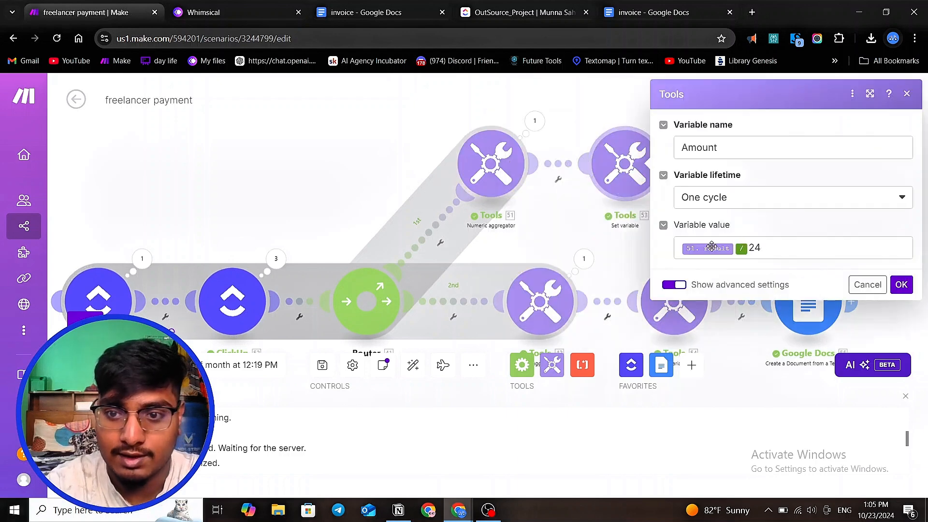
left_click(563, 221)
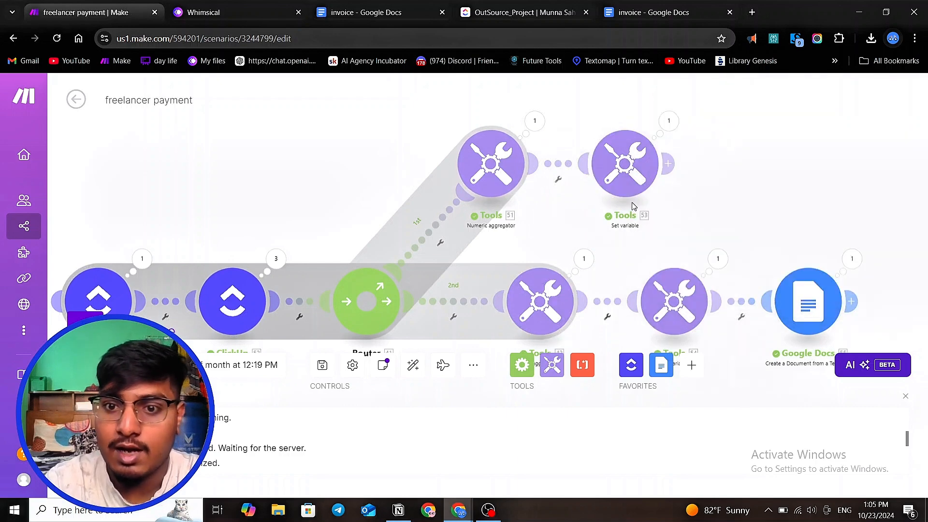
left_click(636, 175)
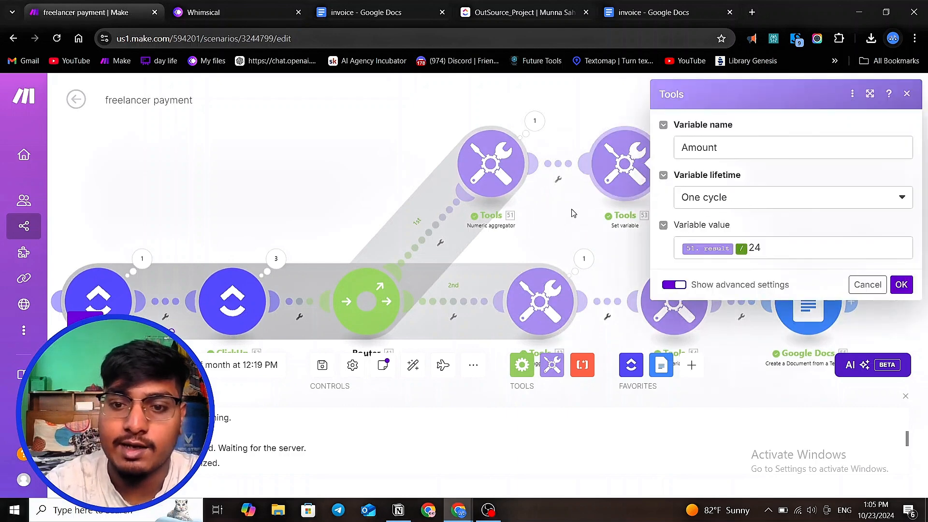
scroll(561, 213, "down", 2)
left_click(694, 348)
scroll(618, 259, "up", 2)
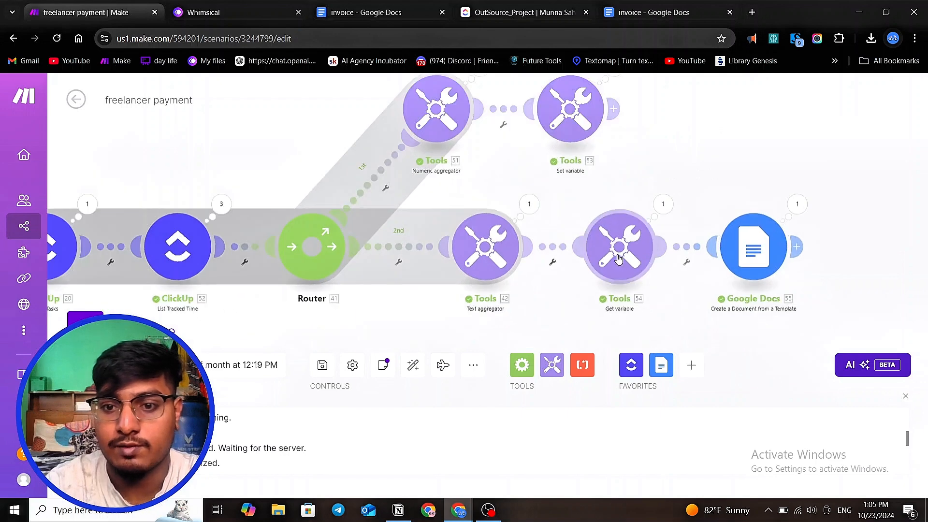
- Open the Get variable module to check which variable name it reads
left_click(619, 259)
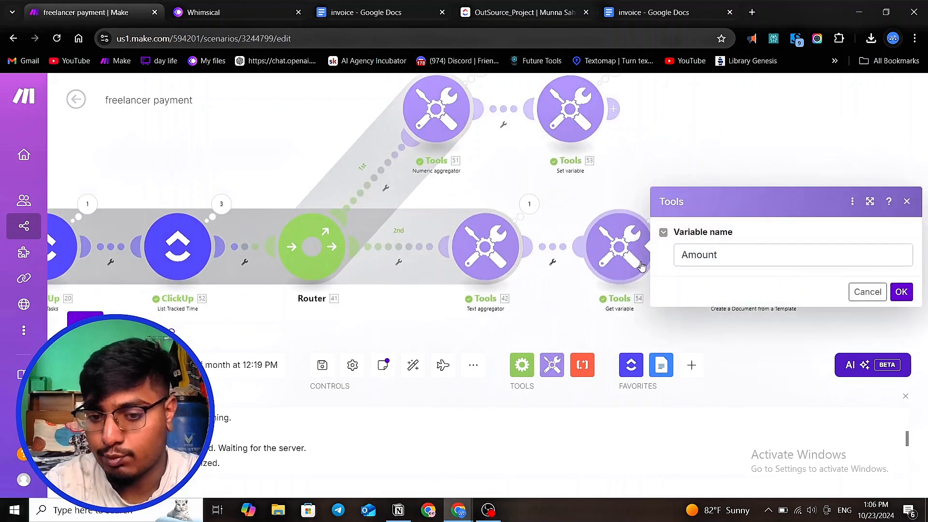
scroll(534, 282, "down", 1)
left_click(604, 323)
scroll(440, 289, "down", 4)
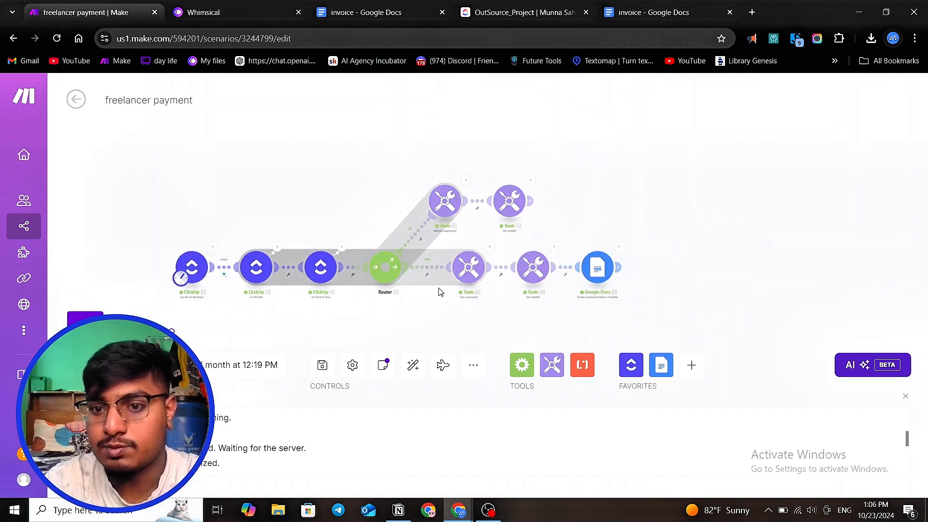
scroll(622, 288, "up", 3)
- Map the list member's Email into the Google Docs template's email value and confirm the module
left_click(585, 261)
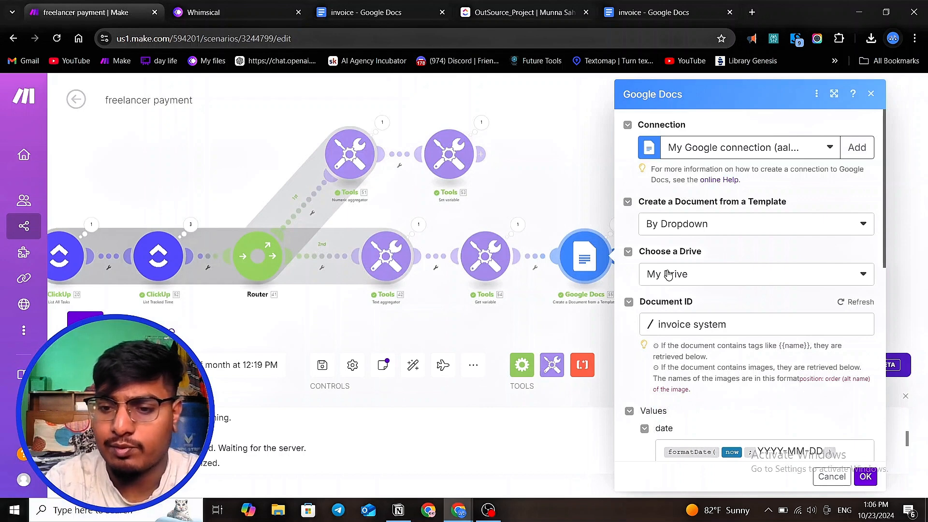
scroll(701, 290, "down", 4)
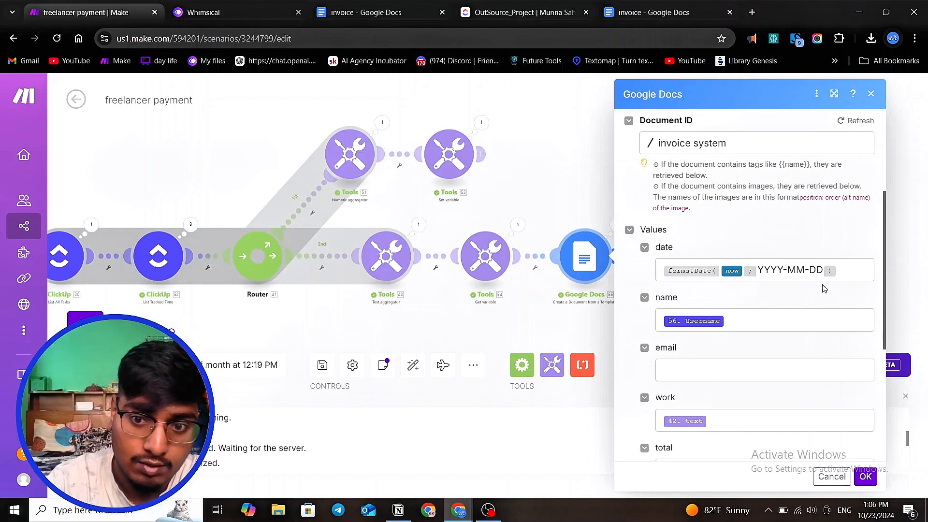
scroll(788, 295, "down", 1)
left_click(752, 302)
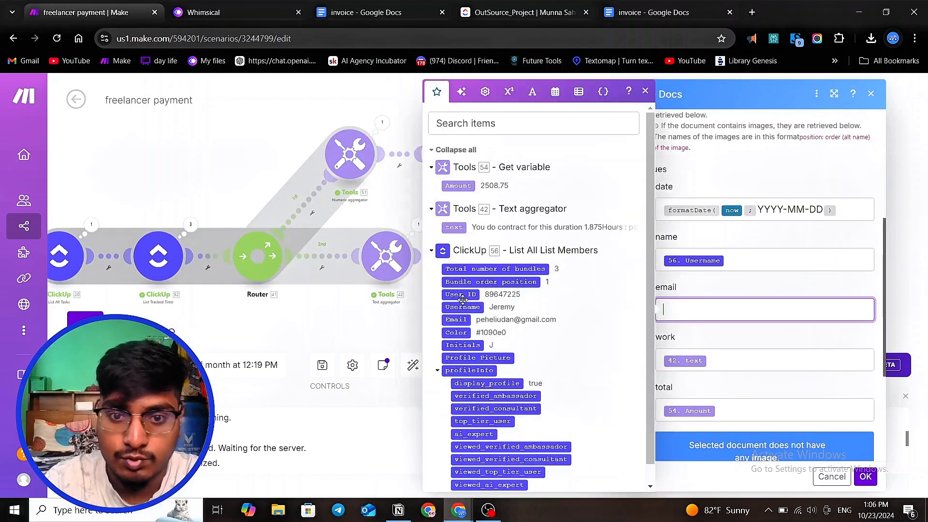
left_click(456, 321)
left_click(720, 352)
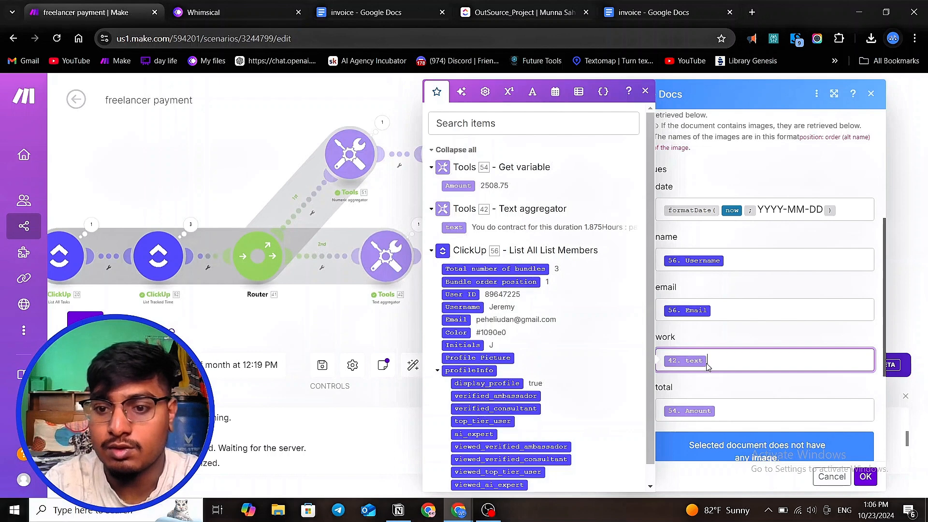
scroll(734, 353, "down", 2)
left_click(735, 352)
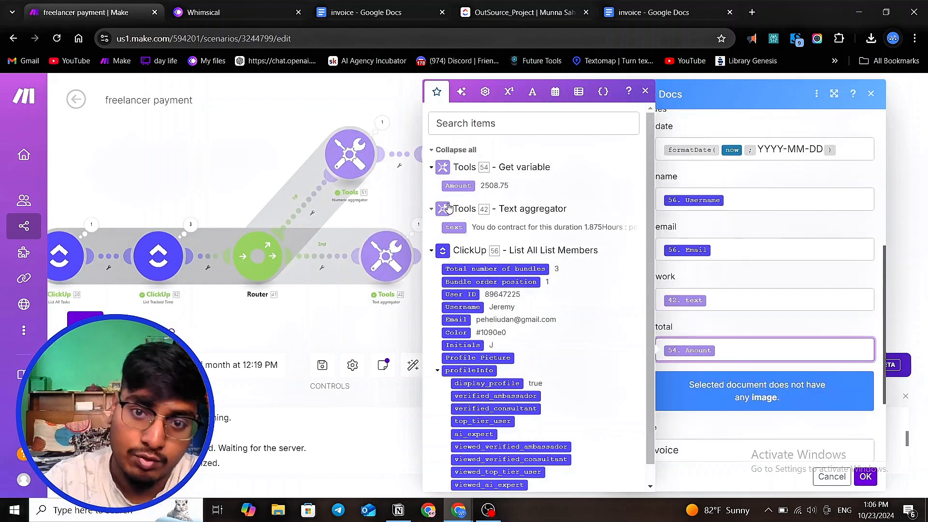
left_click(865, 476)
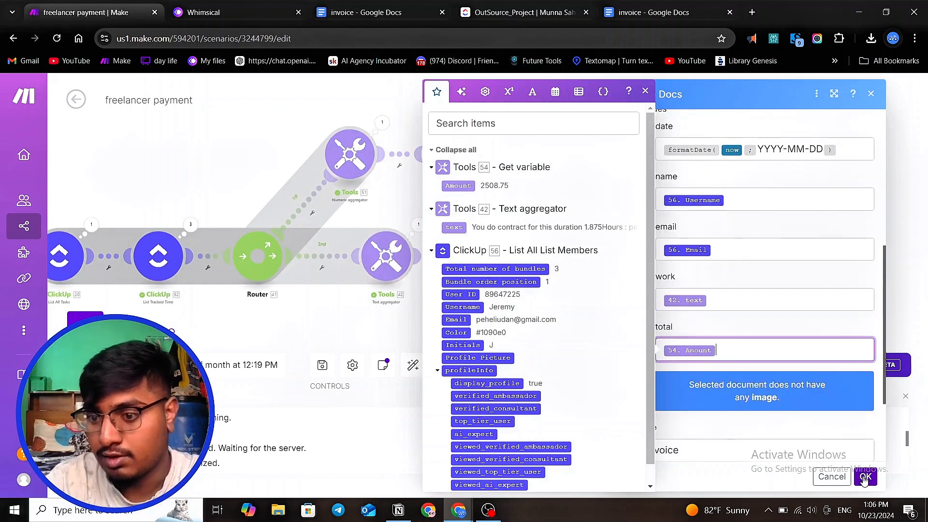
- Compare the generated invoice document with the ClickUp task list's tracked time and hourly pay
left_click(667, 12)
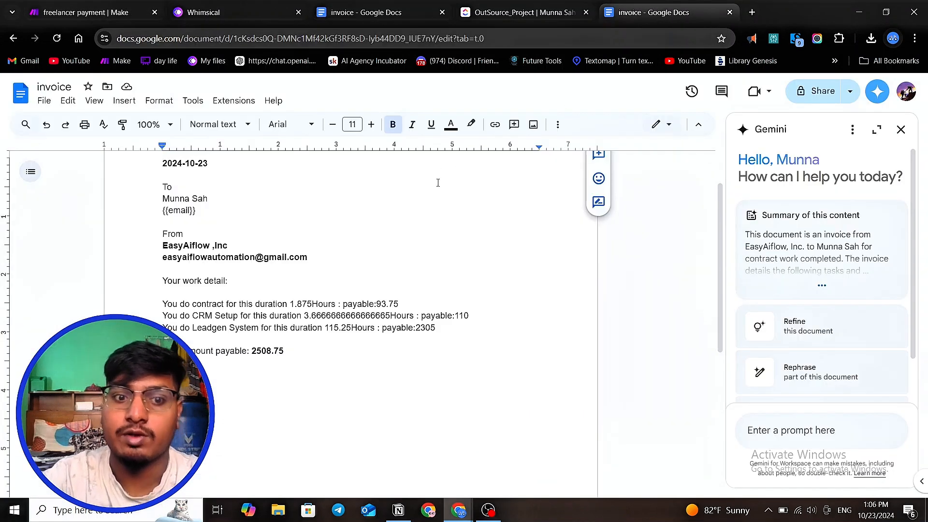
scroll(438, 182, "up", 2)
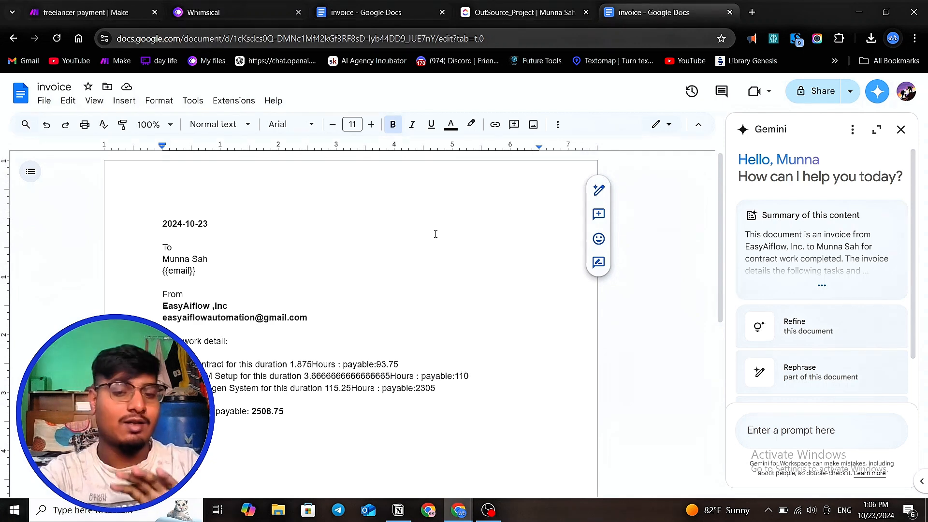
left_click(48, 18)
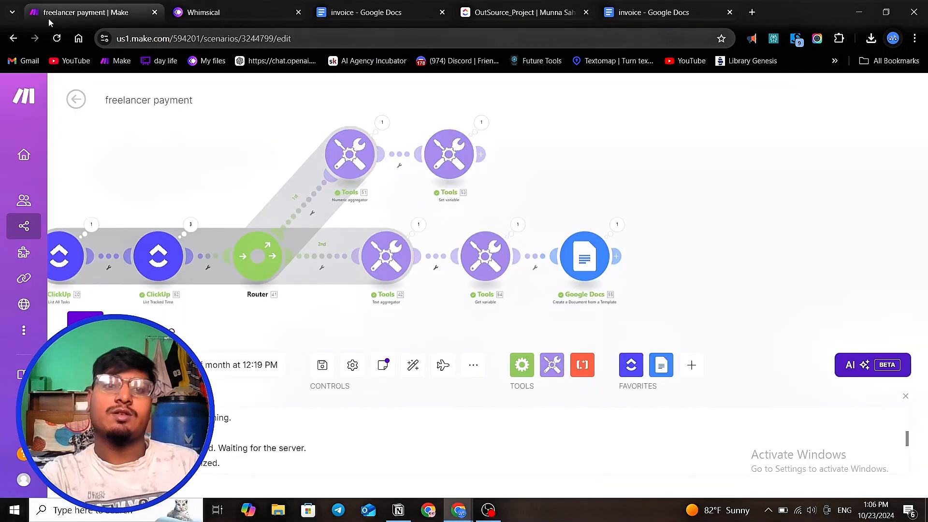
left_click(524, 12)
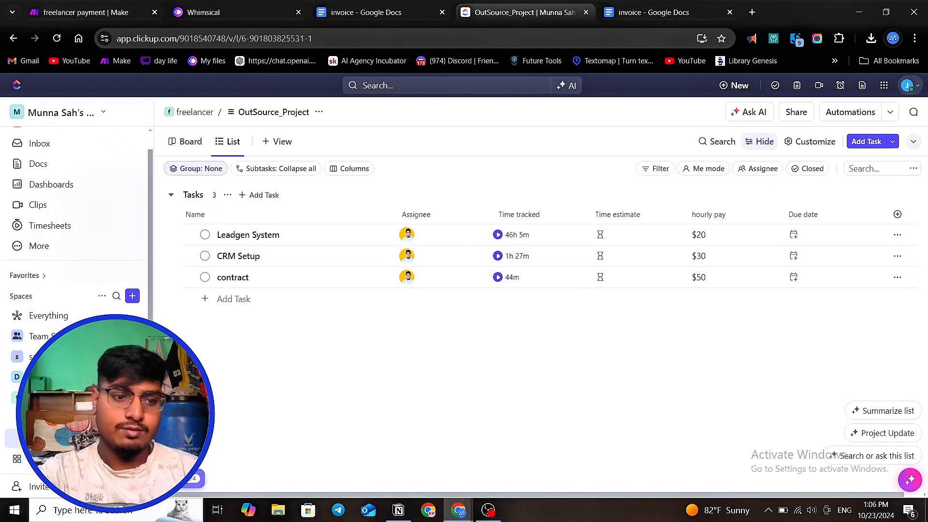
scroll(73, 242, "down", 1)
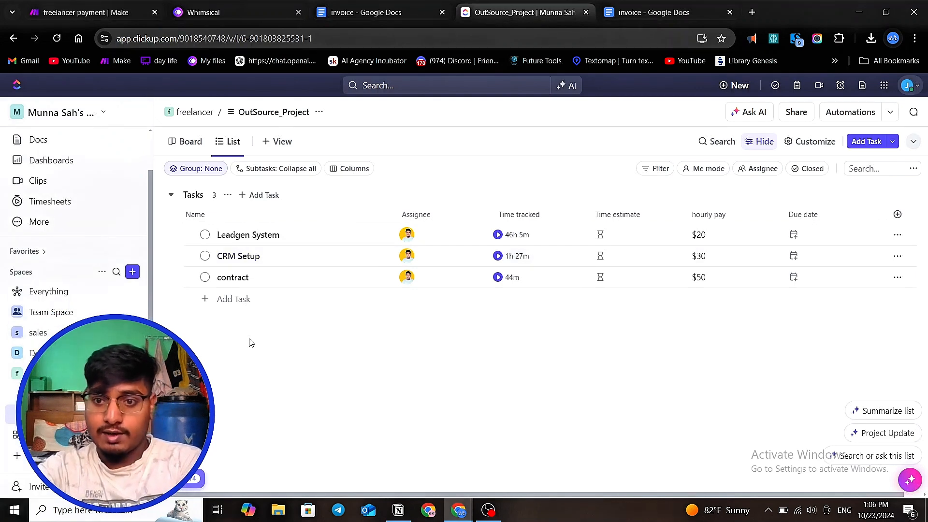
left_click(70, 14)
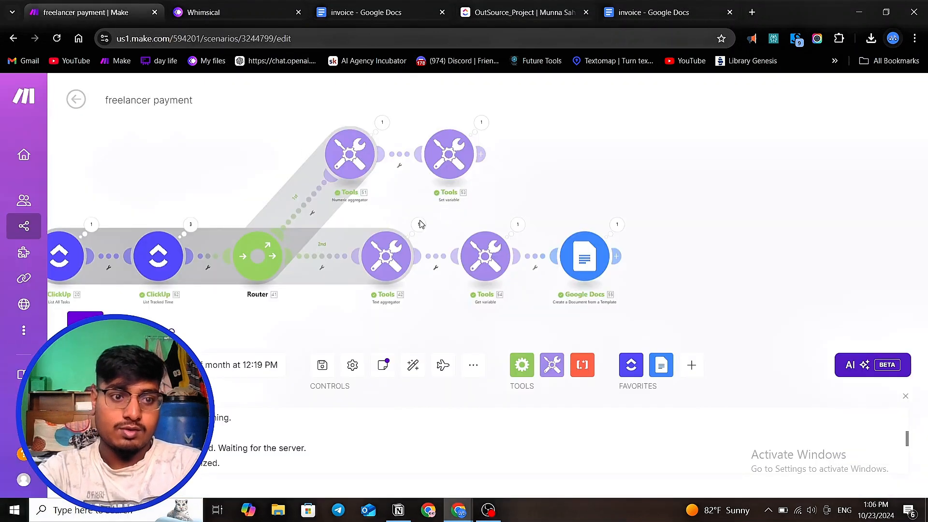
- Save the scenario and return to the scenarios list
left_click(321, 366)
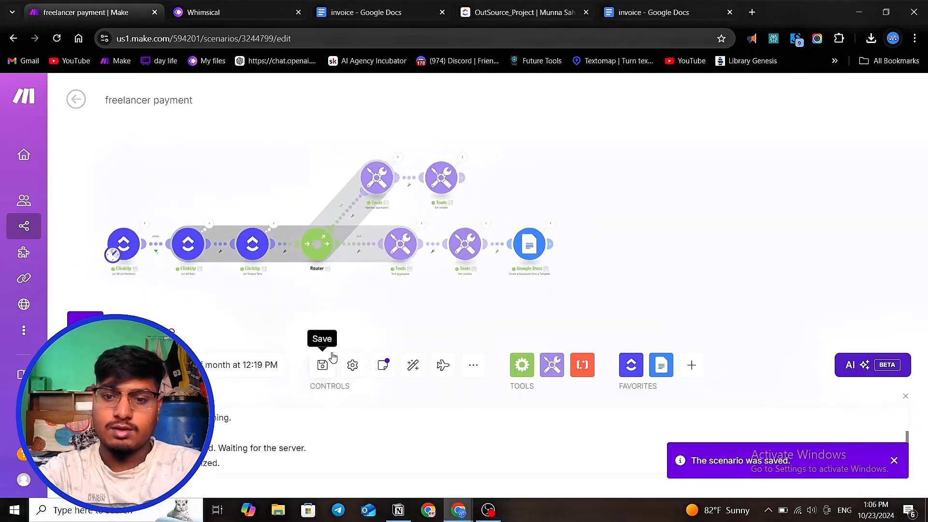
left_click(75, 101)
left_click(76, 103)
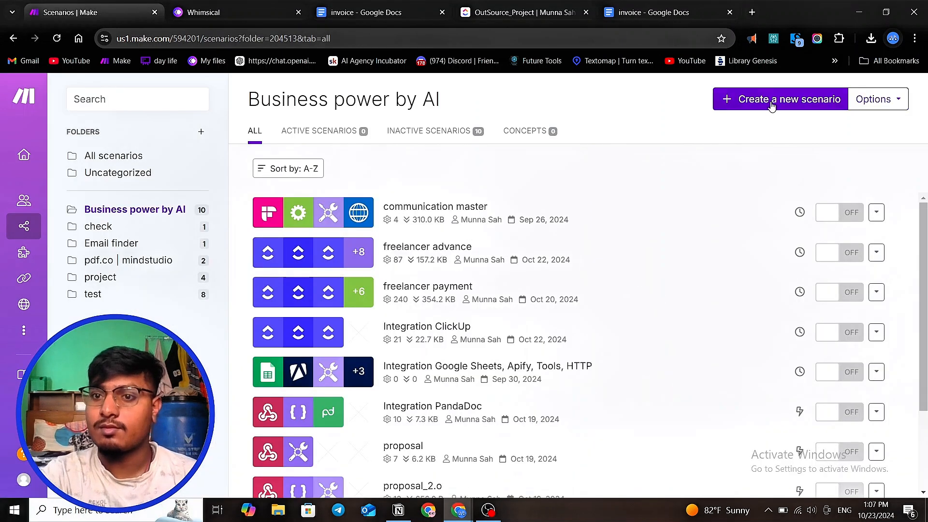
- Create a new scenario and name it "freelancer youtube vedio"
left_click(772, 101)
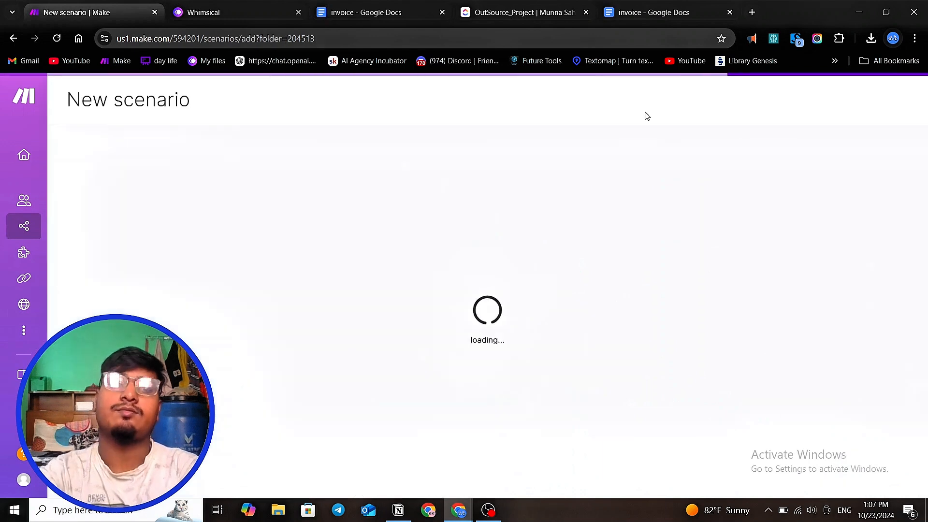
double_click(138, 92)
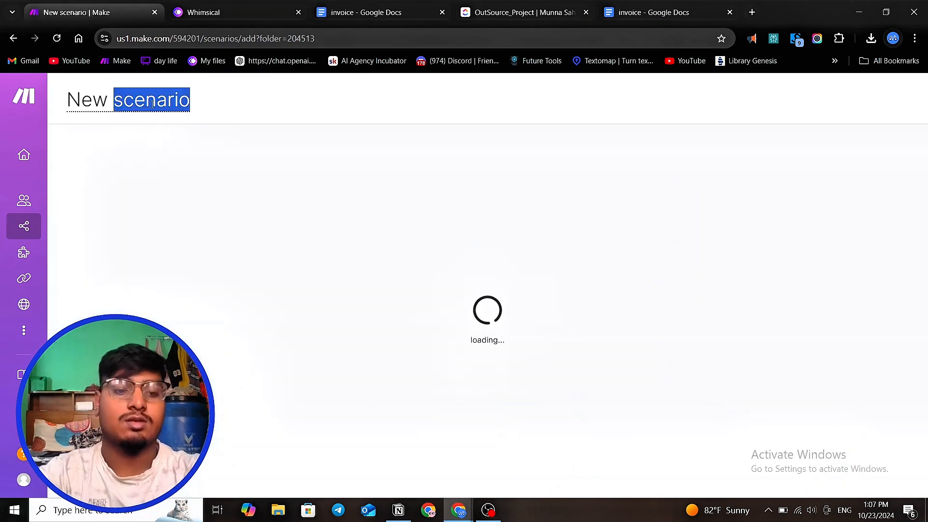
type("f")
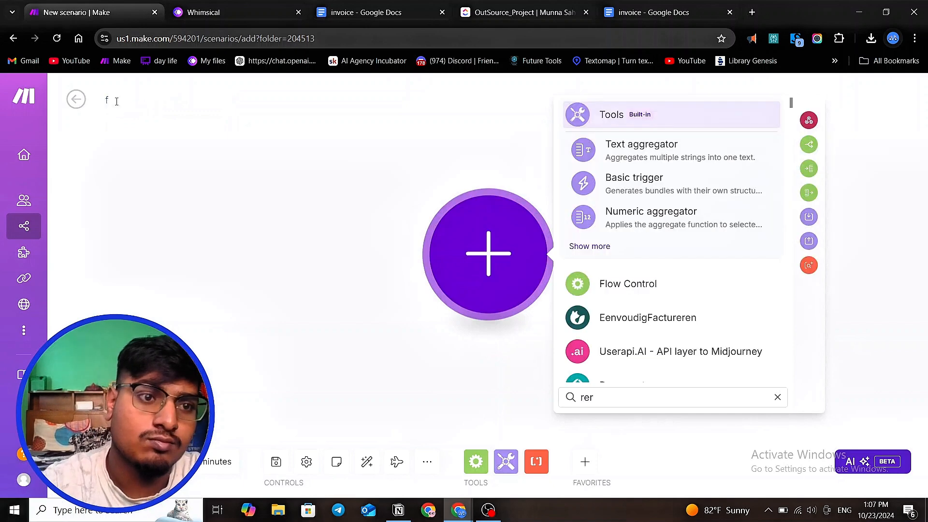
left_click(162, 131)
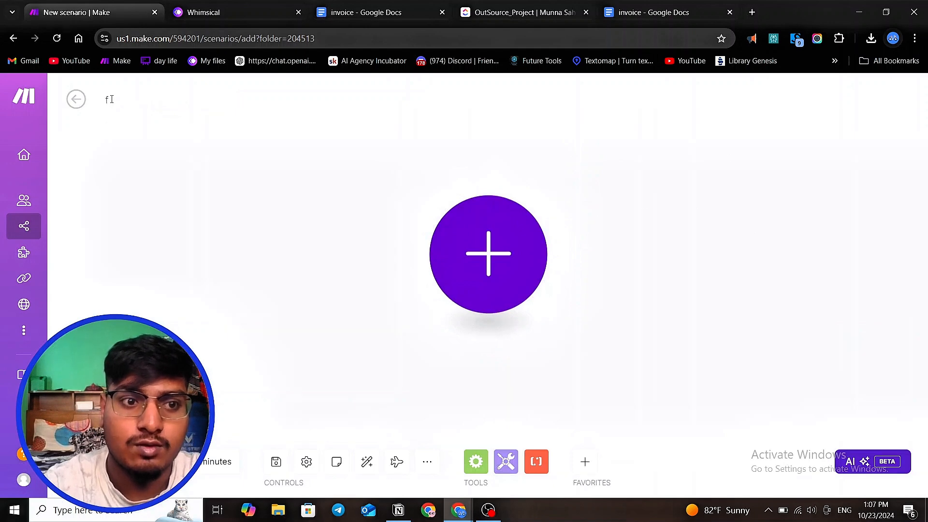
key("ctrl+a")
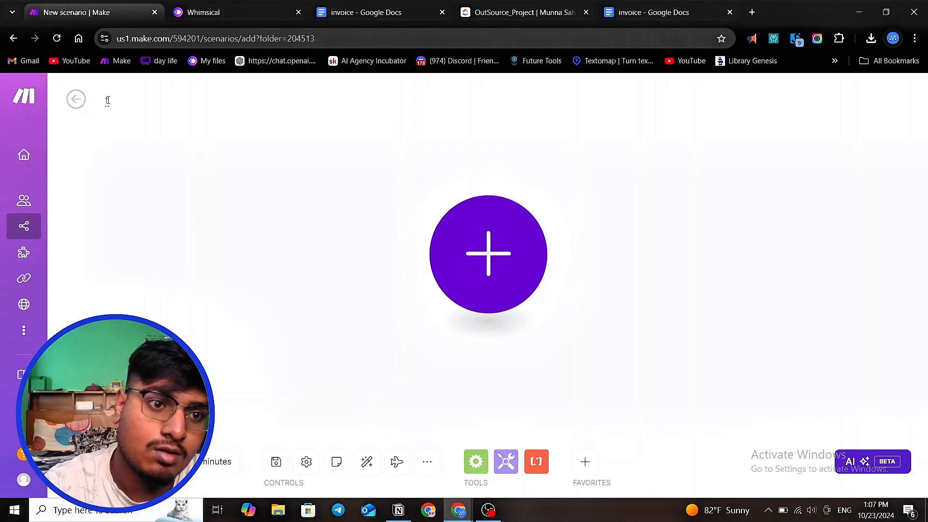
type("free")
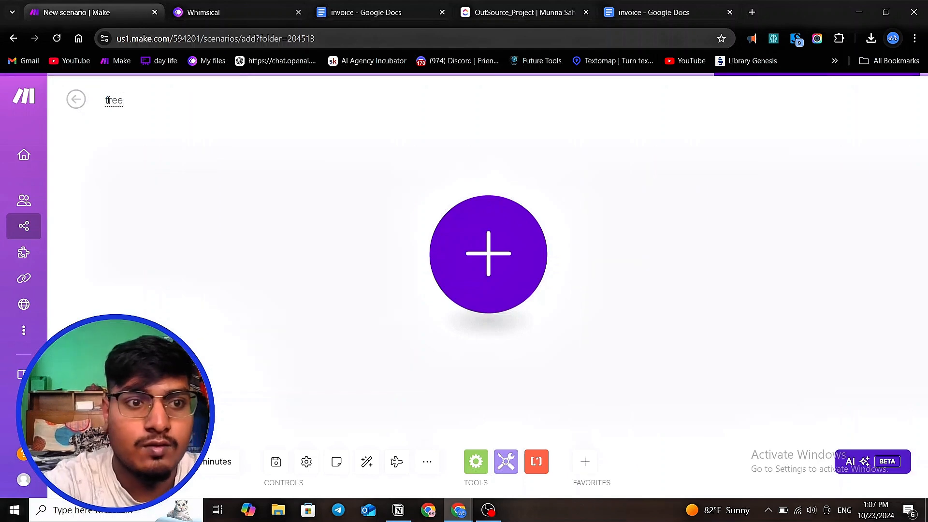
type("la")
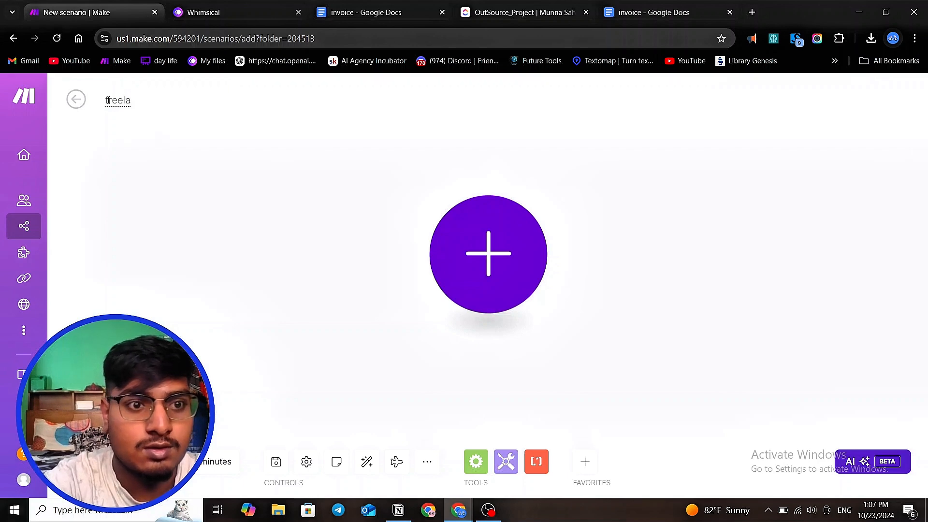
type("nncer ")
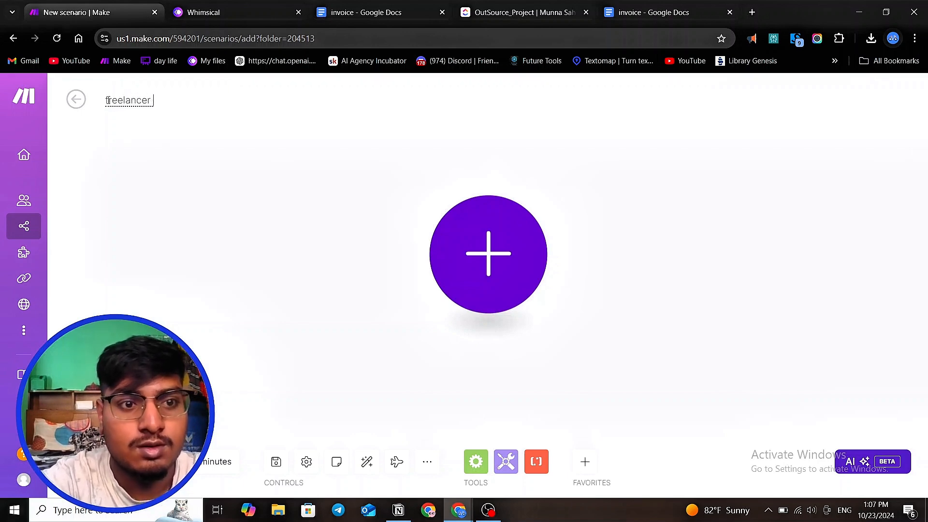
type("youtu")
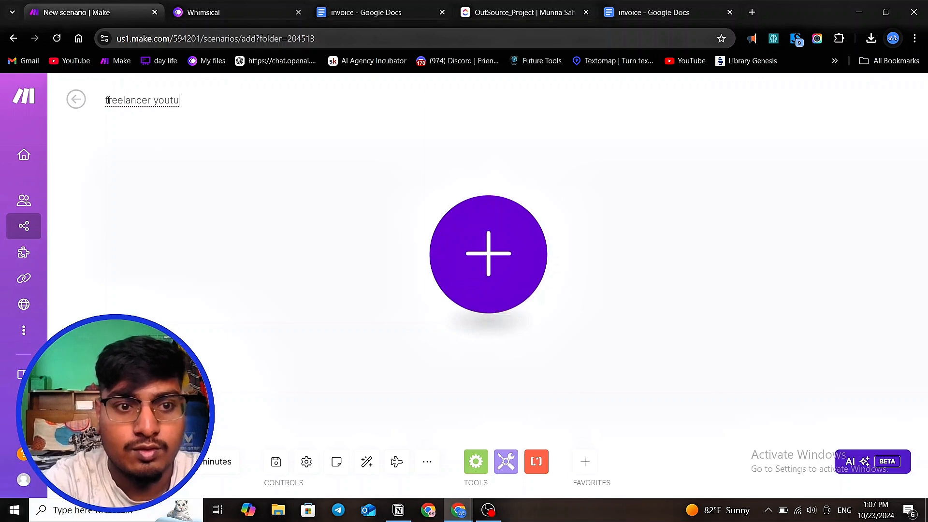
type("be e")
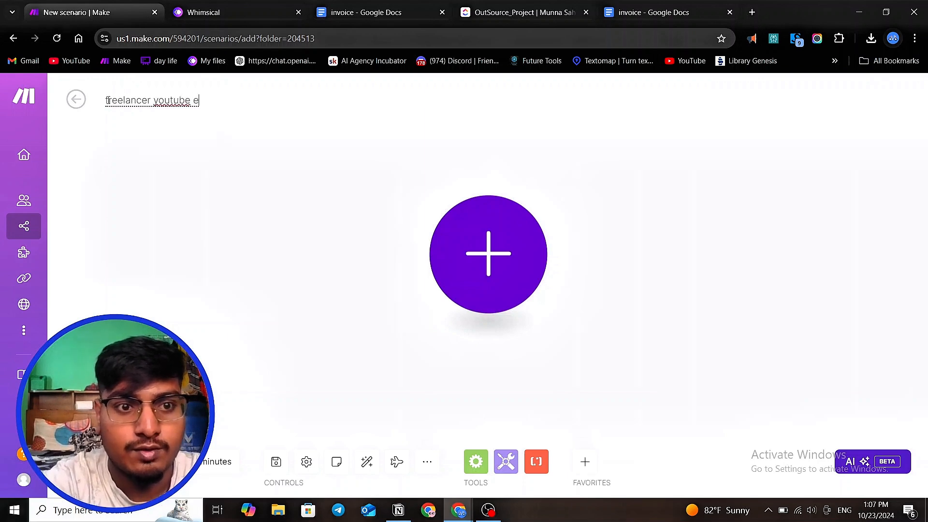
key("BackSpace")
type("vedio")
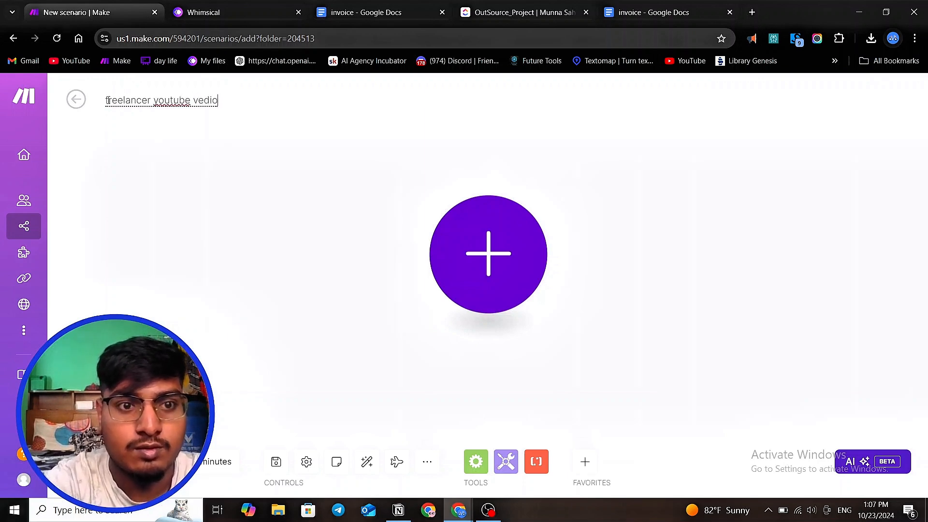
left_click(197, 154)
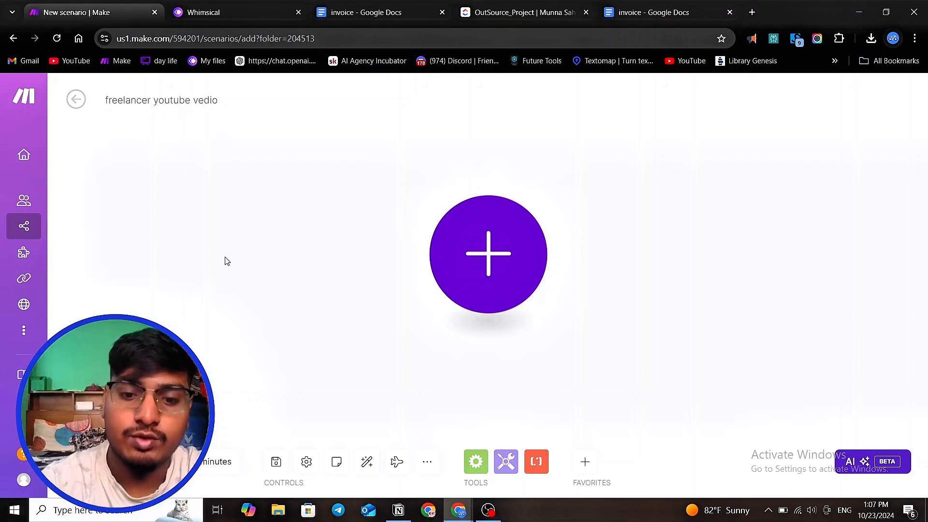
left_click(488, 510)
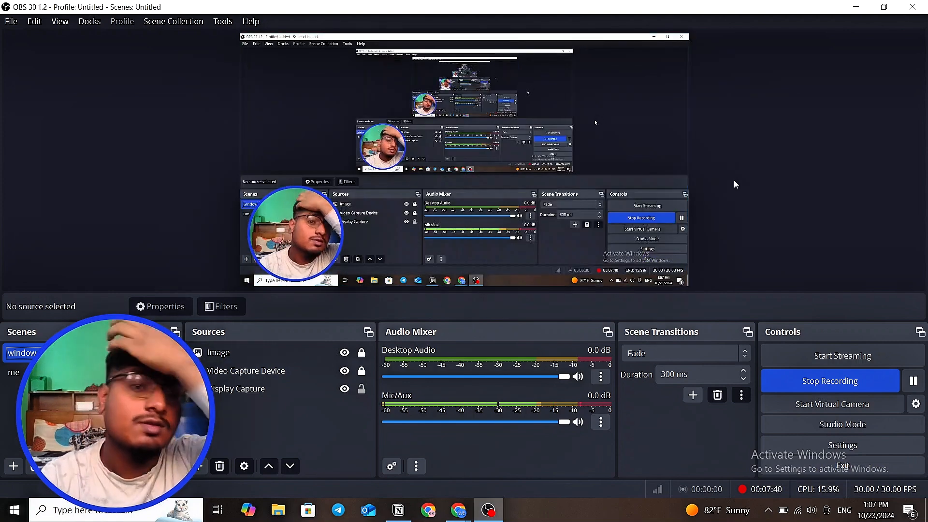
left_click(855, 7)
- Add a ClickUp List All List Members module as the scenario's first module, searching the modules for "list"
left_click(473, 255)
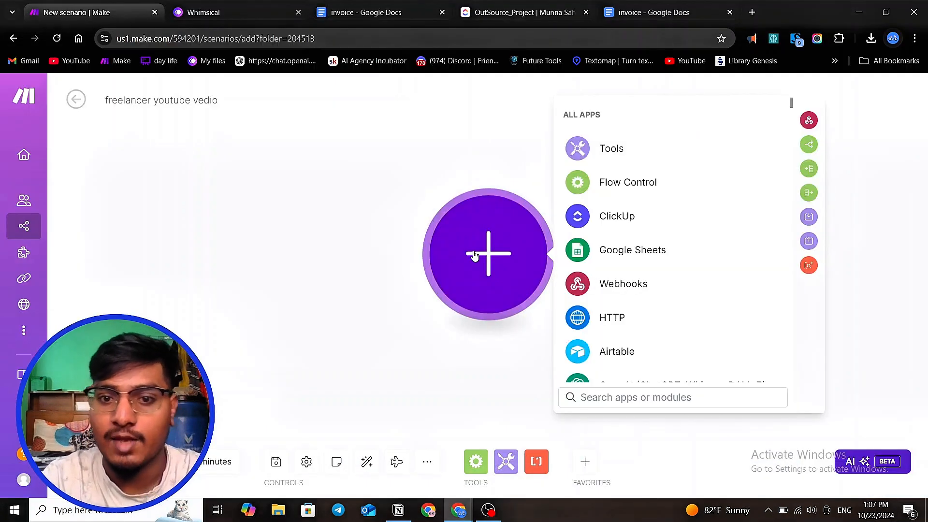
left_click(604, 218)
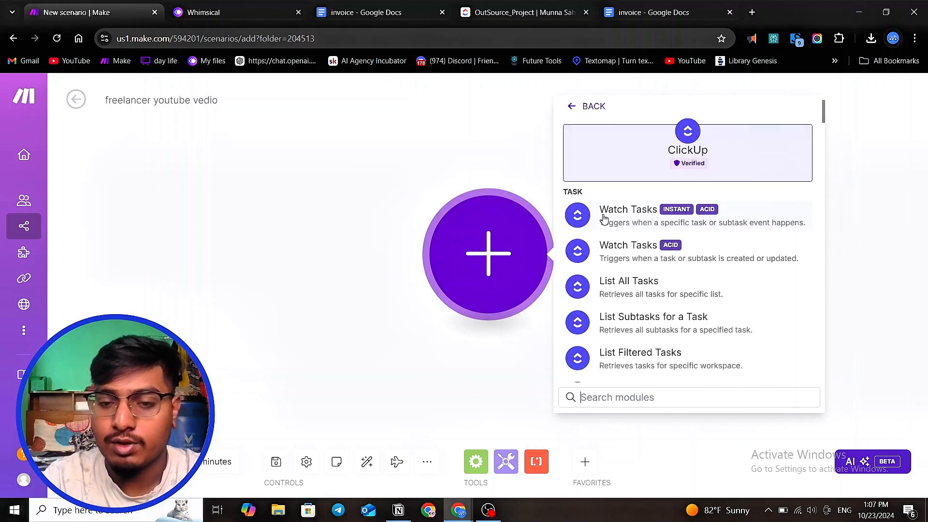
scroll(627, 256, "down", 3)
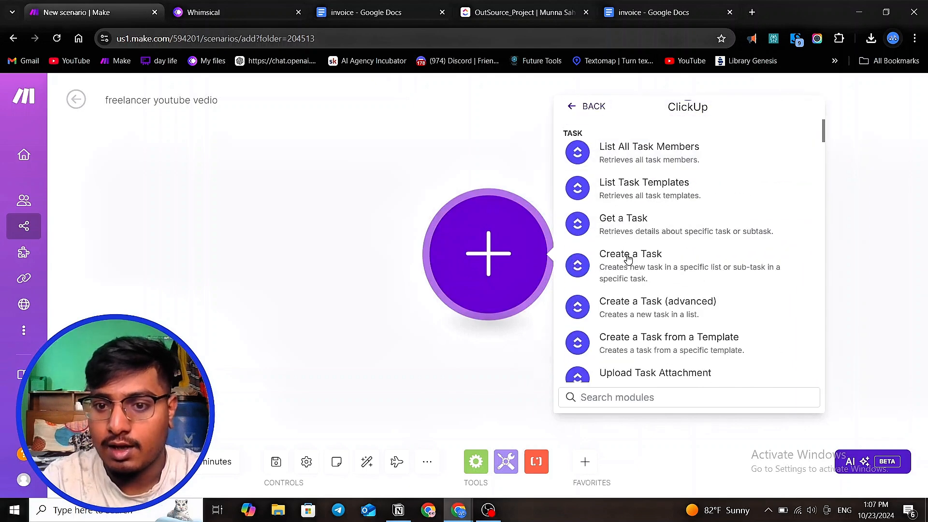
scroll(628, 259, "up", 2)
scroll(633, 263, "down", 4)
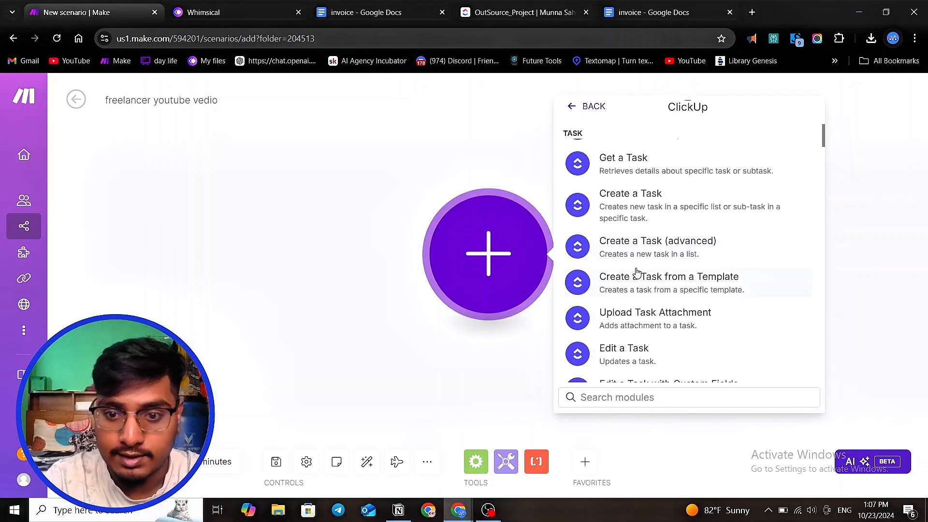
scroll(630, 290, "down", 4)
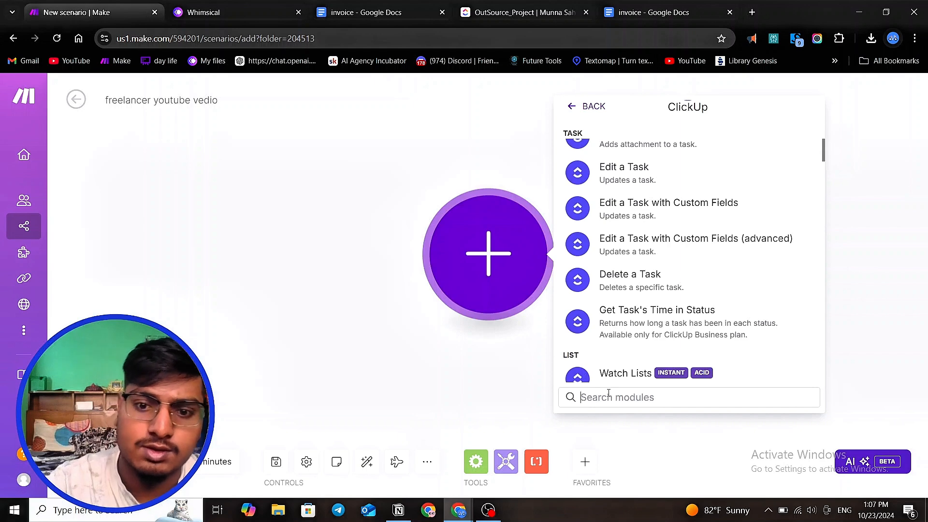
type("loio")
key("BackSpace")
key("BackSpace")
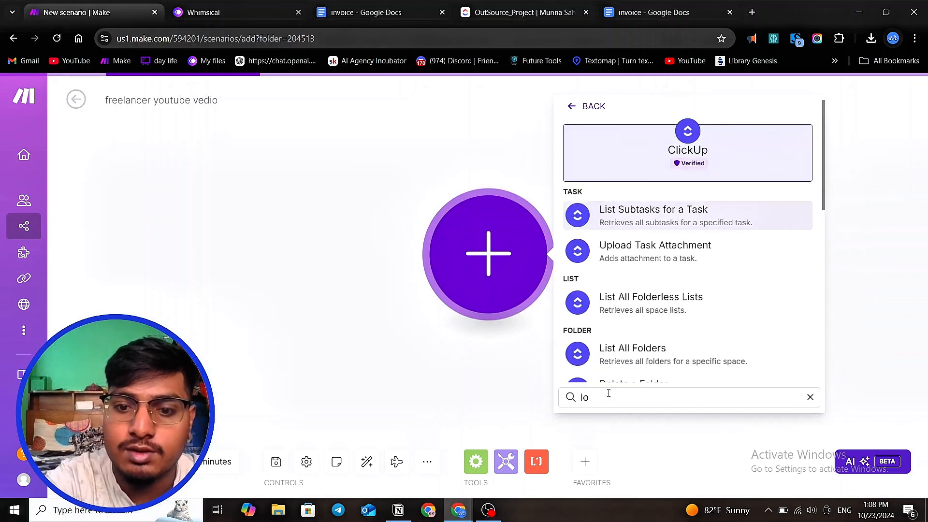
type("ist")
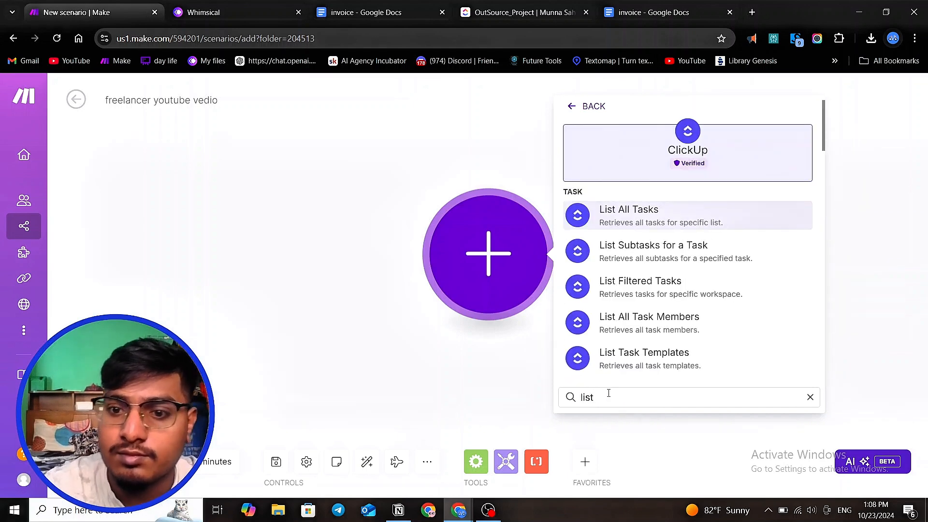
scroll(650, 315, "down", 3)
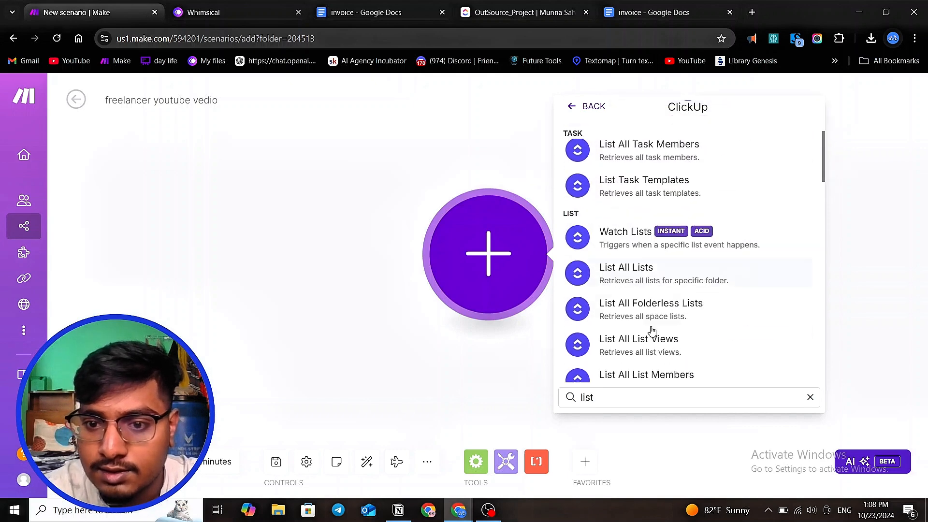
scroll(652, 331, "down", 4)
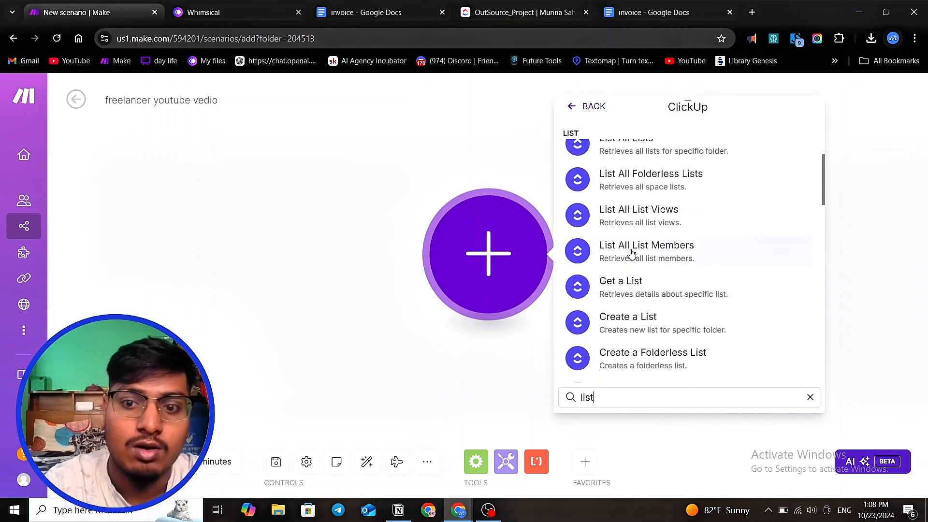
left_click(628, 254)
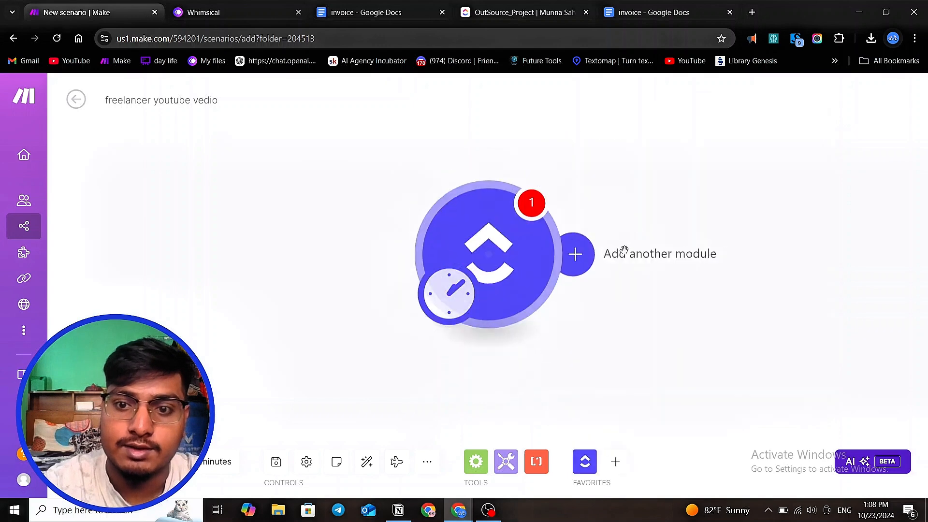
- Switch the List All List Members module to Select mode and choose the workspace and the freelancer space
left_click(634, 238)
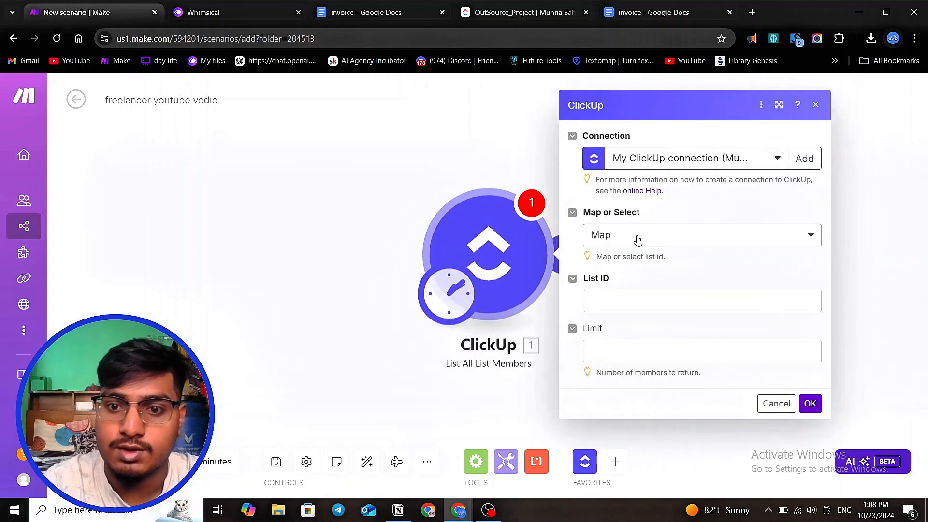
left_click(633, 277)
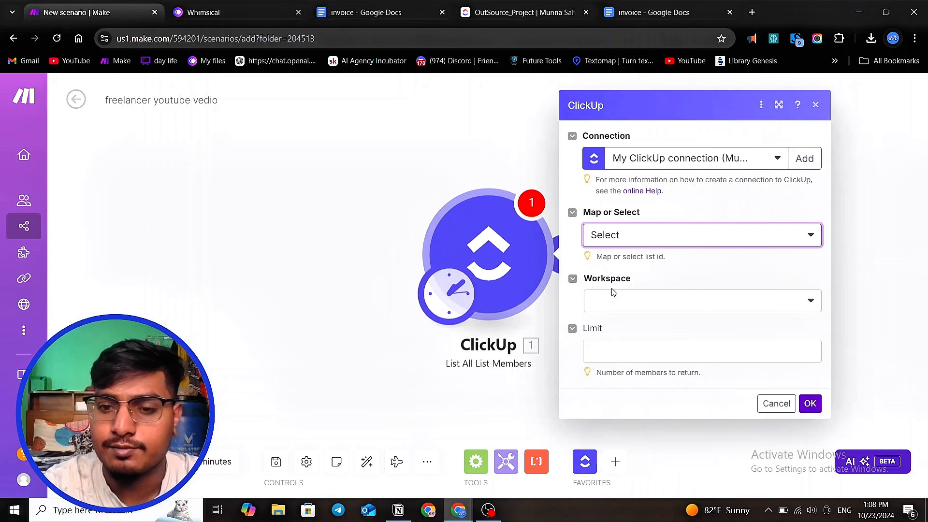
left_click(634, 304)
left_click(633, 328)
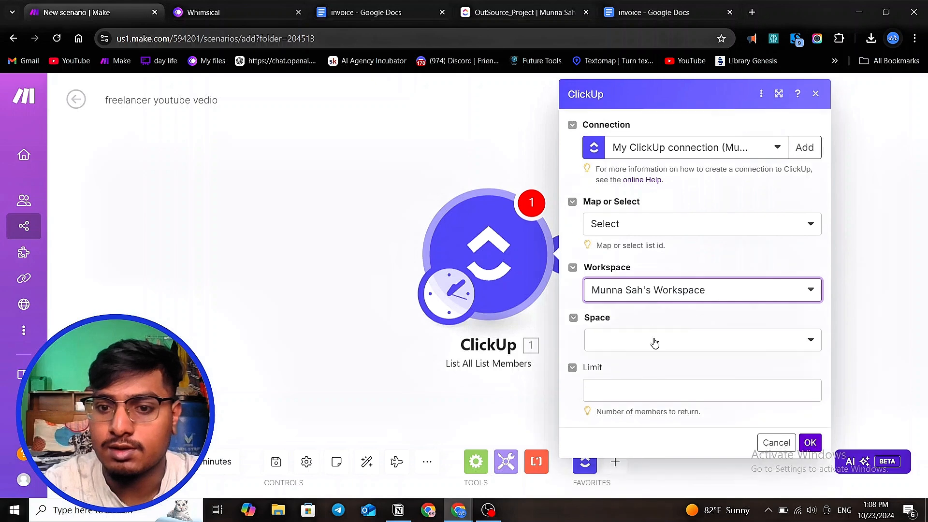
left_click(653, 341)
left_click(628, 397)
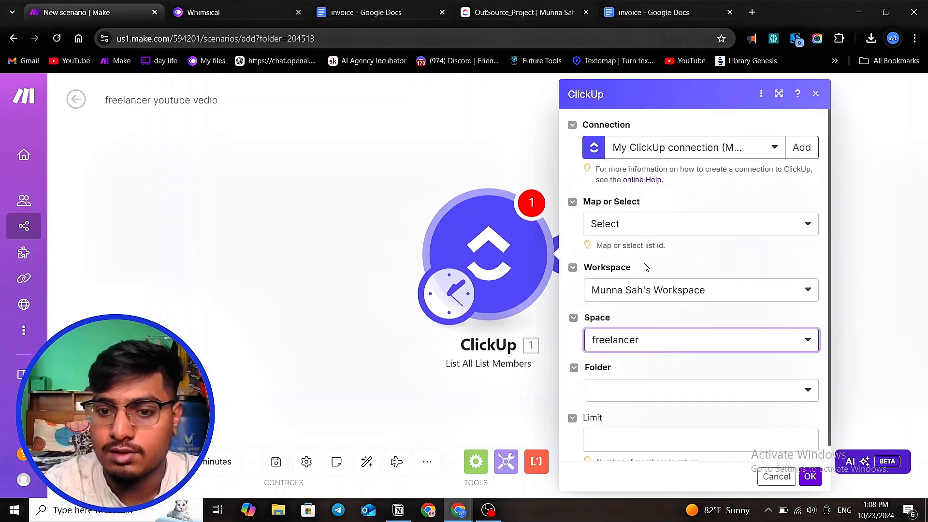
- Choose the Folderless Lists folder and the OutSource_Project list, set the limit to 4, and confirm the module
left_click(649, 385)
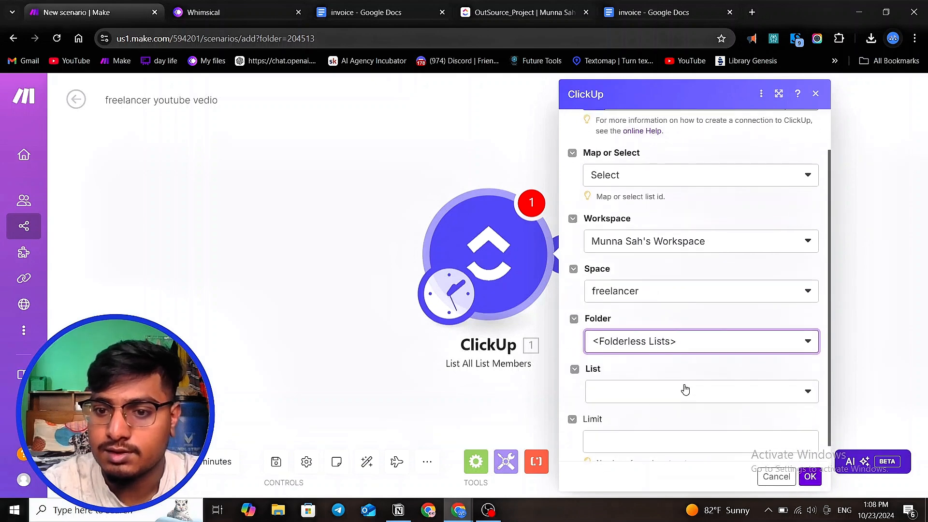
left_click(673, 397)
left_click(665, 389)
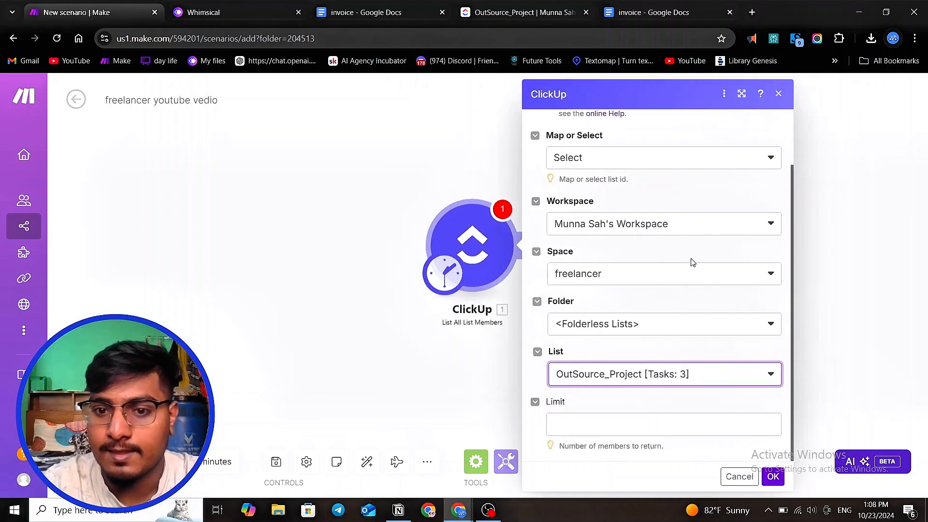
left_click(566, 420)
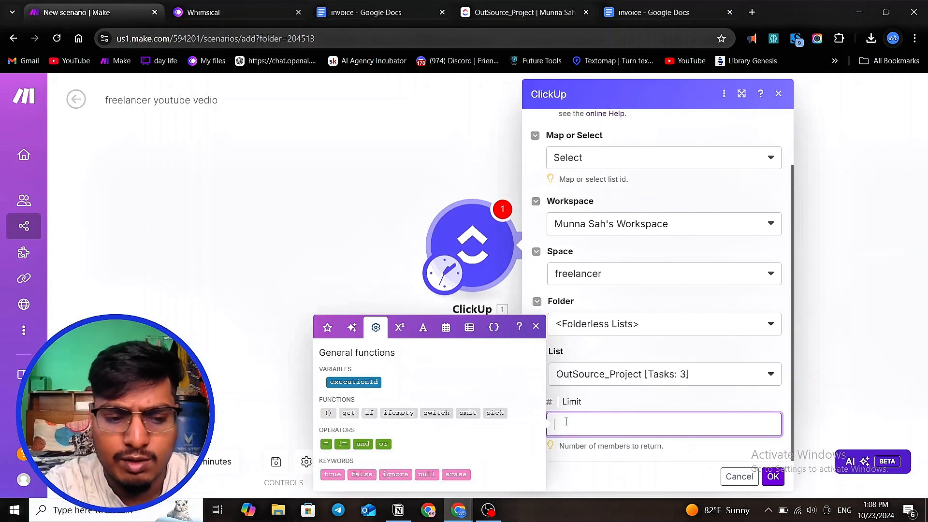
left_click(772, 477)
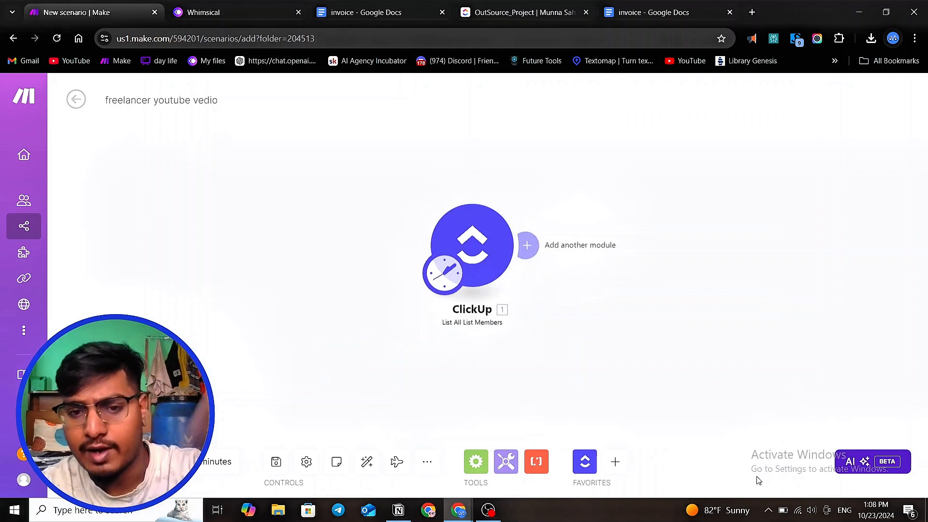
scroll(497, 261, "up", 2)
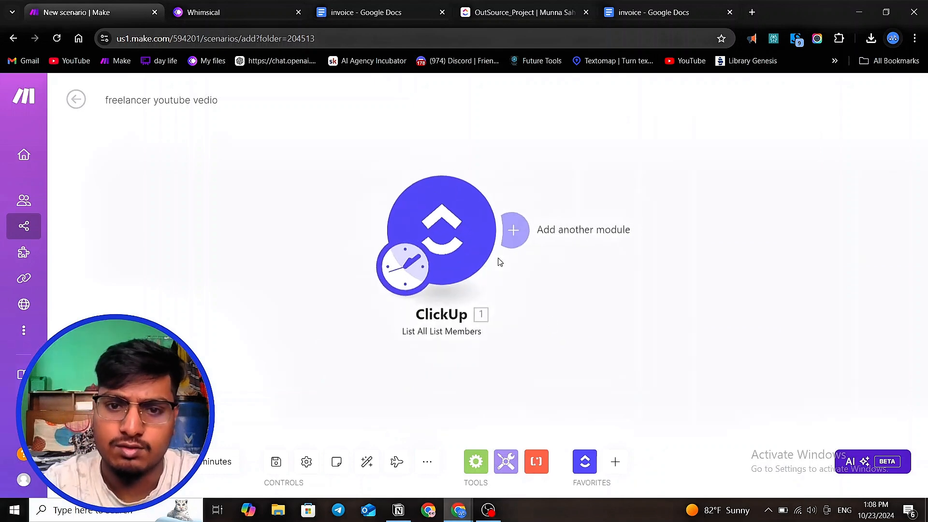
scroll(563, 312, "up", 1)
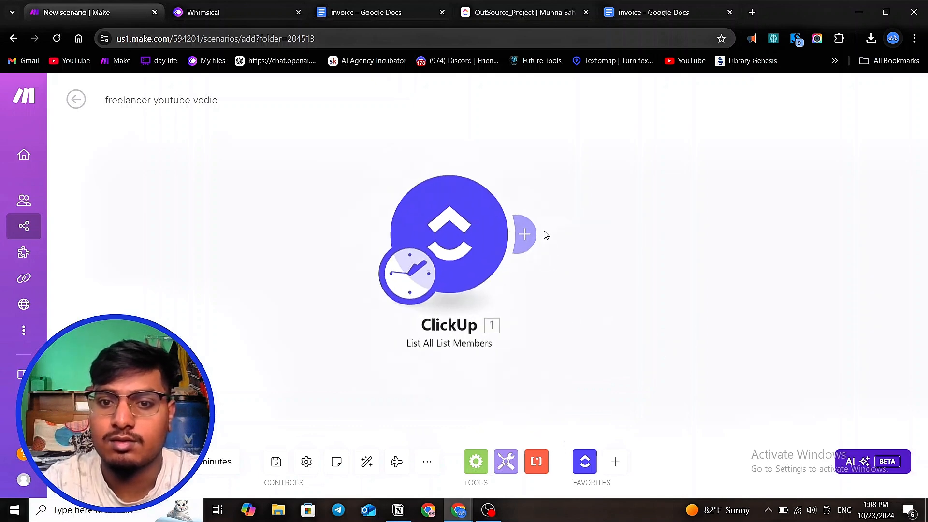
left_click(526, 233)
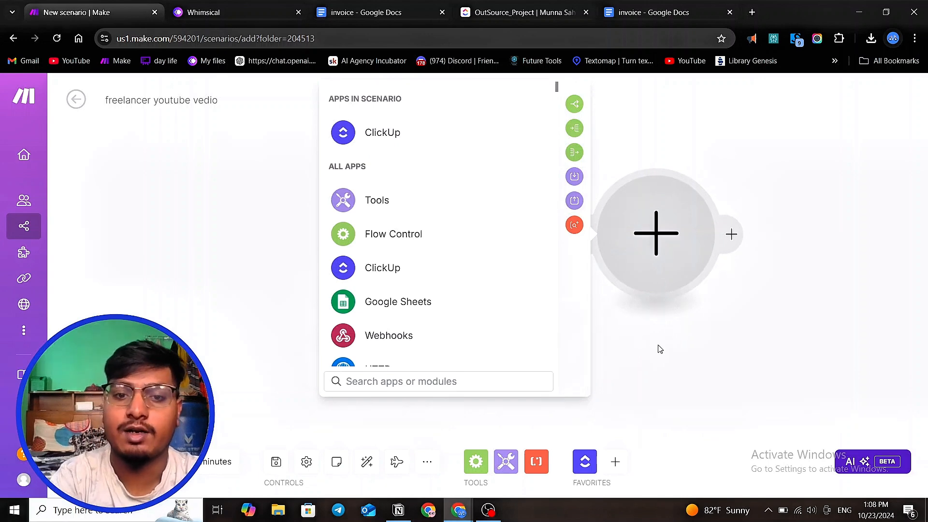
left_click(106, 237)
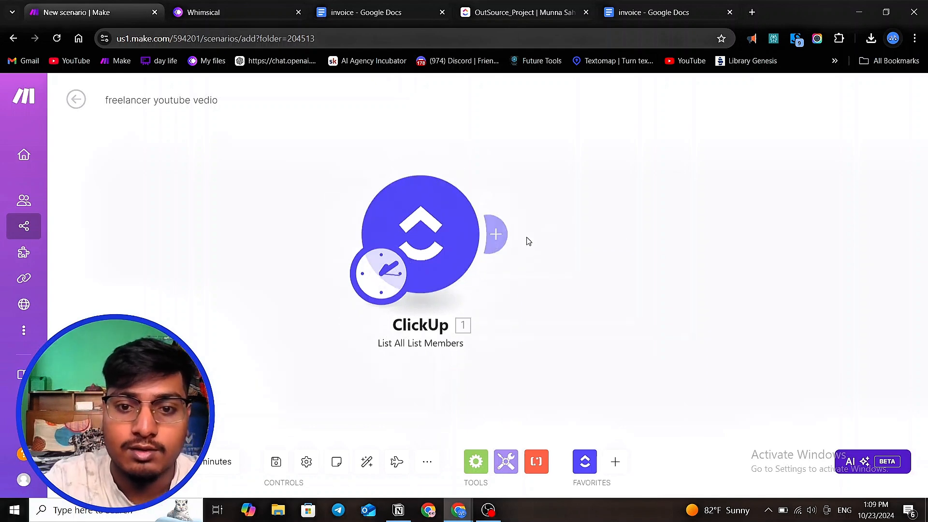
- Add a ClickUp List All Tasks module after the list members module
left_click(498, 233)
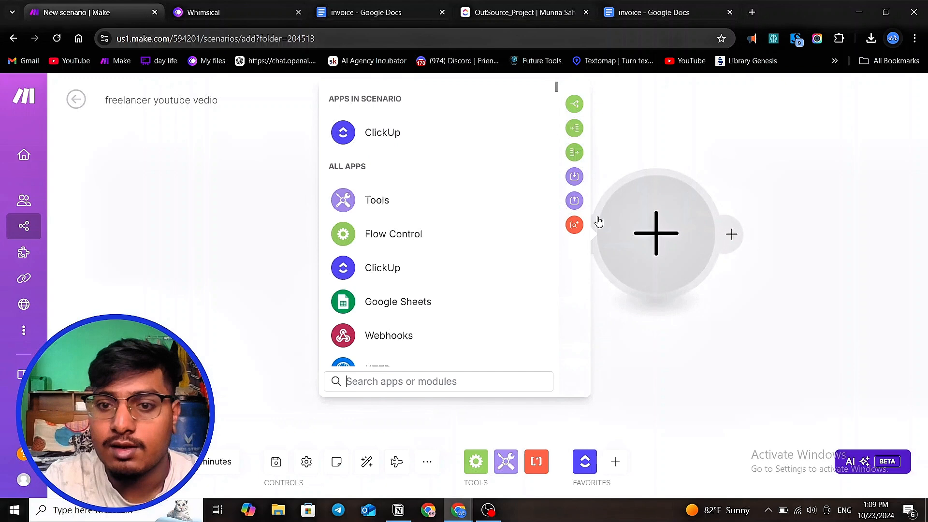
left_click(390, 138)
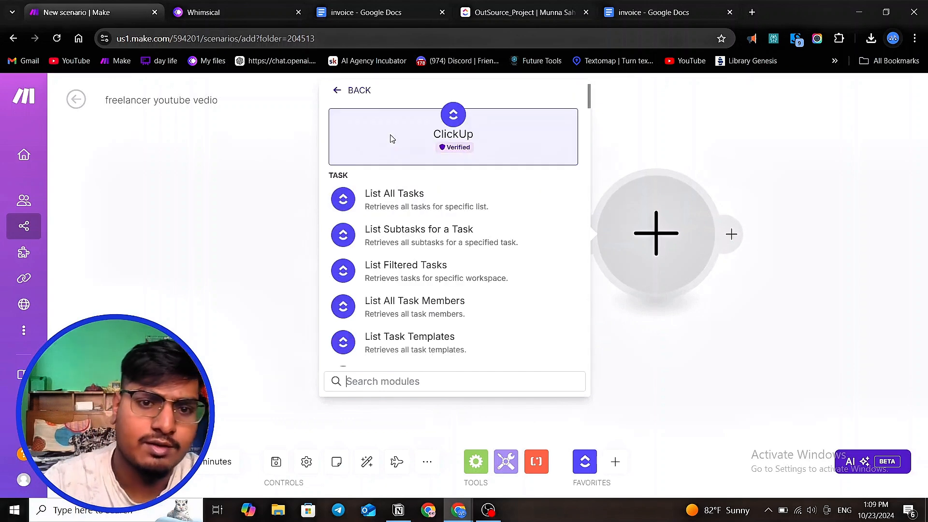
left_click(462, 199)
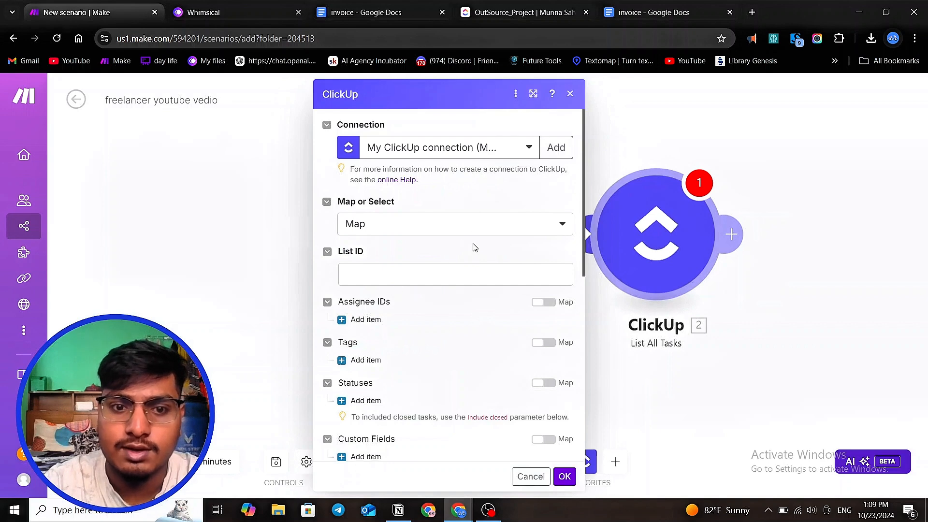
- Switch the List All Tasks module to Select mode and choose the workspace
scroll(489, 254, "down", 4)
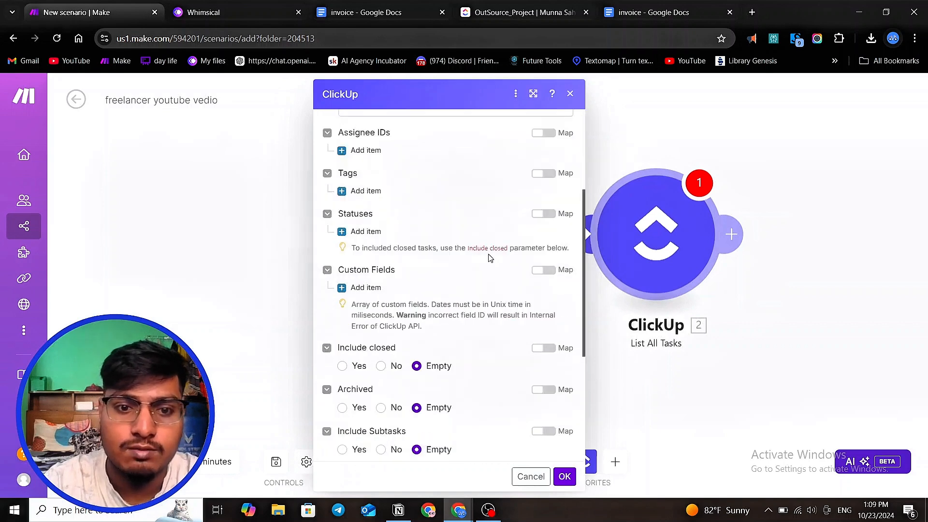
scroll(488, 261, "up", 4)
left_click(479, 235)
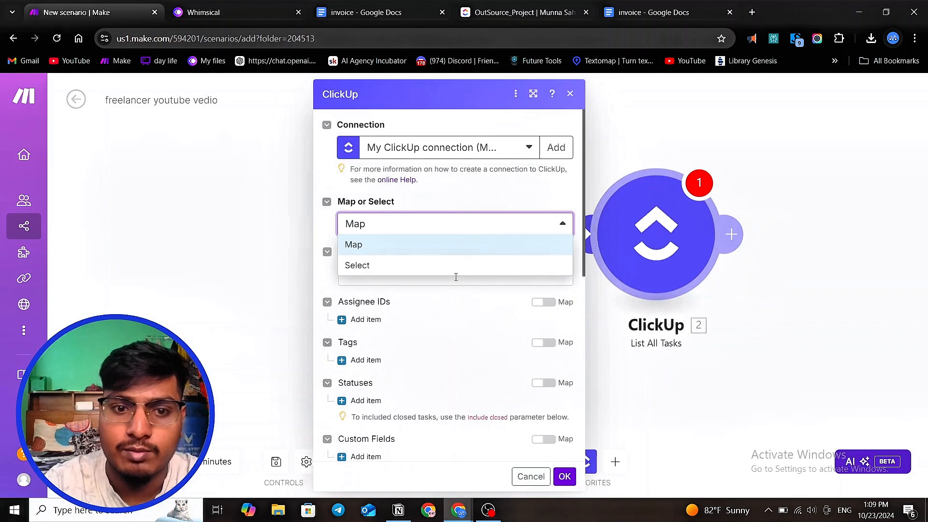
left_click(462, 265)
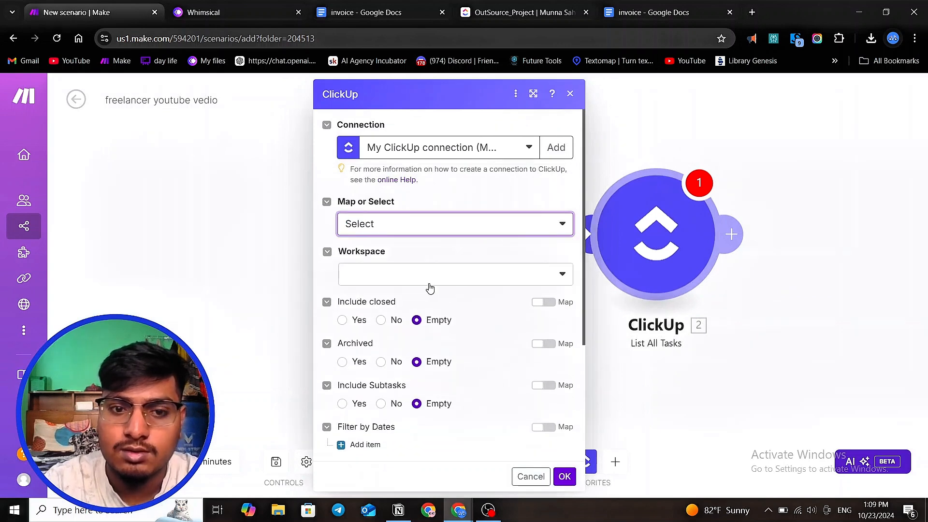
left_click(429, 279)
left_click(432, 296)
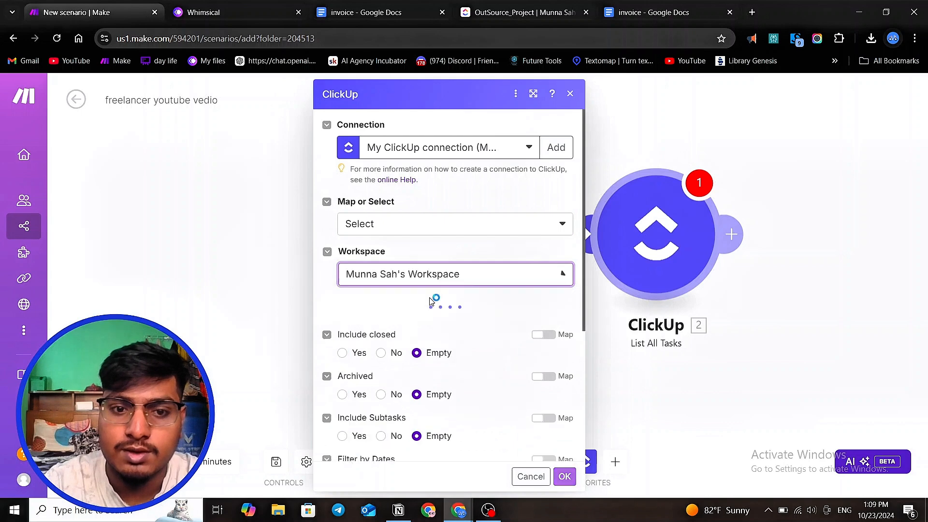
- Choose the freelancer space and the Folderless Lists folder for the List All Tasks module
left_click(425, 325)
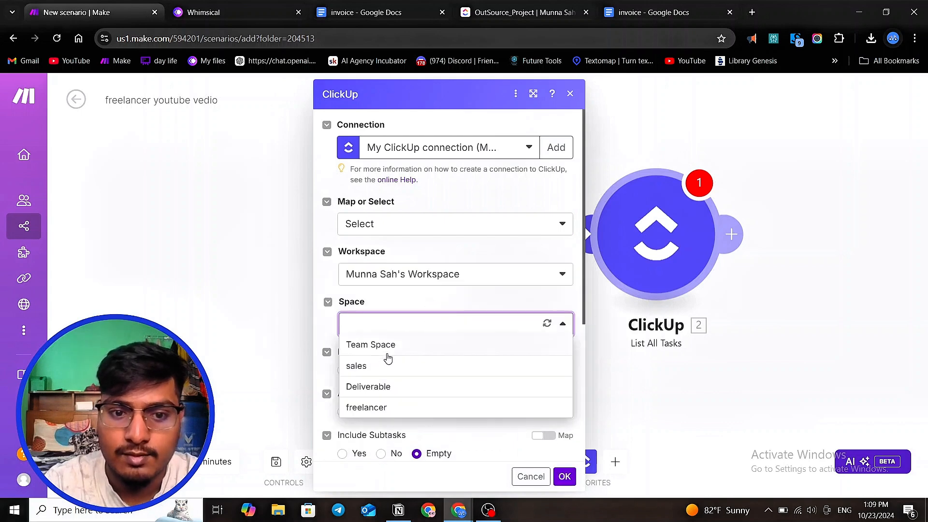
left_click(385, 405)
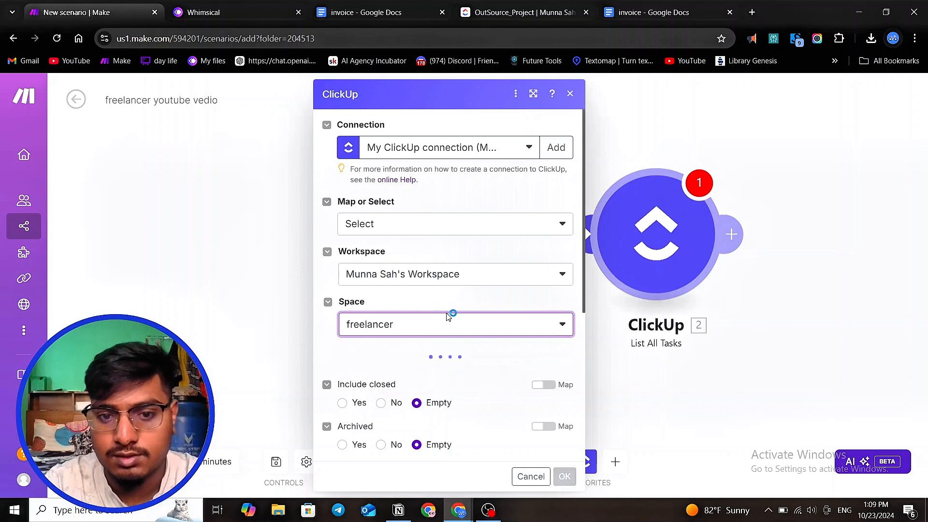
left_click(437, 377)
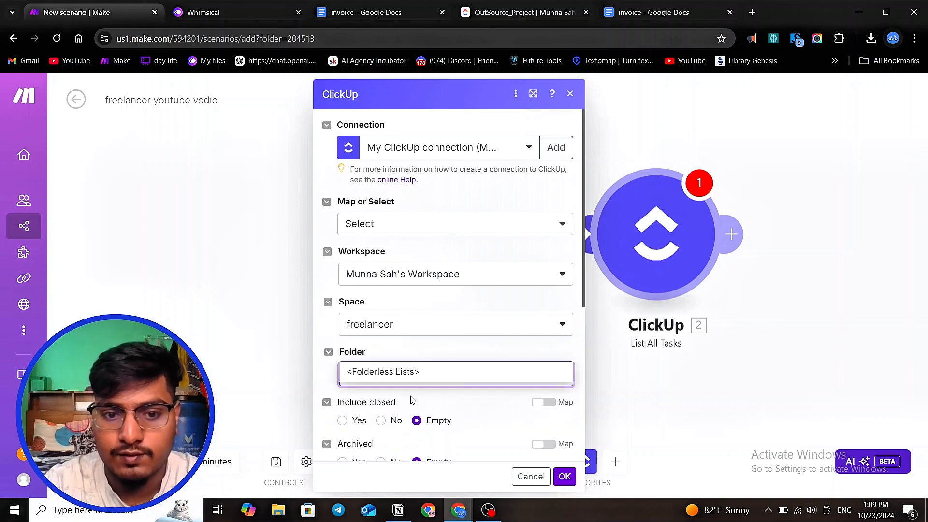
left_click(415, 373)
scroll(435, 327, "down", 5)
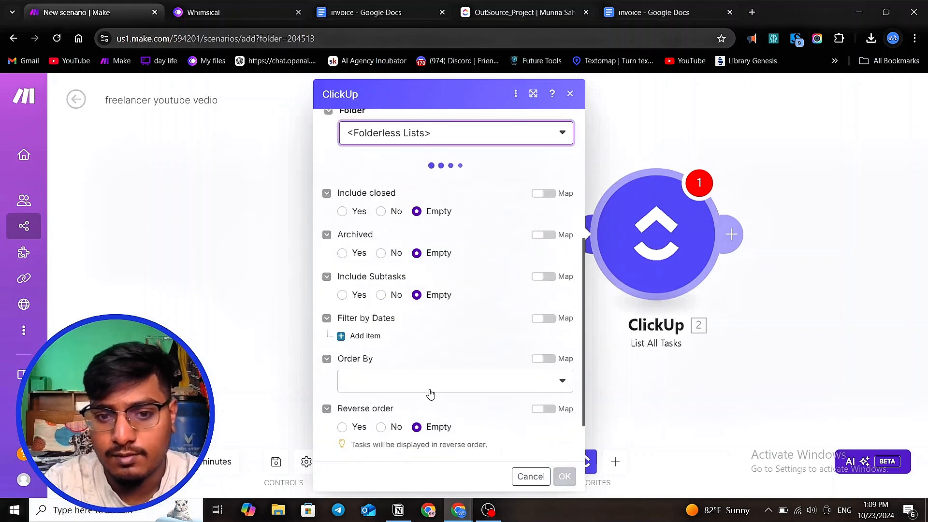
scroll(408, 309, "up", 3)
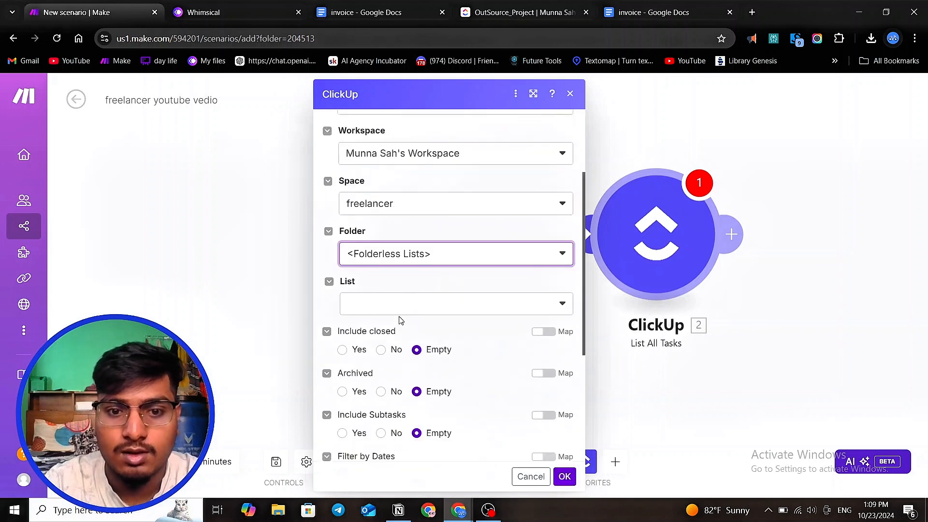
- Choose the OutSource_Project list for the List All Tasks module
left_click(430, 303)
left_click(420, 333)
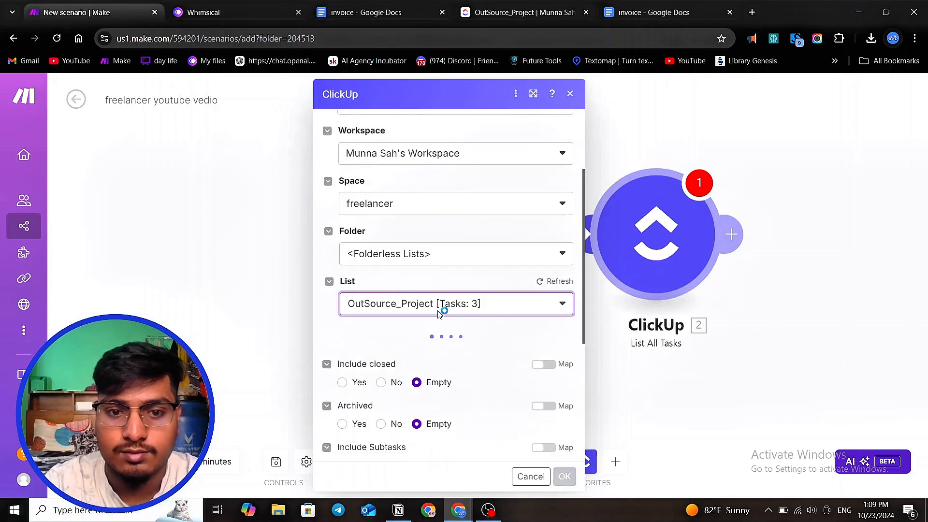
scroll(441, 306, "down", 2)
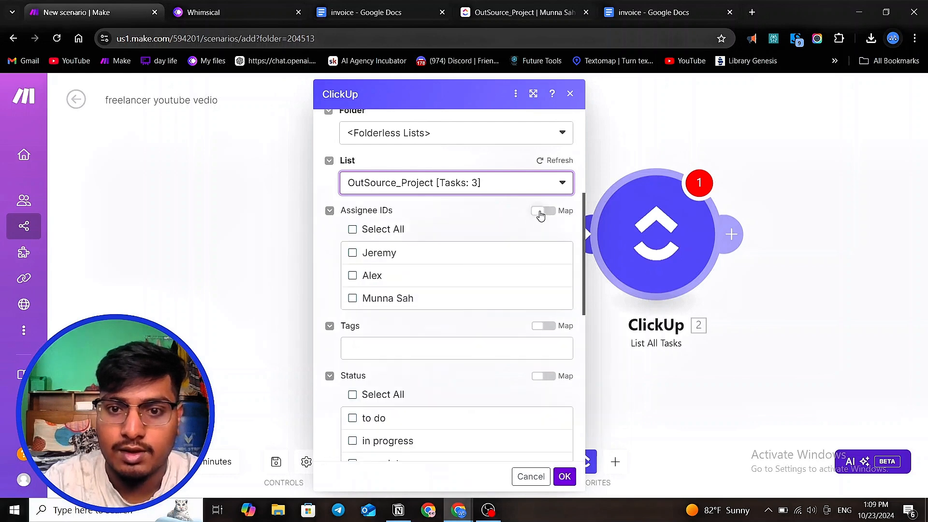
- Map the Assignee IDs field to the list members' User ID and confirm the module
left_click(543, 210)
left_click(421, 237)
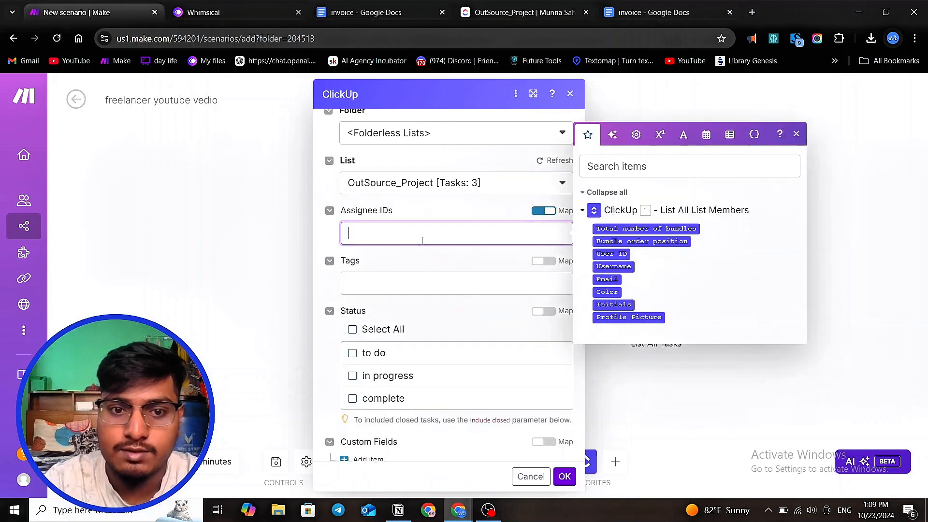
left_click(608, 255)
left_click(562, 481)
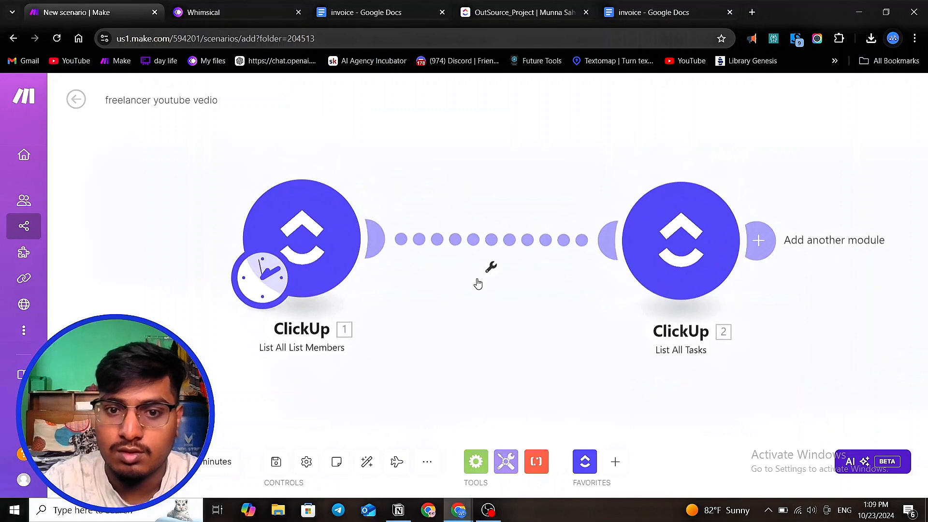
- Run the scenario once
left_click(491, 266)
left_click(391, 311)
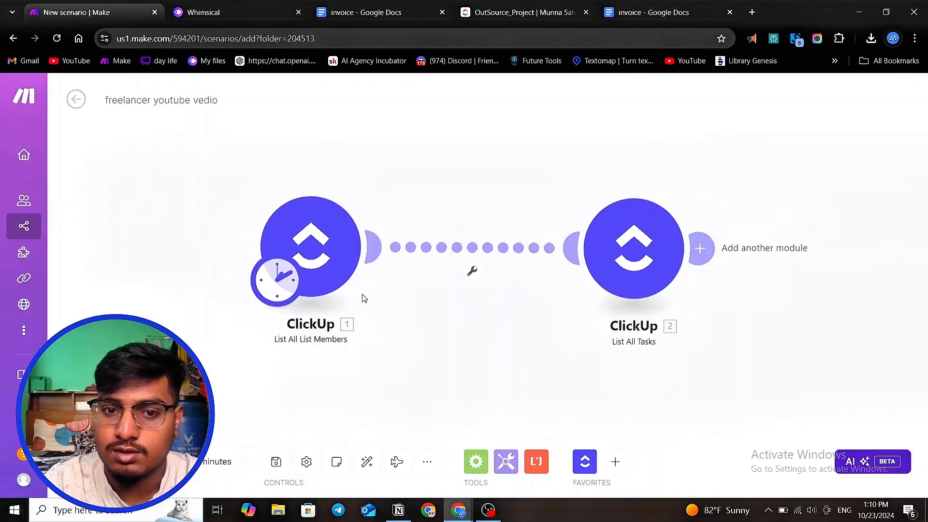
left_click_drag(624, 257, 605, 254)
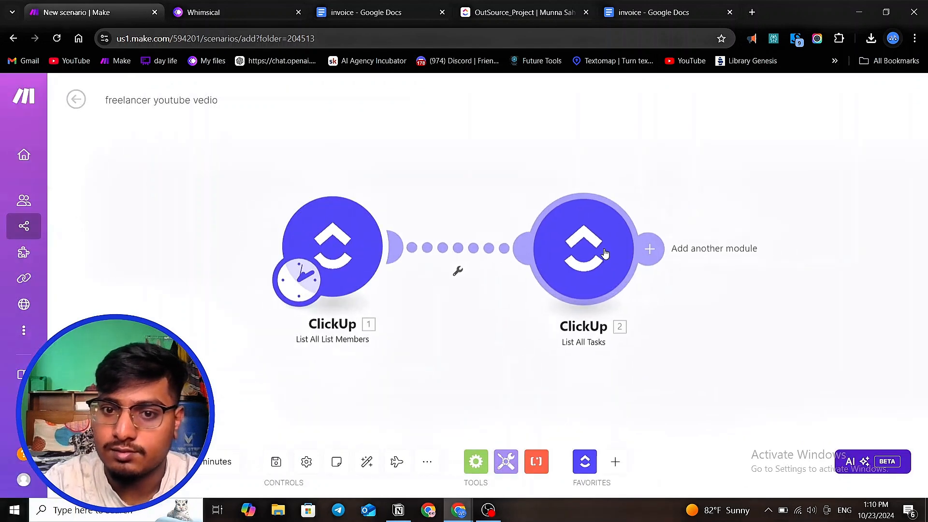
scroll(601, 261, "down", 2)
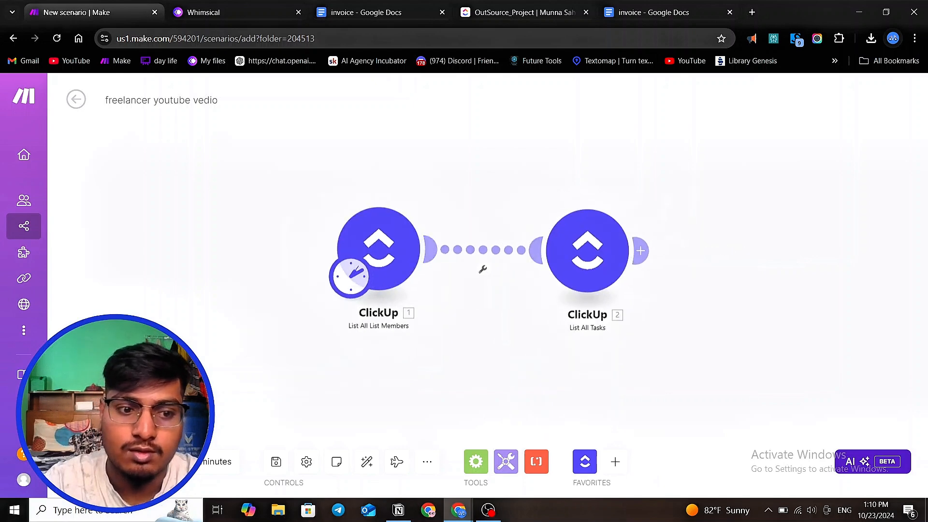
left_click(102, 462)
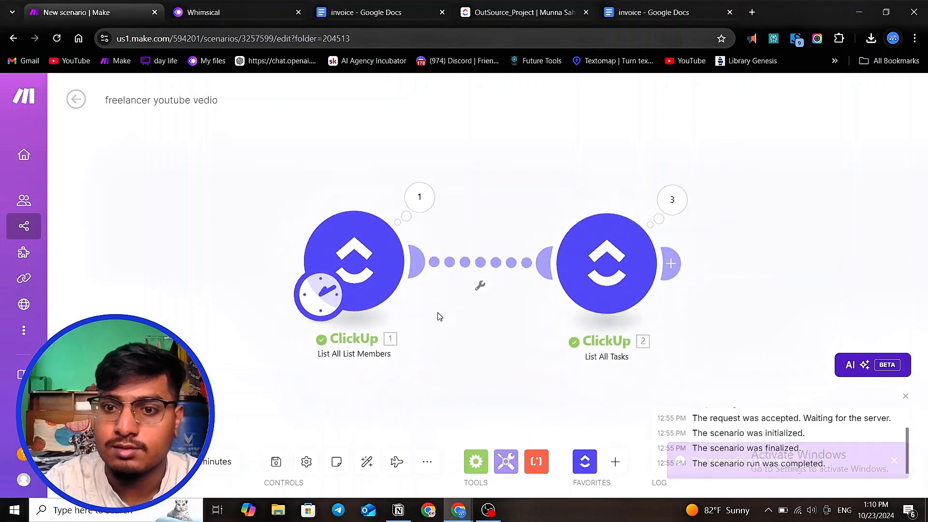
- Inspect the output bundles of the List All List Members module
left_click(419, 197)
scroll(482, 243, "down", 1)
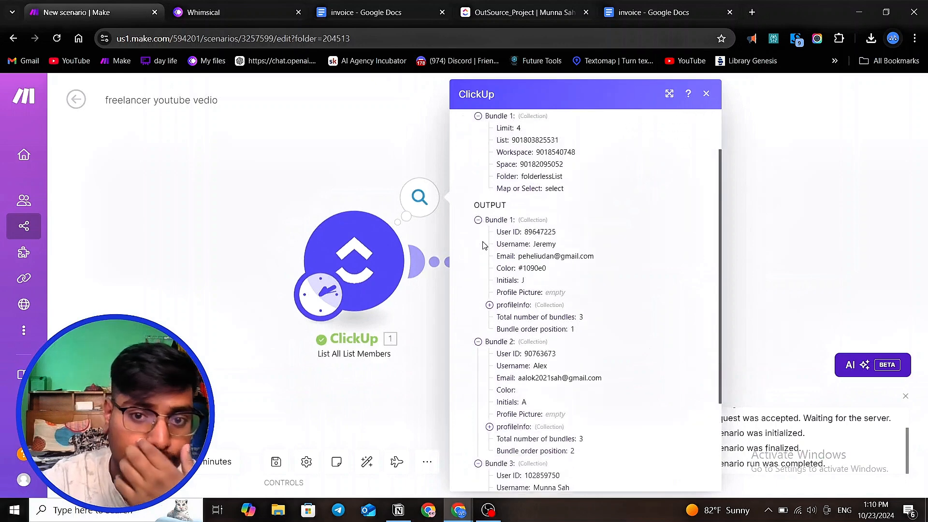
left_click(427, 328)
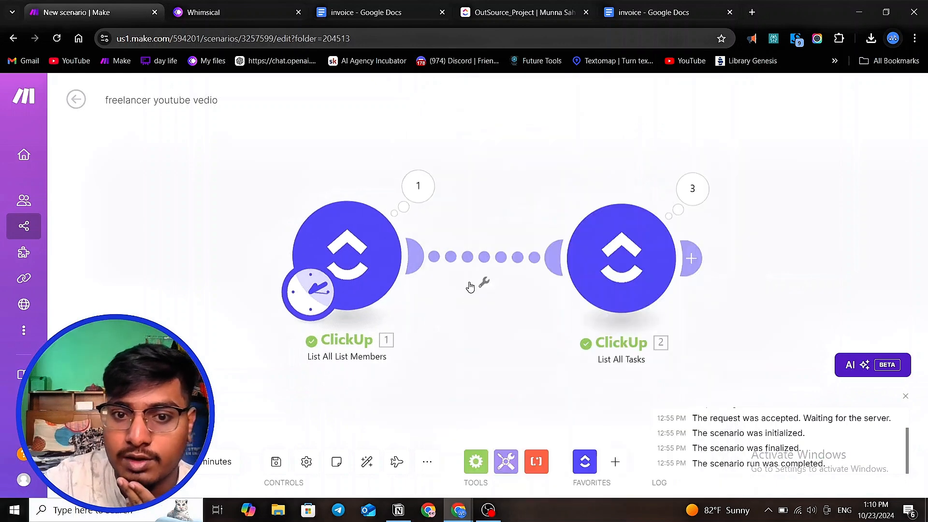
left_click(418, 198)
scroll(546, 285, "down", 2)
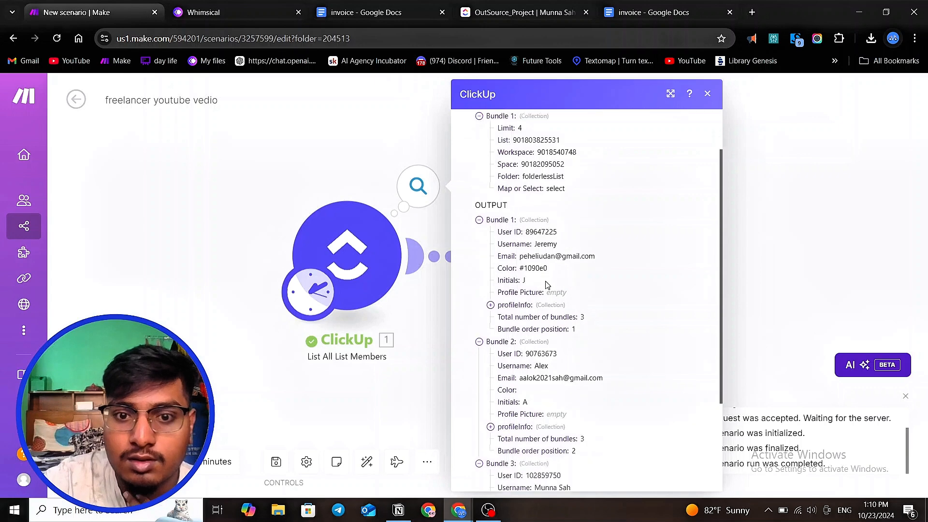
scroll(546, 285, "up", 1)
scroll(546, 285, "down", 3)
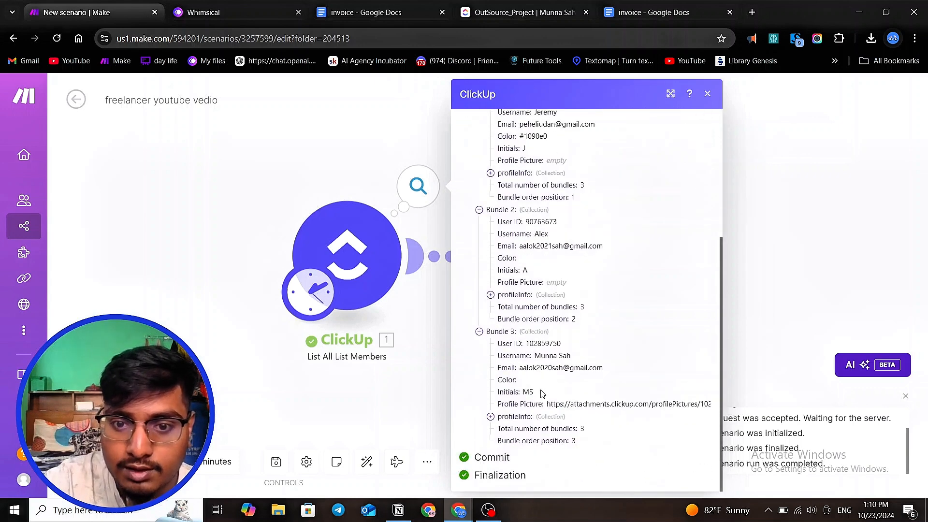
scroll(546, 386, "up", 4)
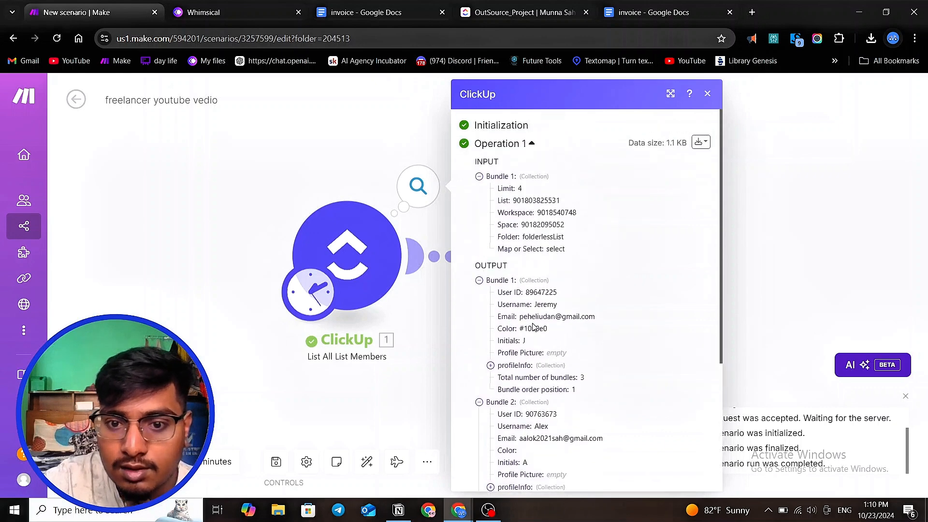
left_click_drag(538, 305, 569, 308)
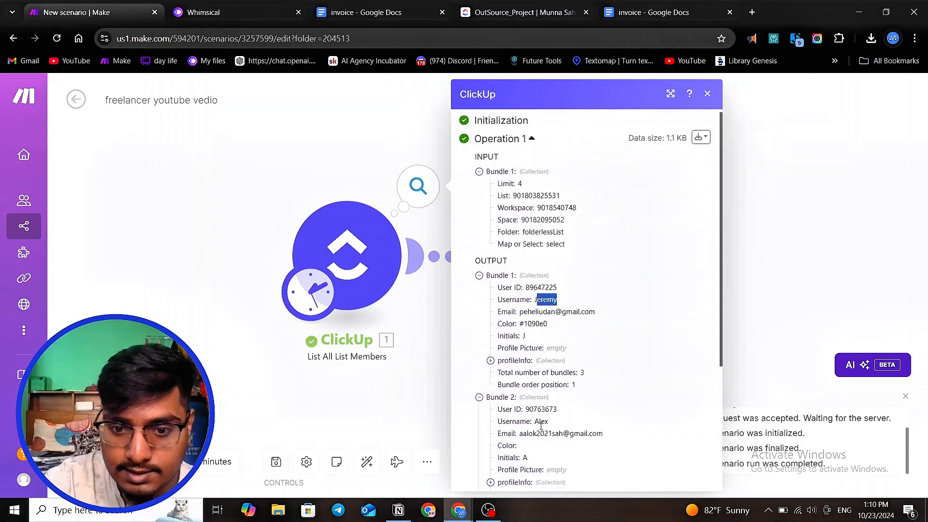
scroll(548, 399, "down", 3)
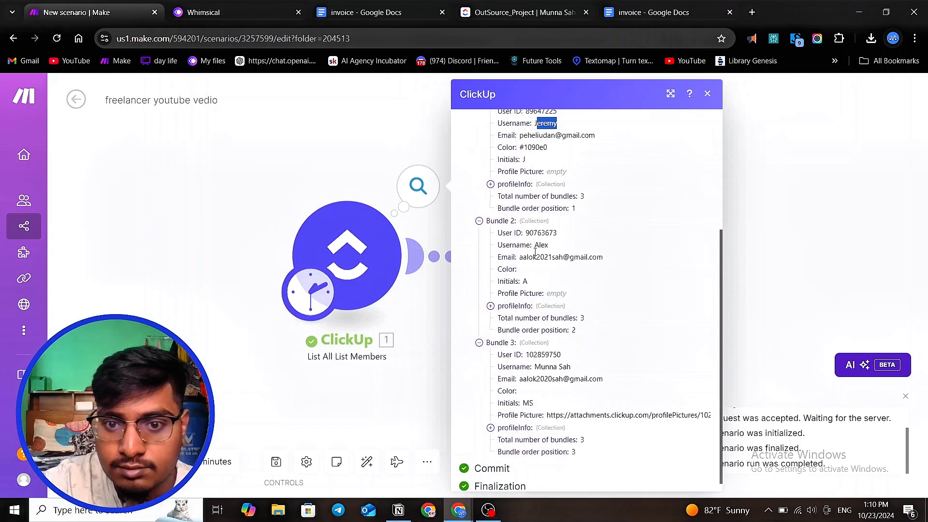
left_click_drag(535, 367, 594, 369)
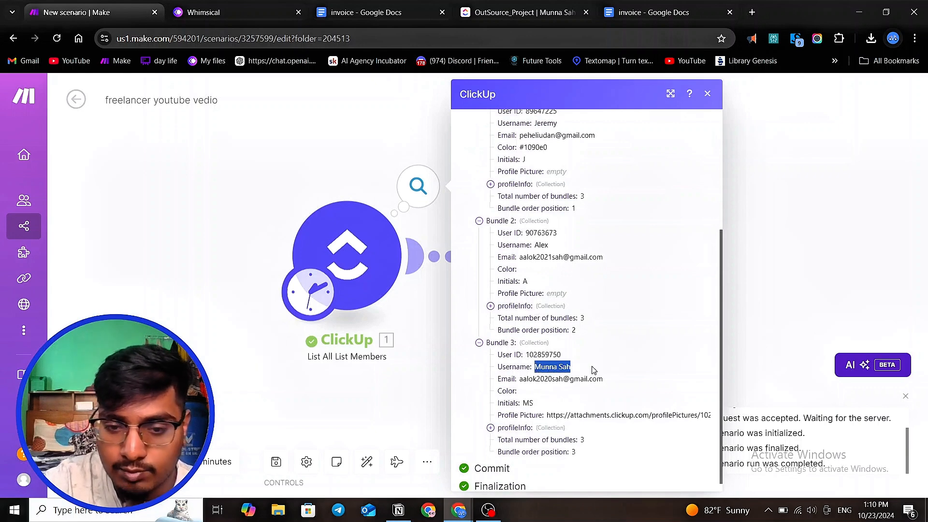
left_click(437, 344)
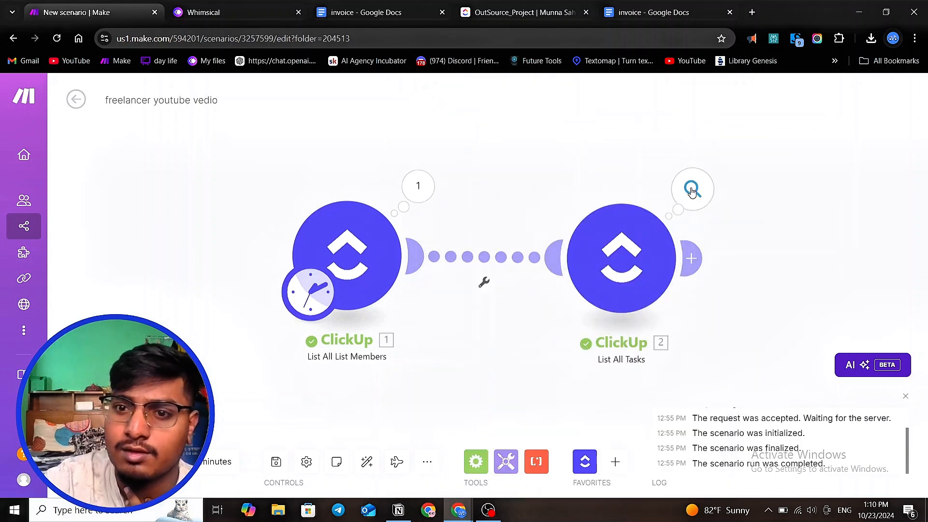
- Inspect the input and output of each List All Tasks operation
left_click(677, 205)
left_click(468, 177)
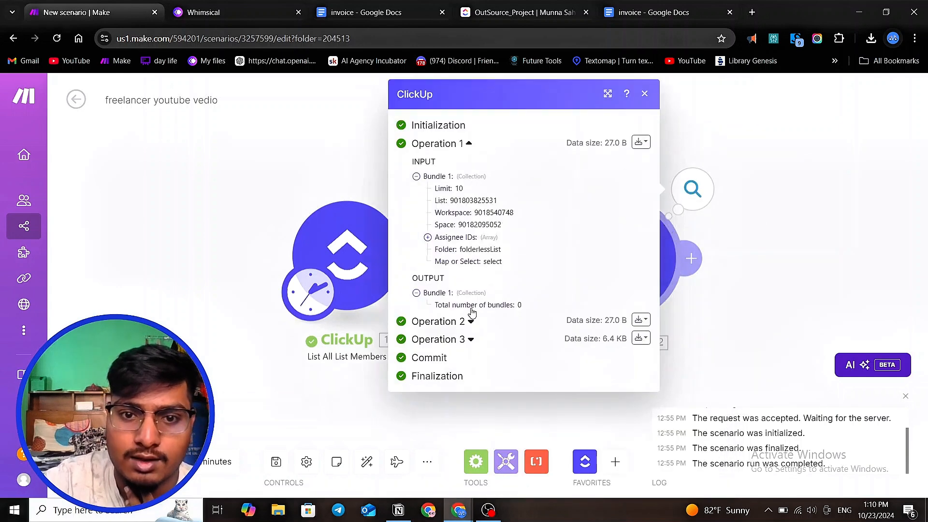
left_click(470, 321)
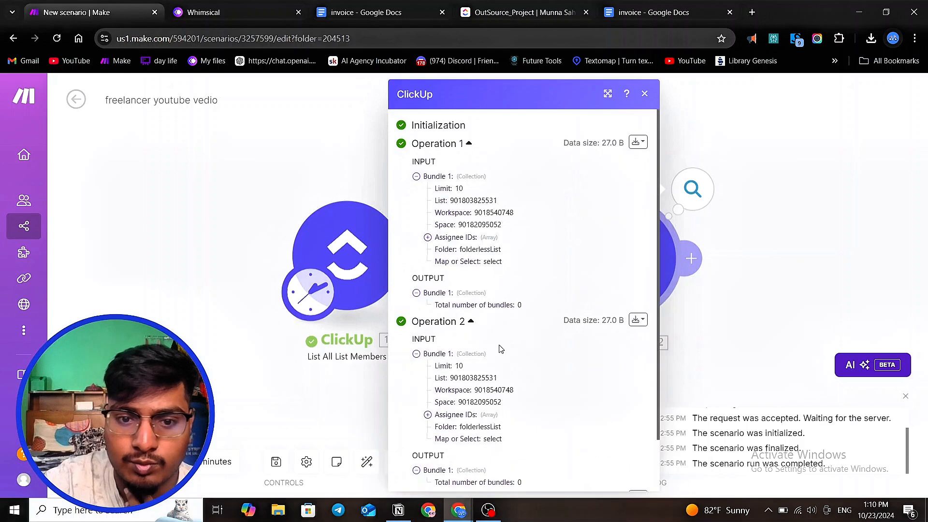
scroll(500, 348, "down", 2)
left_click(471, 437)
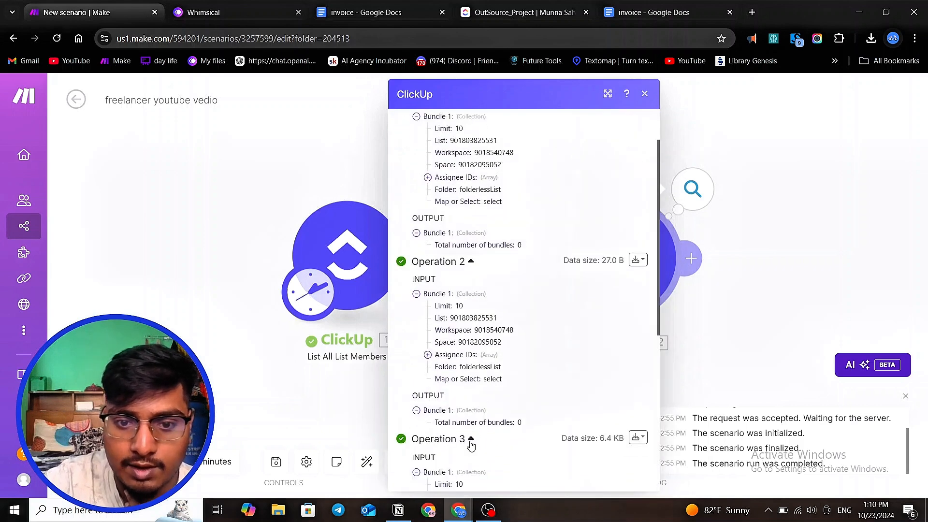
scroll(492, 367, "down", 6)
scroll(490, 375, "down", 3)
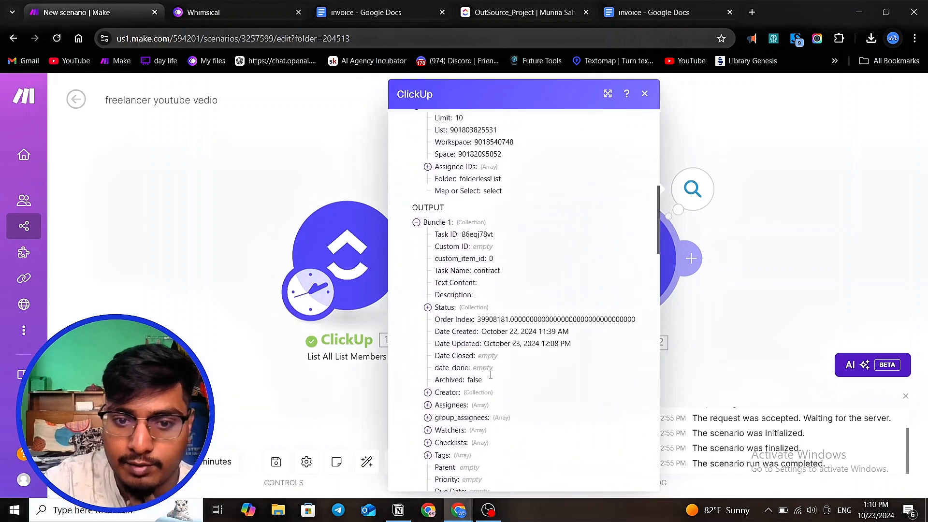
left_click(317, 410)
- Compare the task assignees in the ClickUp OutSource_Project list with the List All Tasks run output
left_click(515, 11)
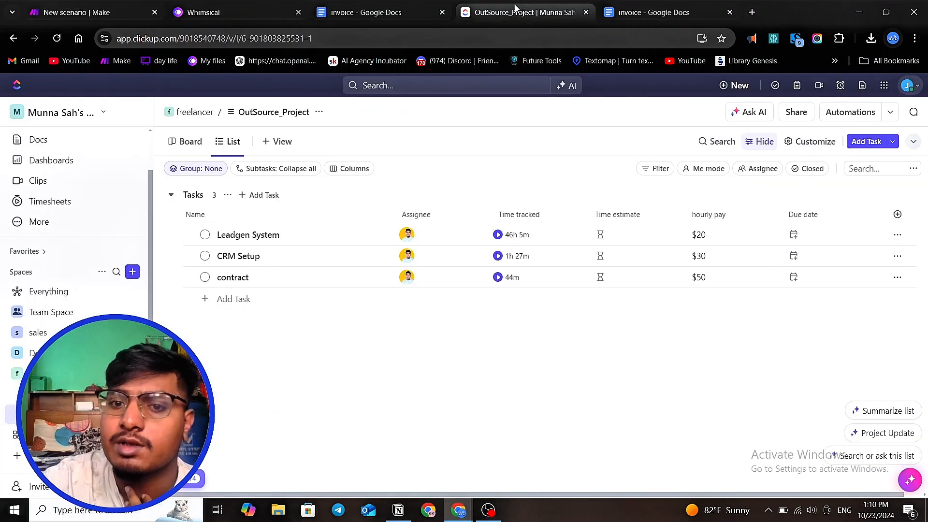
left_click(433, 240)
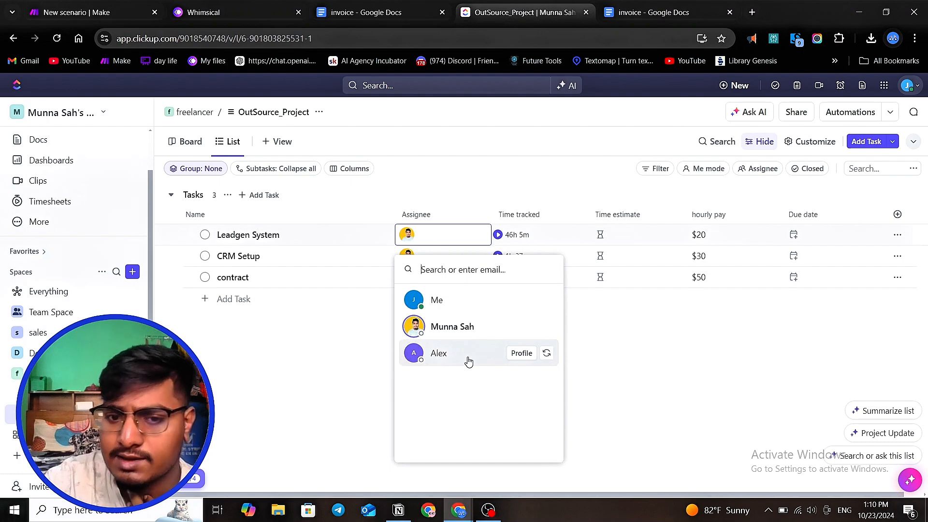
left_click(350, 363)
left_click(77, 9)
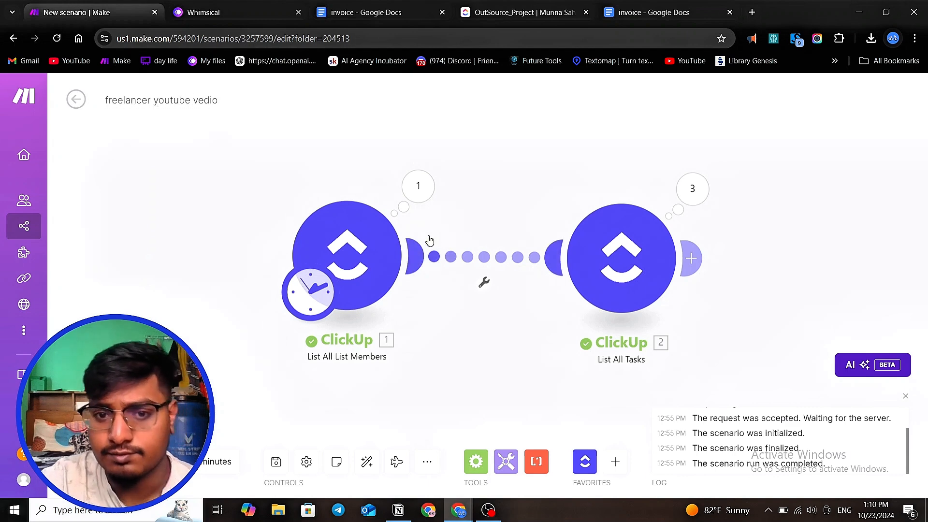
scroll(428, 237, "down", 1)
left_click(654, 205)
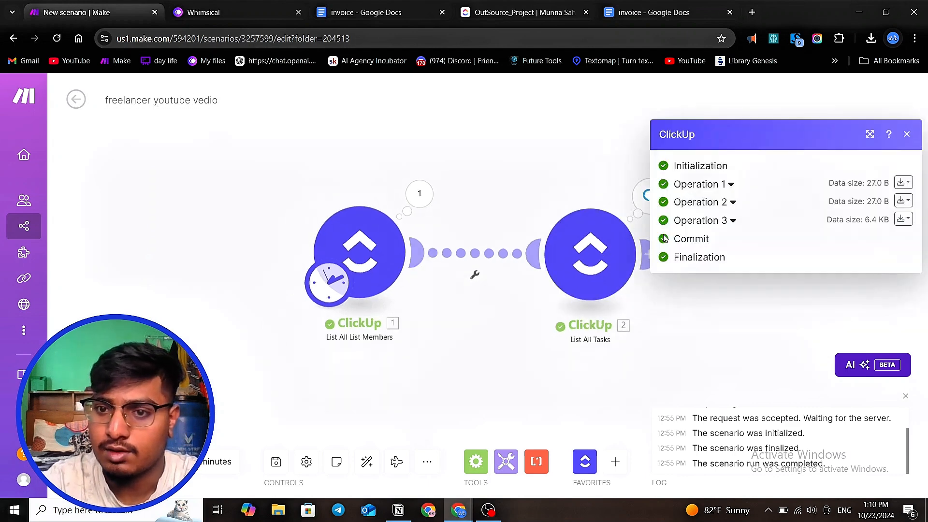
scroll(452, 307, "down", 1)
scroll(491, 281, "up", 2)
- Set up a filter between the two modules labelled assign, using the list members' User ID as the condition's first operand
left_click(478, 265)
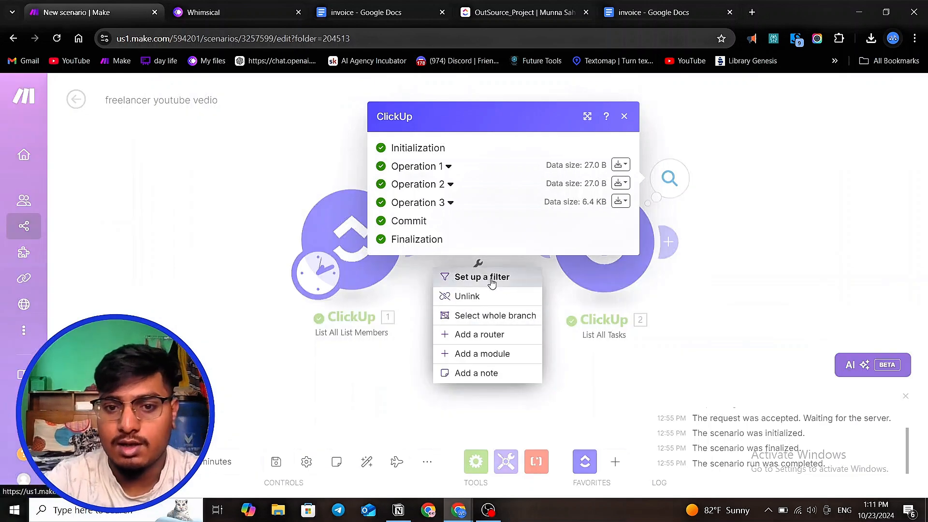
left_click(490, 277)
left_click(586, 189)
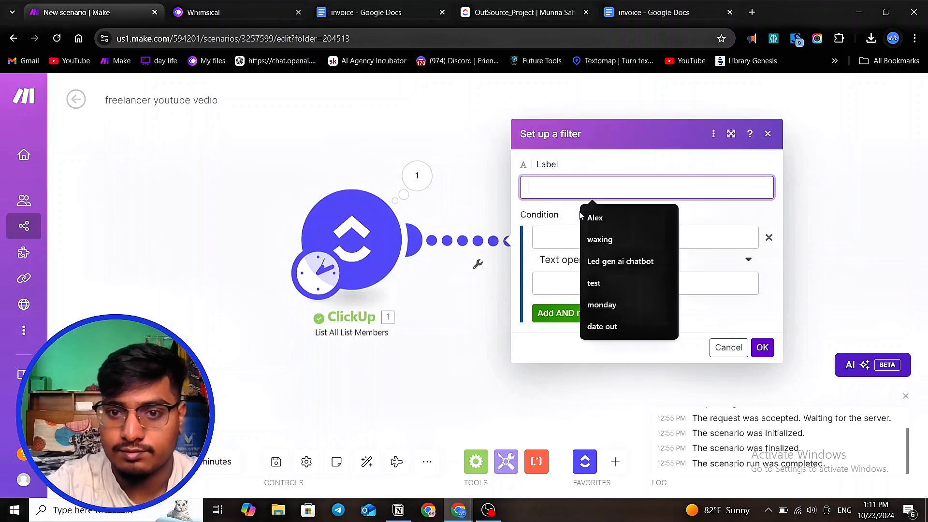
type("assi")
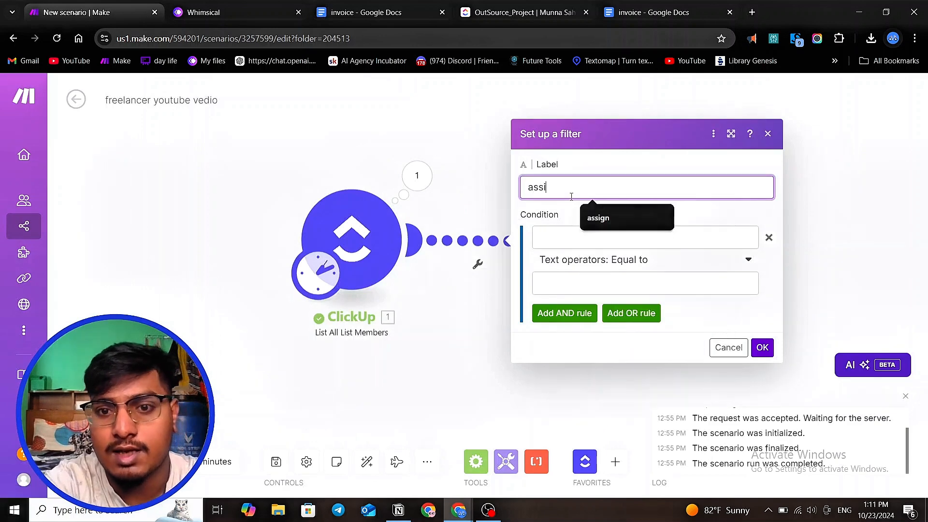
type("gn")
left_click(580, 235)
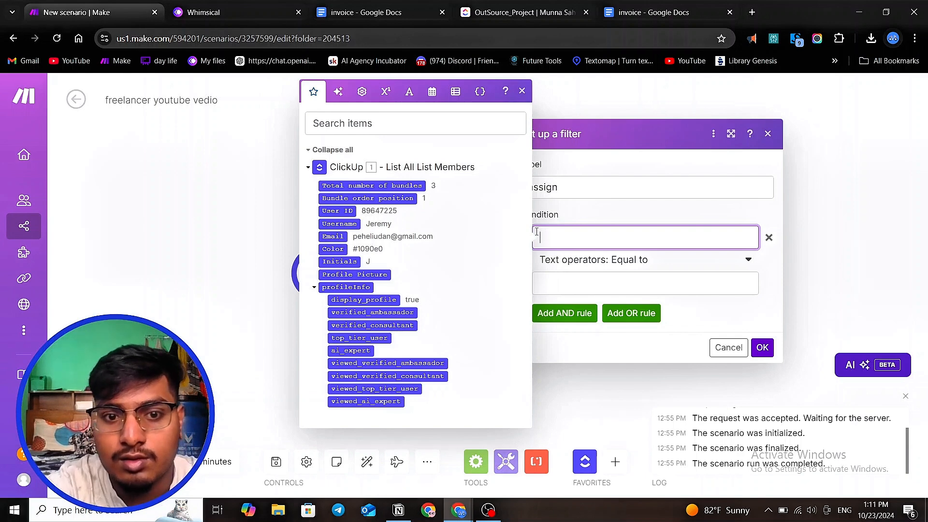
left_click(337, 211)
- Try entering a member's user ID as the filter's comparison value, then clear it and close the filter
left_click(580, 287)
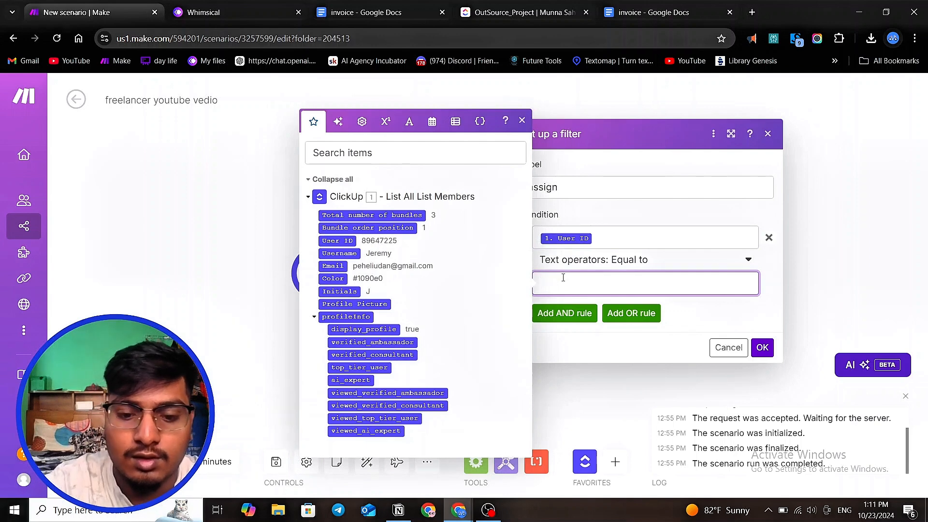
type("8964")
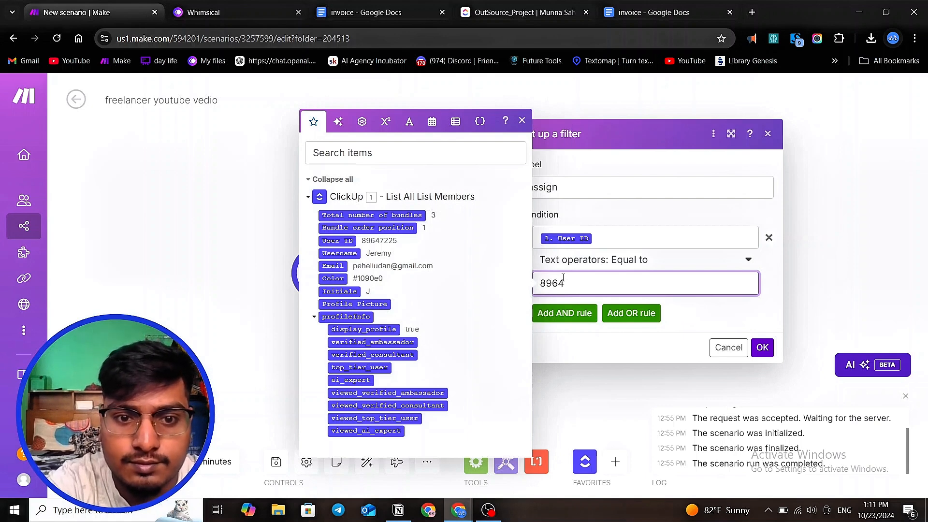
type("7225")
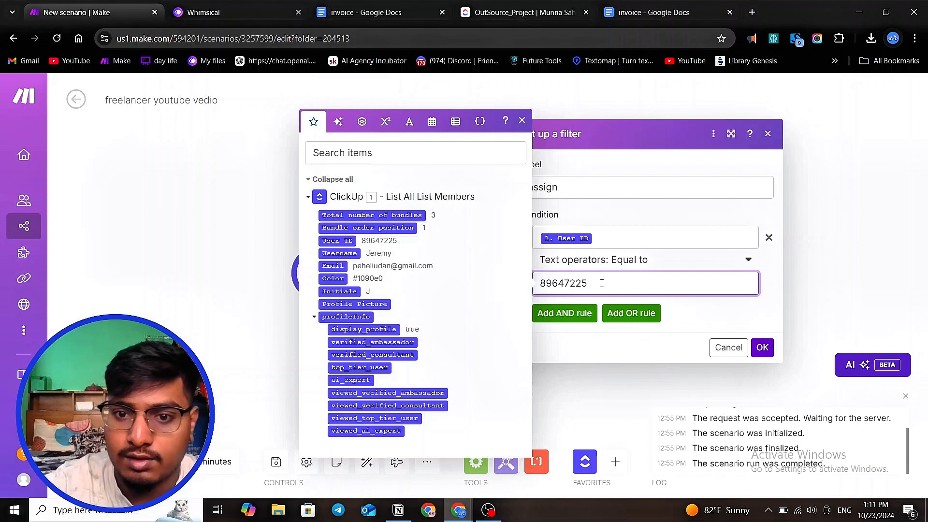
key("BackSpace")
key("BackSpace")
key("BackSpace")
key("BackSpace")
key("BackSpace")
key("BackSpace")
key("BackSpace")
key("BackSpace")
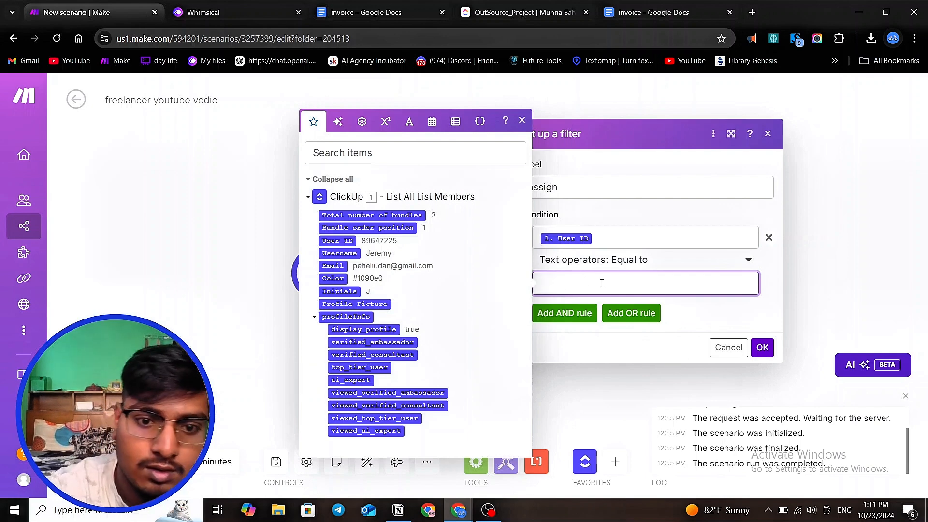
left_click(661, 405)
- Inspect the List All Tasks operations, expanding a task bundle's assignees to find the assignee's User ID
left_click(670, 179)
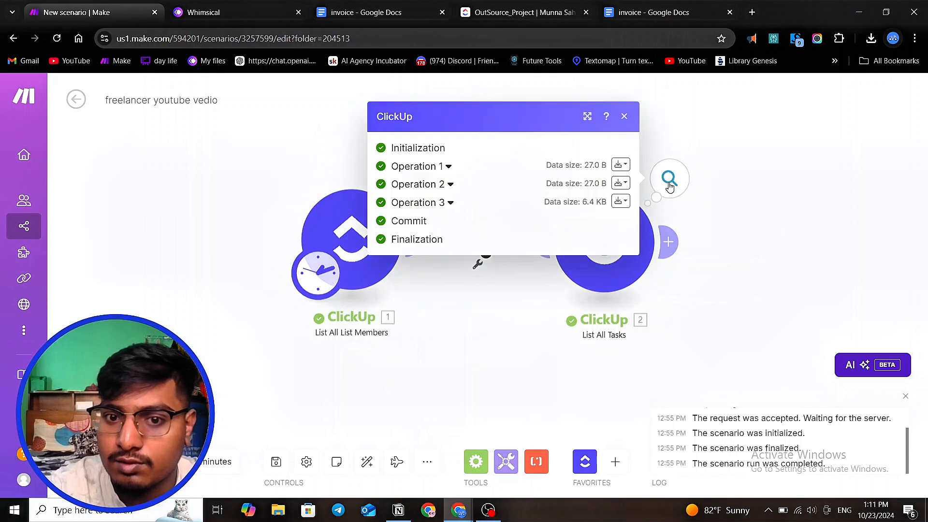
left_click(447, 167)
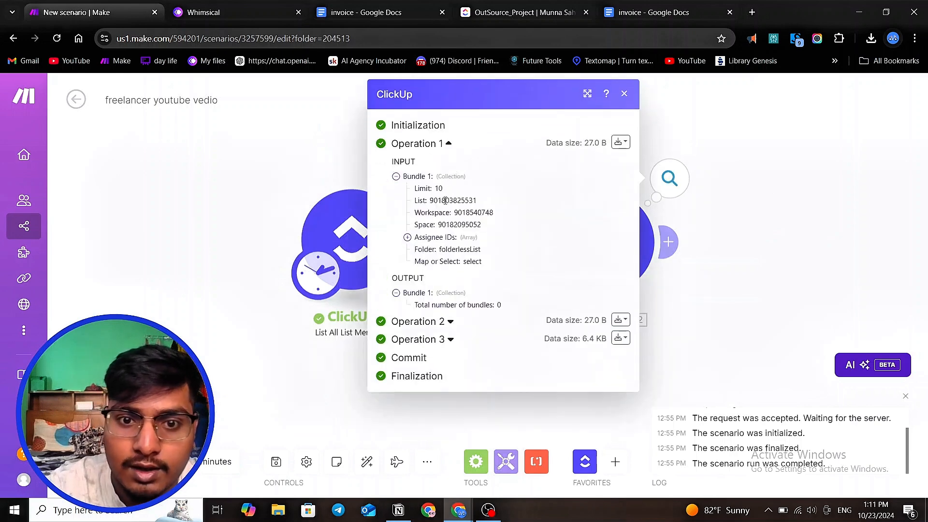
left_click(408, 237)
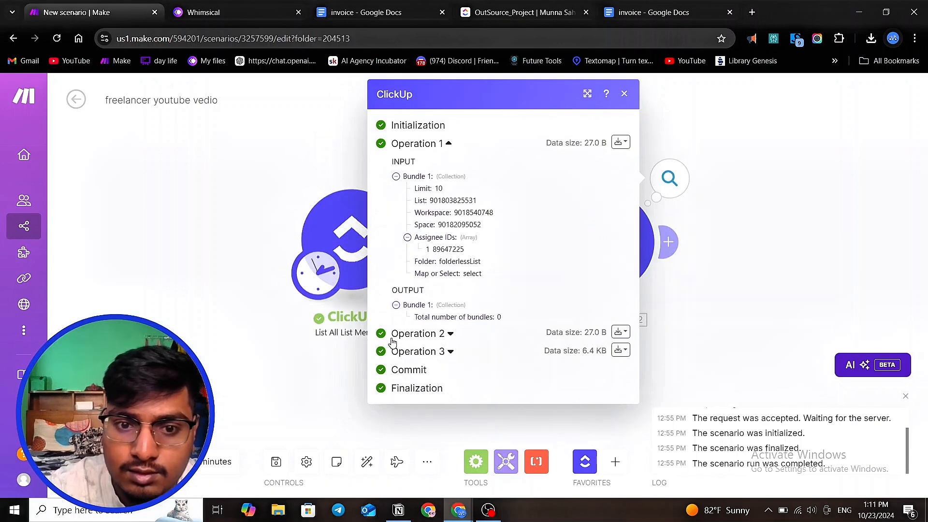
left_click(445, 339)
scroll(499, 302, "down", 2)
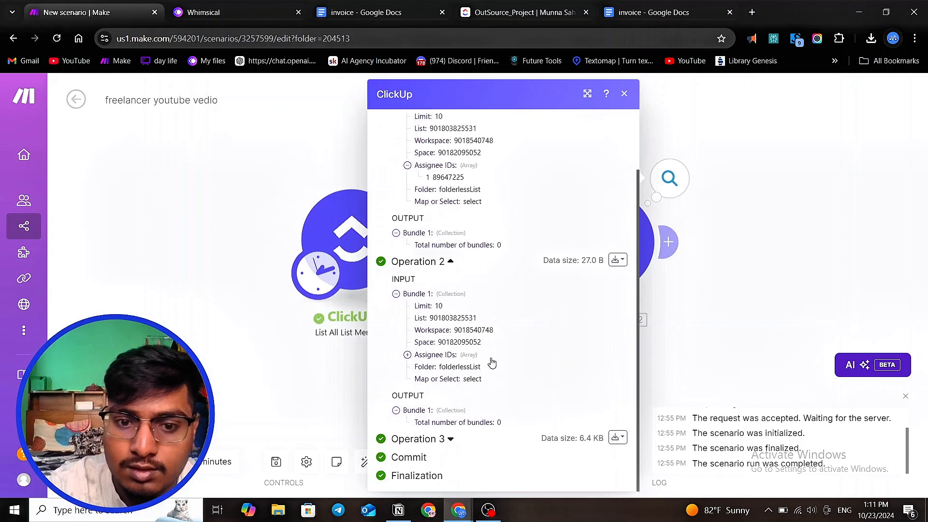
left_click(448, 439)
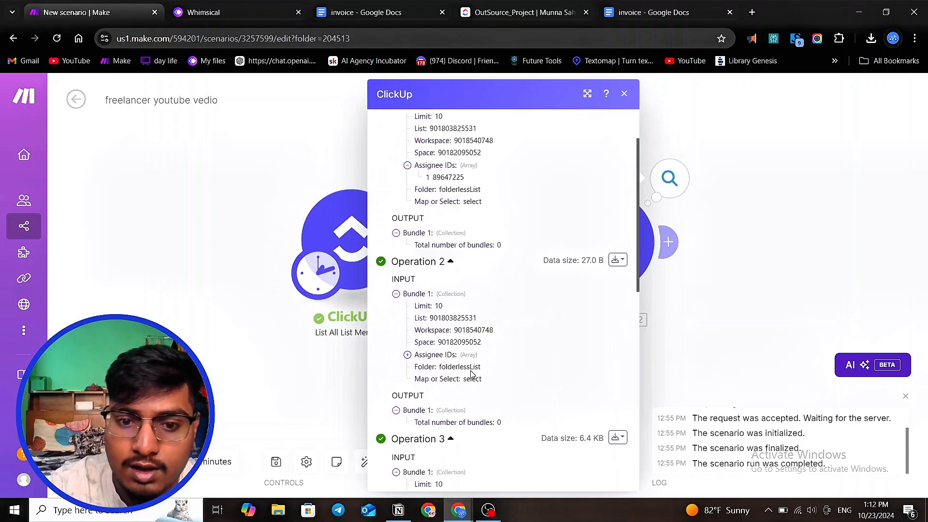
scroll(508, 290, "down", 10)
scroll(510, 292, "up", 5)
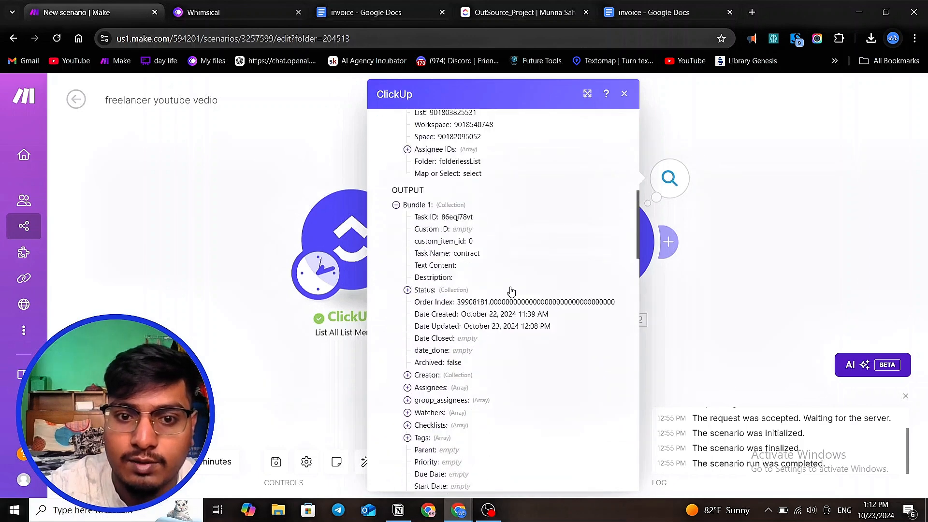
scroll(508, 291, "down", 1)
scroll(506, 292, "down", 1)
scroll(506, 292, "up", 2)
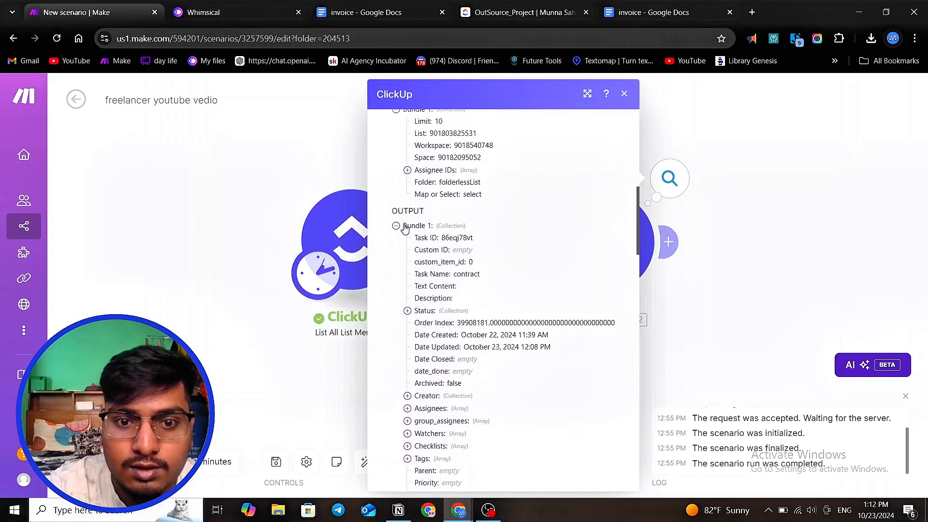
left_click(396, 225)
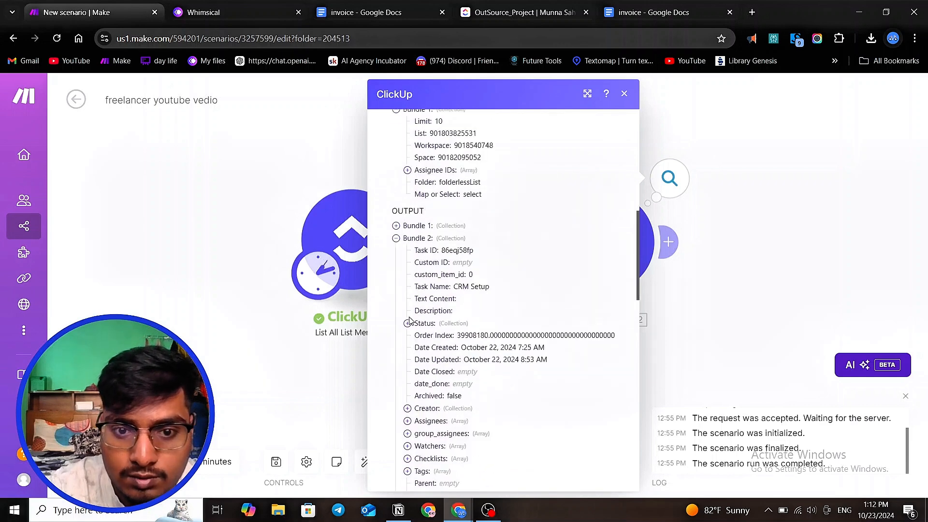
left_click(408, 420)
scroll(411, 367, "down", 4)
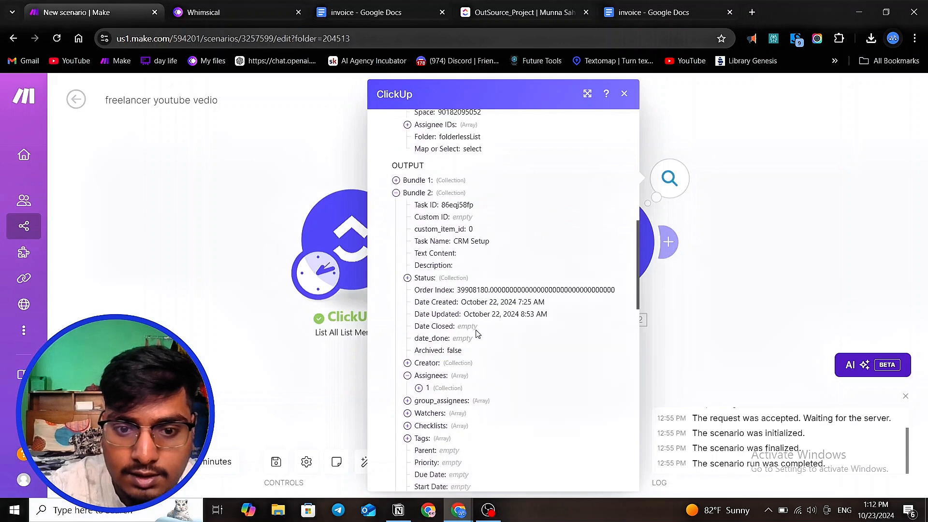
left_click(420, 252)
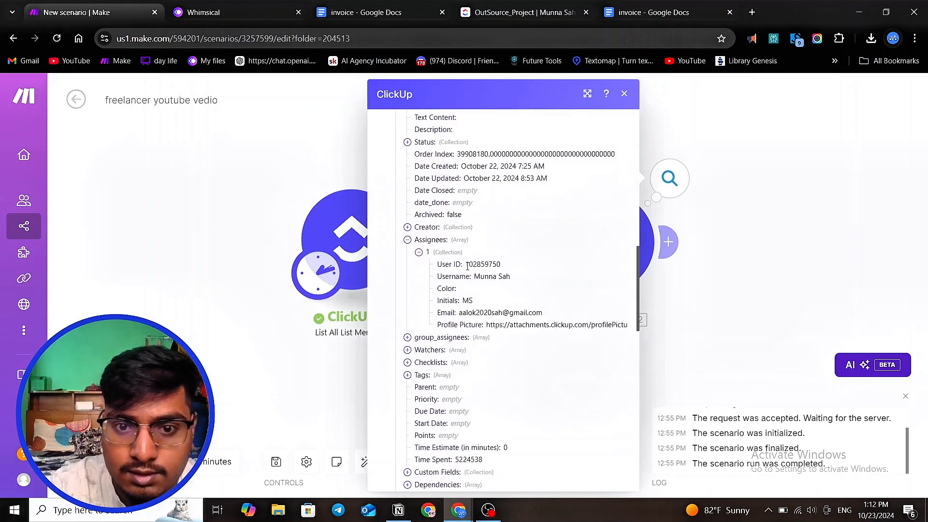
mouse_move(465, 264)
left_mouse_down()
mouse_move(515, 267)
mouse_move(467, 264)
left_mouse_up()
left_click(511, 267)
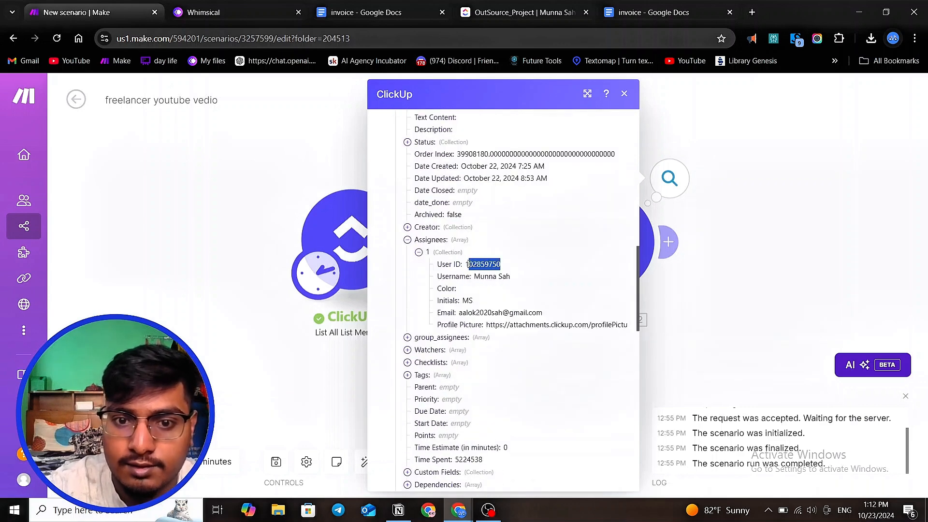
- Copy the task assignee's User ID and paste it as the assign filter's comparison value, then save the filter
right_click(475, 261)
key("Escape")
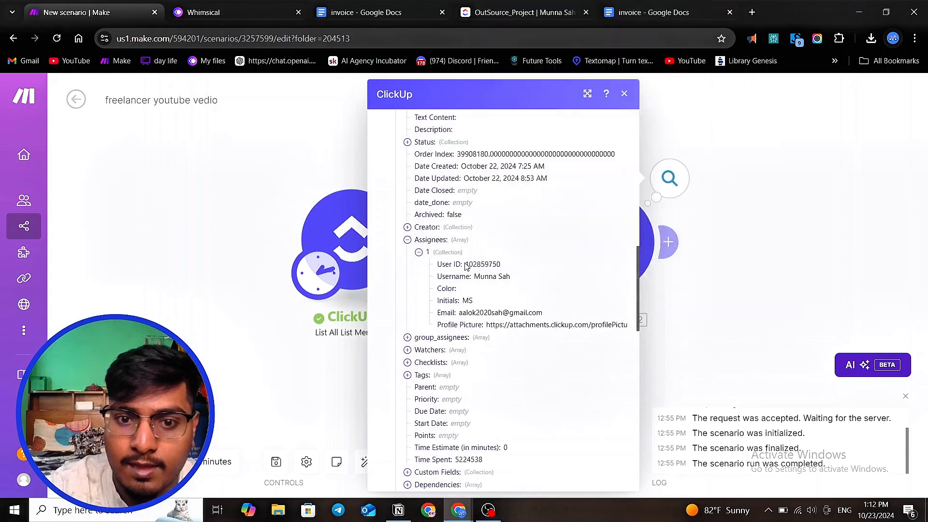
right_click(488, 264)
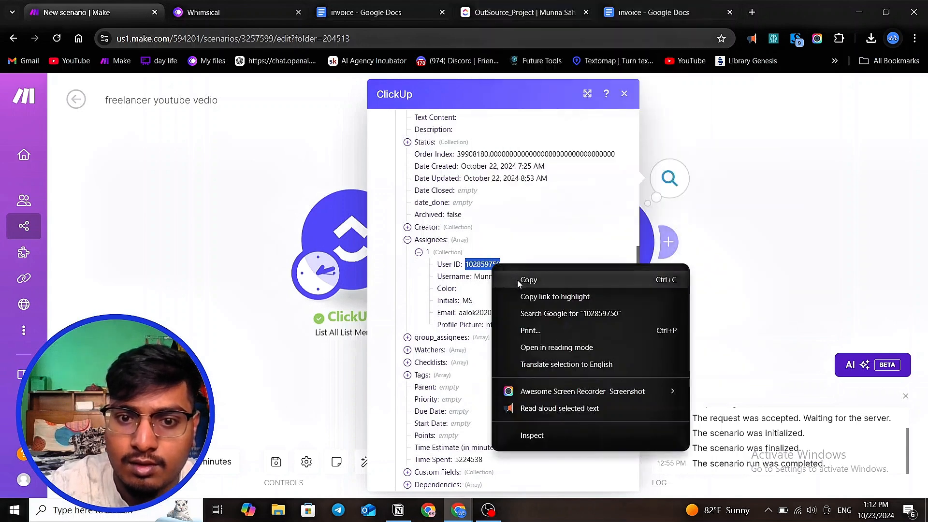
left_click(511, 280)
left_click(352, 369)
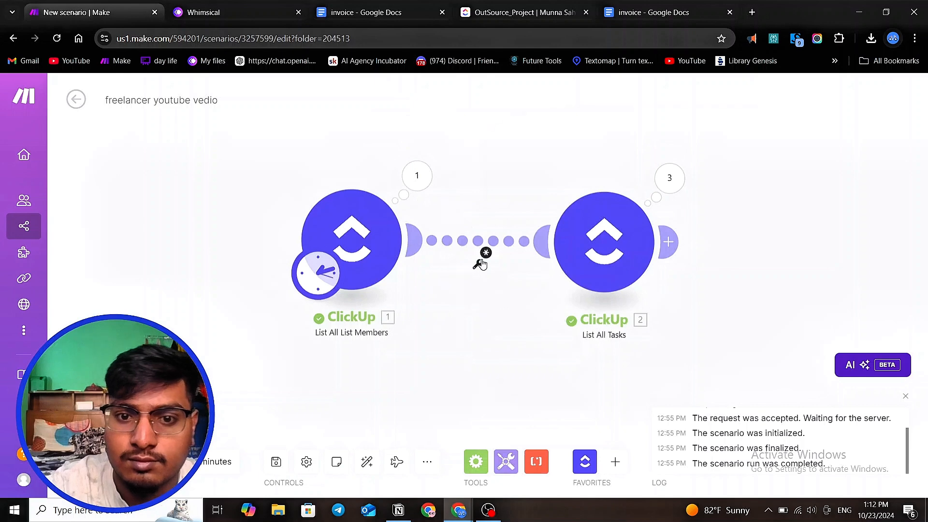
left_click(478, 264)
left_click(572, 281)
key("ctrl+v")
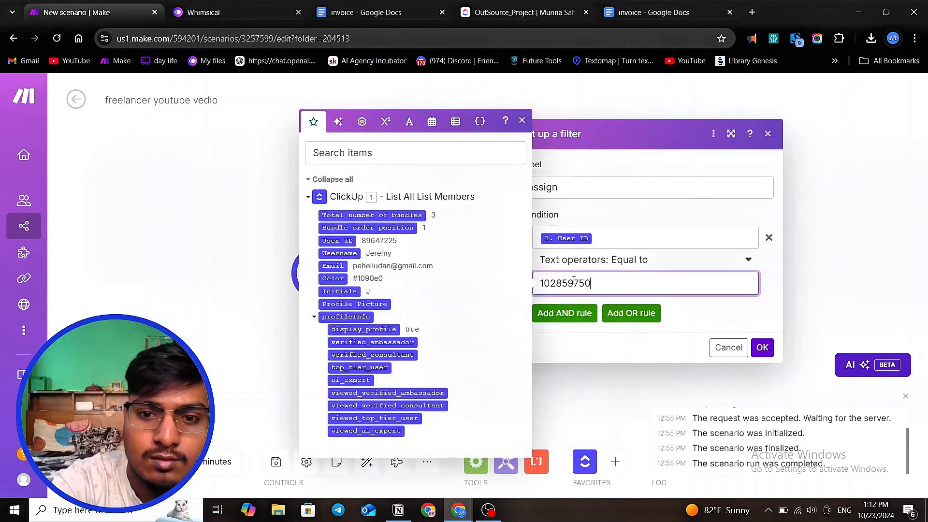
left_click(762, 348)
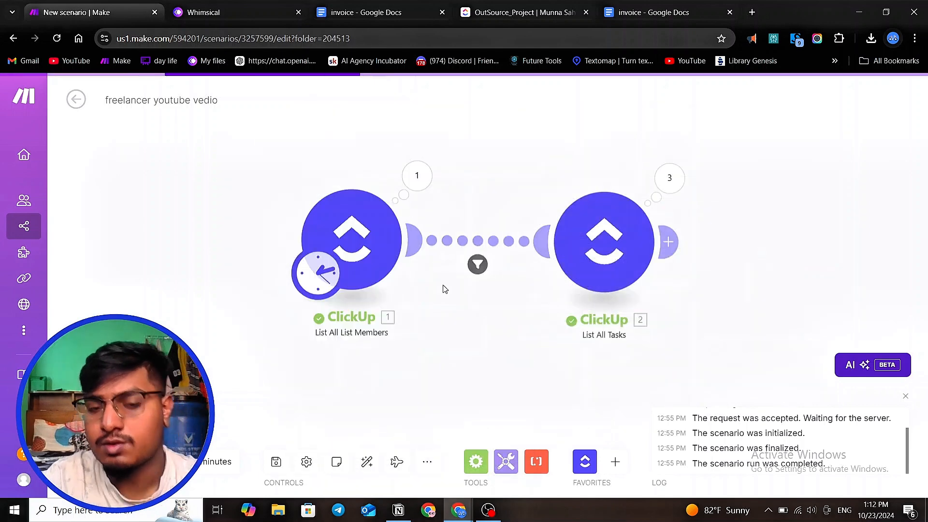
- Reopen the assign filter to review its condition
scroll(442, 279, "up", 2)
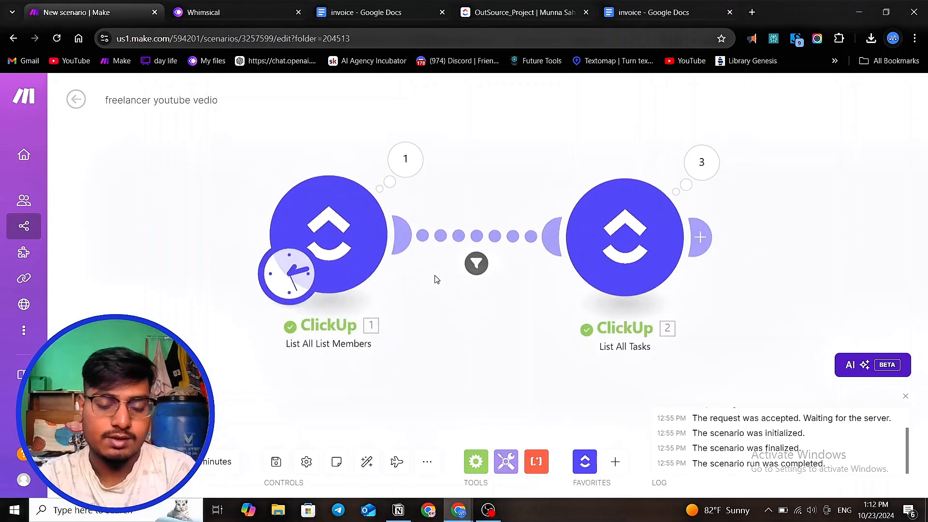
scroll(355, 245, "down", 1)
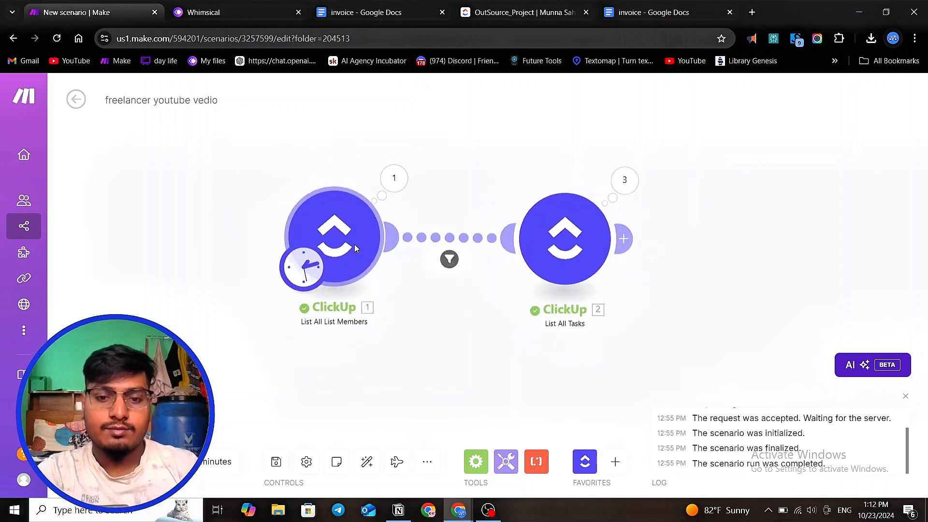
scroll(449, 259, "up", 1)
left_click_drag(579, 254, 624, 254)
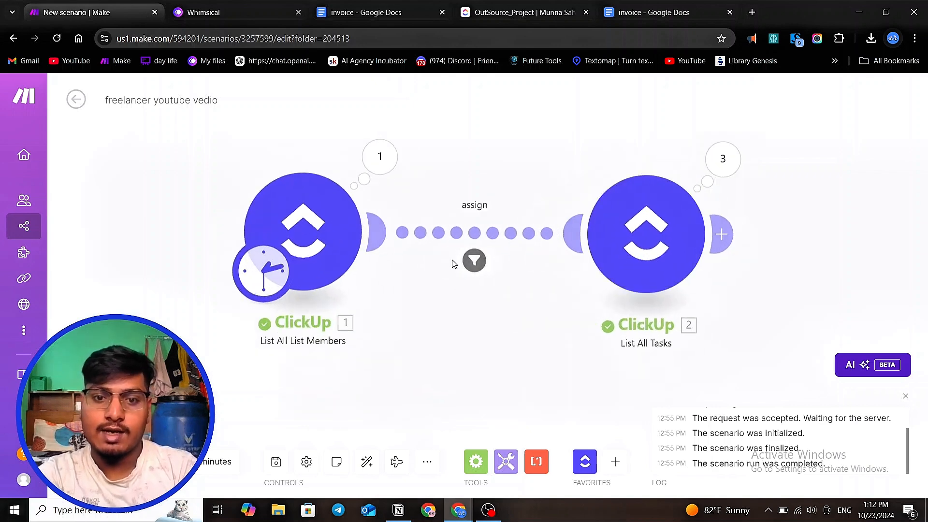
left_click(474, 260)
left_click(607, 279)
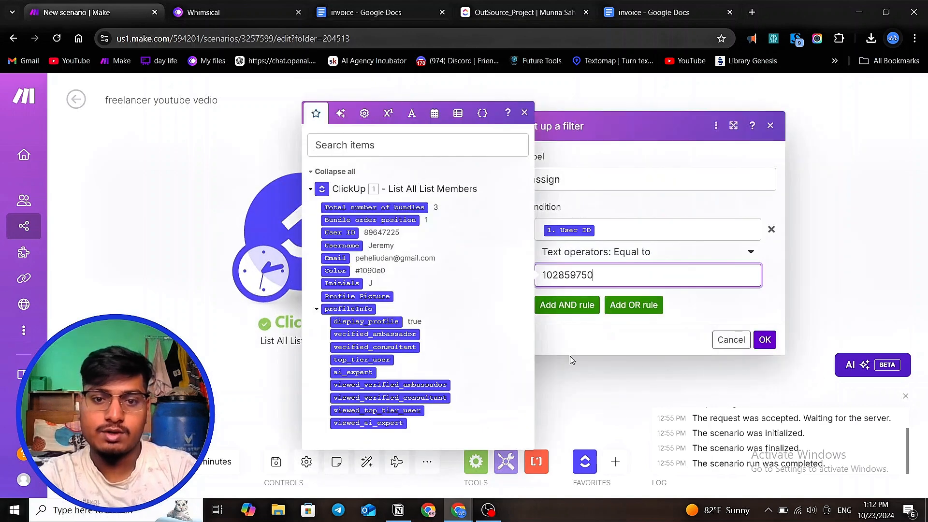
left_click(641, 396)
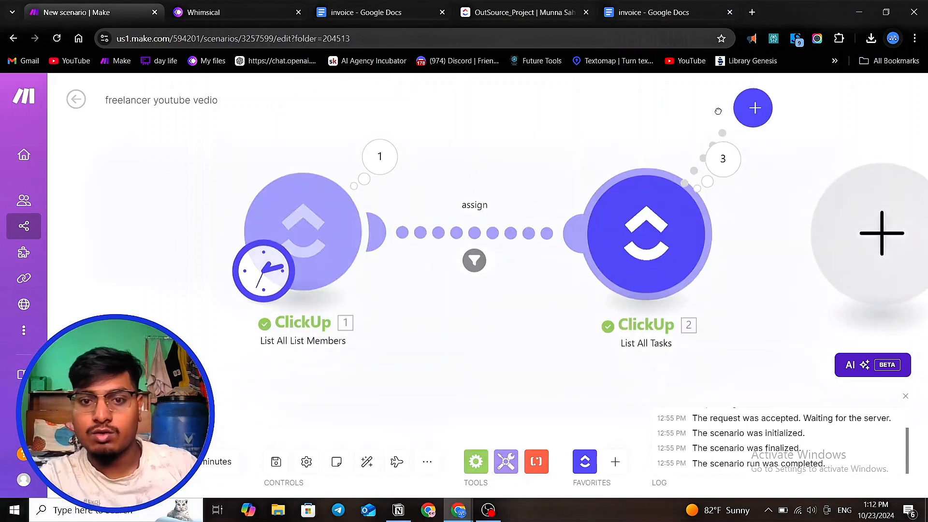
left_click_drag(670, 211, 730, 111)
left_click_drag(374, 222, 394, 235)
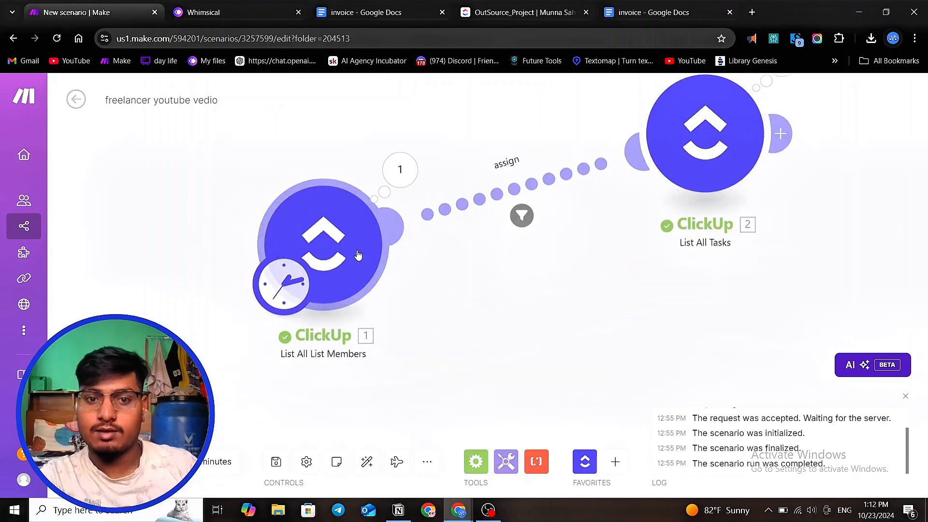
scroll(332, 182, "down", 3)
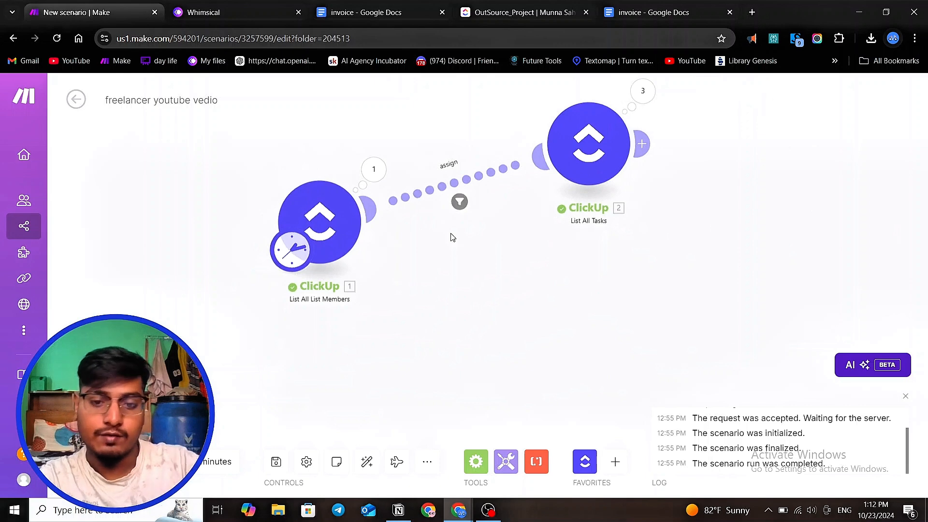
left_click_drag(584, 167, 568, 226)
scroll(373, 263, "down", 3)
scroll(505, 282, "up", 4)
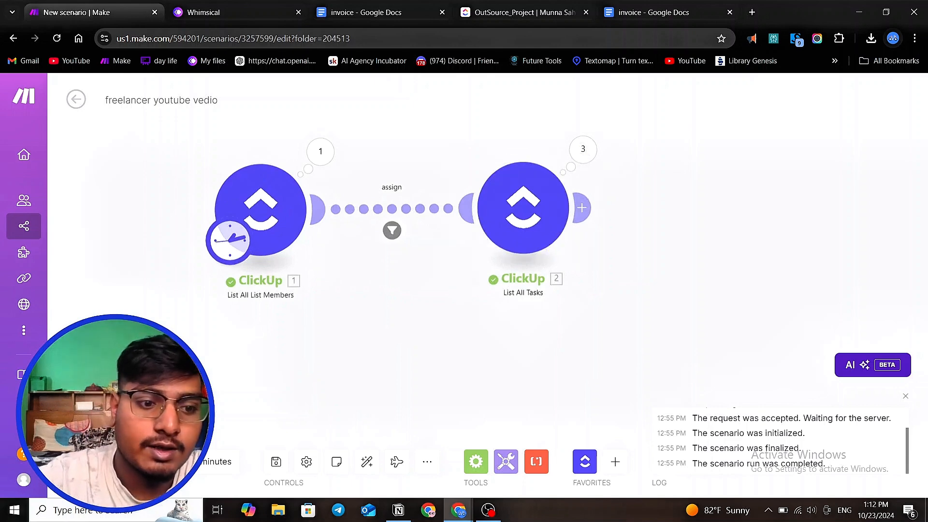
- Run the scenario once and open the List All Tasks operation output
left_click(96, 462)
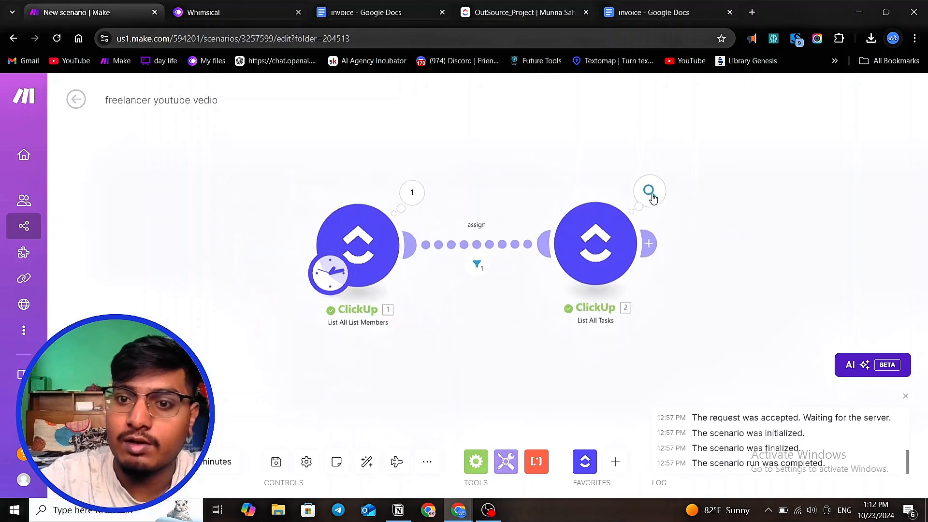
left_click(649, 191)
scroll(645, 220, "down", 3)
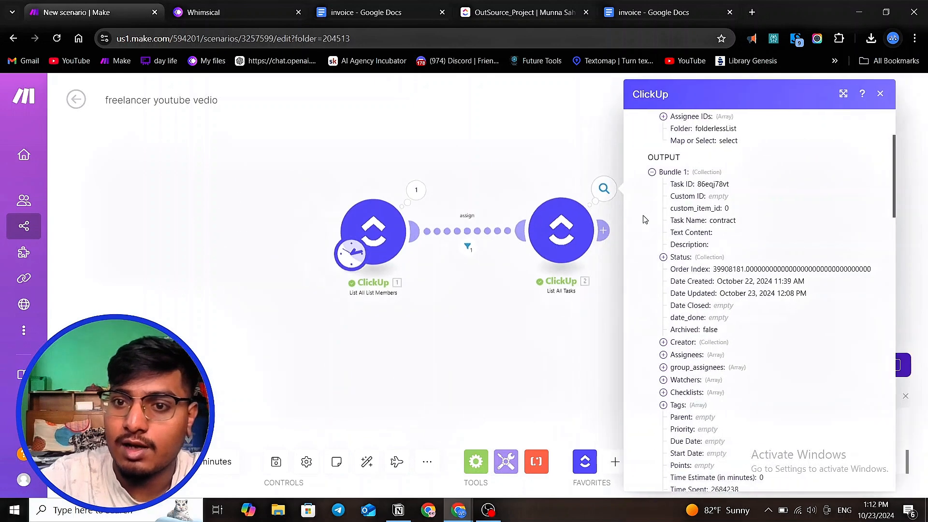
scroll(720, 217, "down", 4)
scroll(718, 193, "up", 7)
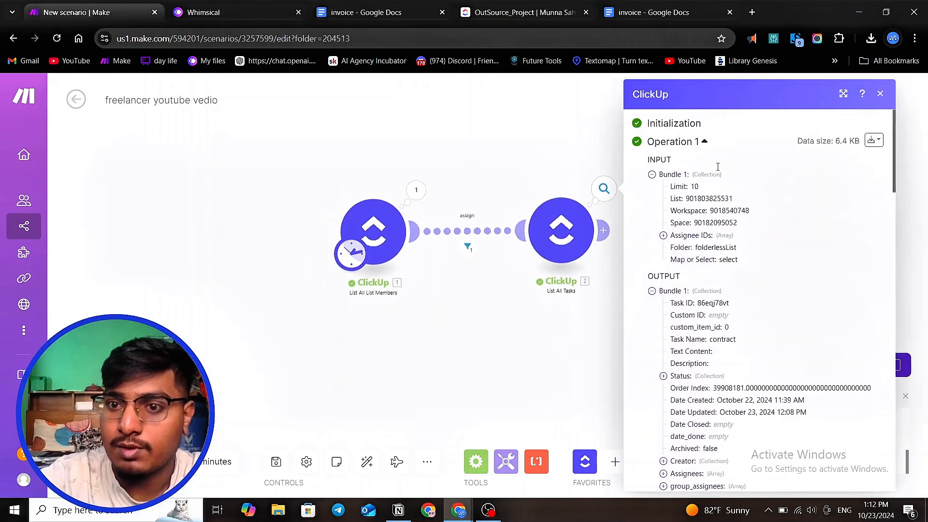
- Compare the tasks in the ClickUp OutSource_Project list with the output bundles of the filtered List All Tasks run
left_click(514, 12)
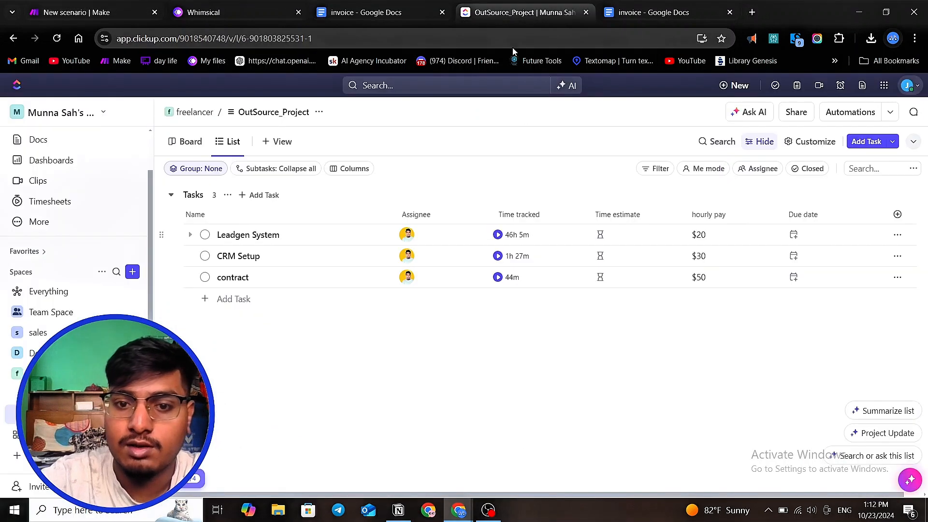
left_click(61, 9)
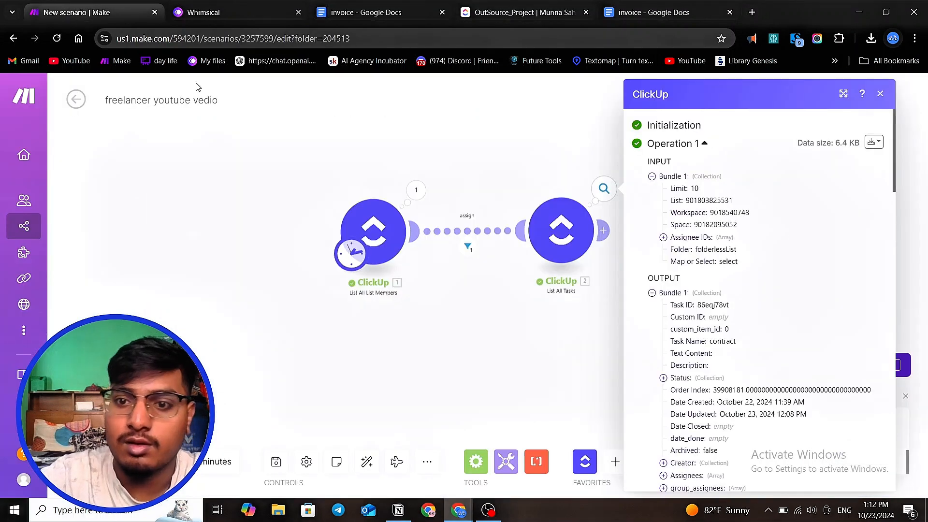
scroll(653, 218, "down", 1)
scroll(652, 218, "down", 5)
scroll(653, 232, "up", 3)
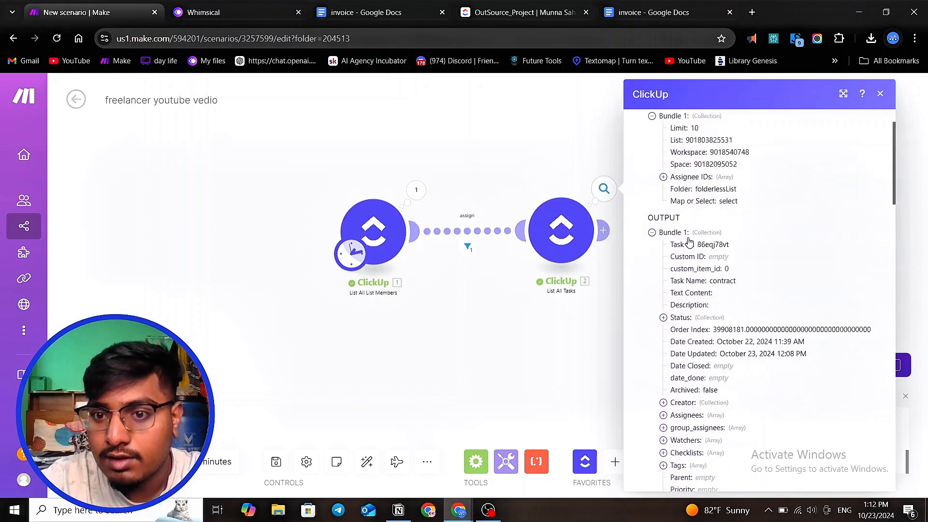
left_click(653, 234)
left_click(652, 245)
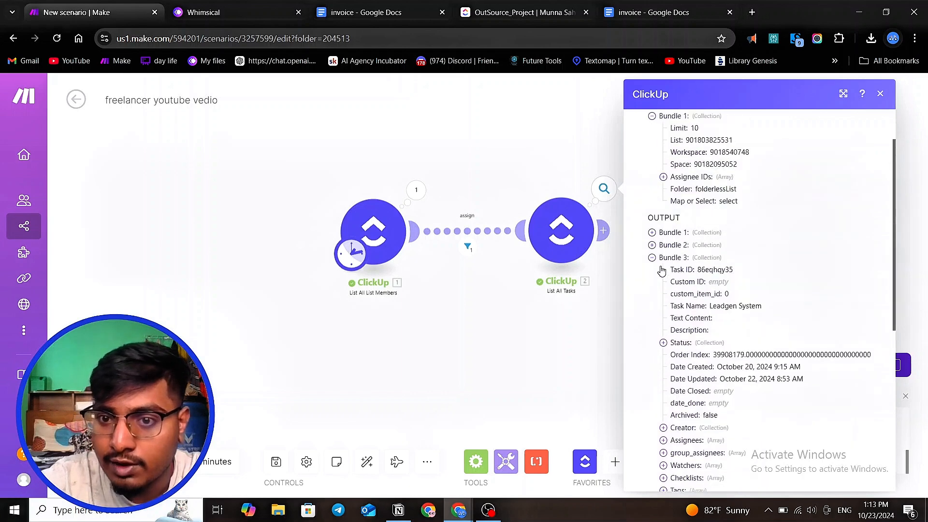
left_click(652, 246)
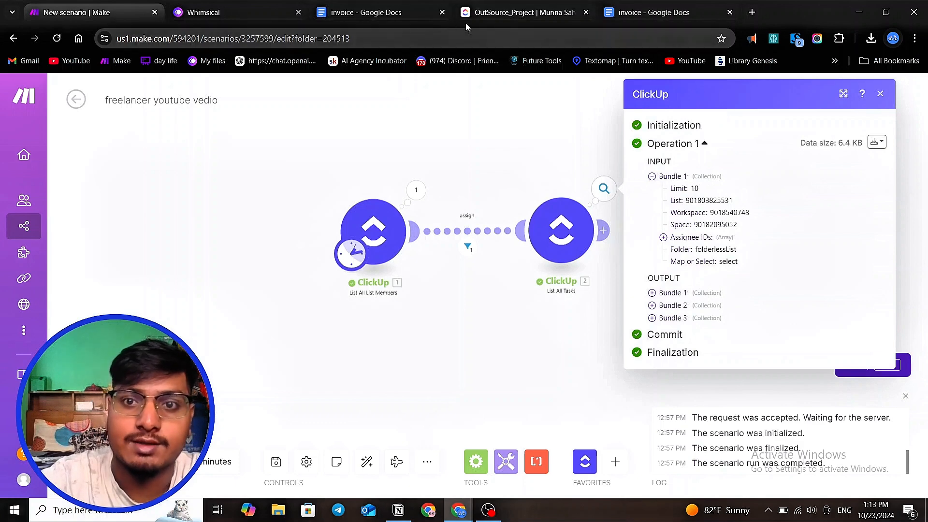
left_click(520, 13)
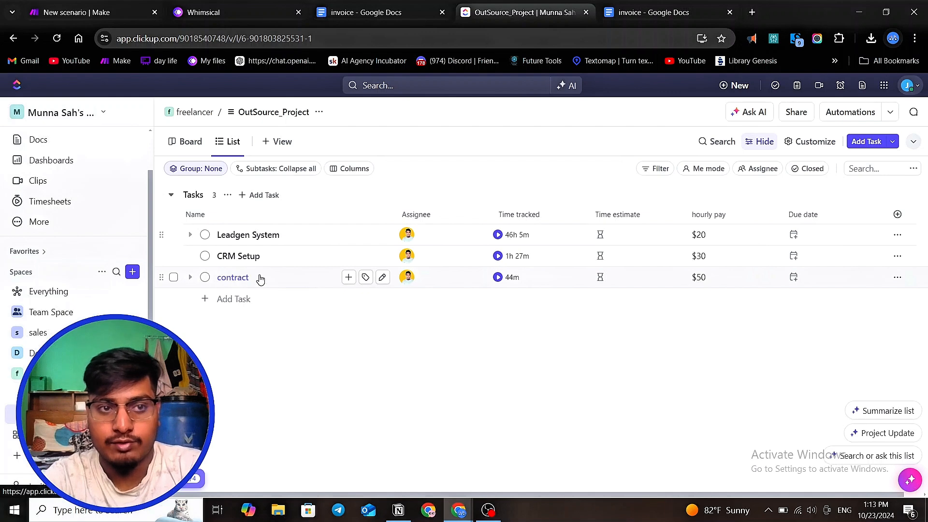
left_click(92, 14)
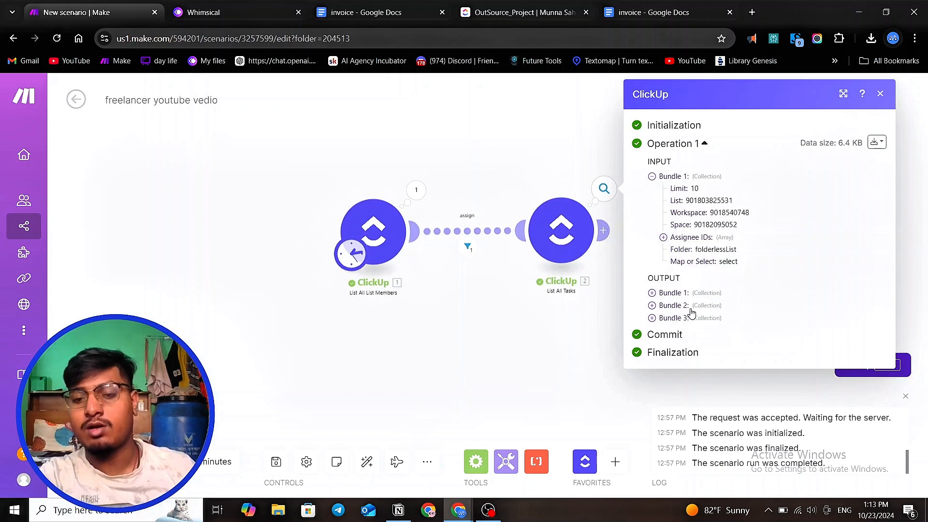
left_click(544, 349)
scroll(621, 249, "up", 1)
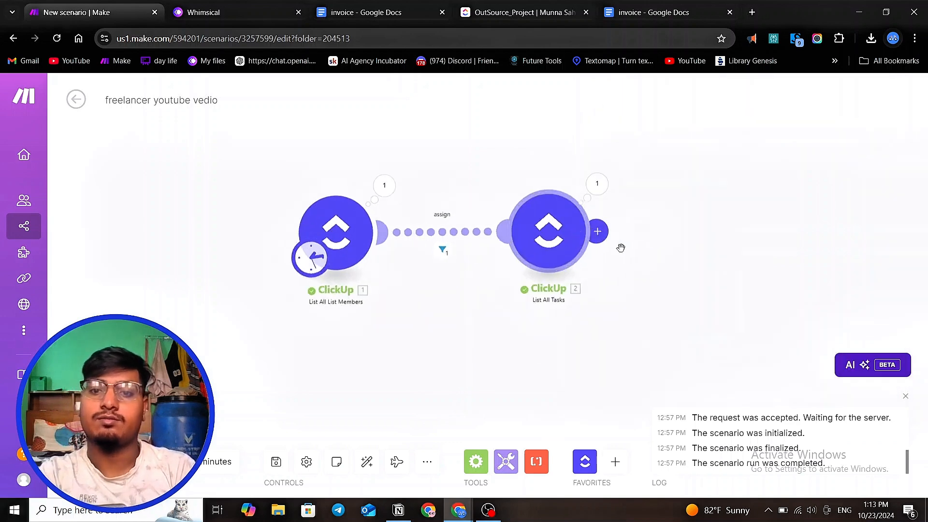
- Add a ClickUp List Tracked Time module after List All Tasks, mapping the task's Task ID into its Task ID field
left_click(598, 239)
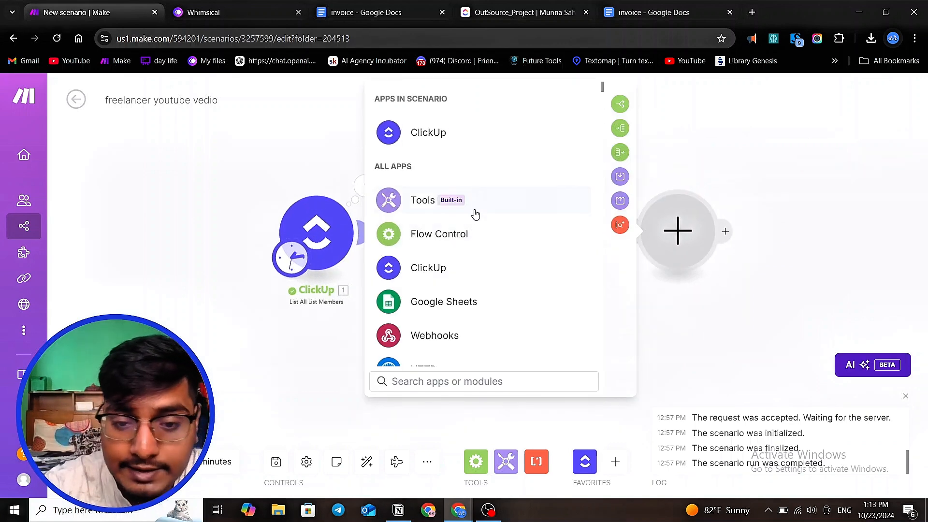
left_click(437, 146)
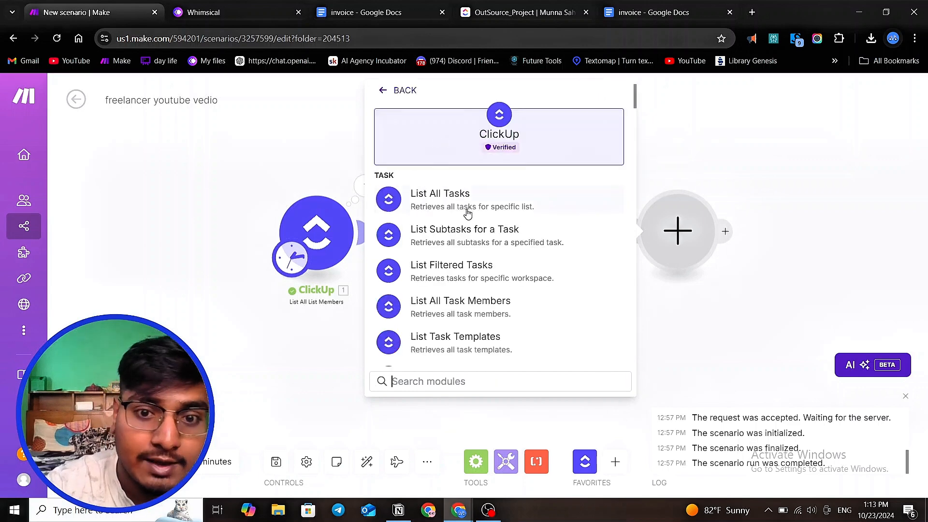
scroll(501, 269, "down", 3)
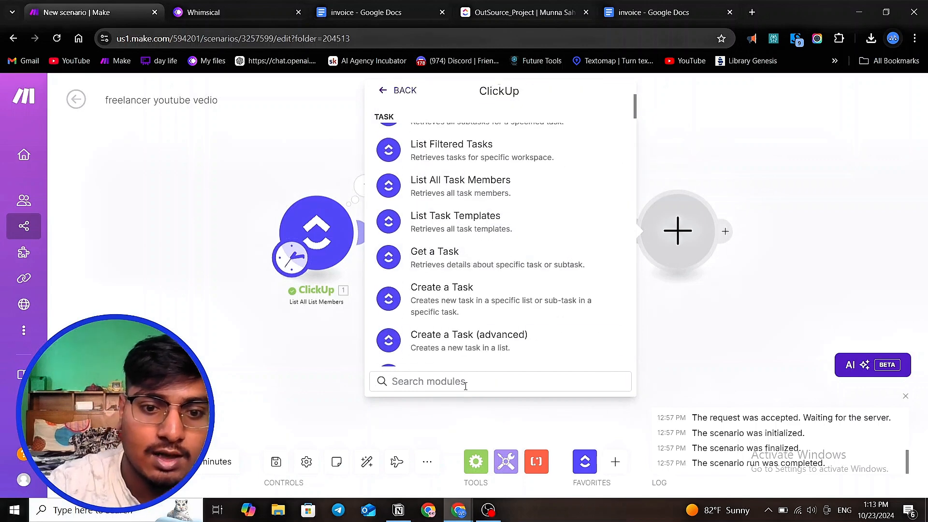
type("time")
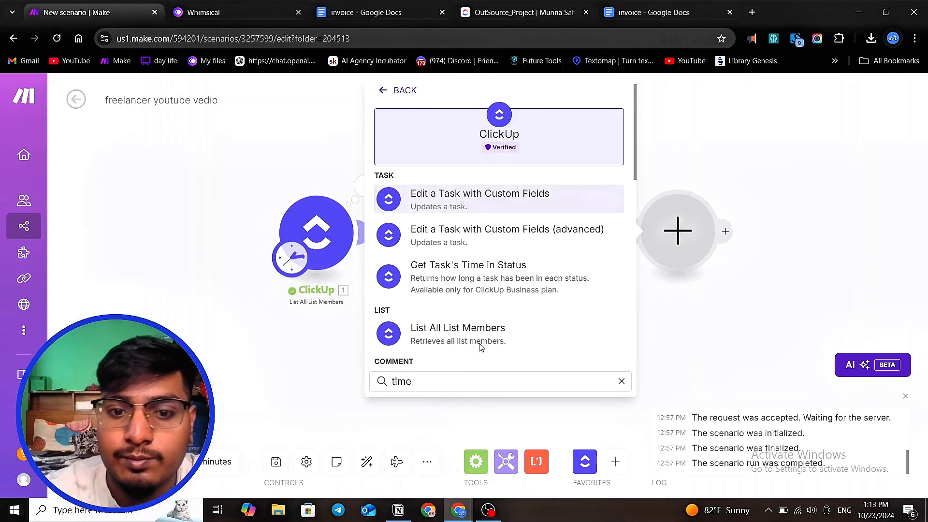
scroll(509, 264, "down", 6)
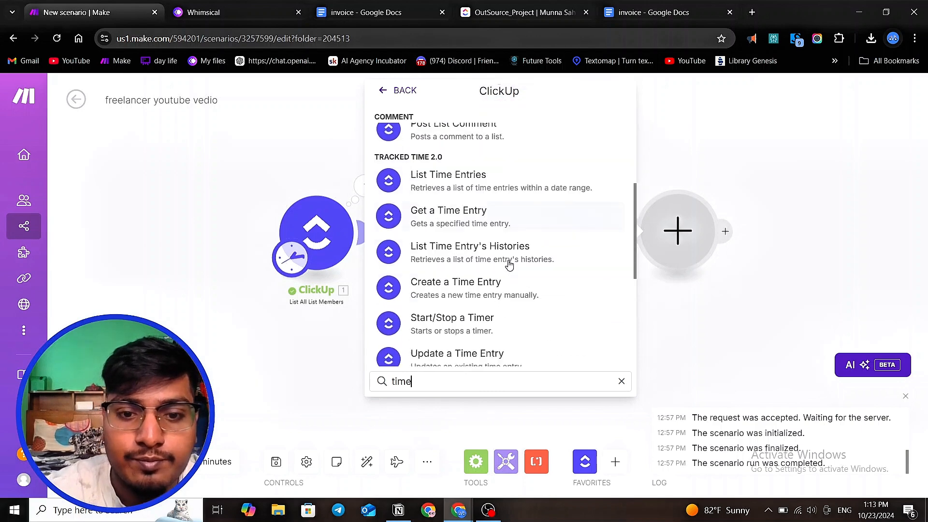
scroll(509, 265, "down", 3)
left_click(505, 314)
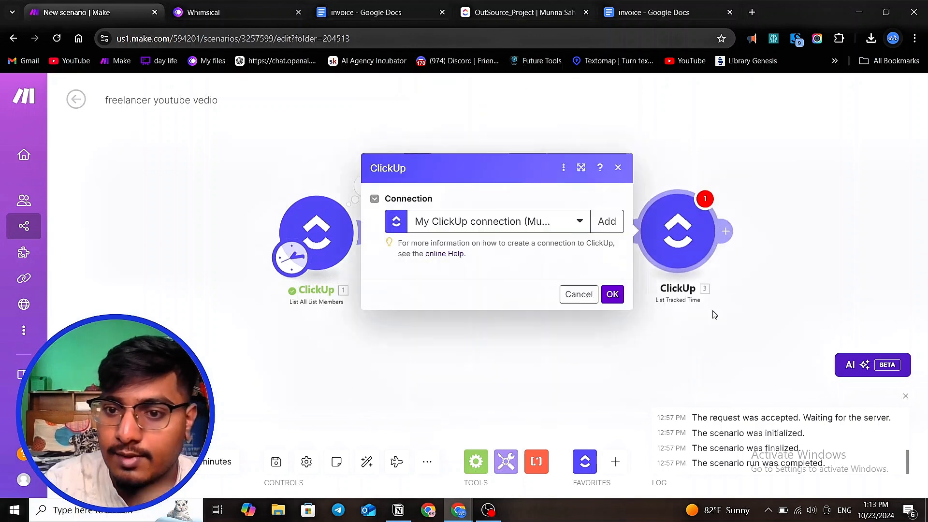
left_click(461, 274)
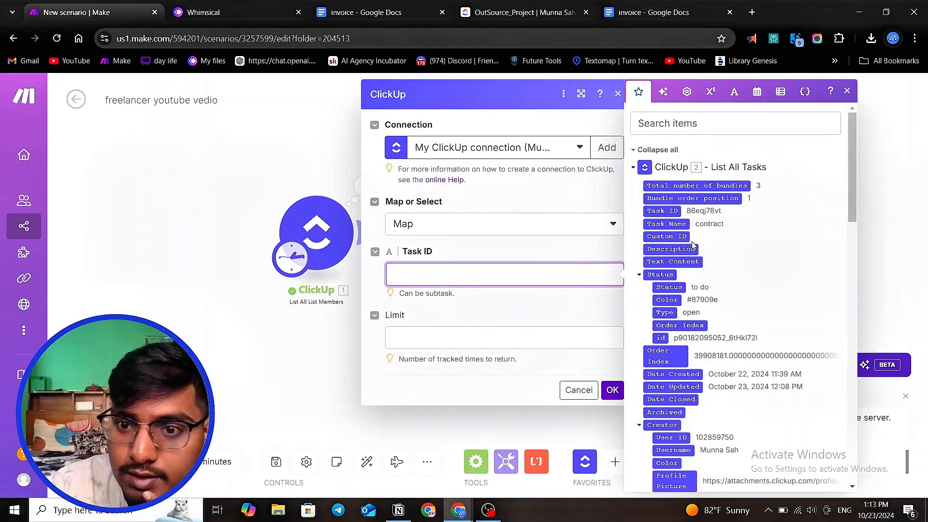
left_click(662, 213)
left_click(612, 389)
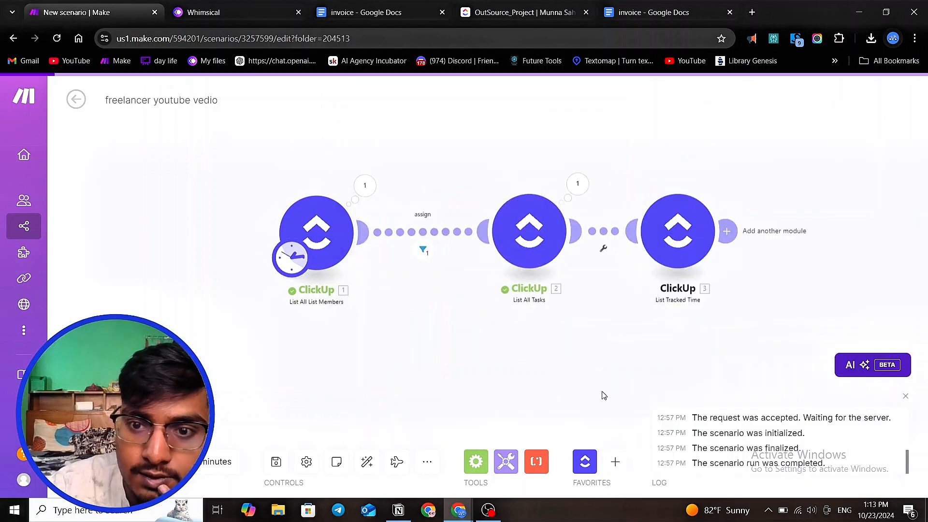
- Set the List Tracked Time module's limit to 5
scroll(235, 254, "down", 2)
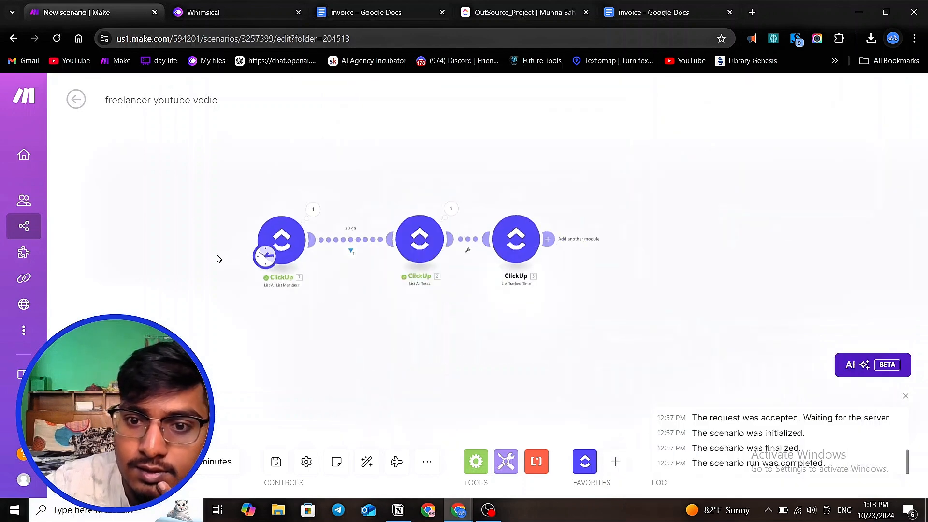
left_click(515, 242)
left_click(620, 337)
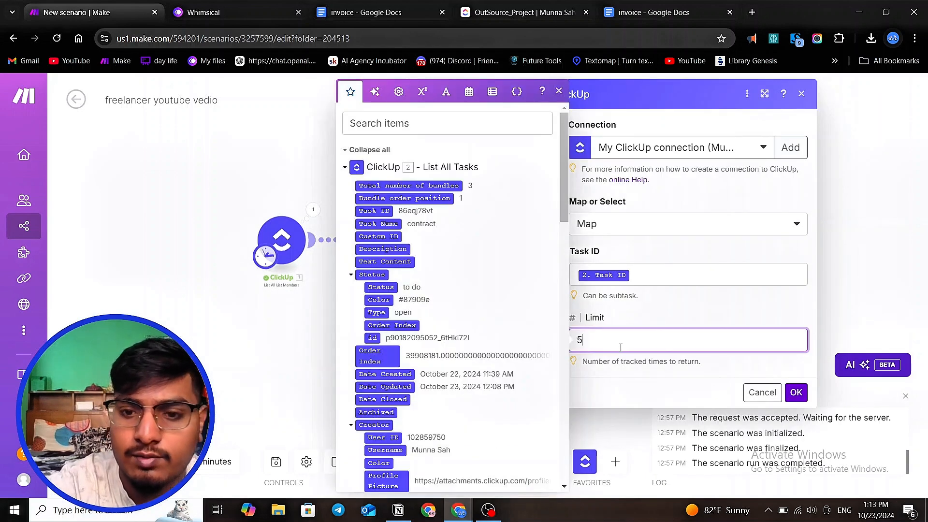
type("5")
key("Return")
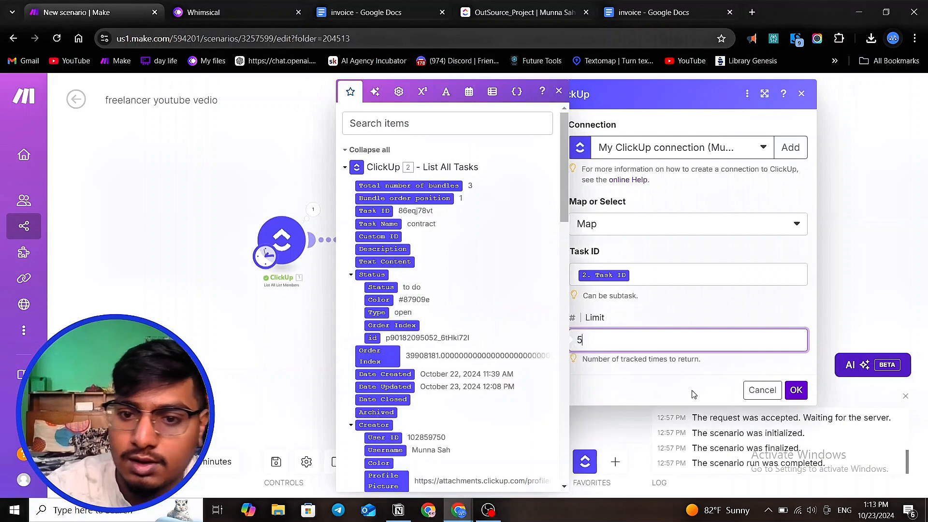
left_click(796, 404)
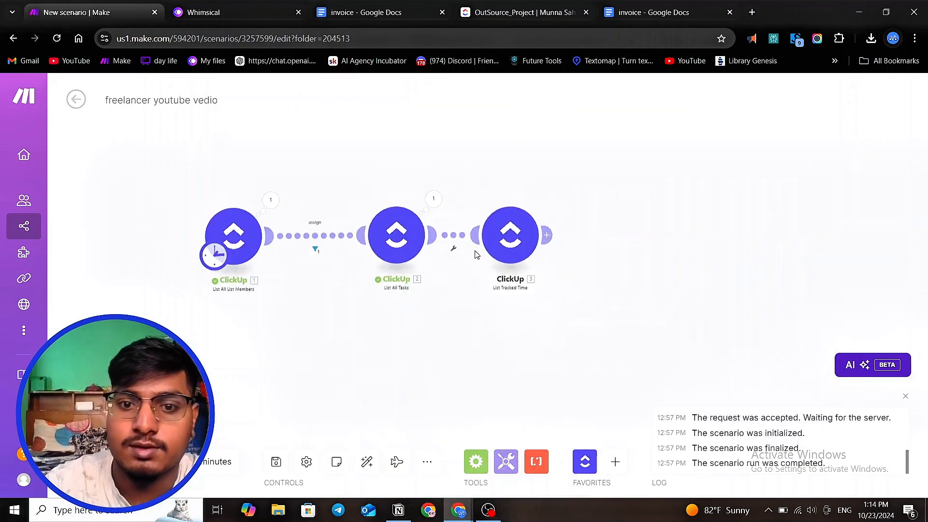
- Review the ClickUp OutSource_Project task list and the sample invoice's work detail lines and total payable amount in Google Docs
left_click(367, 462)
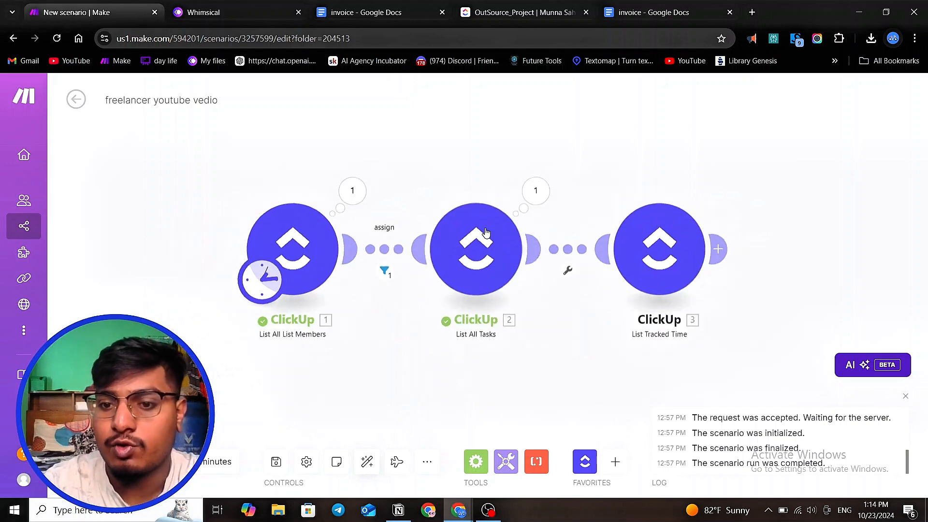
scroll(393, 230, "down", 2)
scroll(696, 318, "up", 3)
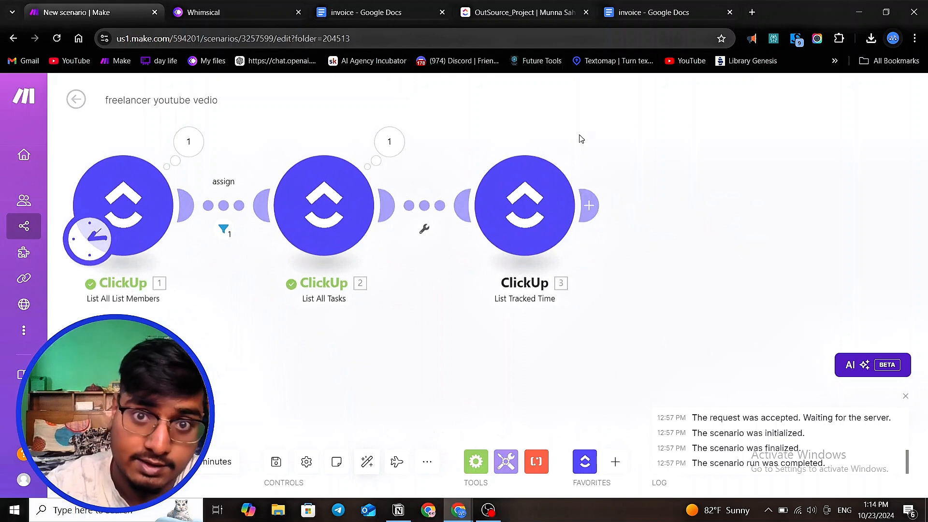
left_click(509, 13)
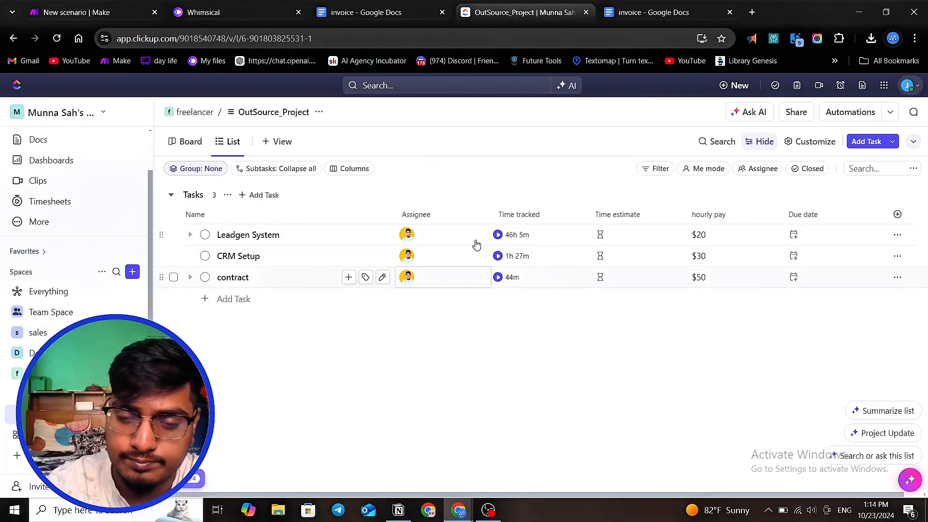
left_click(89, 14)
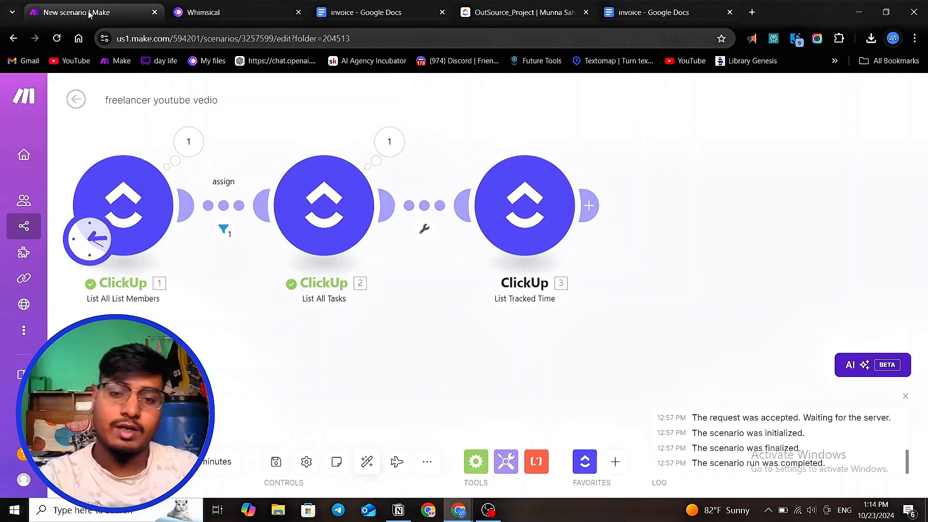
scroll(77, 183, "down", 1)
scroll(585, 319, "up", 1)
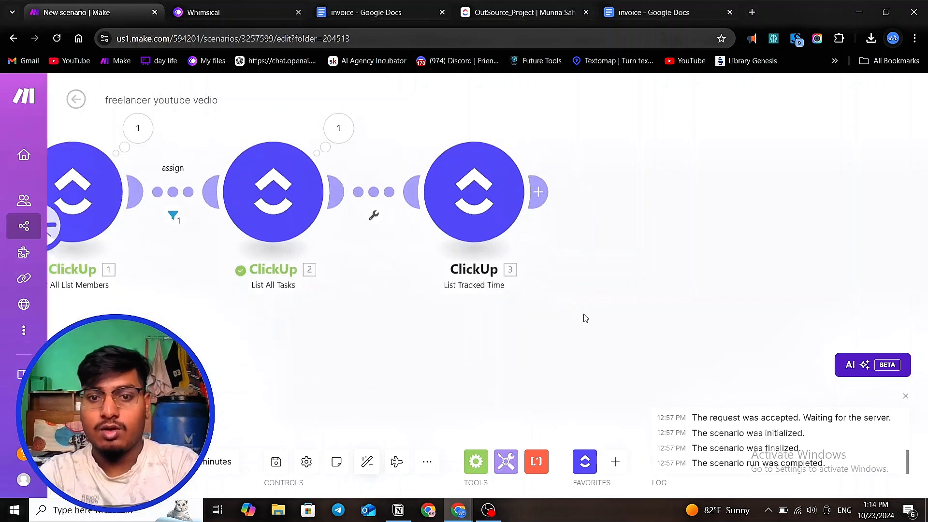
left_click(653, 13)
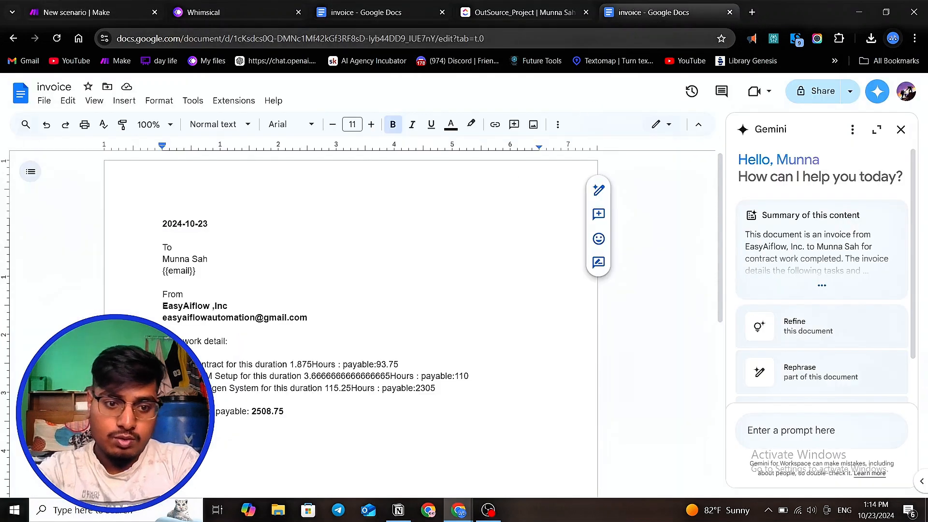
left_click_drag(163, 364, 441, 389)
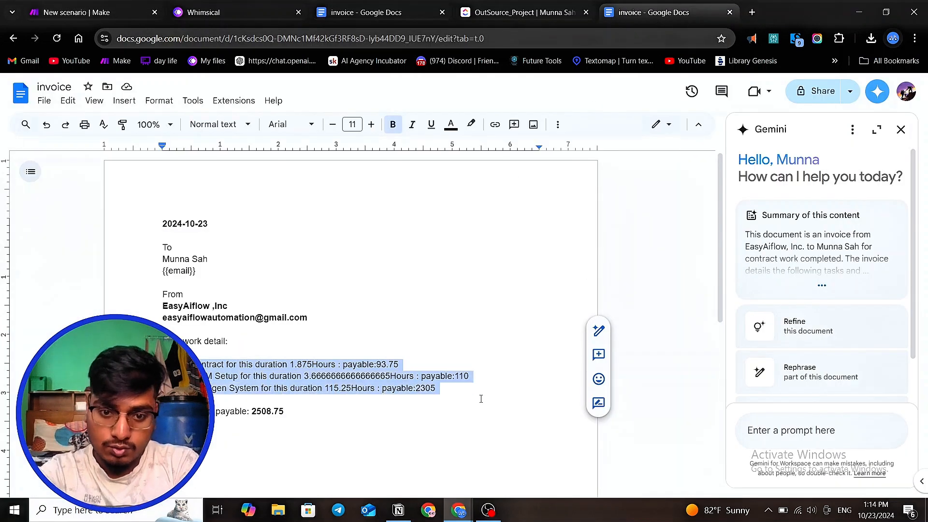
scroll(380, 376, "down", 1)
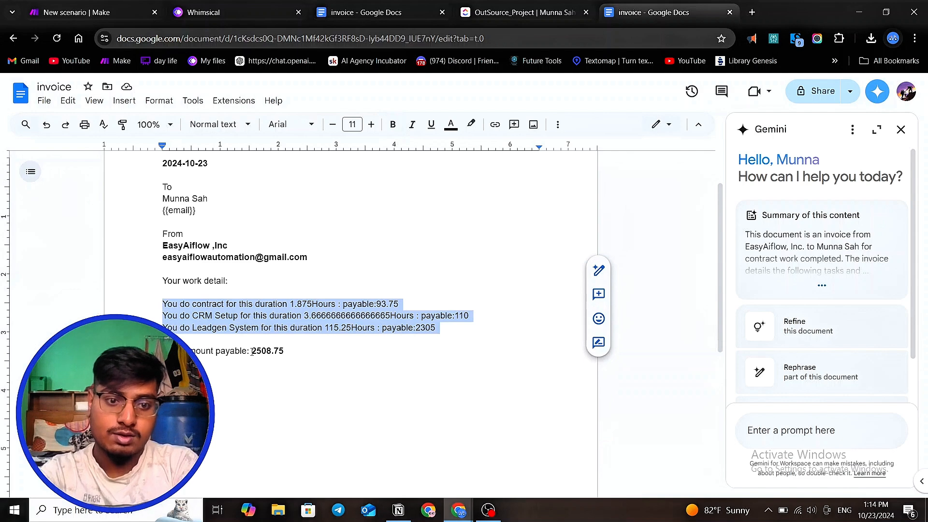
left_click_drag(256, 351, 318, 357)
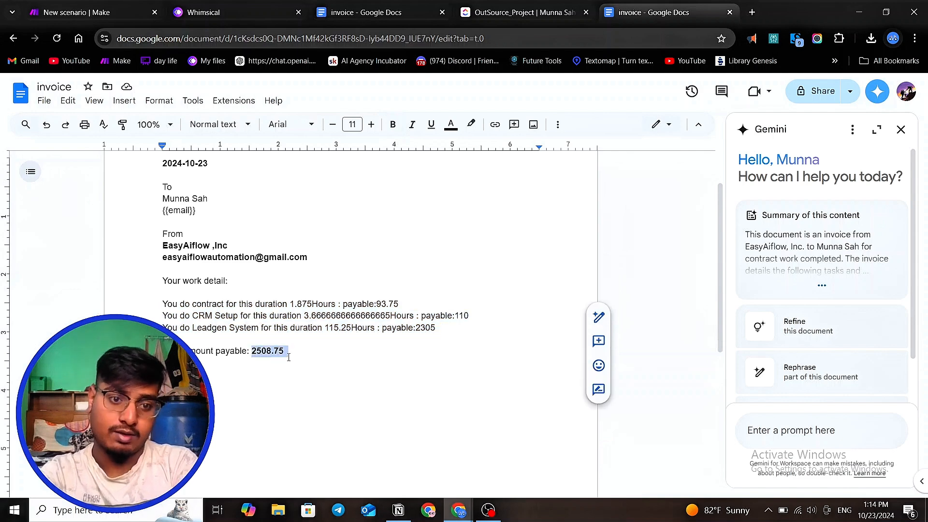
left_click_drag(447, 337, 140, 293)
left_click_drag(252, 355, 301, 353)
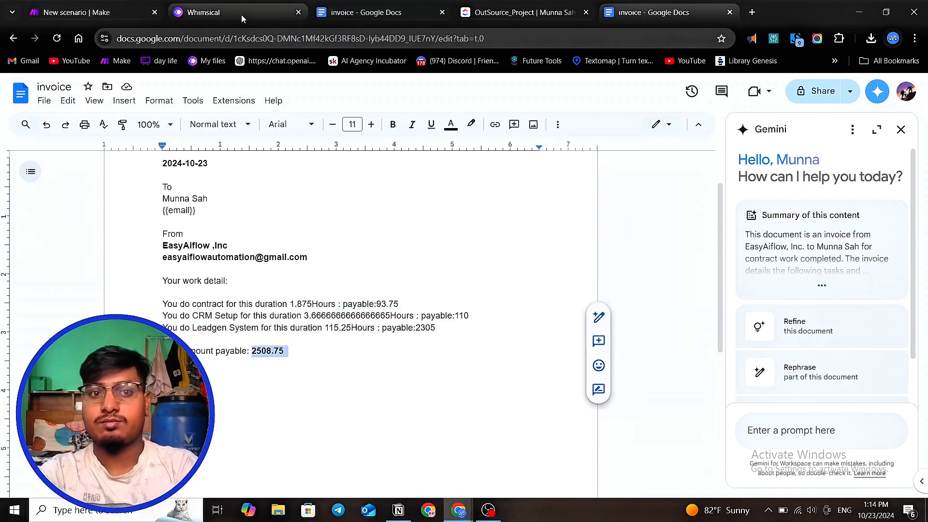
left_click(78, 12)
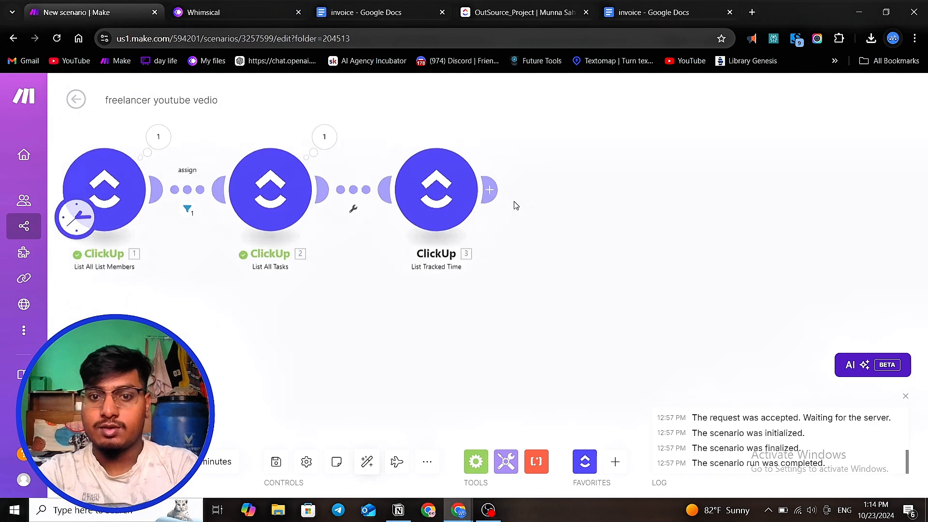
- Add a Flow Control Router after the List Tracked Time module and arrange its two routes
left_click(489, 189)
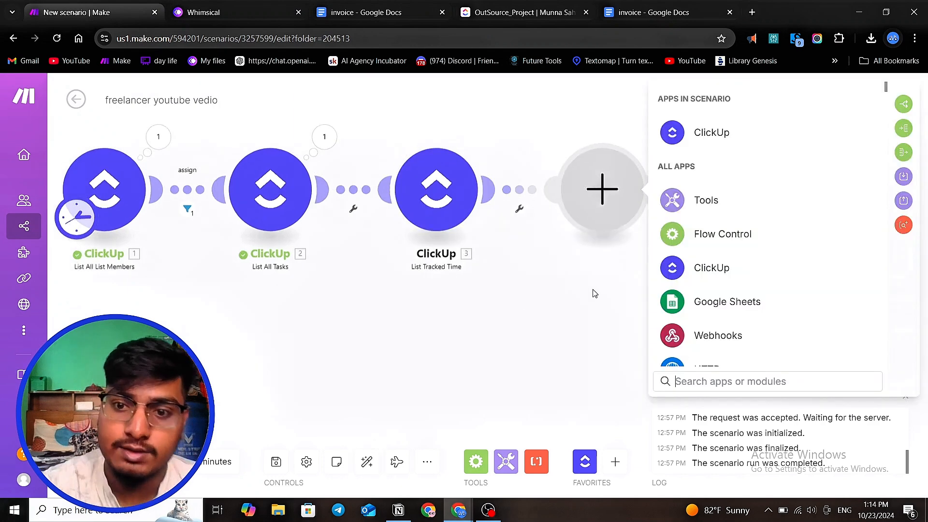
left_click(732, 237)
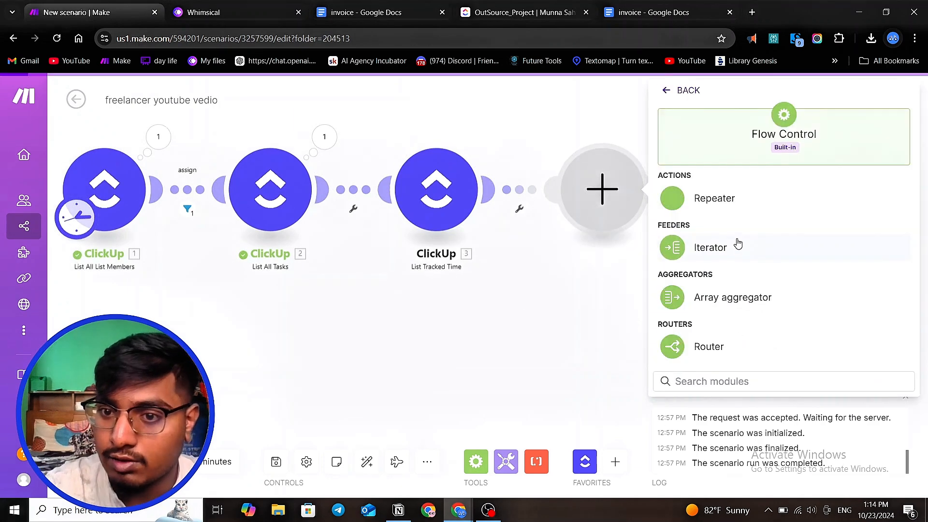
left_click(717, 349)
scroll(465, 307, "down", 2)
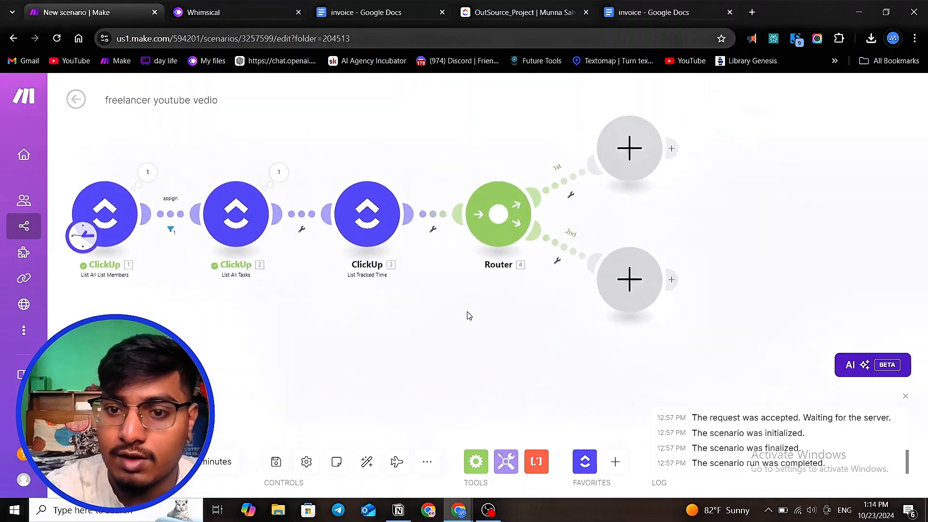
left_click_drag(615, 163, 608, 138)
left_click_drag(632, 308, 673, 257)
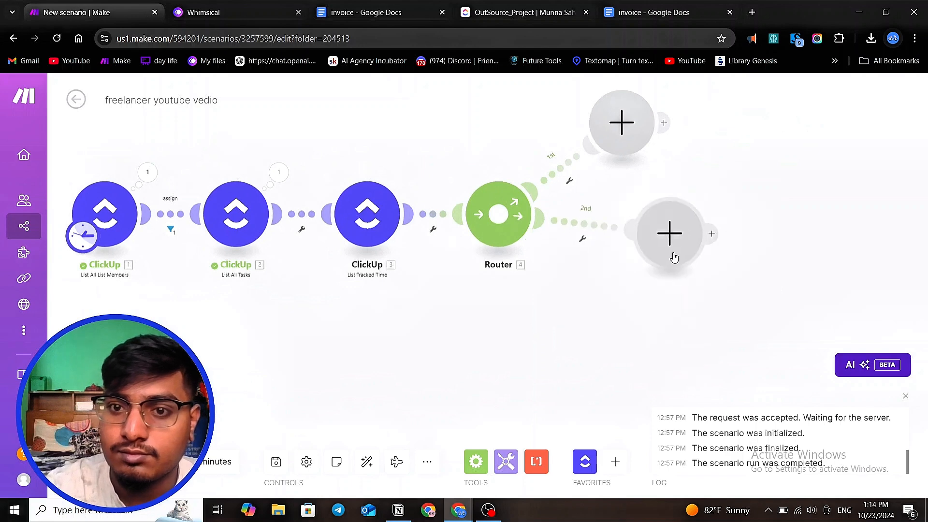
- Add a Tools Numeric aggregator module on the router's first route
left_click(621, 124)
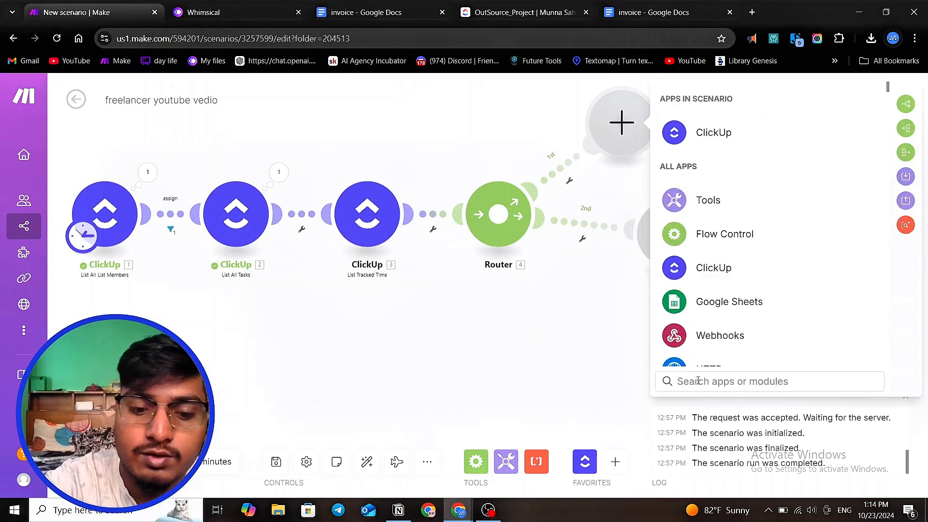
type("nu")
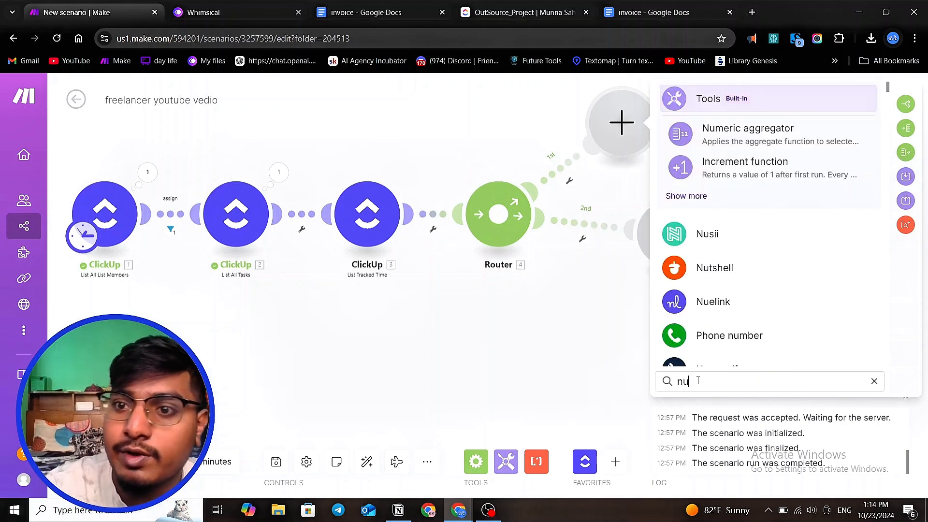
left_click(729, 129)
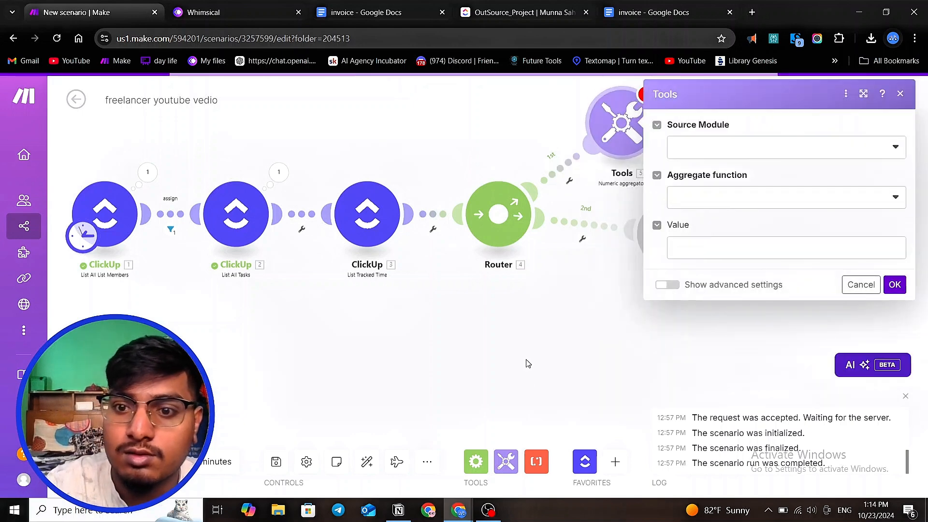
left_click(529, 363)
left_click_drag(667, 232, 676, 211)
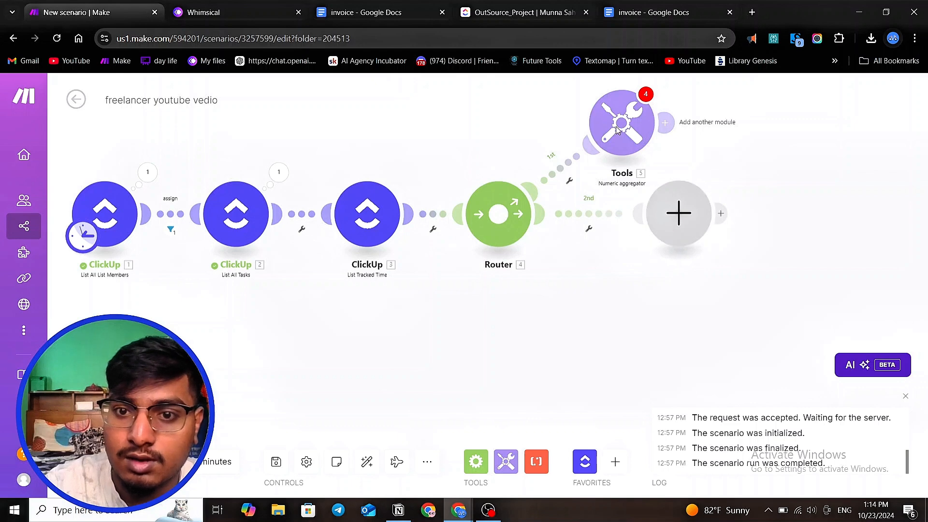
left_click_drag(617, 130, 616, 99)
scroll(495, 313, "down", 4)
- Reopen the Numeric aggregator and open its Source Module choices
left_click(556, 211)
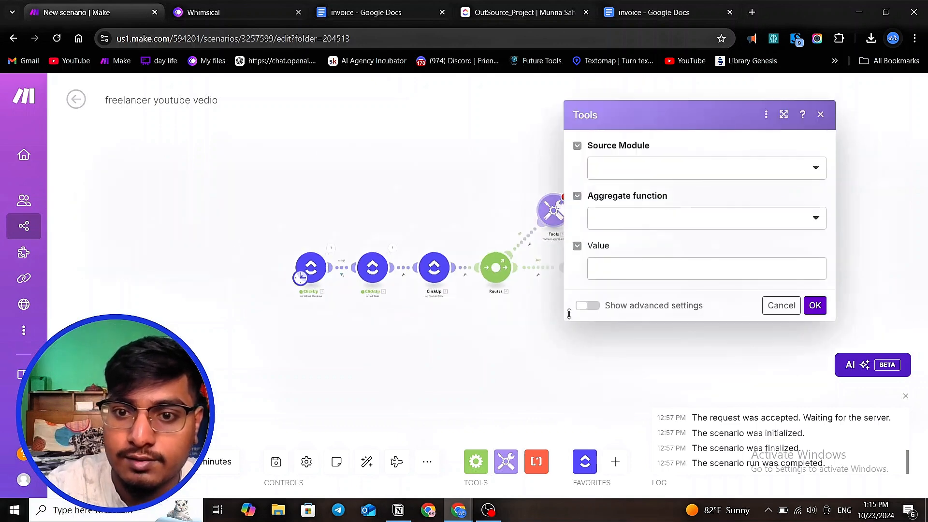
left_click(676, 146)
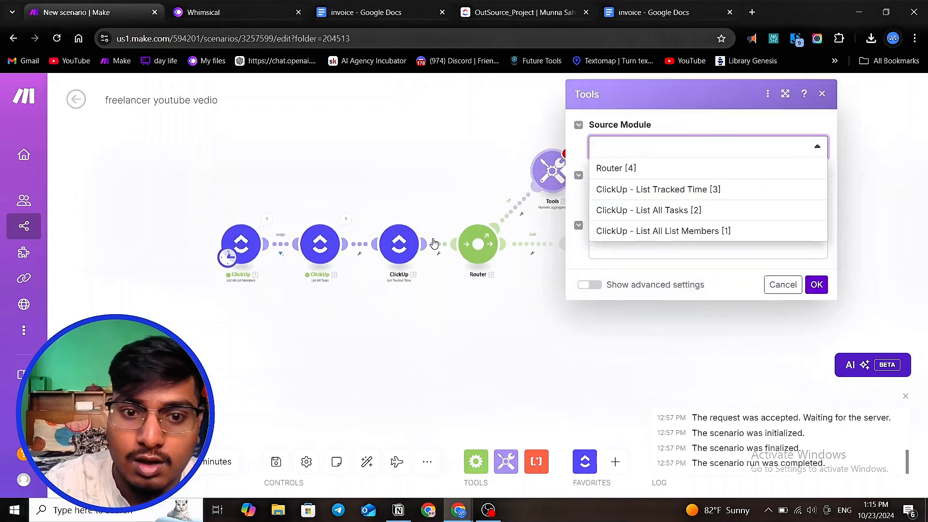
scroll(347, 266, "up", 4)
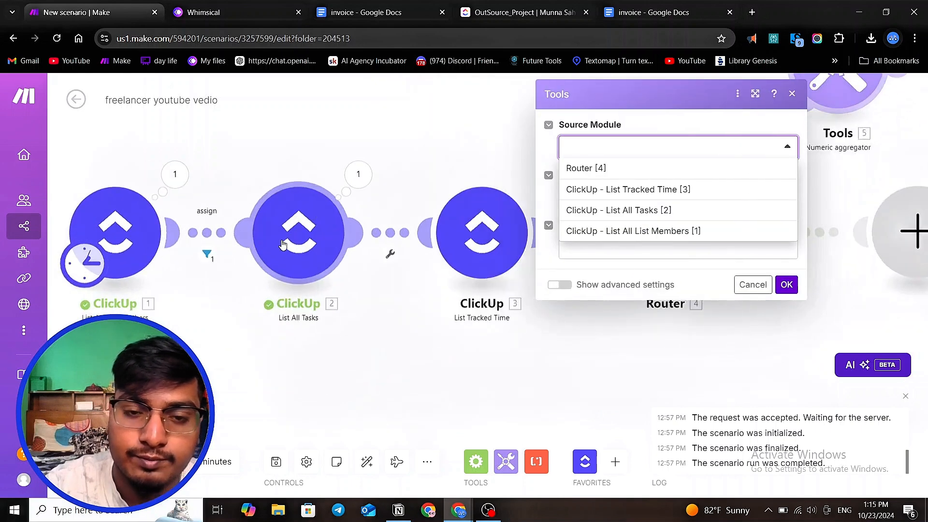
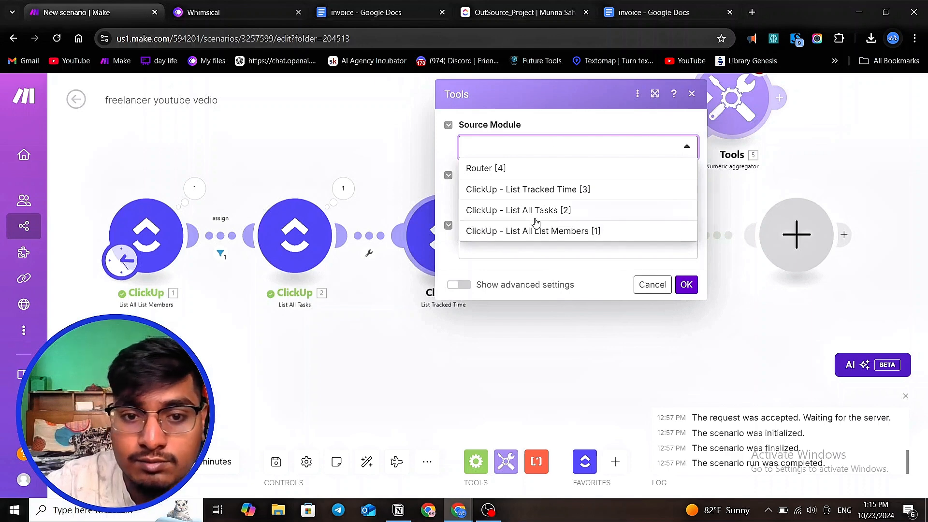
- Review the List Tracked Time module's settings and its available mapped fields
scroll(296, 214, "down", 2)
scroll(430, 216, "up", 1)
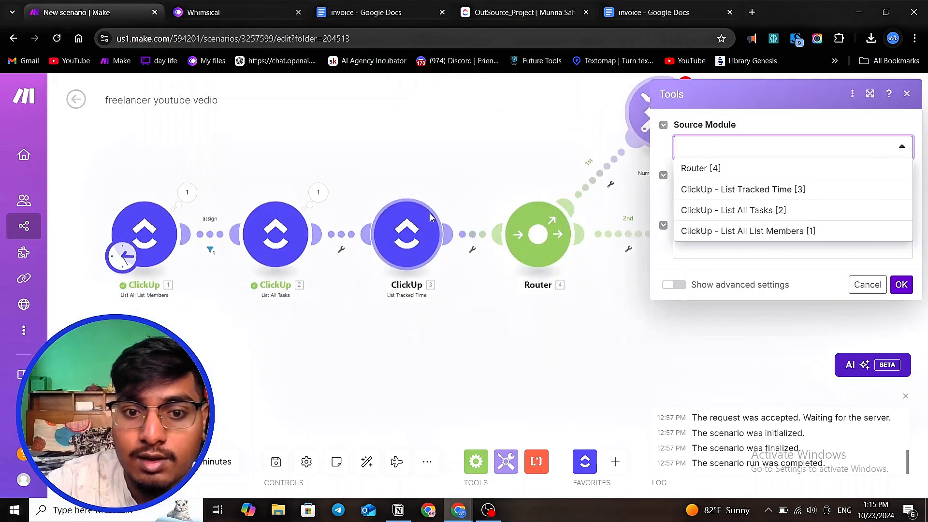
scroll(413, 243, "up", 1)
left_click(397, 238)
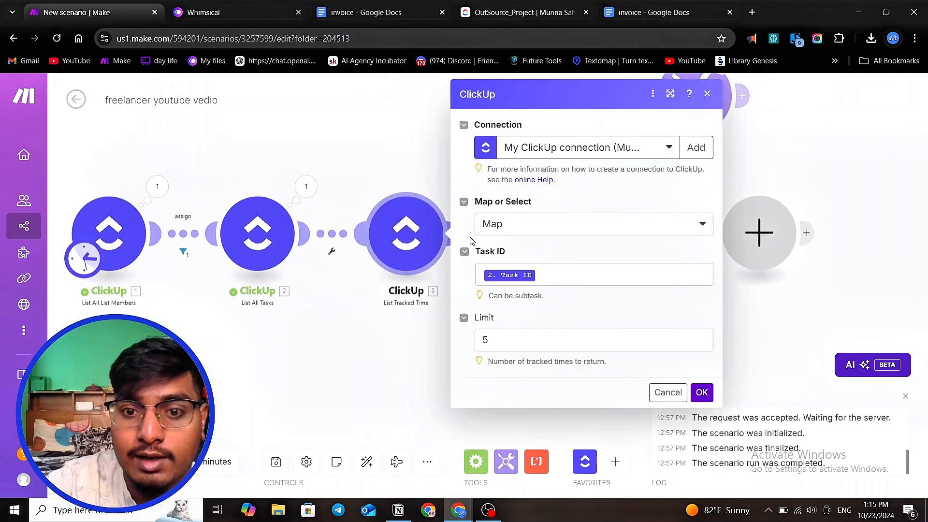
left_click(528, 343)
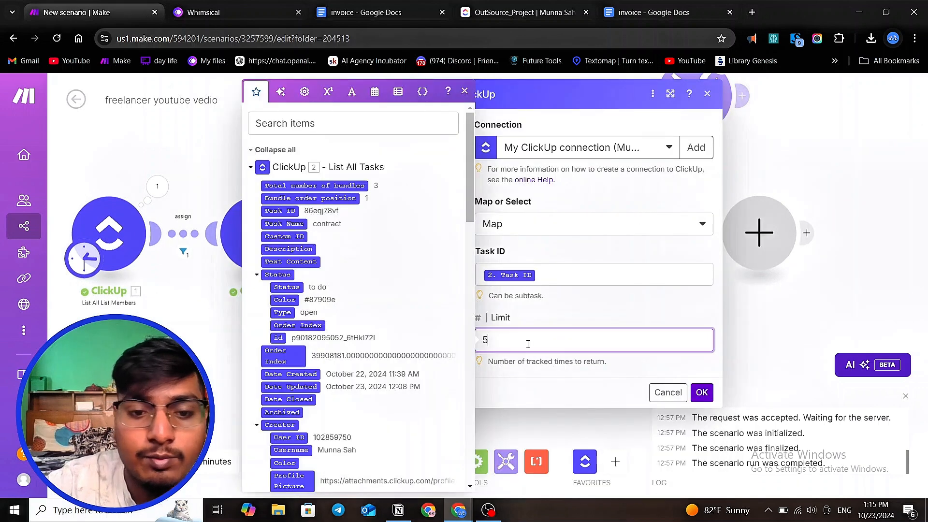
left_click(200, 359)
scroll(126, 275, "down", 2)
scroll(546, 145, "up", 1)
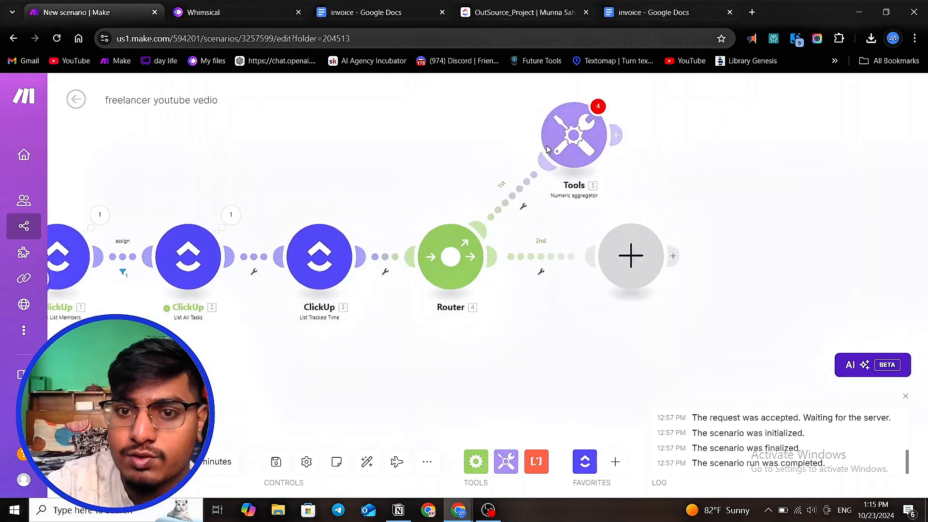
- Set the Numeric aggregator's source module to ClickUp - List Tracked Time [3] with the SUM aggregate function
left_click(570, 140)
left_click(693, 152)
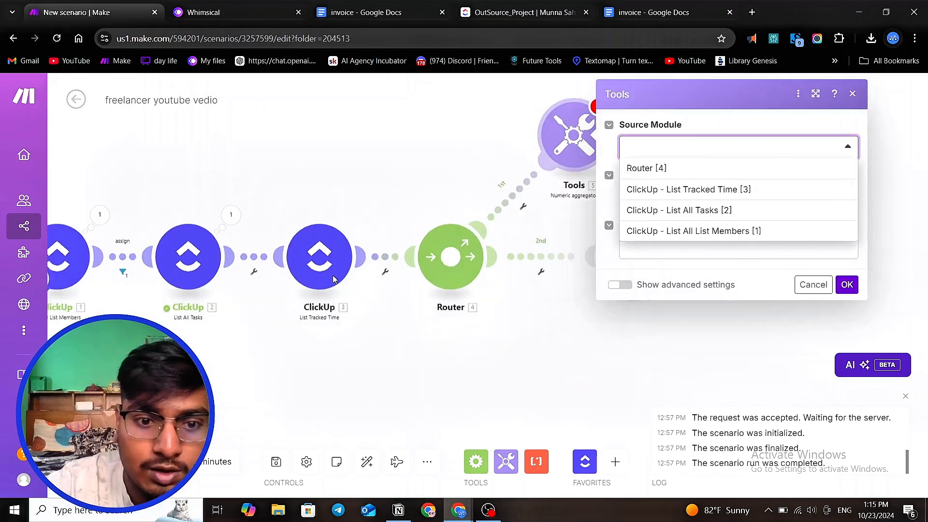
left_click(729, 188)
left_click(729, 198)
left_click(698, 239)
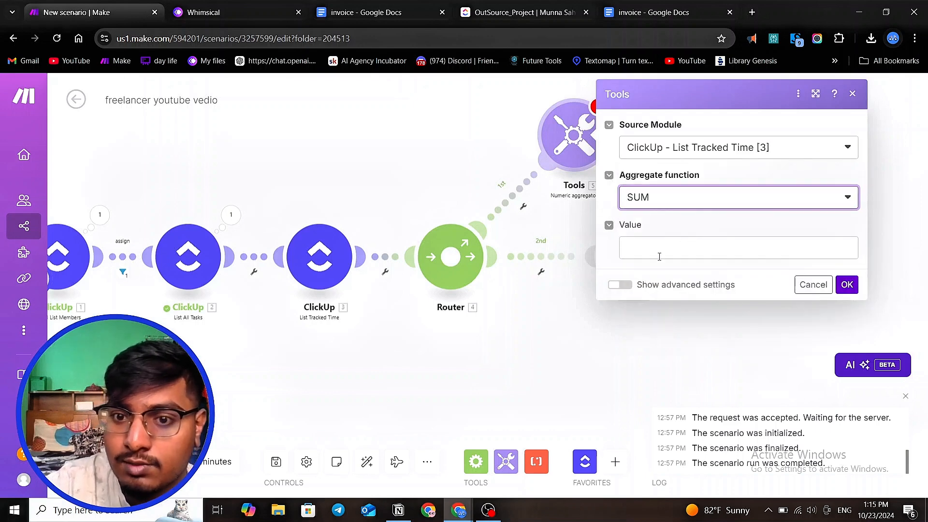
- Map the List Tracked Time's Time (minutes) field into the aggregator's Value and save the module
left_click(659, 250)
scroll(465, 278, "down", 1)
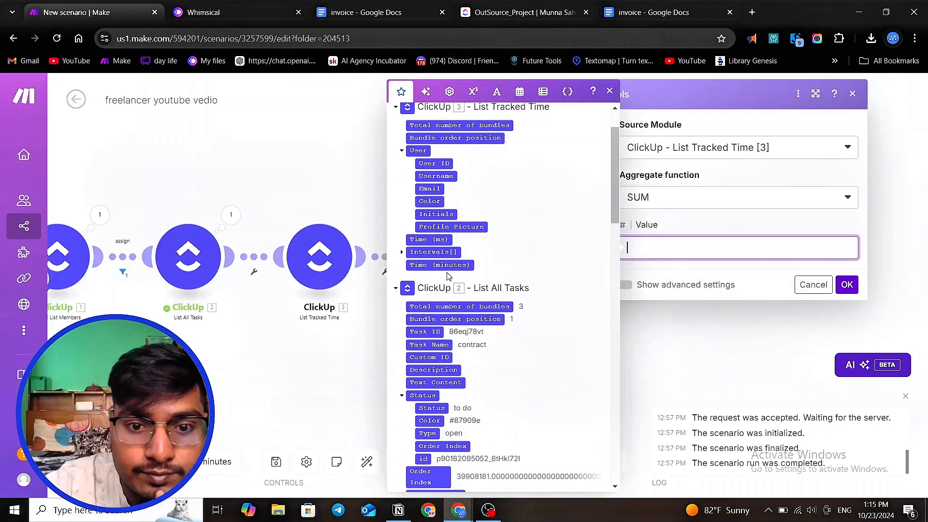
scroll(447, 276, "down", 1)
scroll(447, 276, "up", 1)
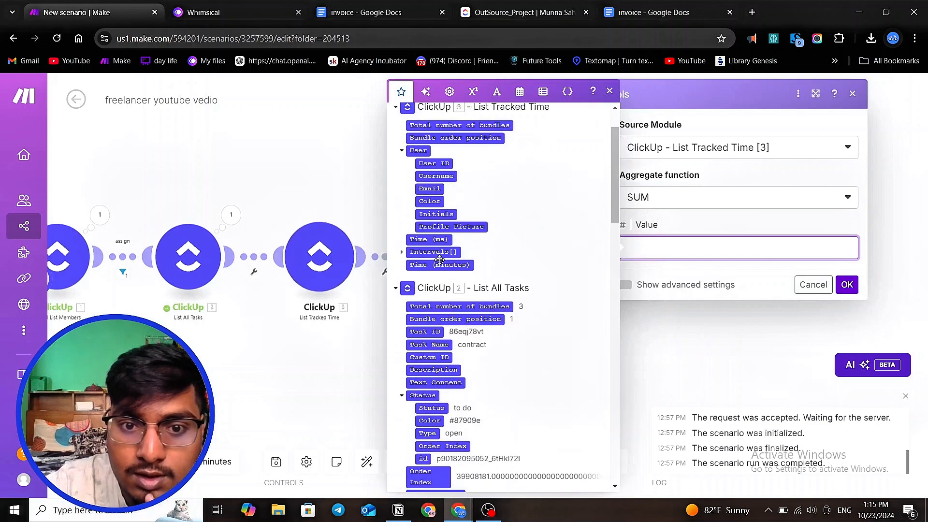
left_click(439, 264)
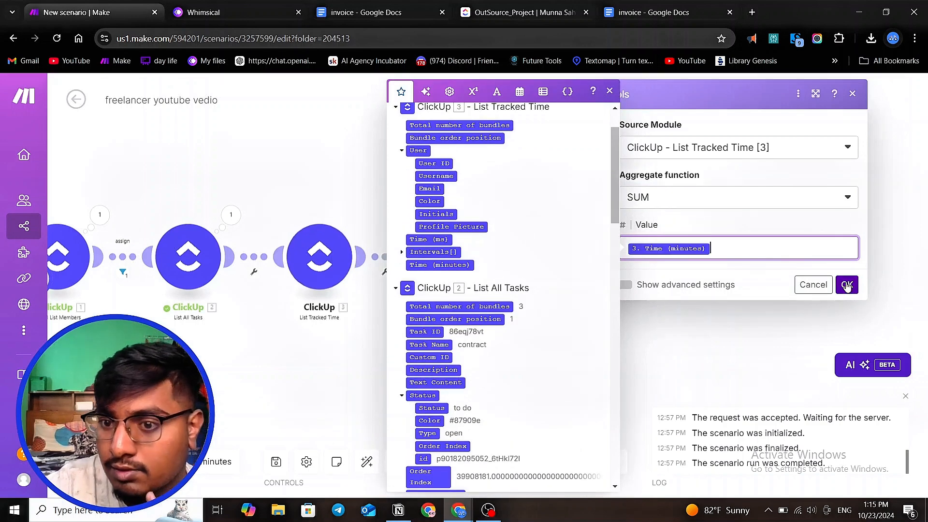
left_click(847, 285)
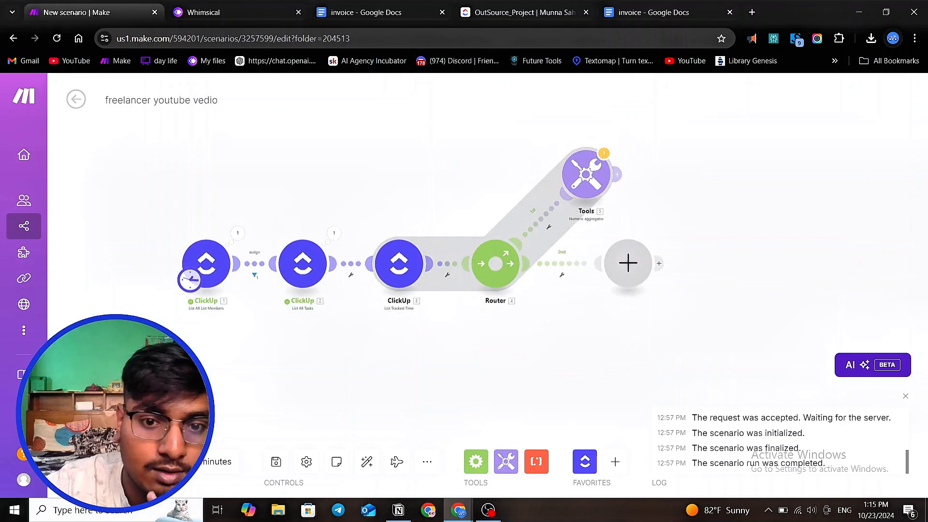
- Run the scenario once despite the warning and inspect the aggregator's operation inputs and outputs
left_click(97, 462)
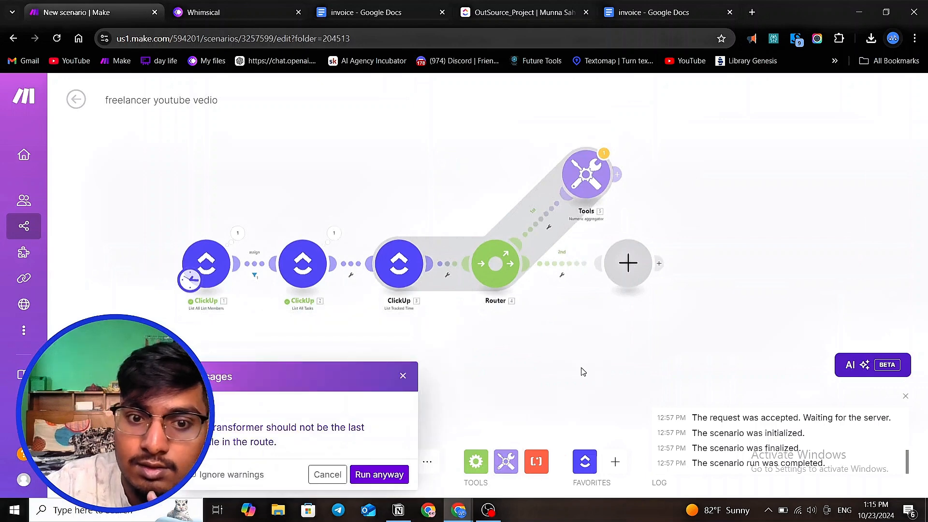
left_click(396, 475)
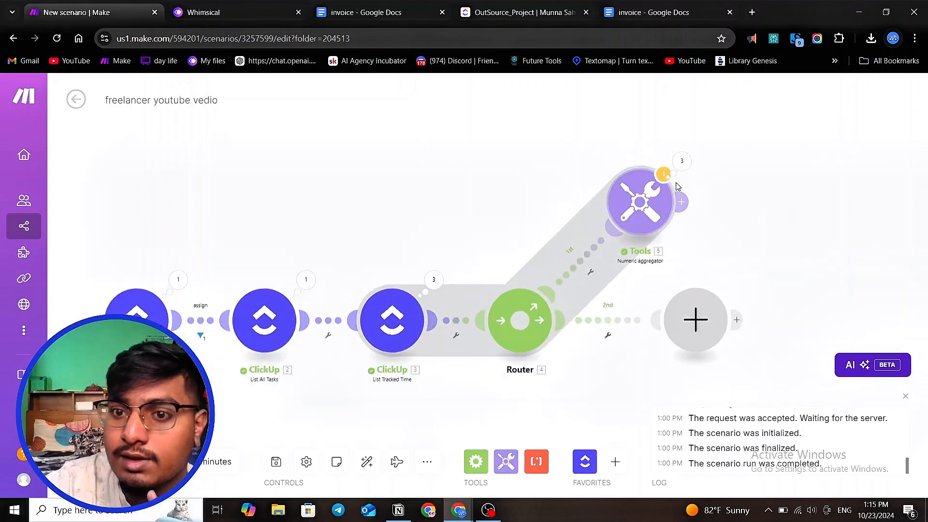
left_click(685, 160)
left_click(469, 146)
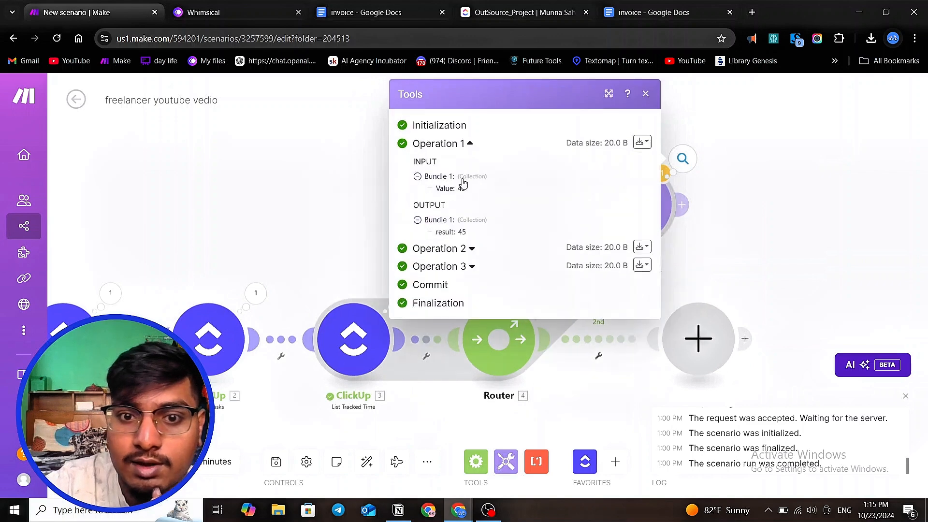
left_click(471, 249)
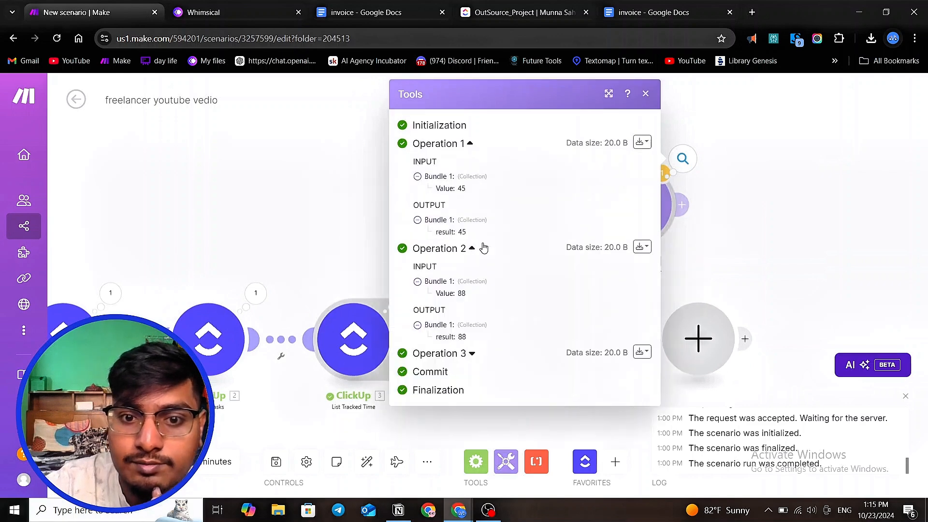
left_click(472, 354)
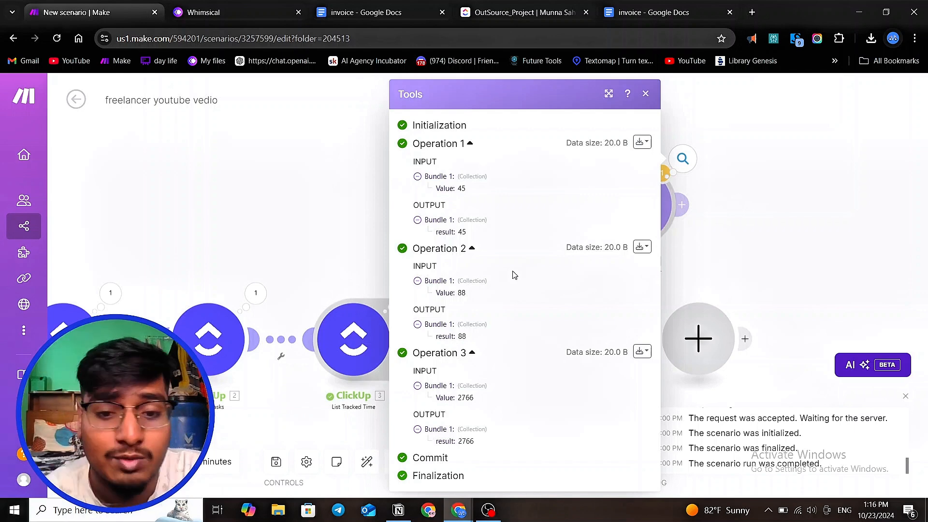
left_click(330, 211)
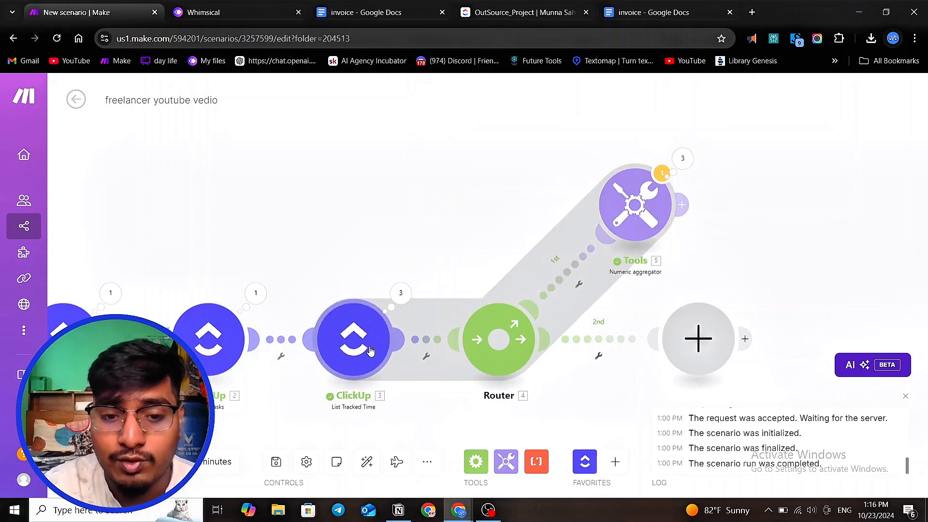
- Change the aggregator's source module to ClickUp - List All Tasks [2]
left_click(645, 204)
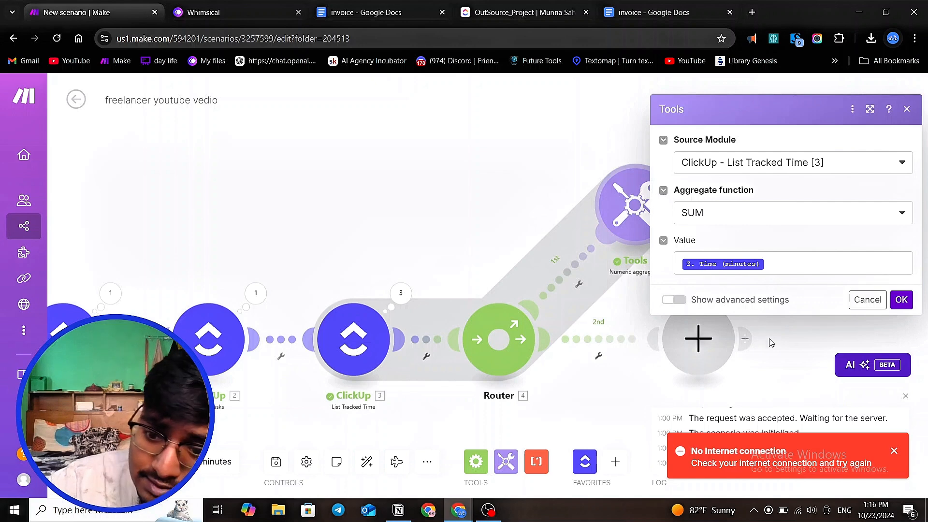
left_click(893, 450)
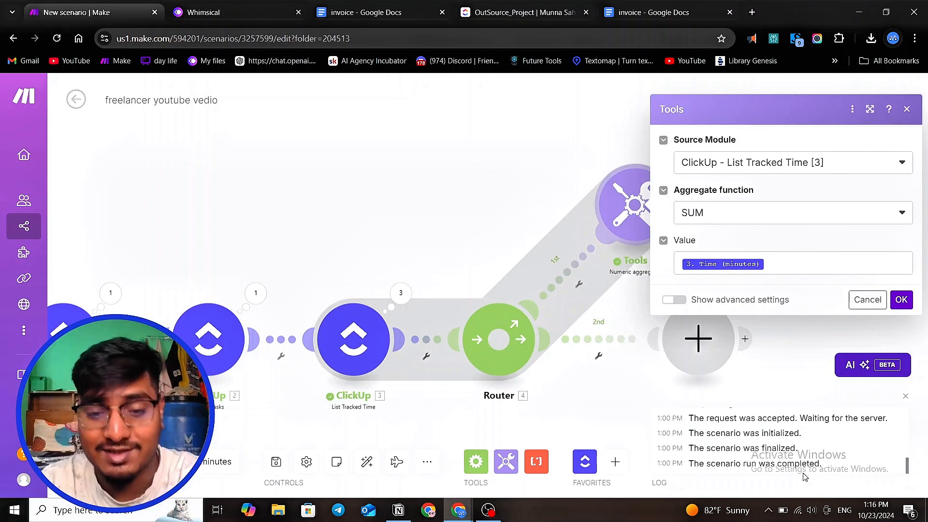
left_click(821, 163)
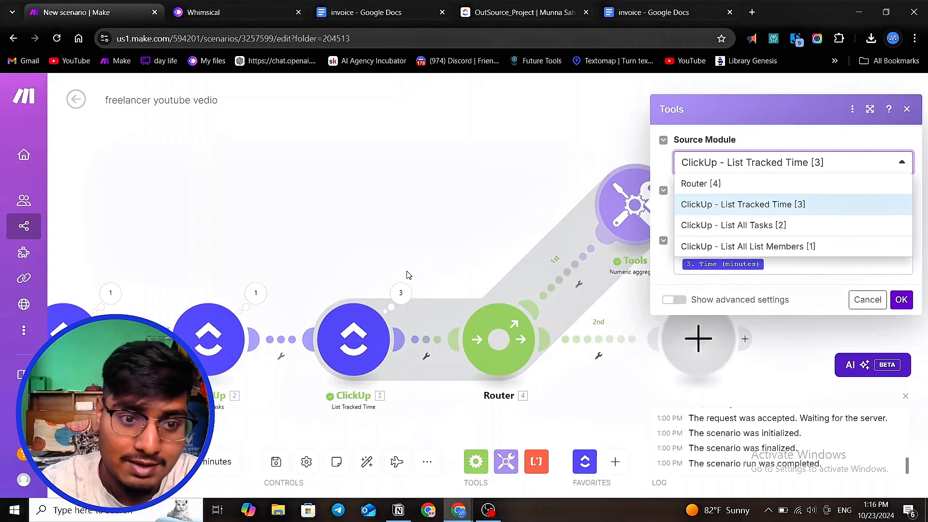
left_click(761, 225)
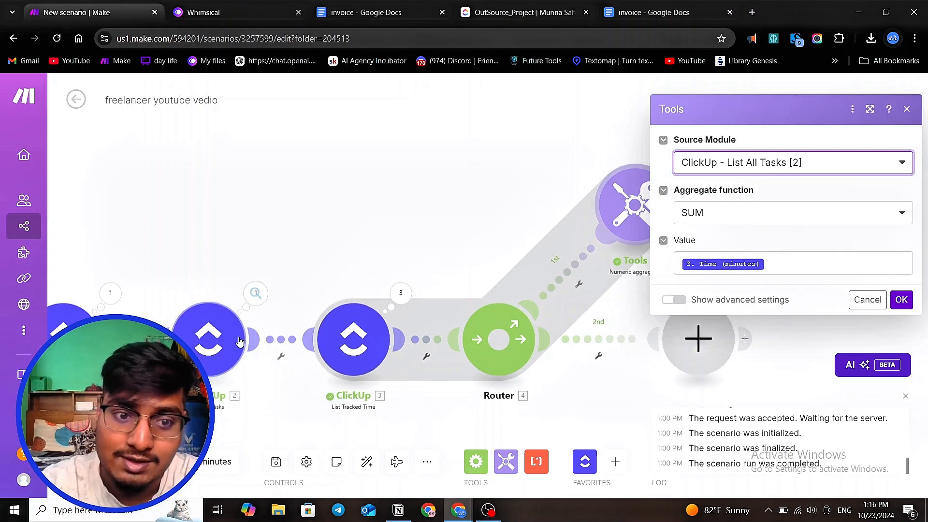
- Inspect the List All Tasks module's output bundles from the last run
left_click(256, 293)
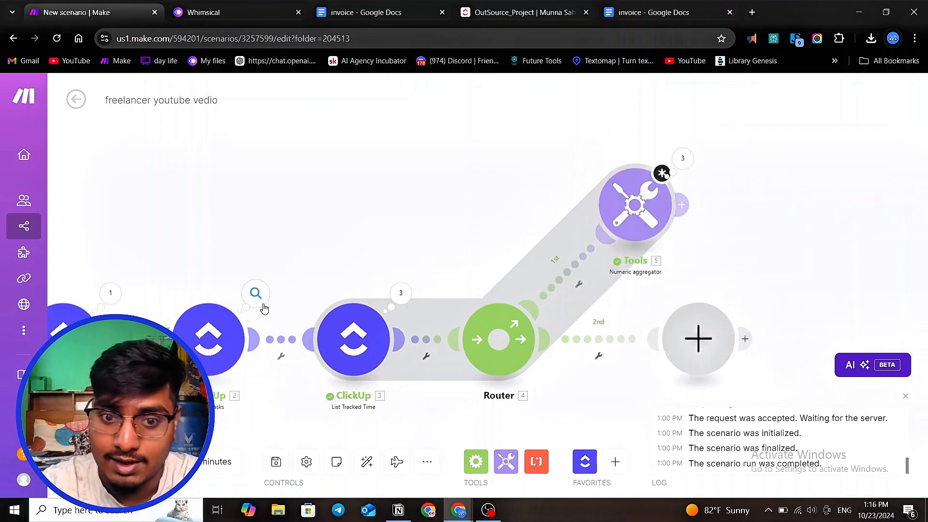
scroll(408, 306, "down", 5)
scroll(408, 305, "up", 4)
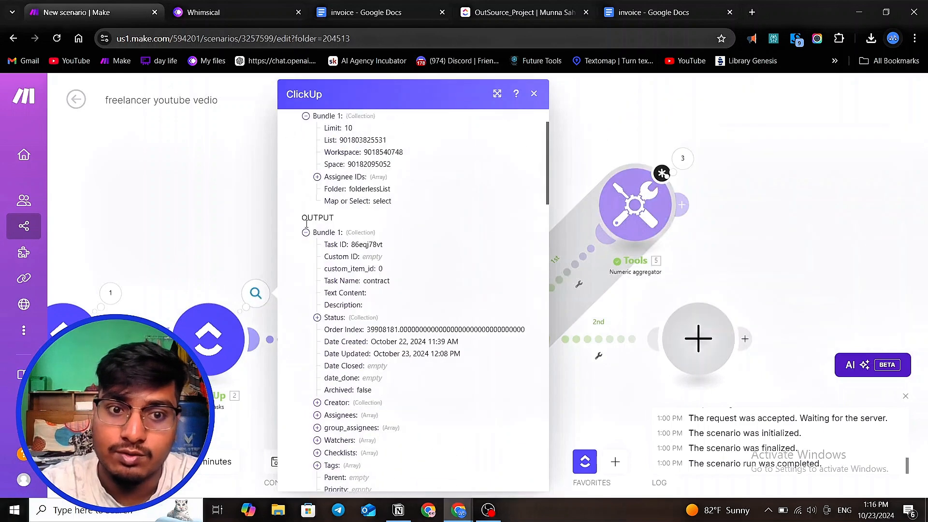
left_click(308, 232)
left_click(306, 246)
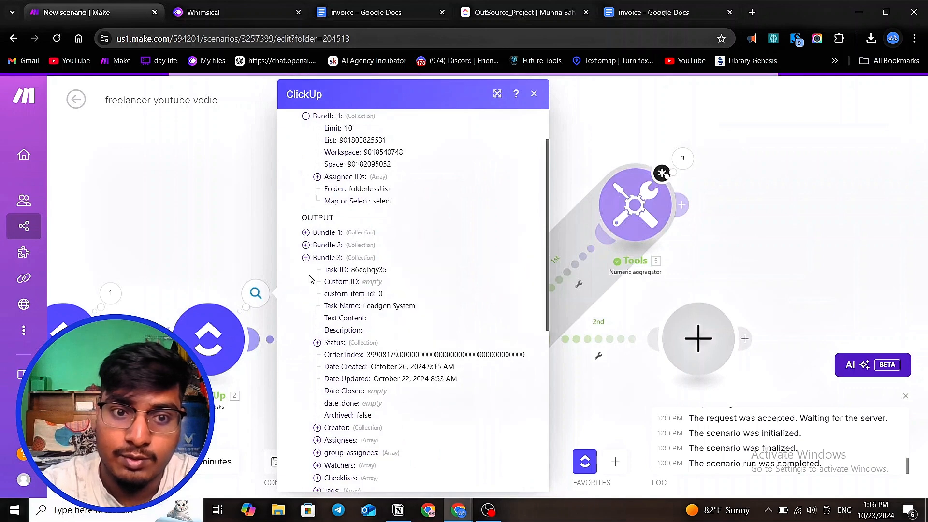
left_click(307, 258)
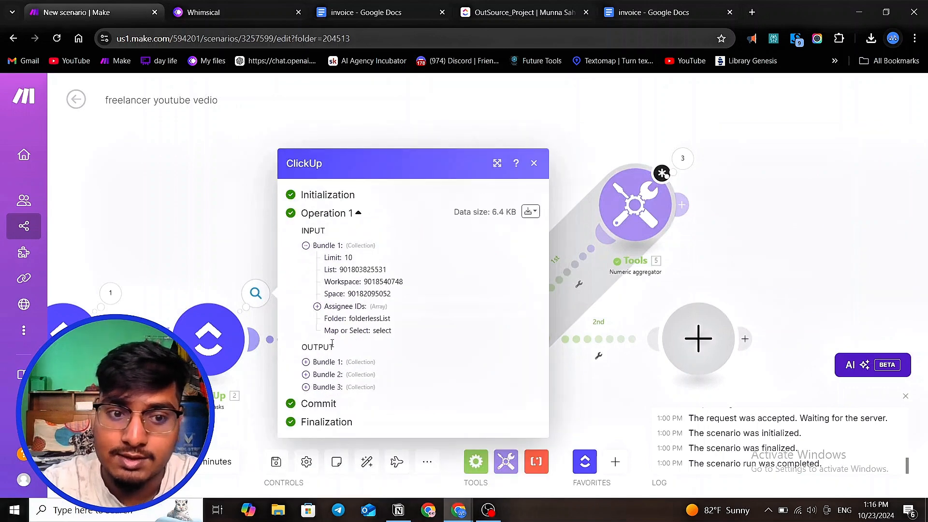
- Save the aggregator, run the scenario anyway, and inspect the aggregator's input bundles and result
left_click(646, 208)
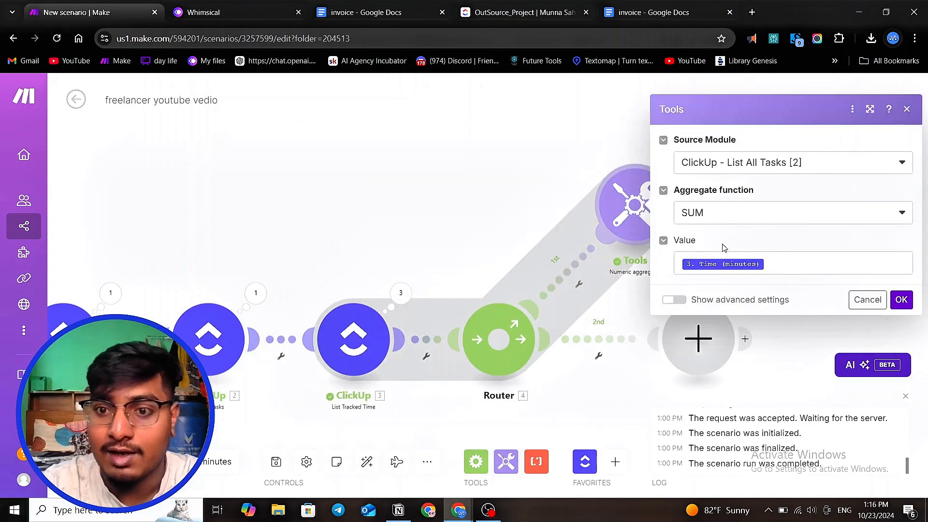
left_click(902, 300)
left_click(97, 461)
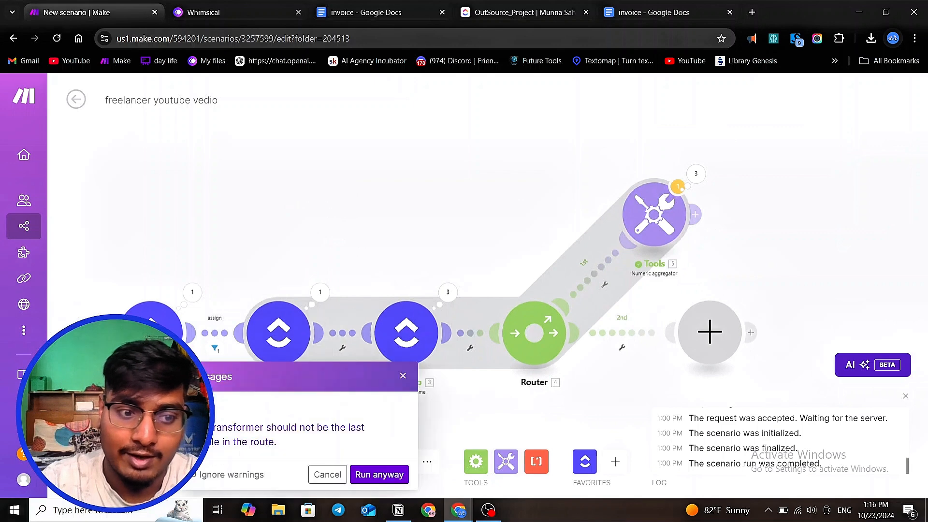
left_click(379, 474)
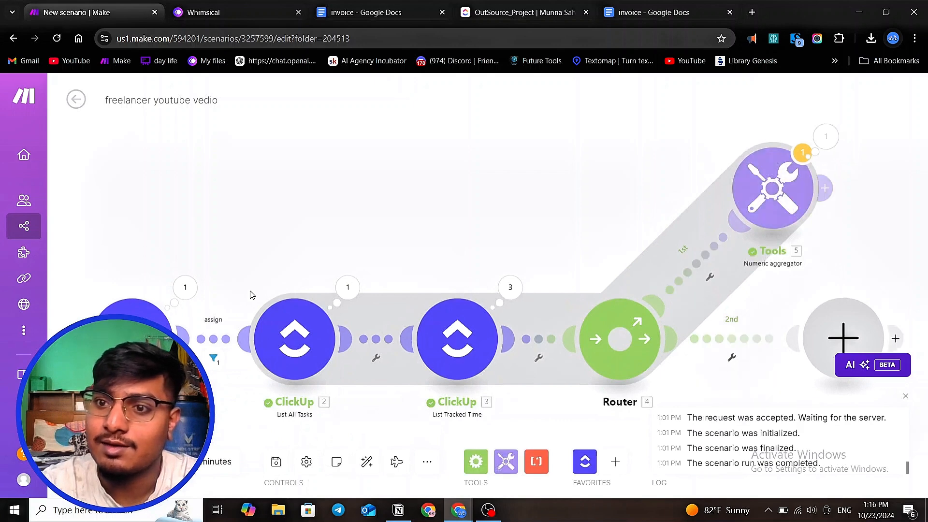
left_click(827, 140)
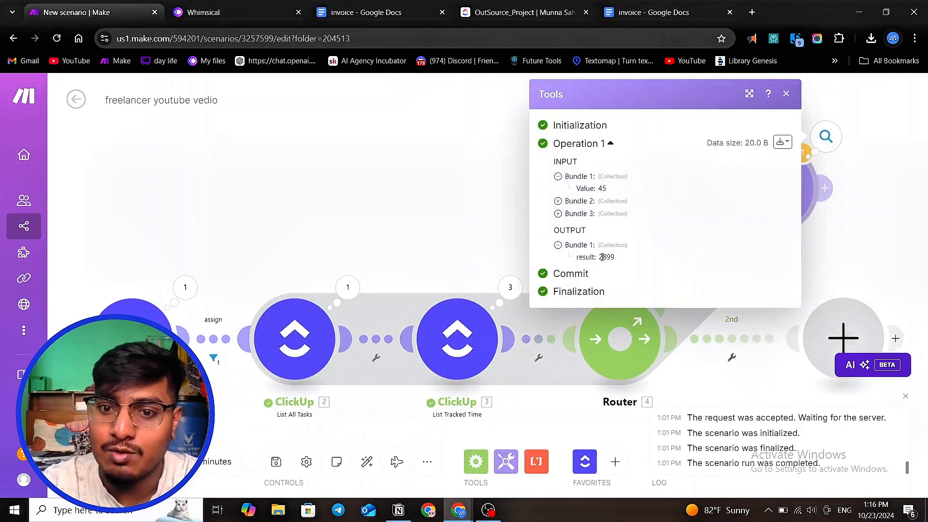
left_click(557, 200)
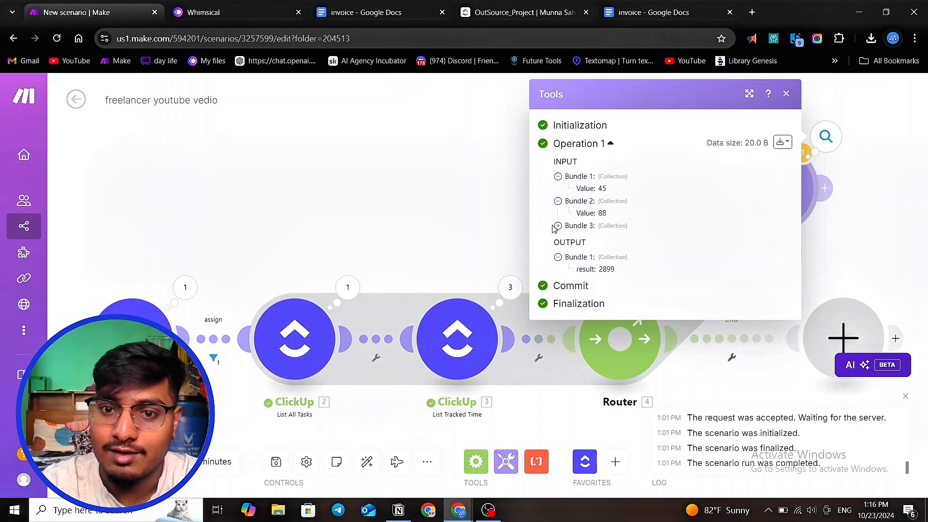
left_click(558, 226)
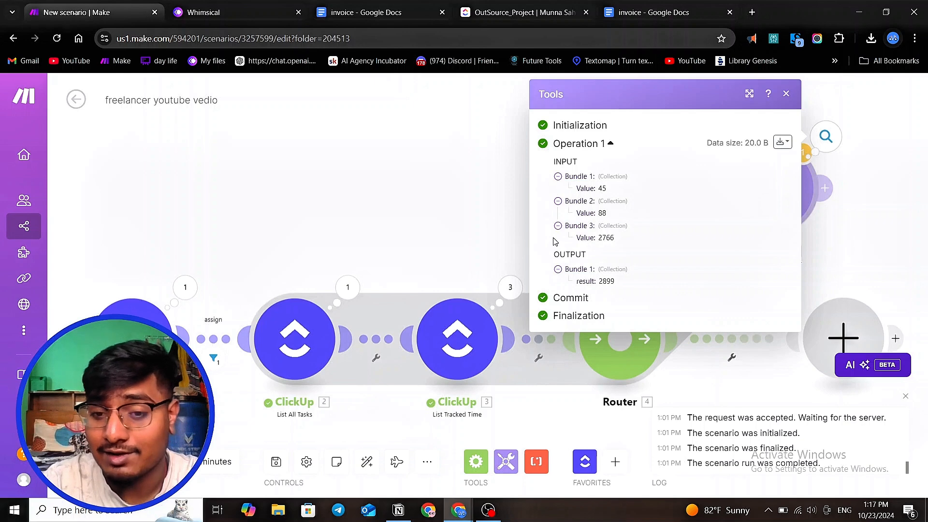
- Open the numeric aggregator's settings and divide the mapped Time (minutes) value by 24
left_click(404, 191)
left_click(670, 211)
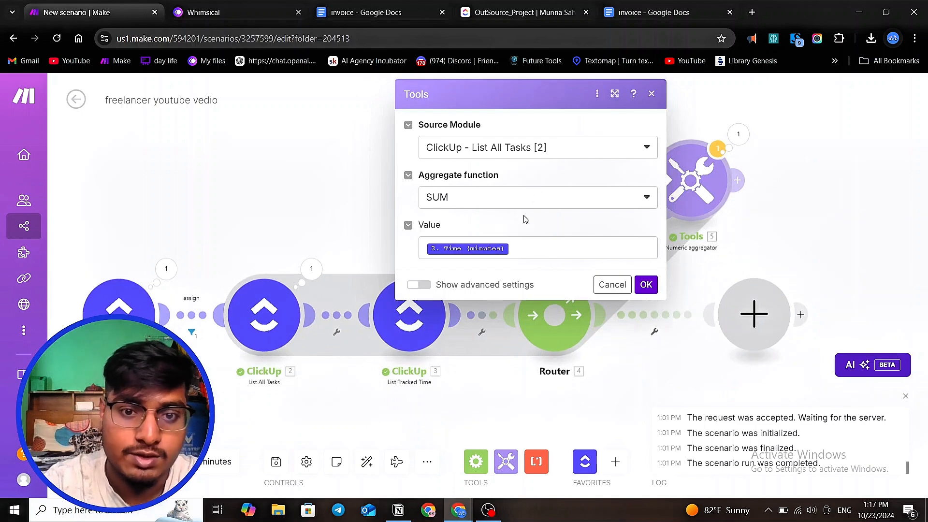
left_click(532, 248)
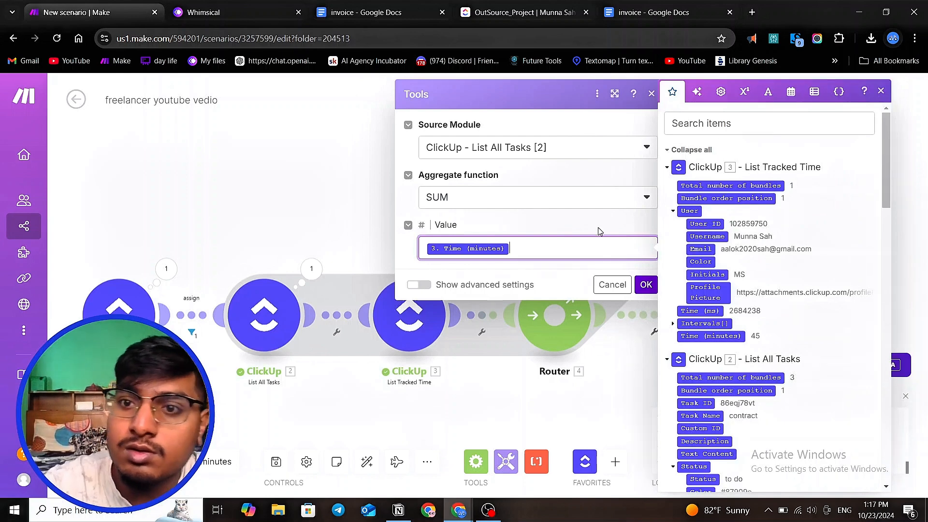
left_click(425, 249)
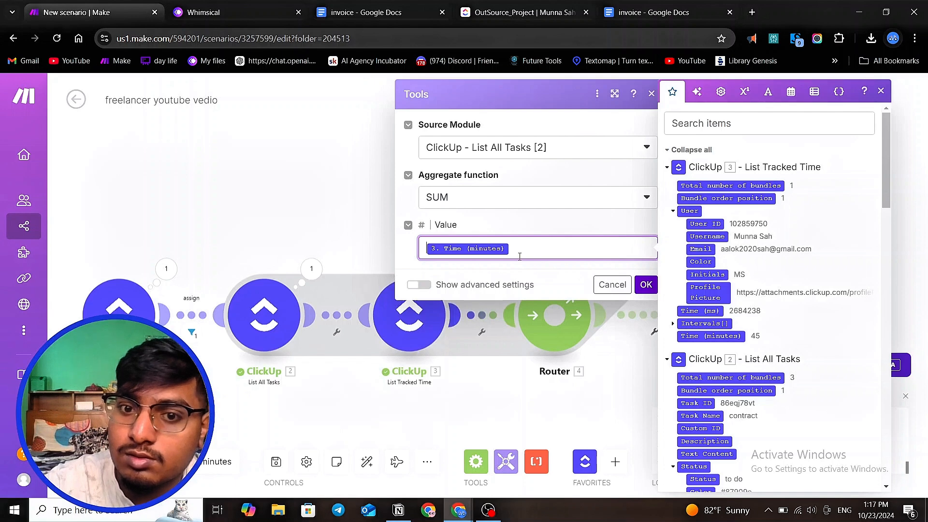
left_click(744, 92)
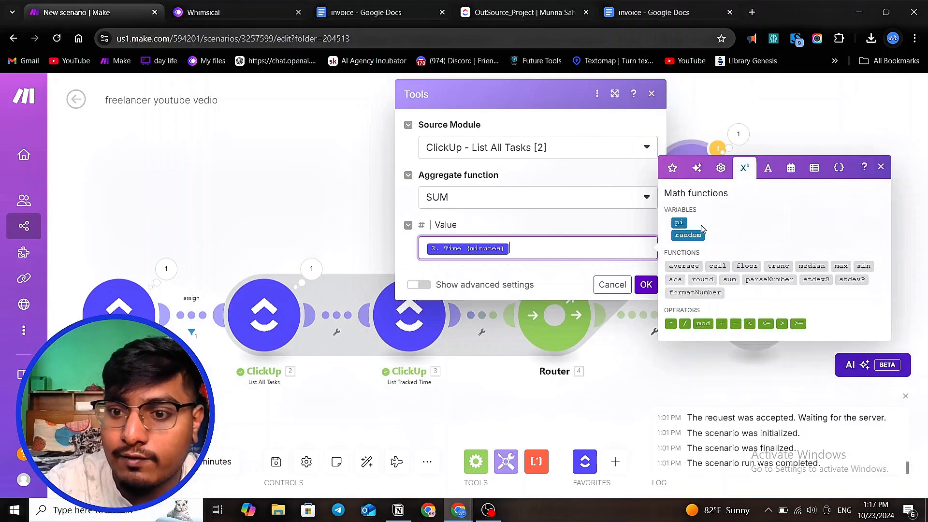
left_click(685, 323)
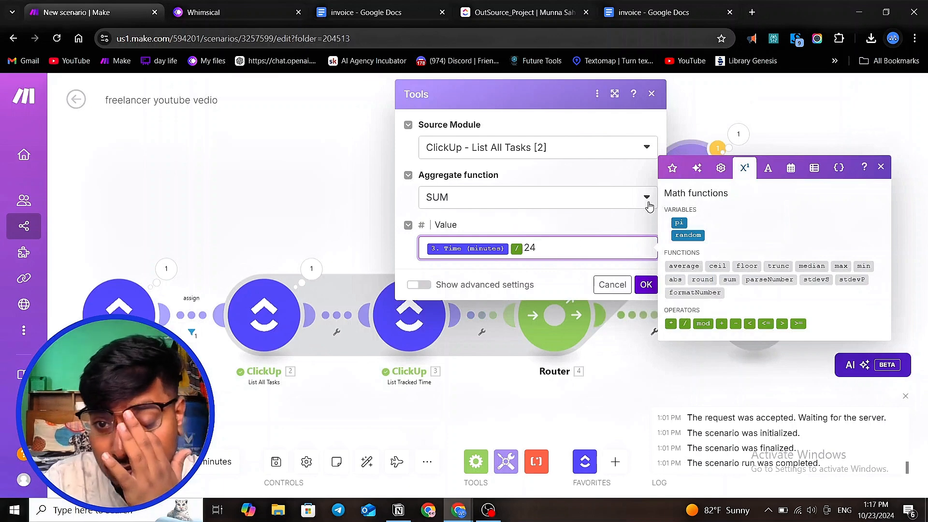
- Enclose the Time (minutes) / 24 expression in parentheses within the aggregator's value
left_click(697, 168)
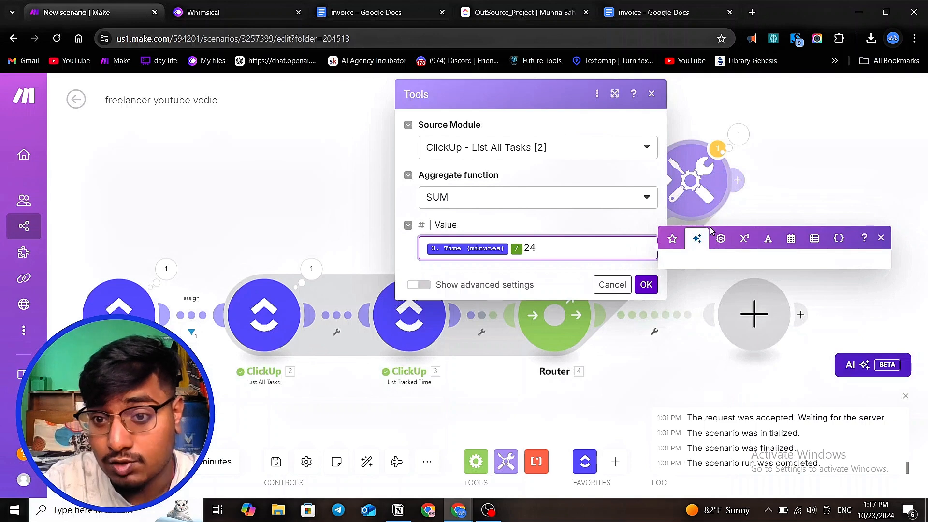
left_click(721, 238)
left_click(671, 258)
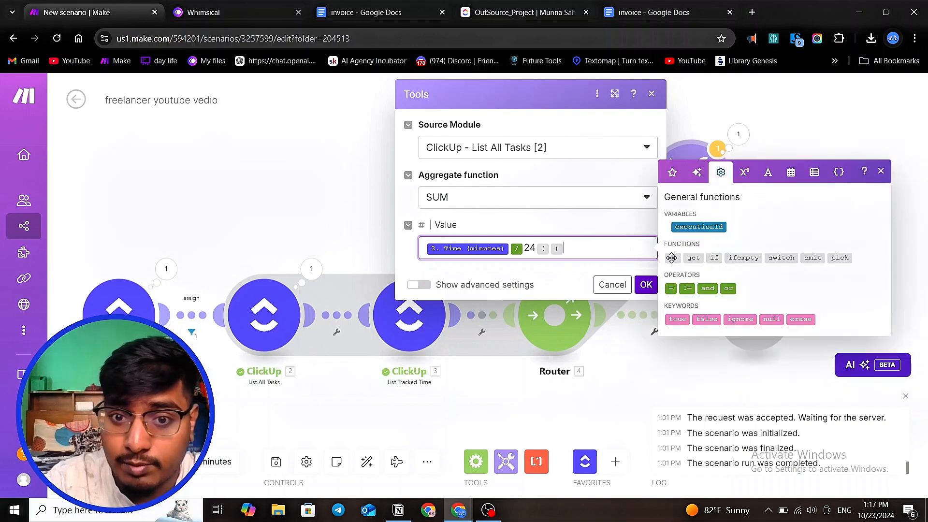
left_click(549, 248)
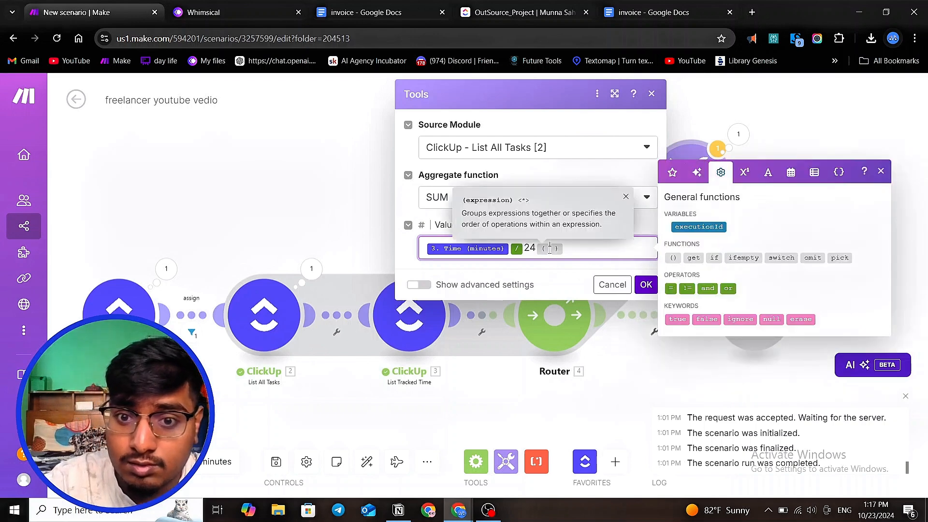
key("BackSpace")
left_click(427, 248)
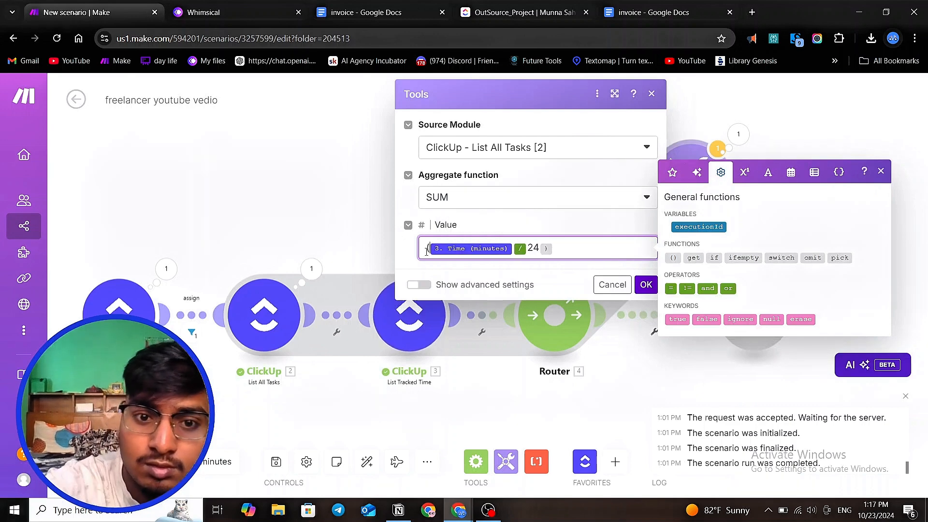
type("{{")
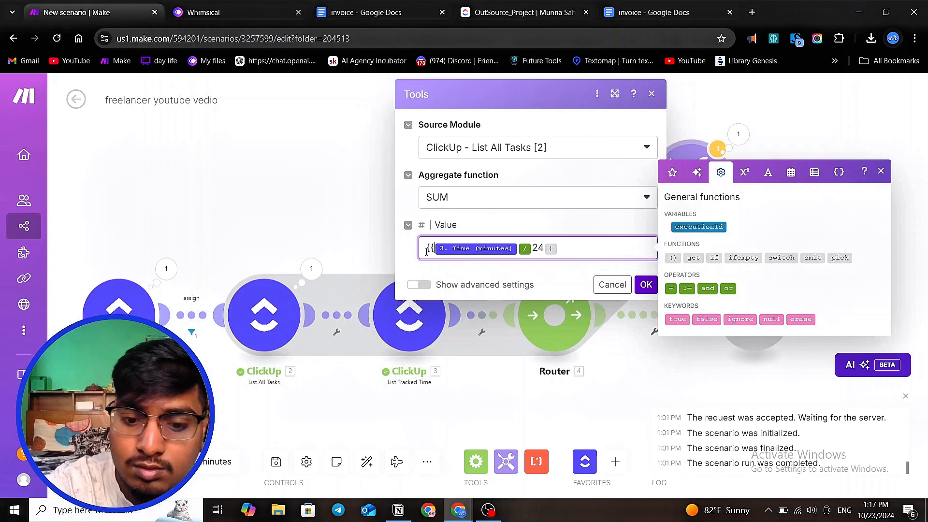
type("9")
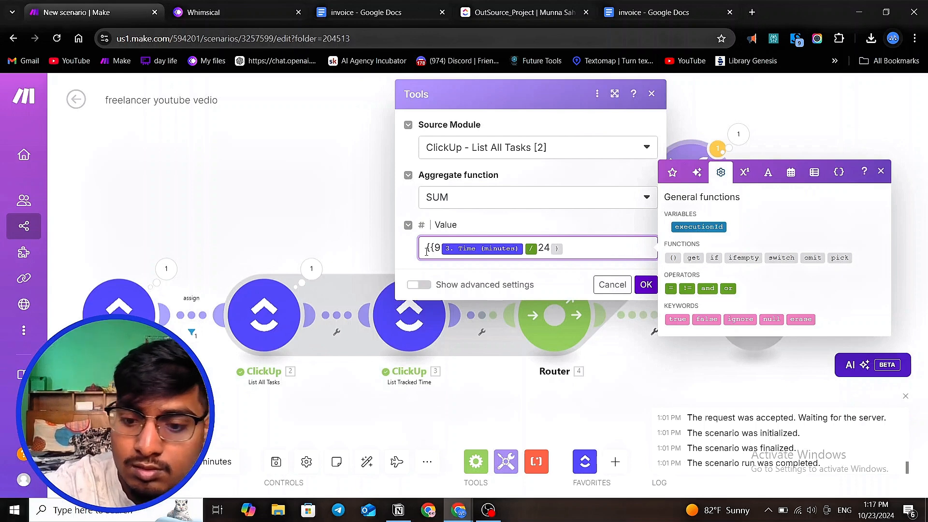
key("BackSpace")
type("(")
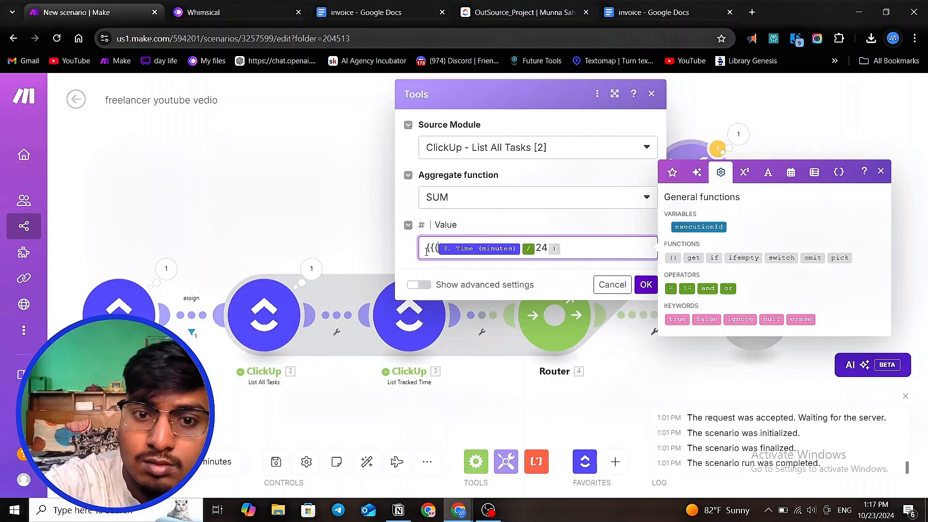
type("}}")
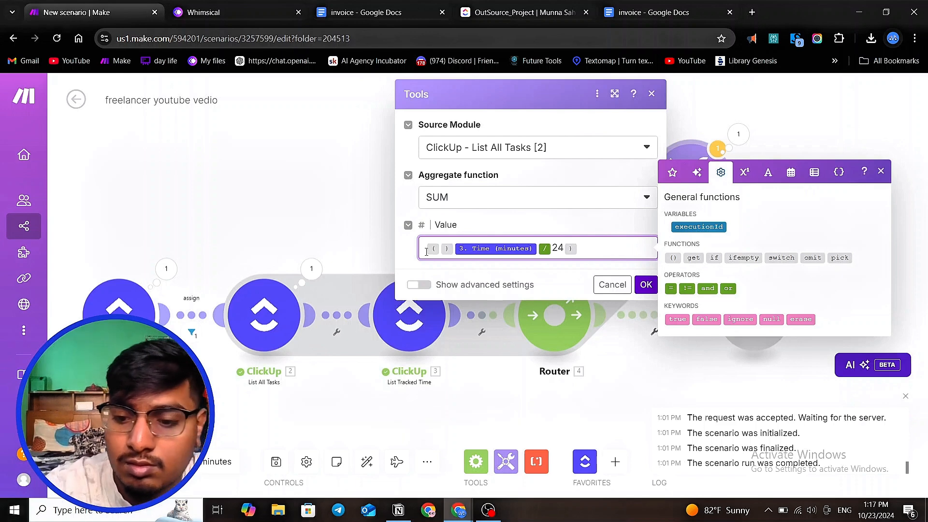
key("BackSpace")
left_click(576, 255)
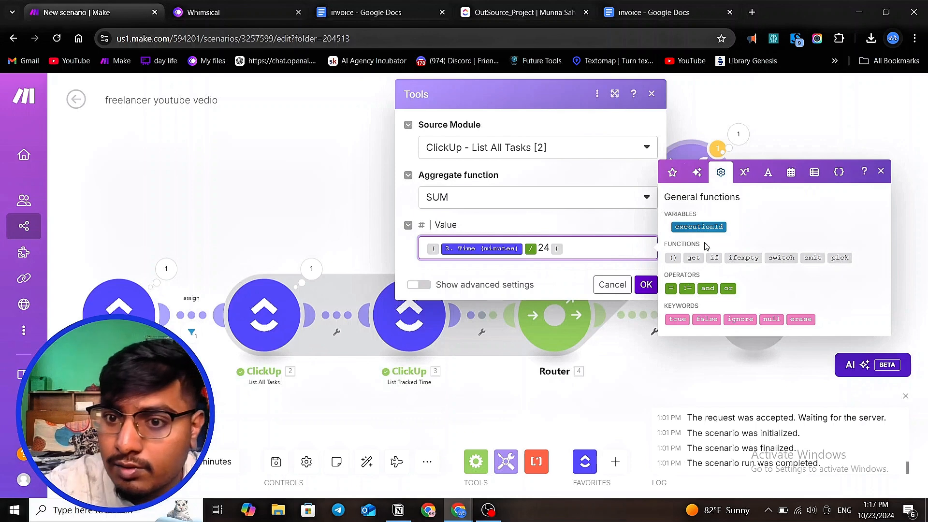
- Multiply the bracketed expression by List All Tasks' Custom Fields: hourly pay and save the aggregator
left_click(744, 172)
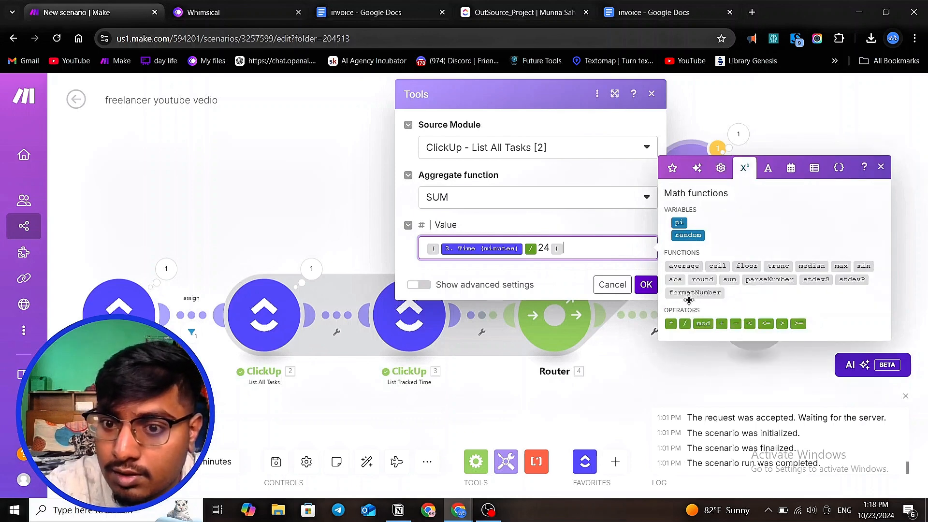
left_click(670, 323)
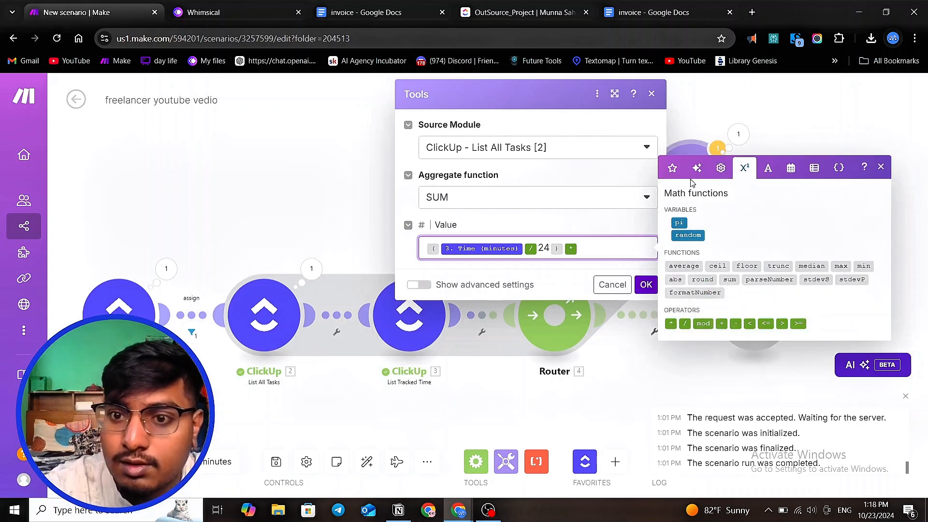
left_click(672, 168)
scroll(731, 258, "down", 5)
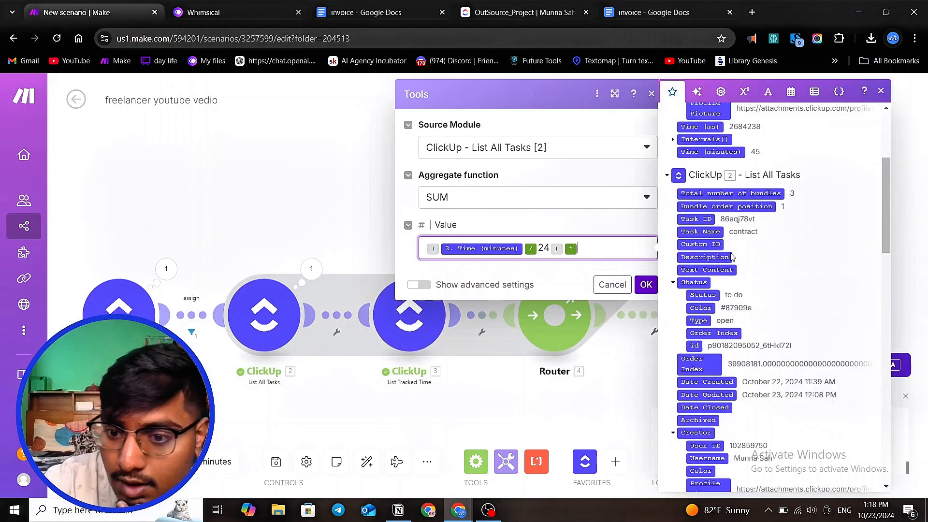
scroll(731, 257, "down", 10)
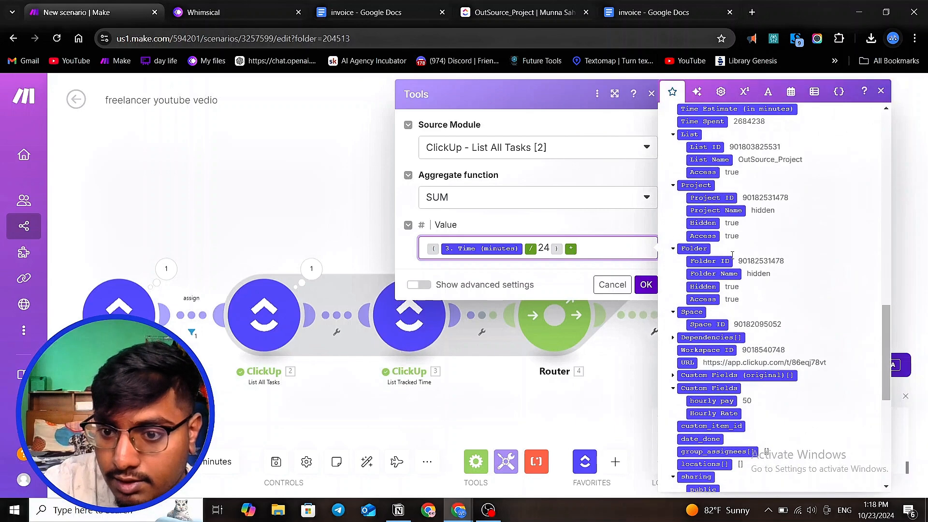
scroll(732, 256, "down", 2)
scroll(732, 263, "down", 2)
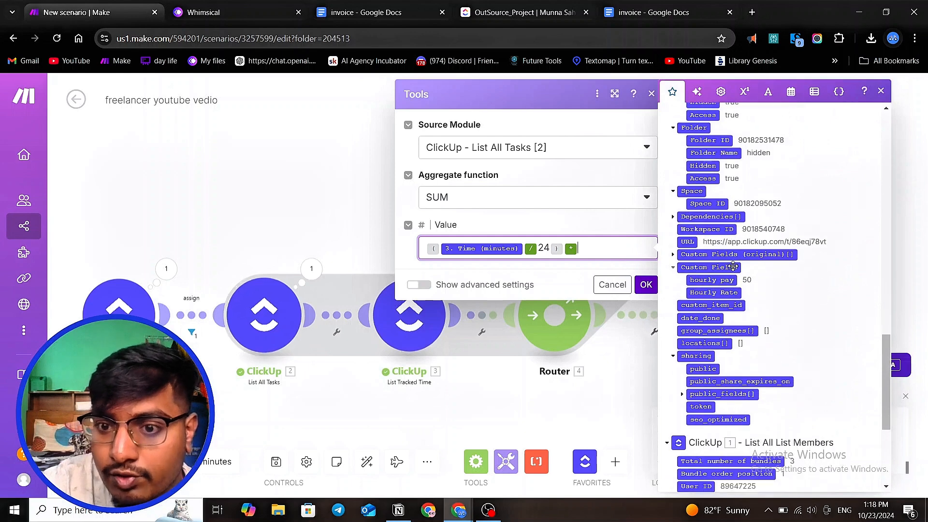
left_click(727, 280)
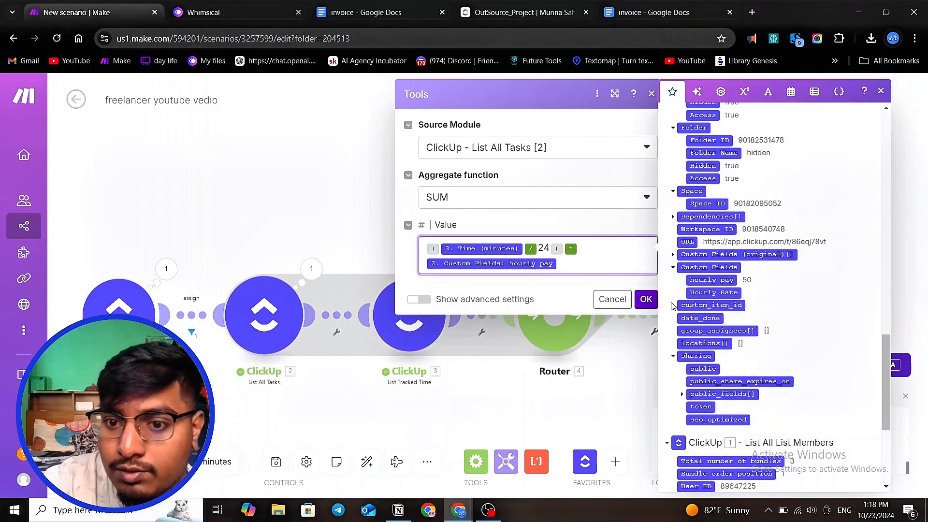
left_click(646, 299)
- Review the ClickUp OutSource_Project list's tracked time and hourly pay columns
left_click(517, 12)
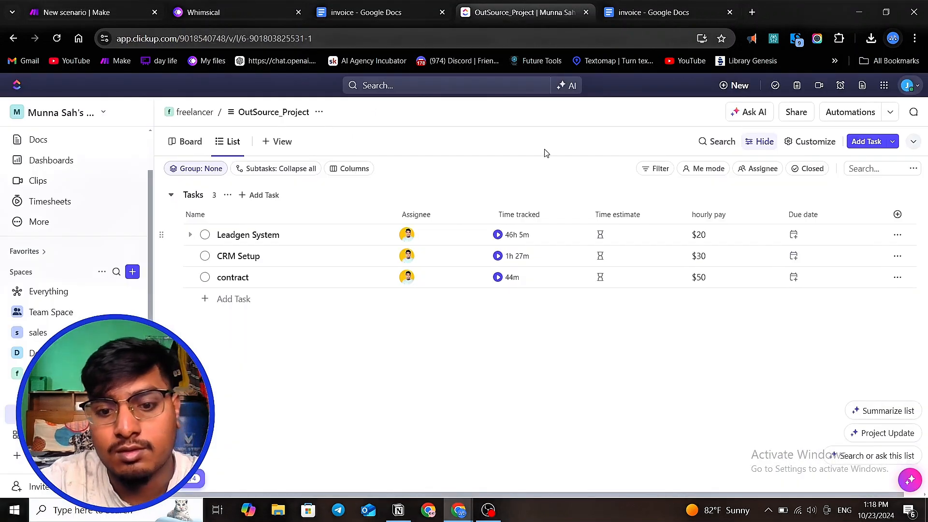
key("alt+f")
key("Escape")
key("alt+d")
key("alt+f")
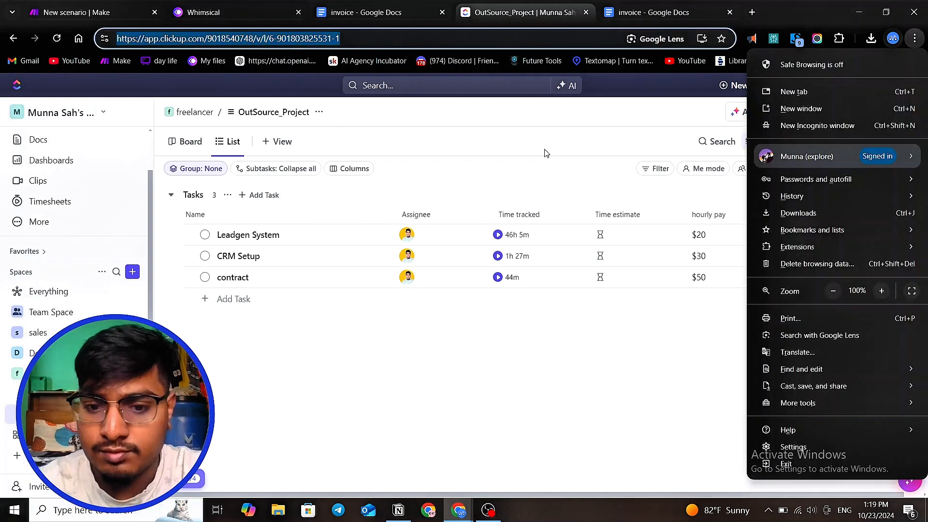
left_click(524, 369)
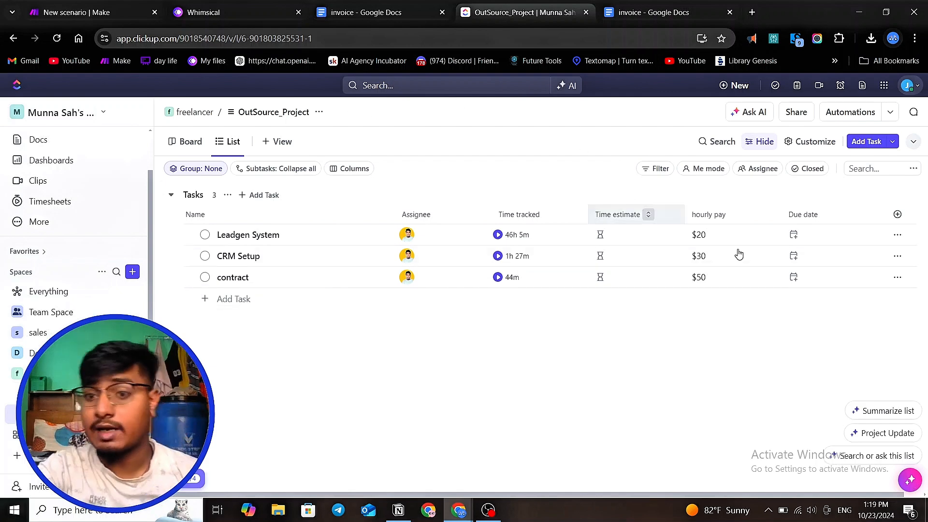
- Return to the scenario and review the numeric aggregator's value formula before closing it
left_click(90, 12)
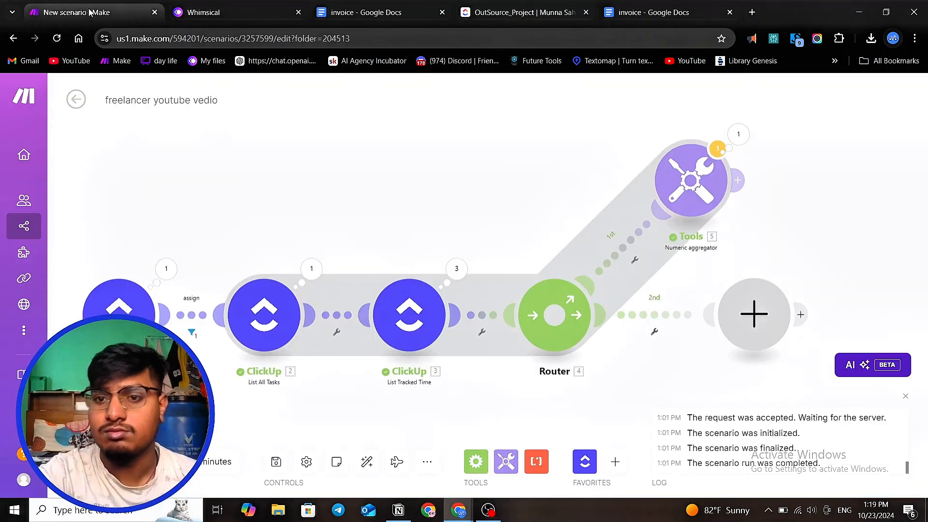
left_click(682, 193)
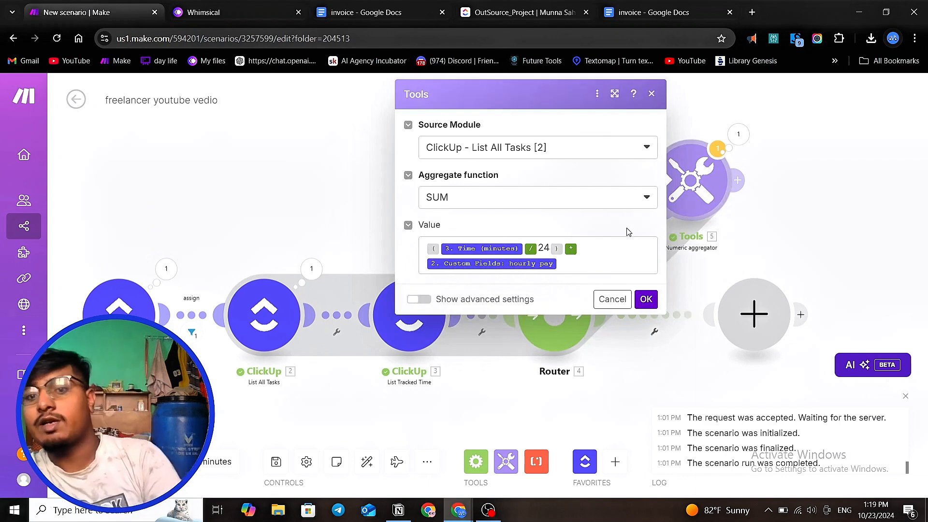
left_click(583, 265)
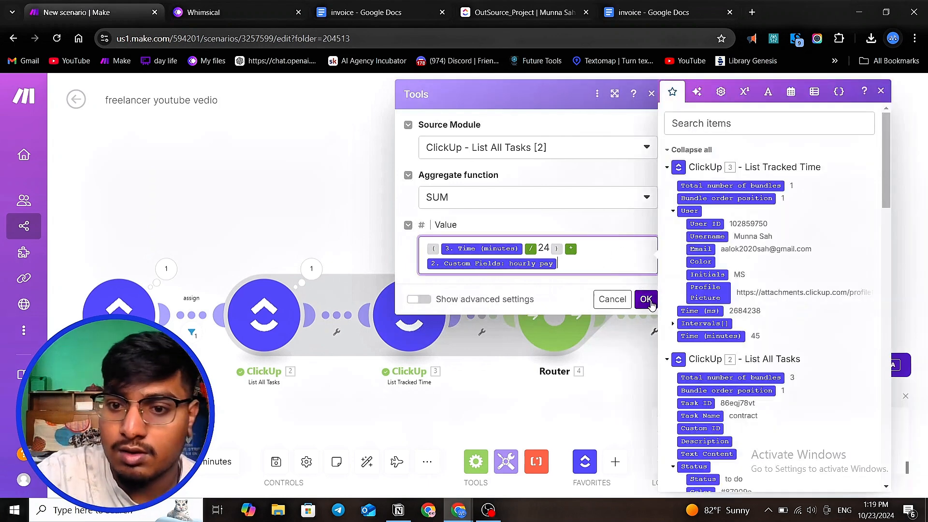
left_click(646, 299)
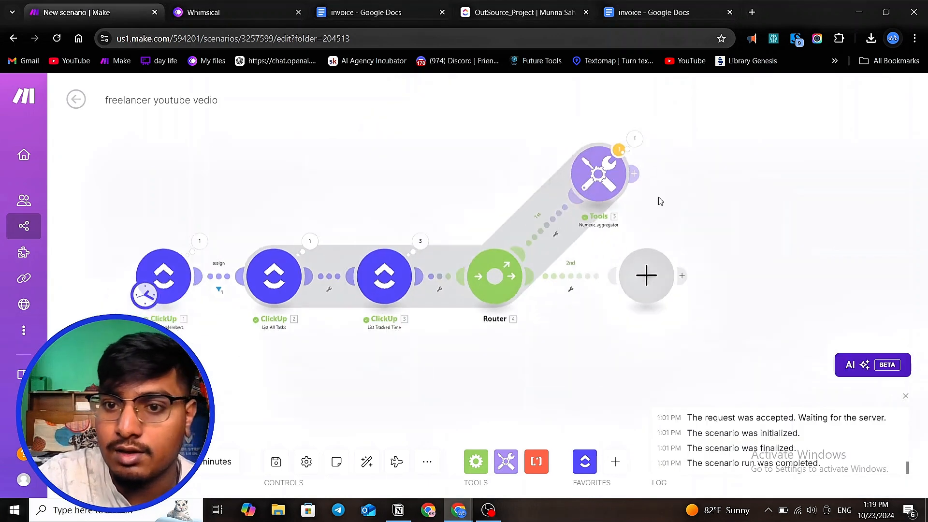
- Add a Tools Set variable module after the numeric aggregator
left_click(667, 189)
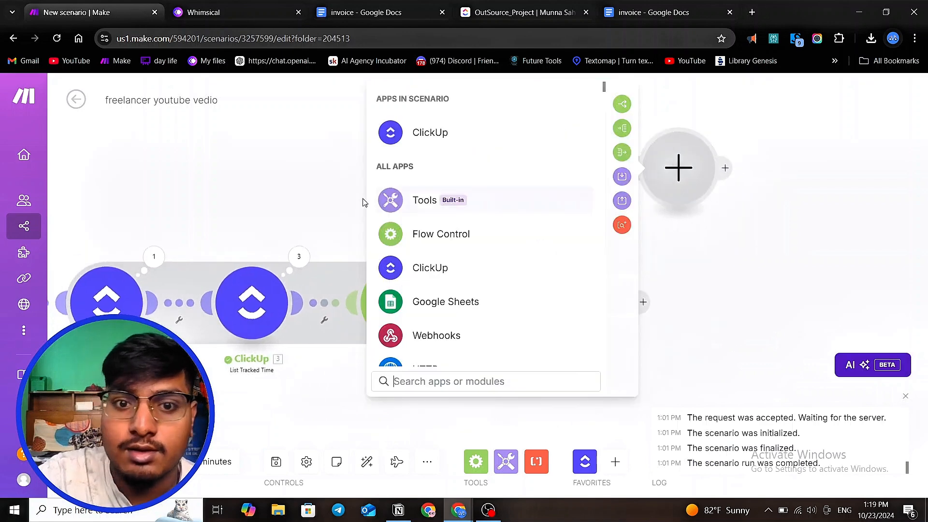
left_click(425, 201)
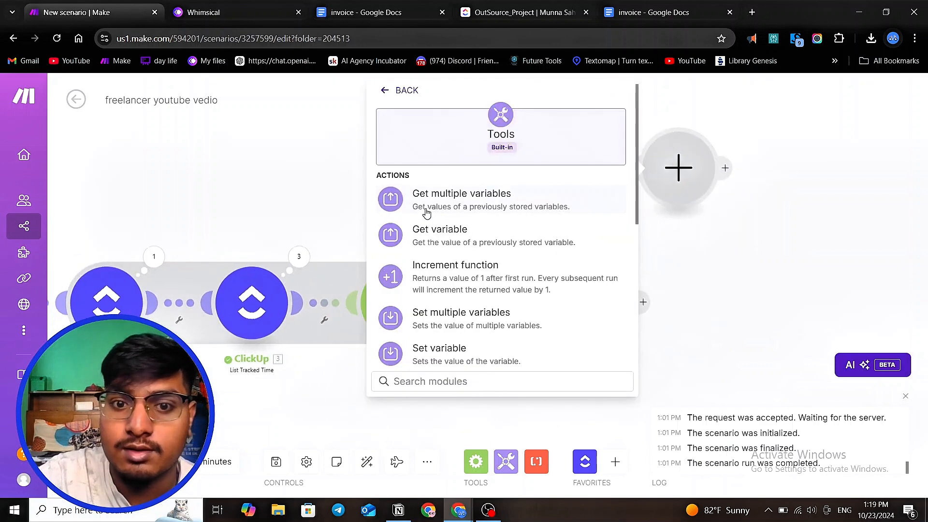
left_click(478, 349)
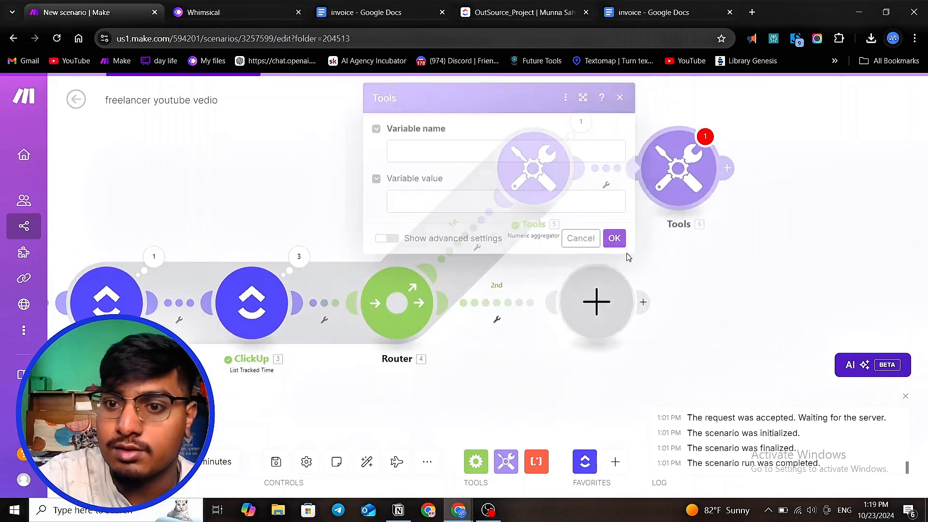
- Name the variable amount and map the numeric aggregator's result as its value
left_click(486, 147)
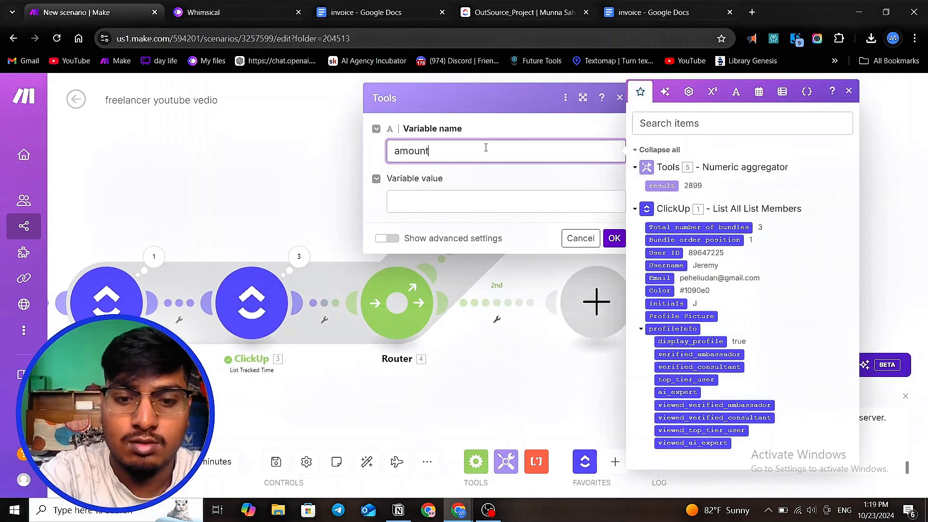
left_click(469, 202)
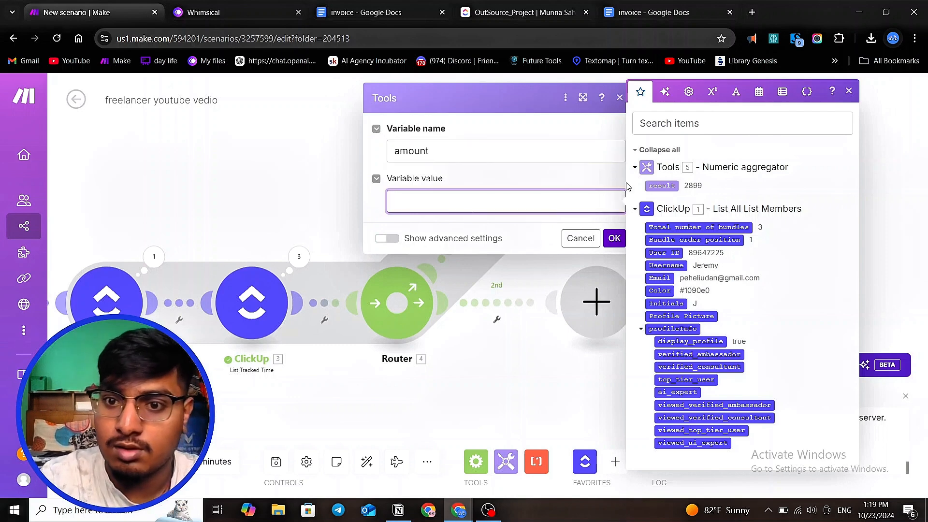
left_click(652, 184)
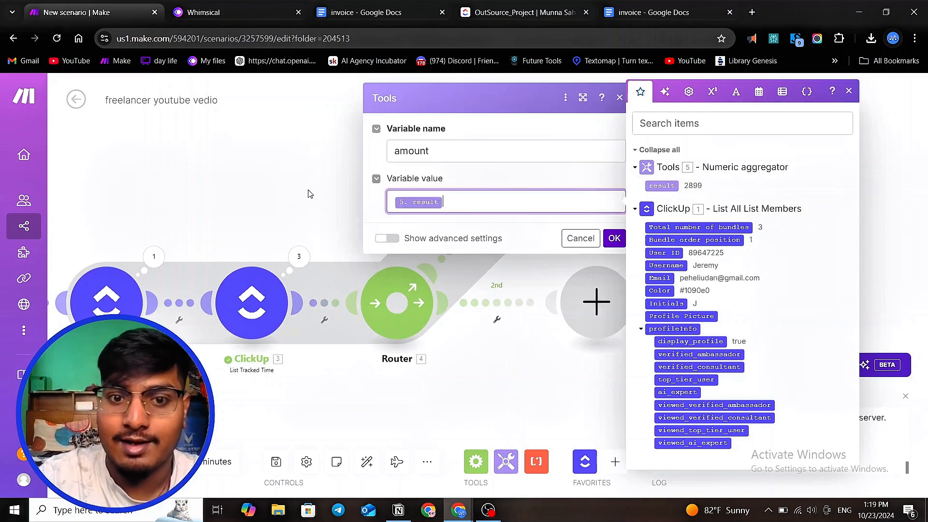
left_click(349, 174)
scroll(349, 174, "down", 2)
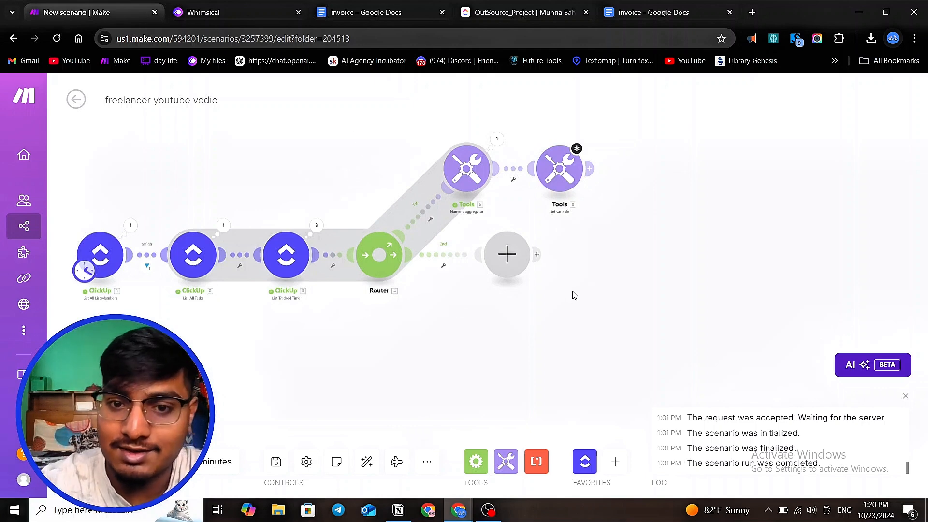
scroll(550, 265, "up", 2)
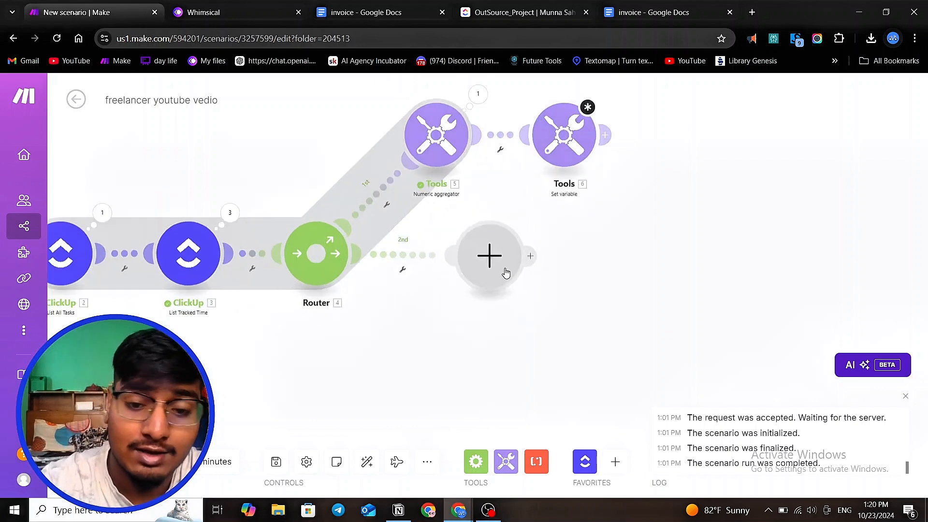
- Open the Set variable module and show its advanced settings to inspect the variable lifetime
left_click(568, 145)
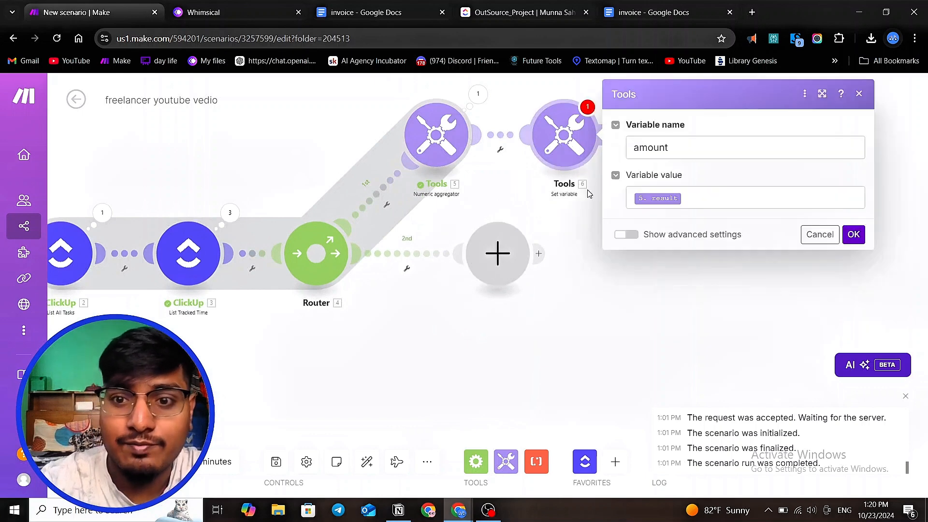
left_click(626, 235)
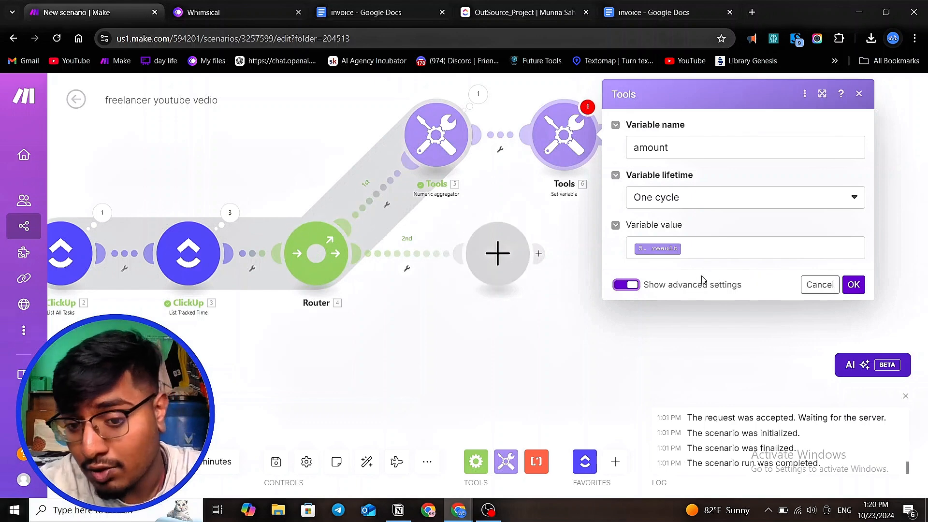
left_click(548, 324)
- Add a Tools Get variable module on the router's second route
left_click(498, 254)
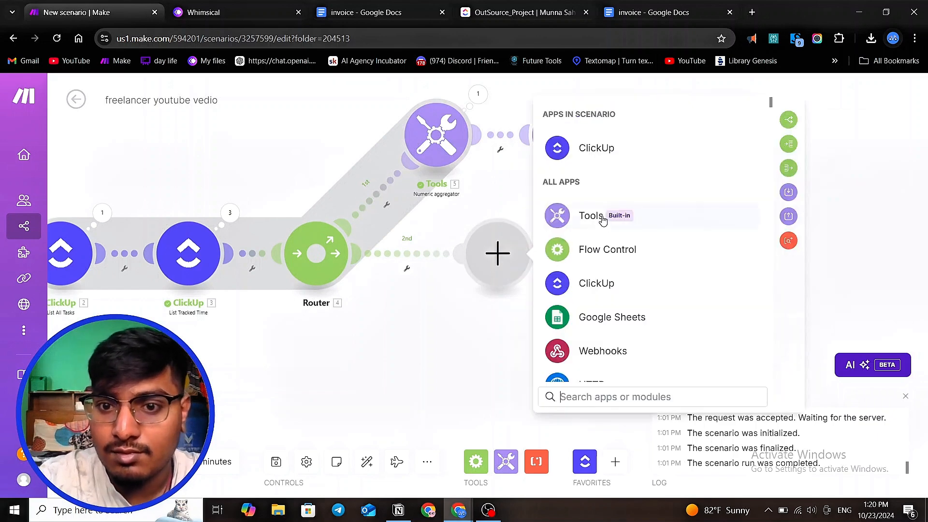
left_click(601, 220)
left_click(561, 246)
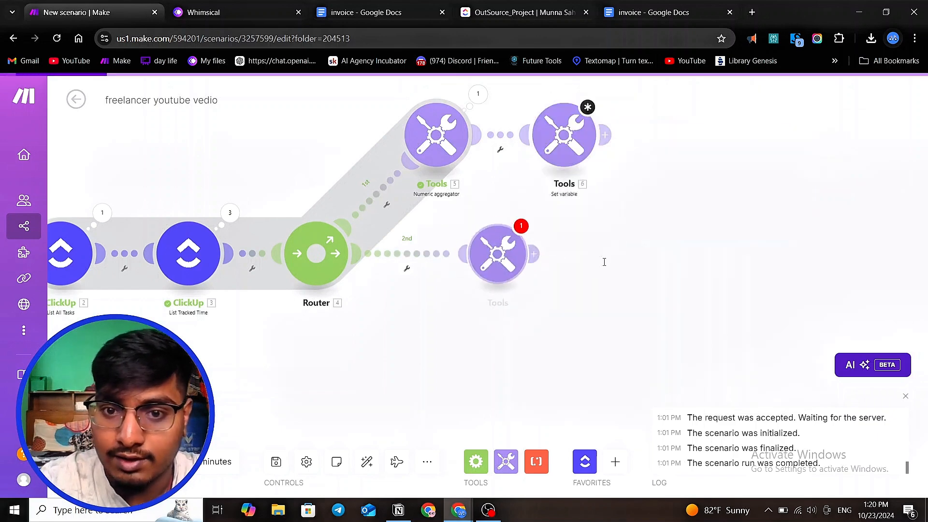
left_click(612, 269)
left_click(636, 331)
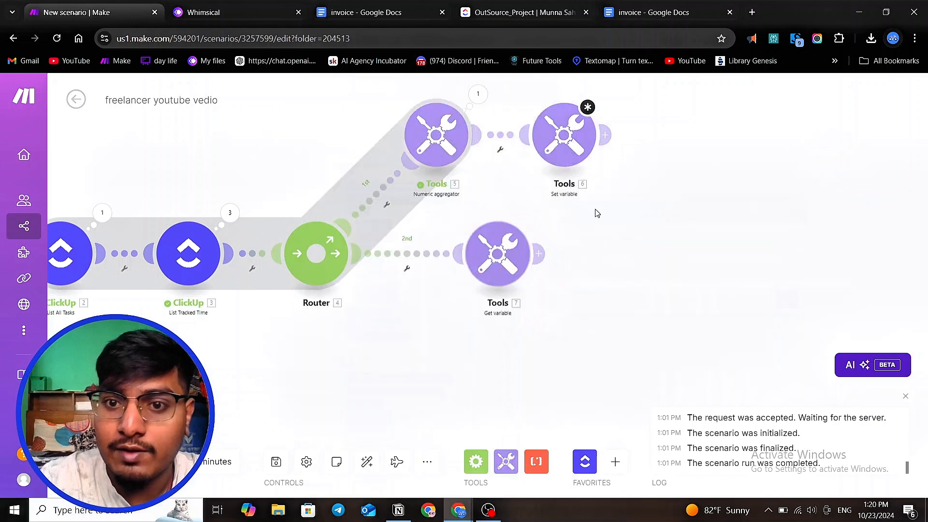
- Set the amount variable's lifetime to One cycle in the Set variable module's advanced settings and save it
left_click(574, 140)
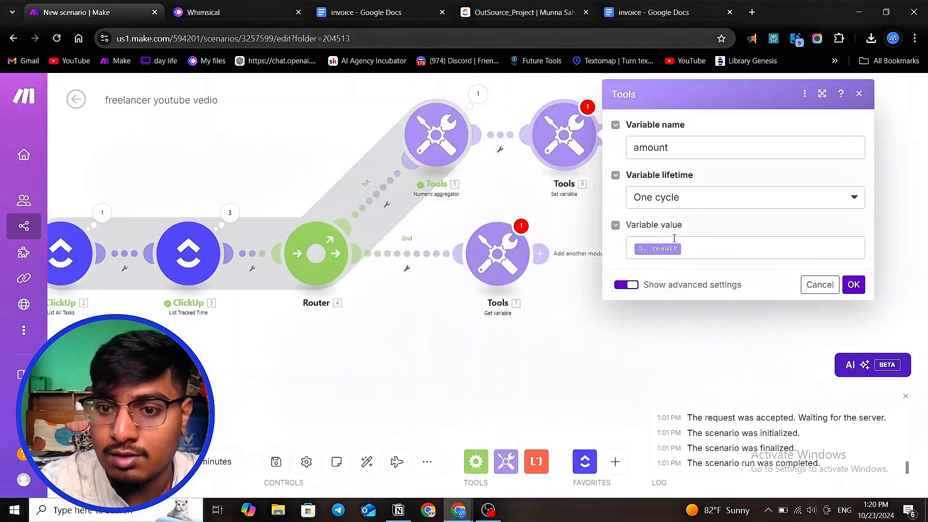
left_click(638, 286)
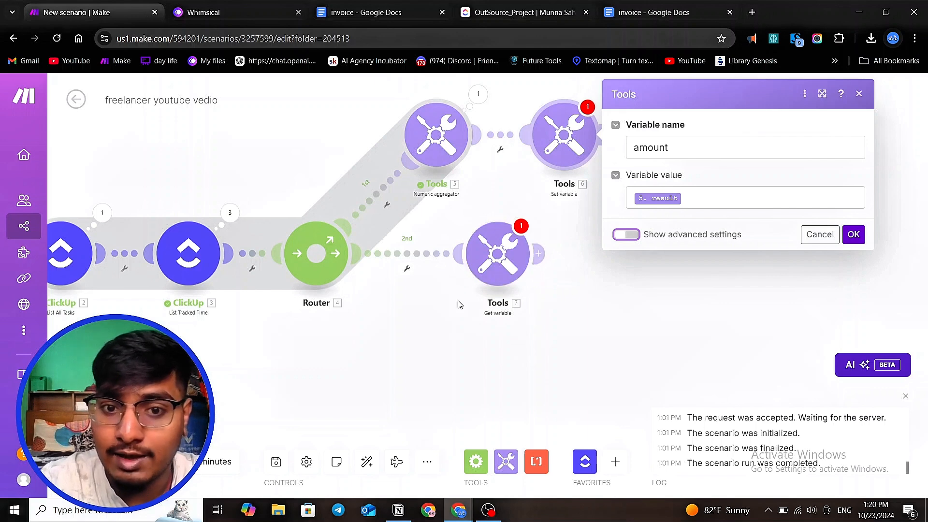
scroll(389, 230, "up", 2)
scroll(399, 237, "down", 2)
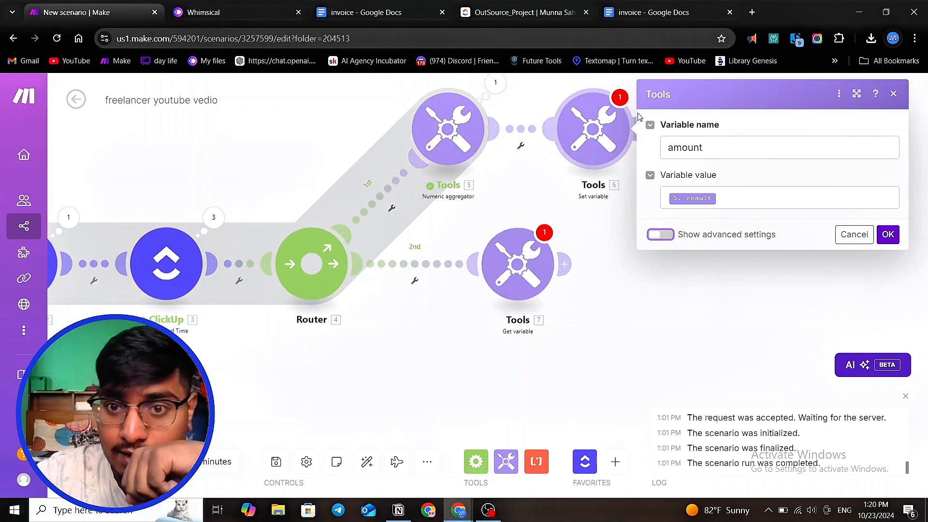
left_click(621, 125)
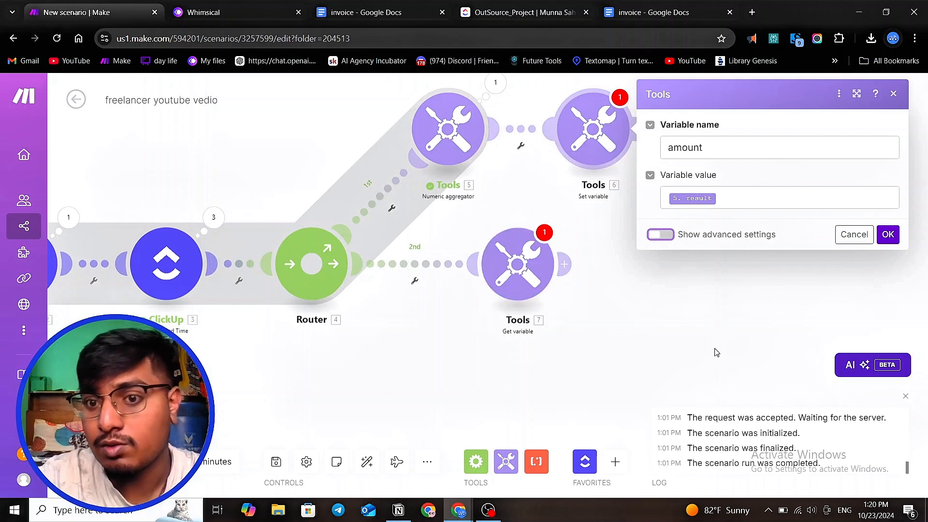
left_click(660, 235)
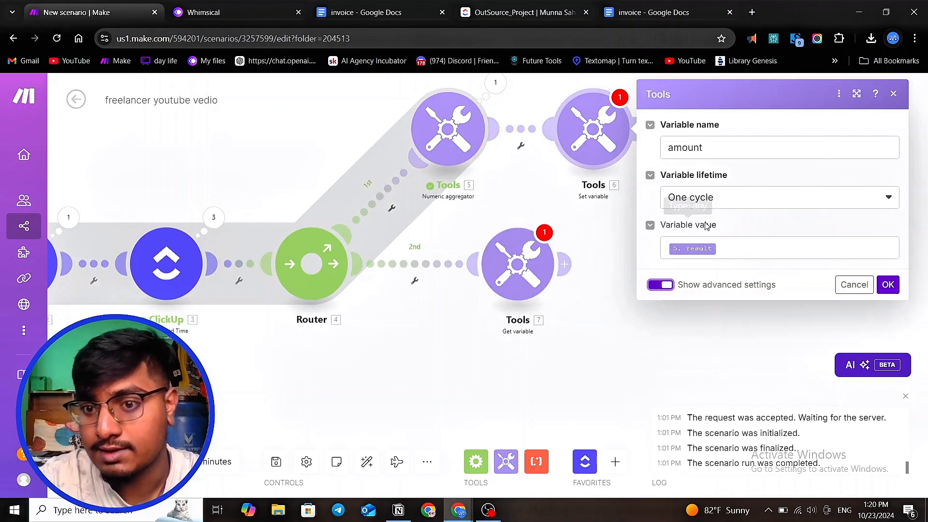
left_click(710, 204)
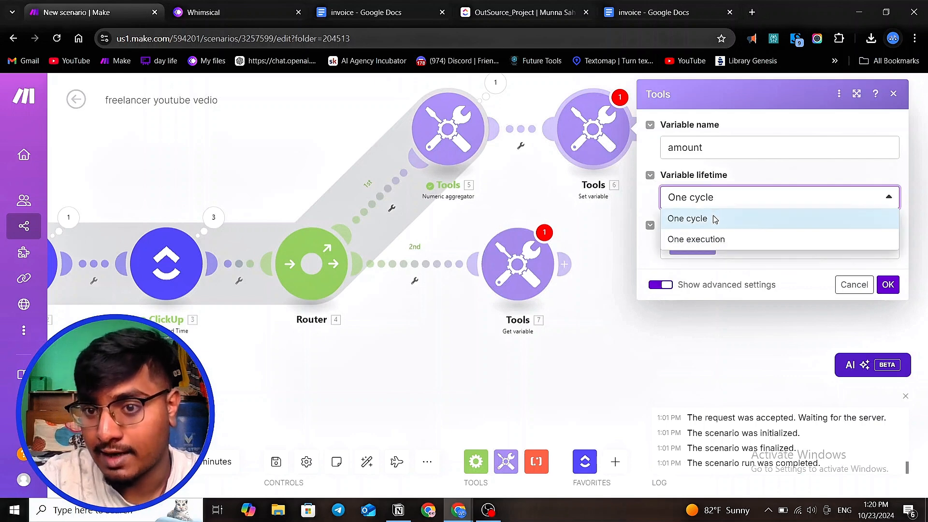
left_click(714, 219)
left_click(887, 284)
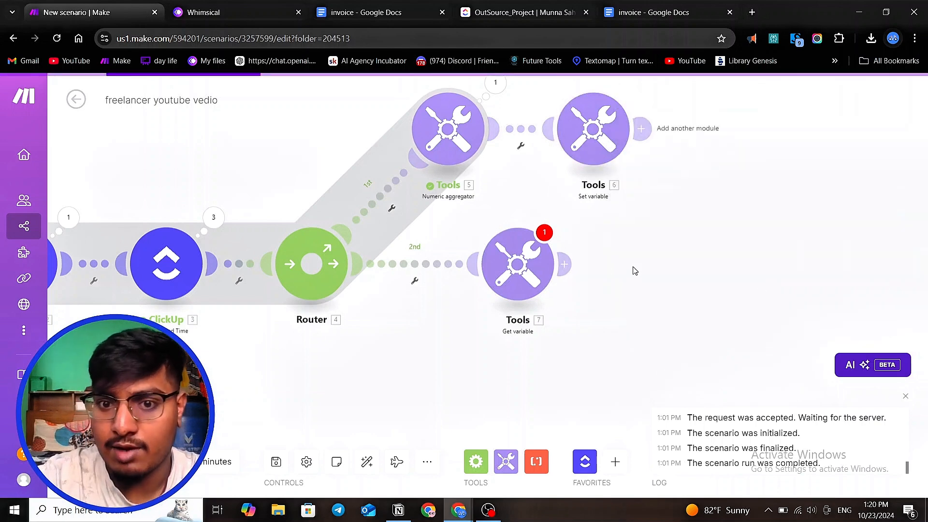
- Set the Get variable module's variable name to amount and confirm
left_click(517, 263)
left_click(632, 272)
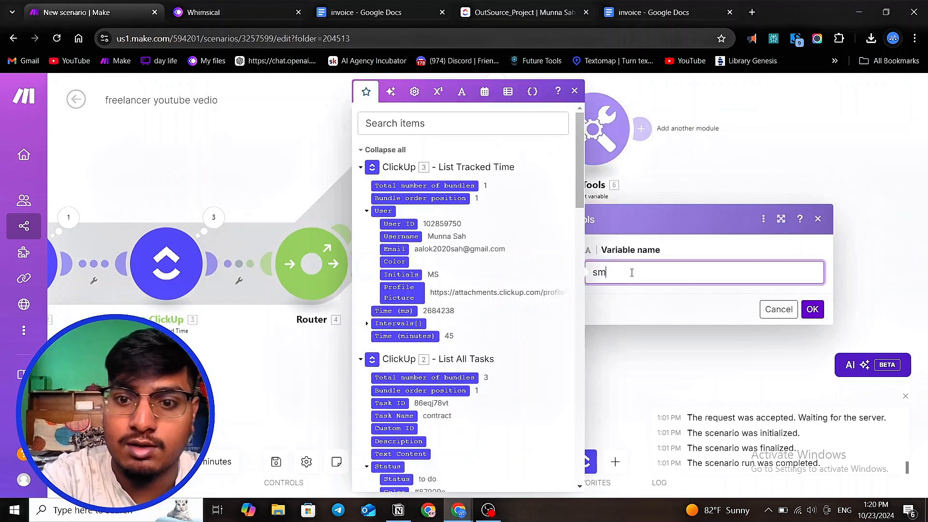
type("amoun")
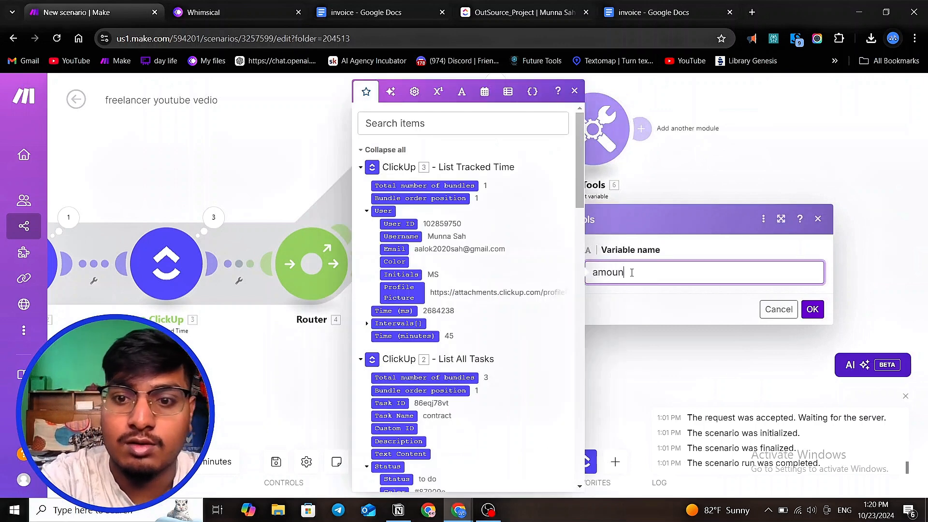
type("t")
left_click(813, 309)
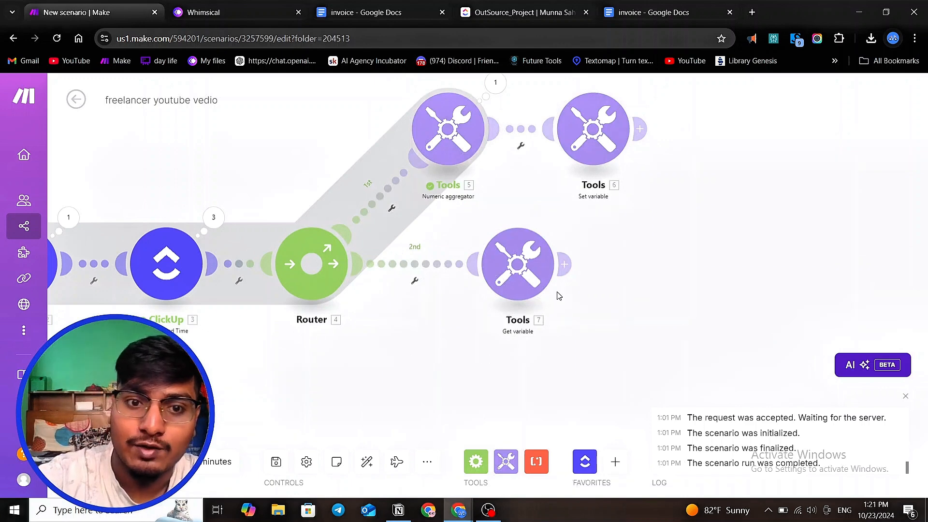
- Disconnect the Get variable module from the router's second route and move it aside
scroll(426, 269, "down", 2)
scroll(435, 273, "up", 2)
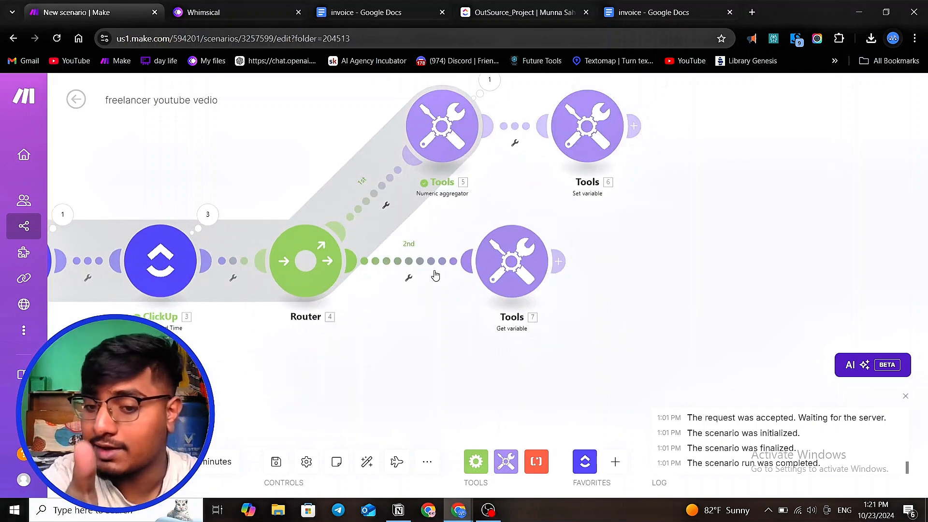
right_click(435, 275)
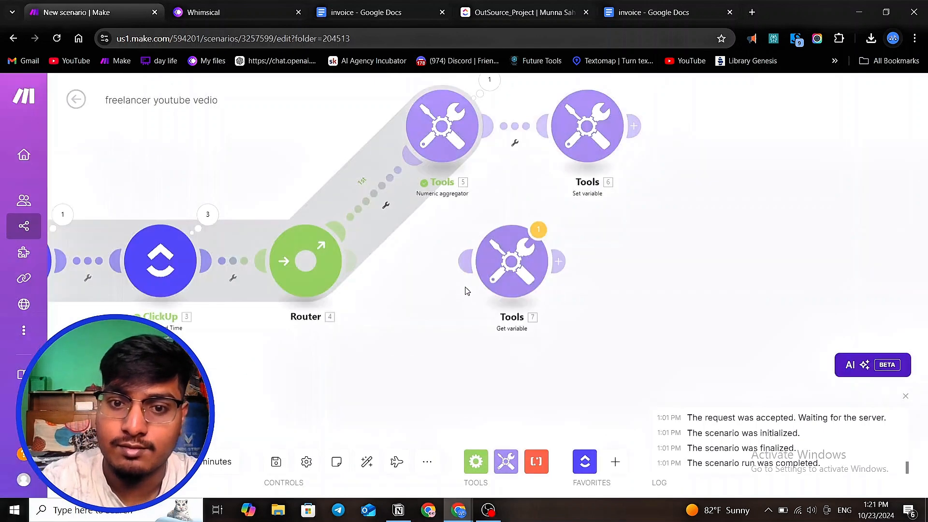
left_click_drag(529, 284, 715, 312)
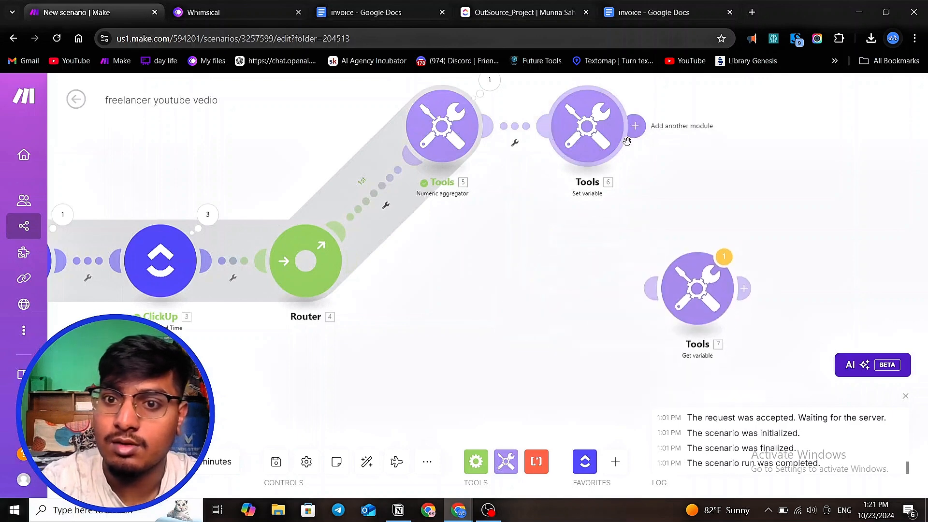
- Add another Tools Get variable module after the Set variable module
left_click(594, 143)
left_click(575, 218)
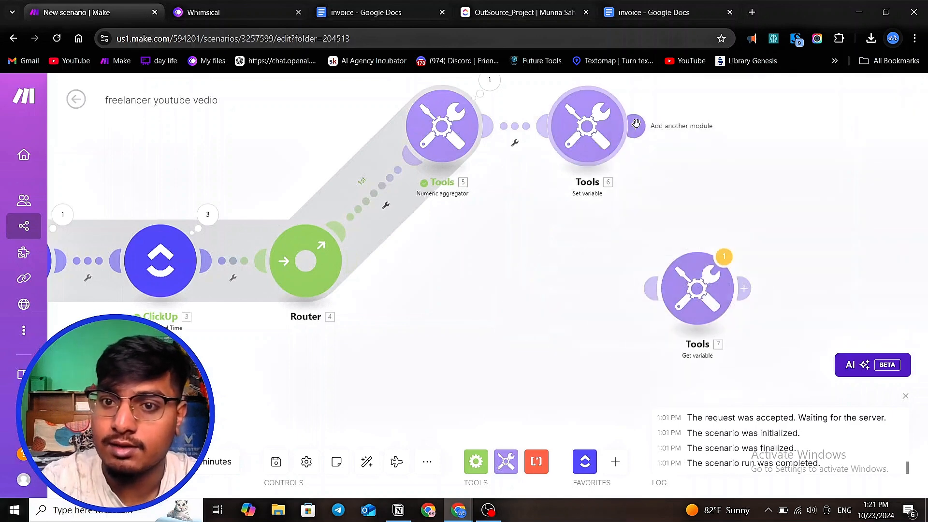
left_click(636, 125)
left_click(458, 203)
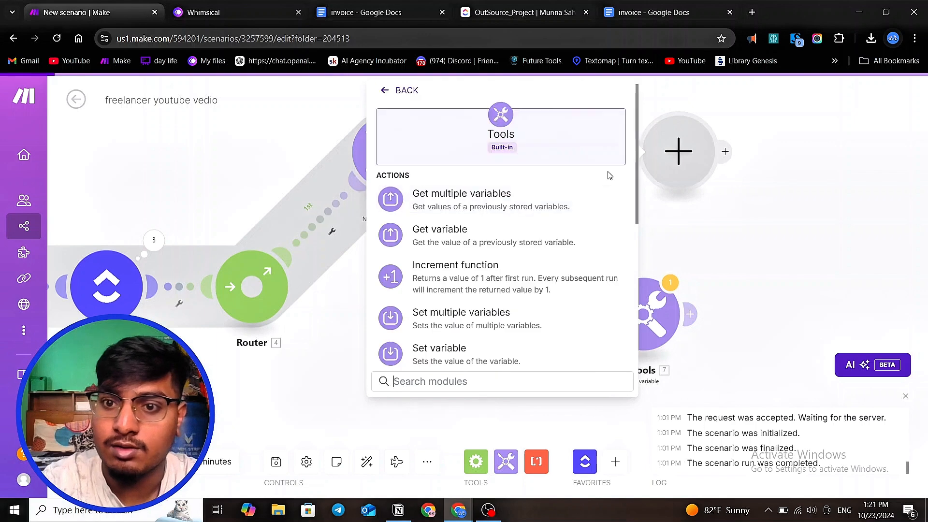
left_click(463, 241)
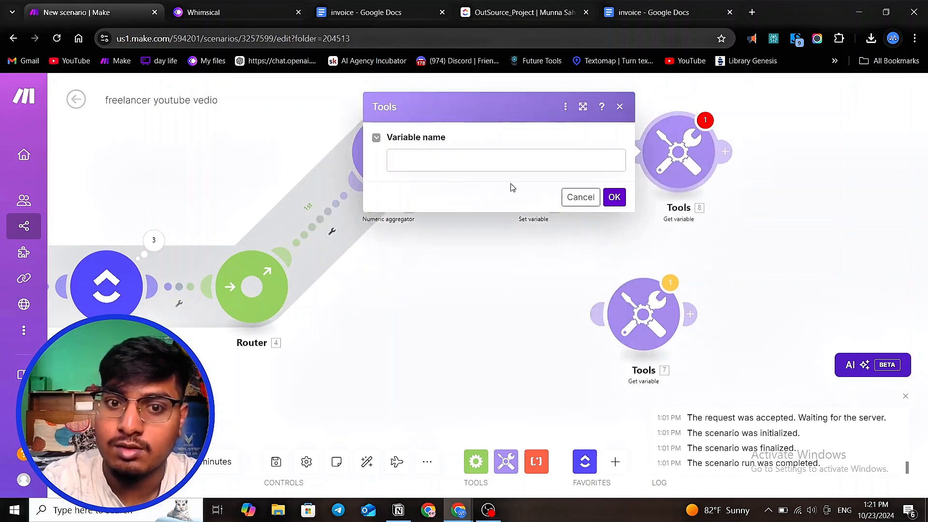
left_click(491, 160)
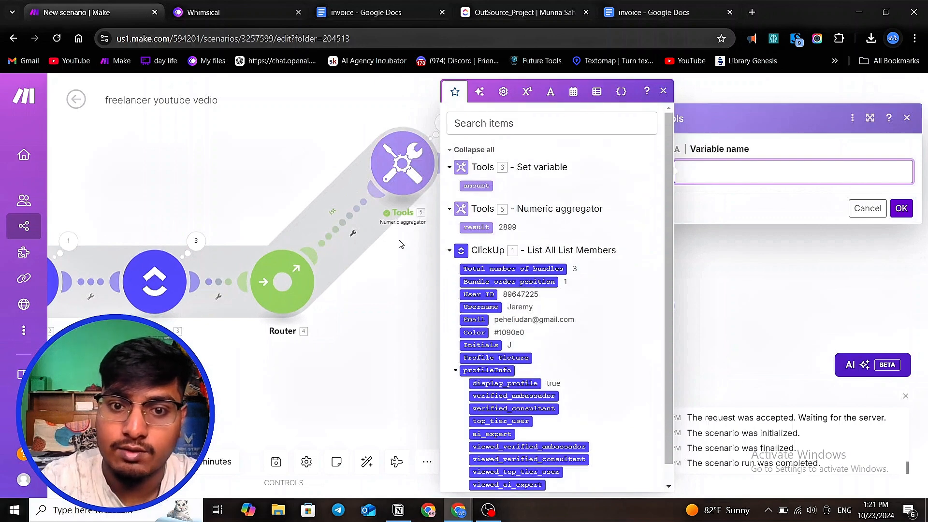
left_click(407, 250)
- Rearrange the numeric aggregator and Set variable modules on the canvas
scroll(425, 246, "down", 3)
scroll(219, 288, "up", 3)
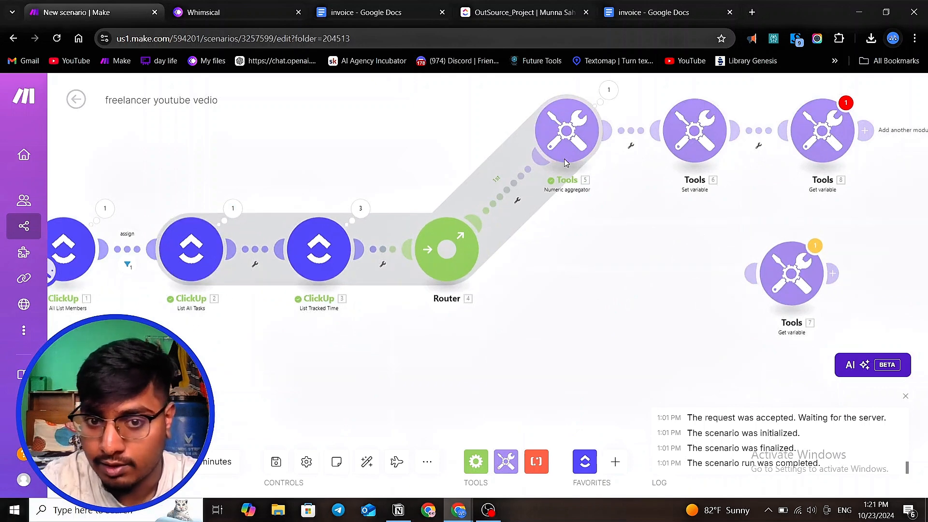
left_click(393, 249)
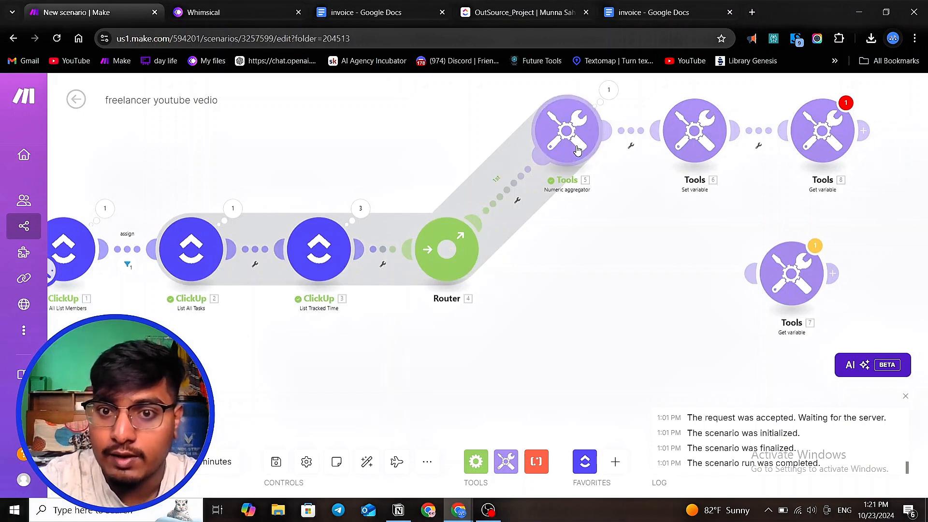
left_click_drag(574, 146, 572, 132)
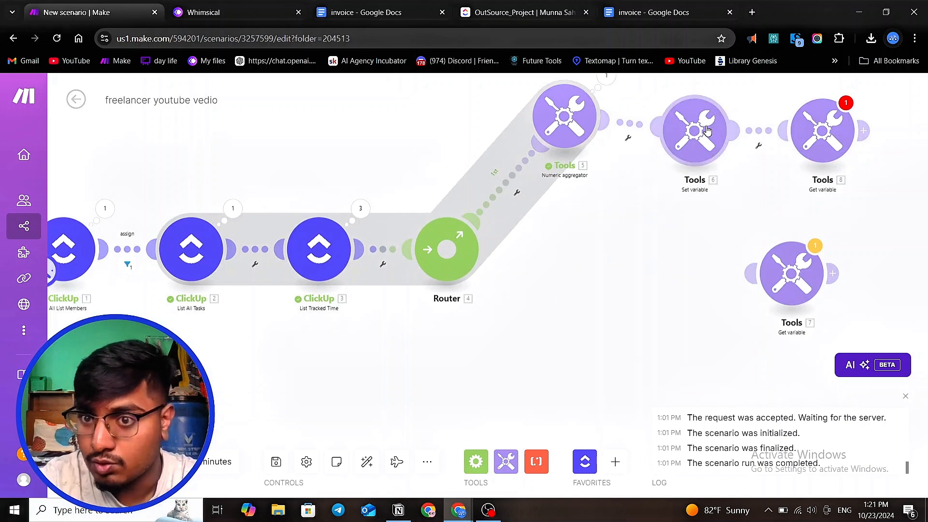
left_click_drag(705, 131, 716, 116)
scroll(613, 180, "down", 3)
scroll(670, 151, "up", 2)
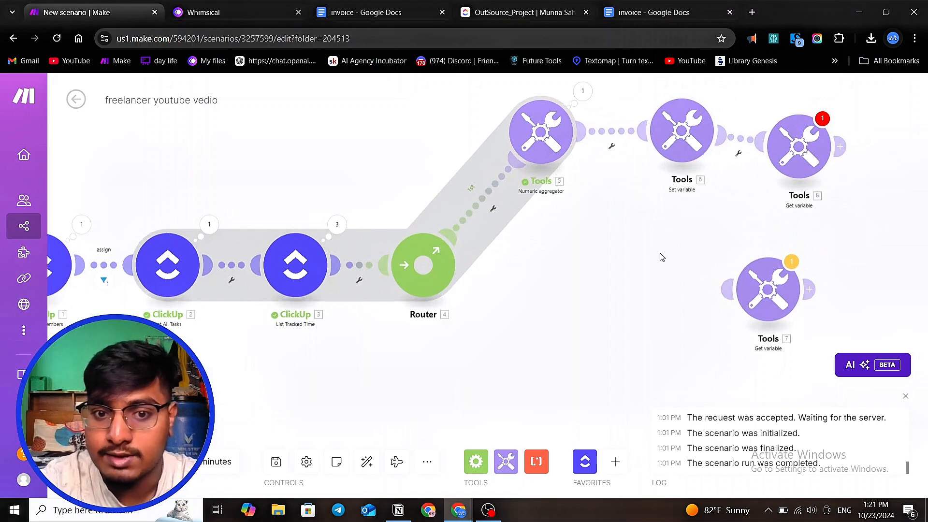
- Add a second route to the router and place a Tools Text aggregator module on it
left_click(421, 263)
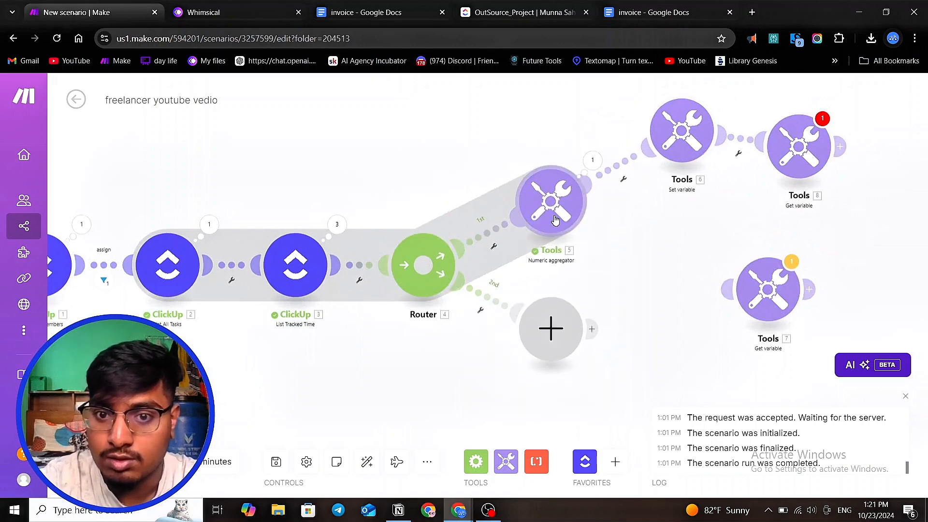
left_click_drag(550, 215, 517, 158)
left_click_drag(557, 333, 600, 288)
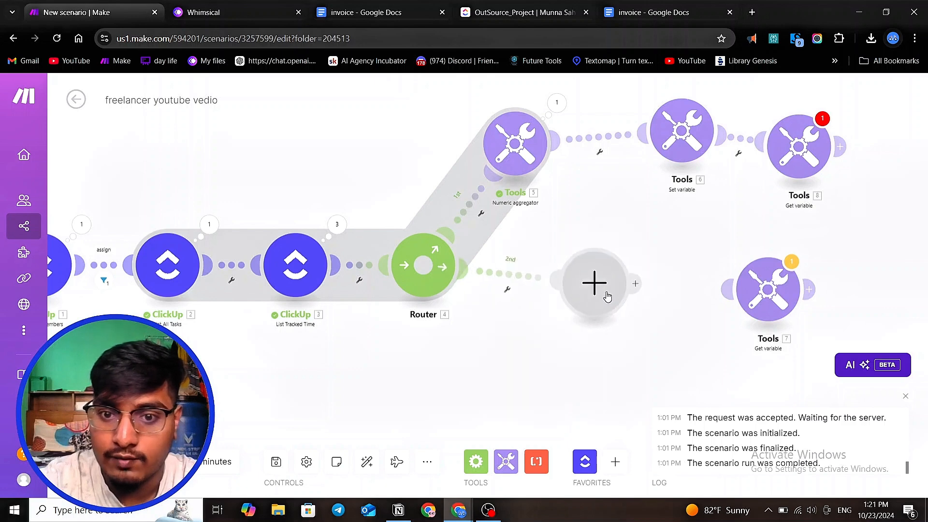
left_click(600, 288)
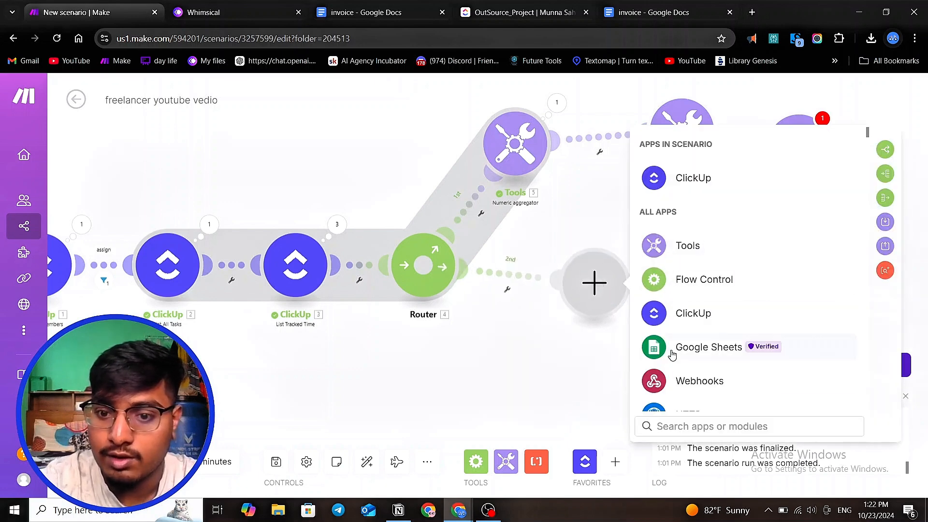
type("tex")
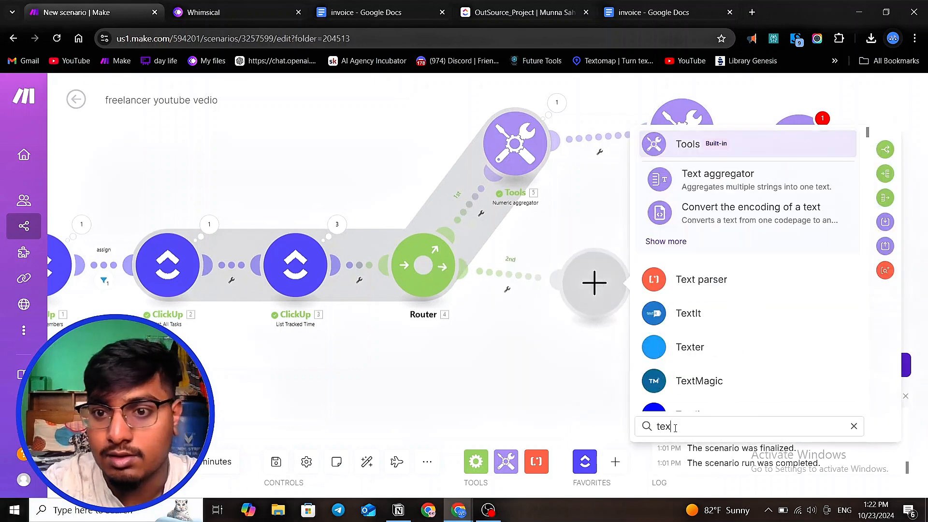
left_click(766, 182)
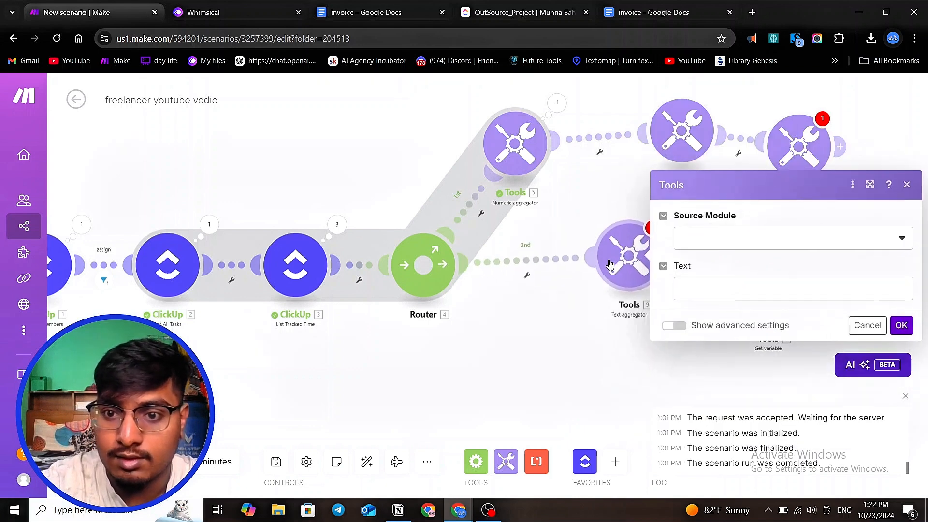
- Review the Text aggregator's source module options and the items available for its text field
left_click(712, 249)
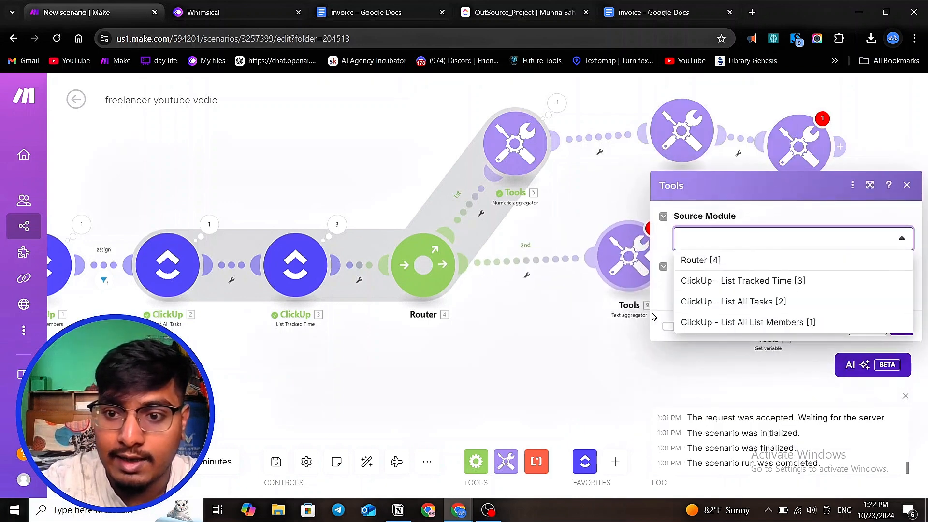
left_click_drag(537, 388, 541, 388)
left_click(582, 386)
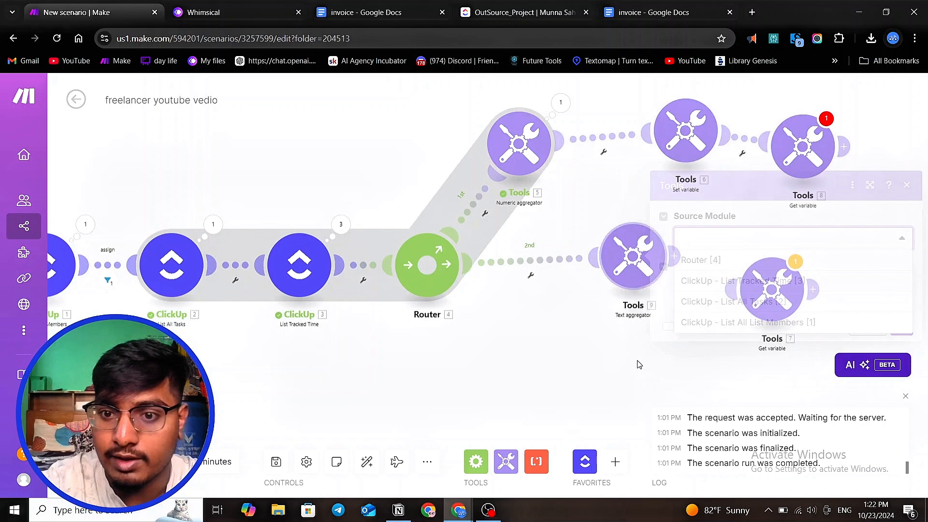
left_click(646, 263)
left_click(691, 289)
scroll(504, 274, "down", 3)
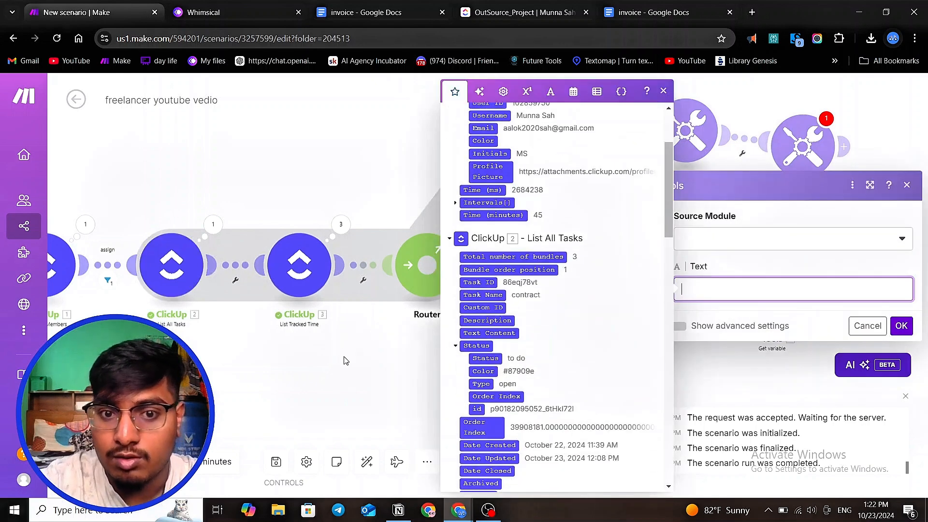
left_click(346, 360)
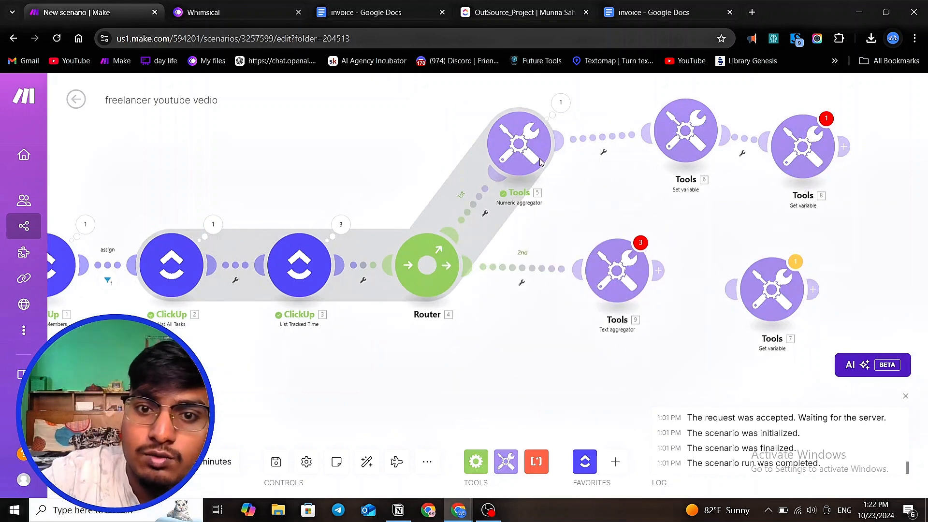
- Reposition the aggregator and variable modules and detach the Get variable module from the Set variable module
left_click_drag(524, 153, 563, 138)
left_click_drag(625, 266, 627, 261)
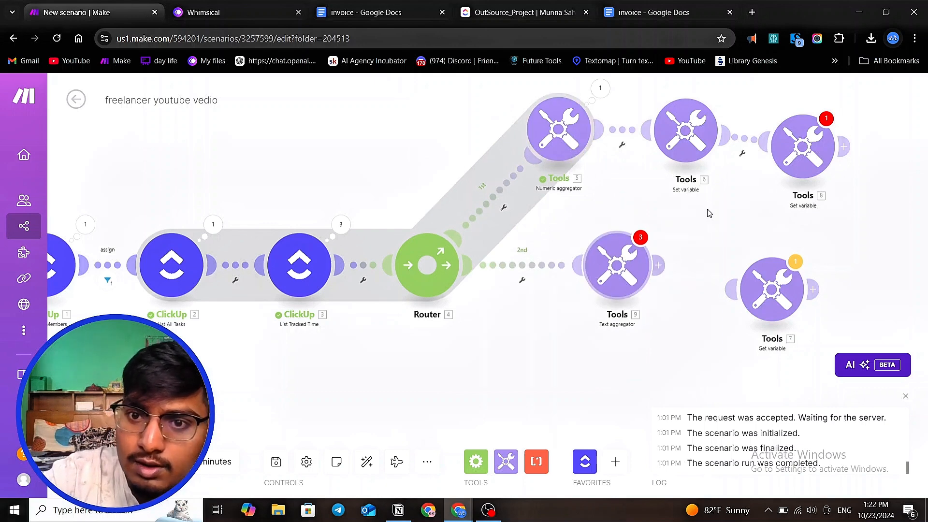
left_click_drag(798, 154, 827, 137)
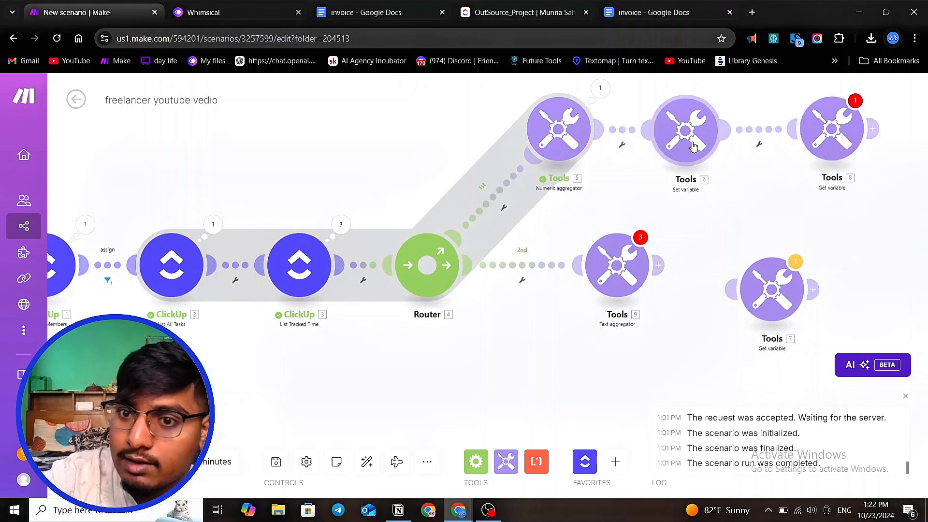
left_click_drag(710, 145, 726, 143)
left_click(766, 143)
left_click(780, 160)
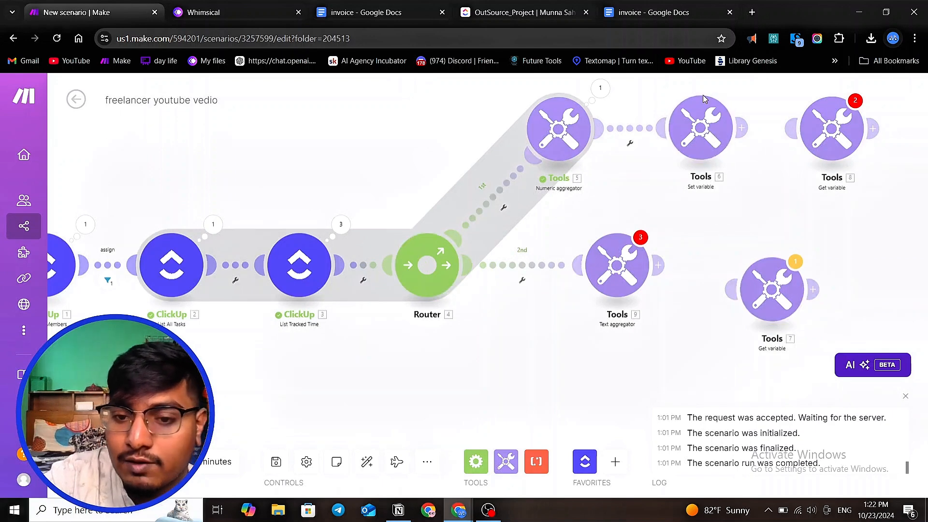
- Connect the other Get variable module after the Text aggregator and delete the detached Get variable module
left_click_drag(789, 289, 773, 268)
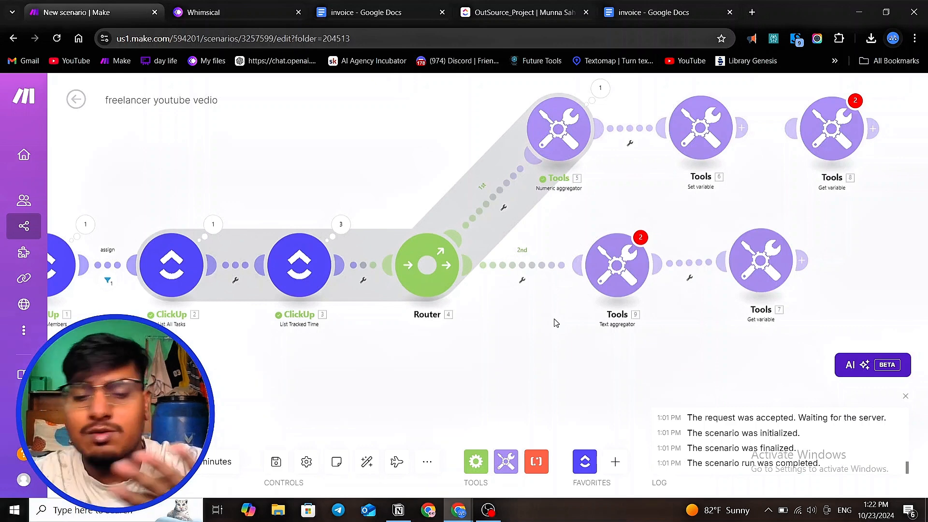
scroll(404, 313, "down", 3)
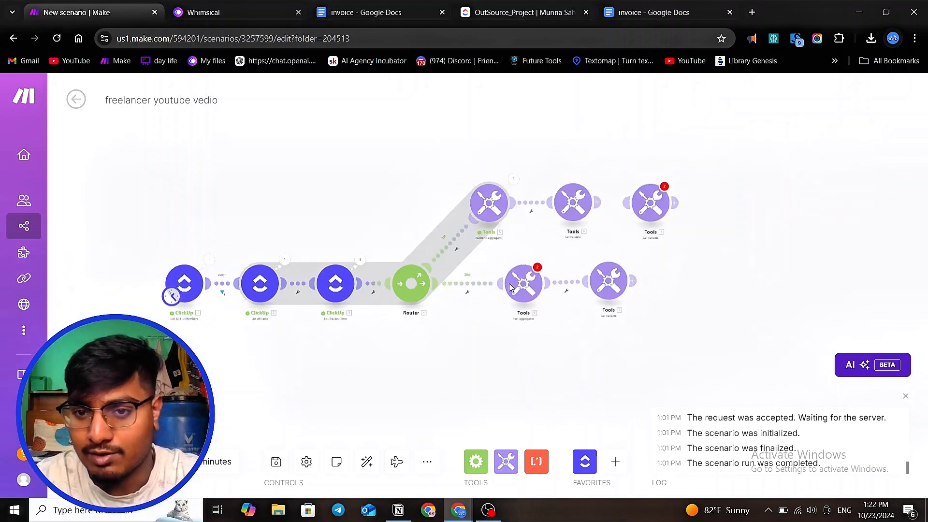
scroll(573, 262, "up", 3)
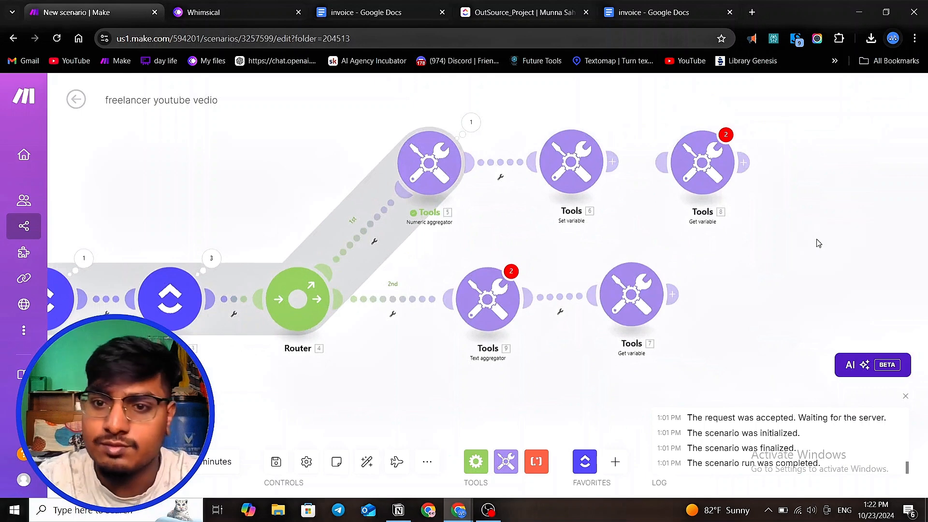
left_click_drag(818, 244, 653, 96)
key("Delete")
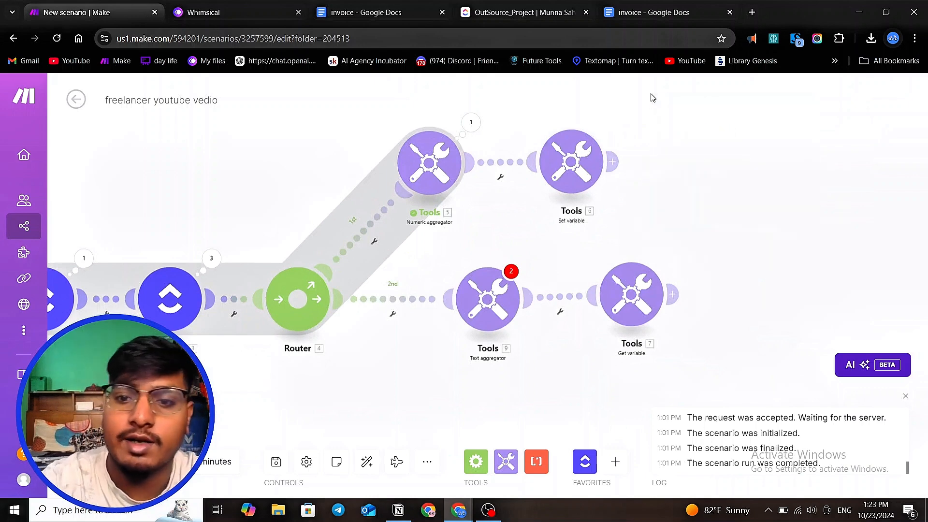
- Set the Text aggregator's source module to ClickUp - List All Tasks [2]
scroll(582, 280, "down", 3)
scroll(565, 233, "up", 2)
left_click_drag(564, 233, 556, 232)
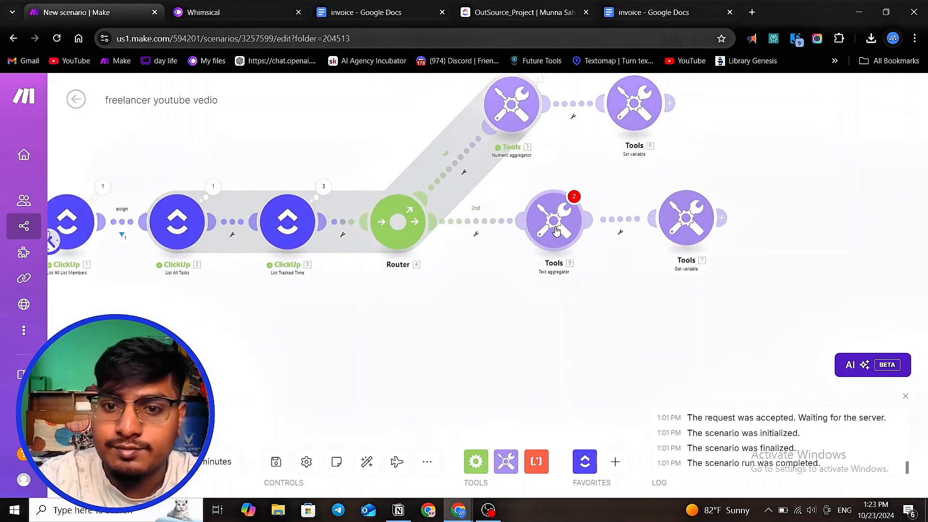
left_click(555, 232)
left_click(661, 209)
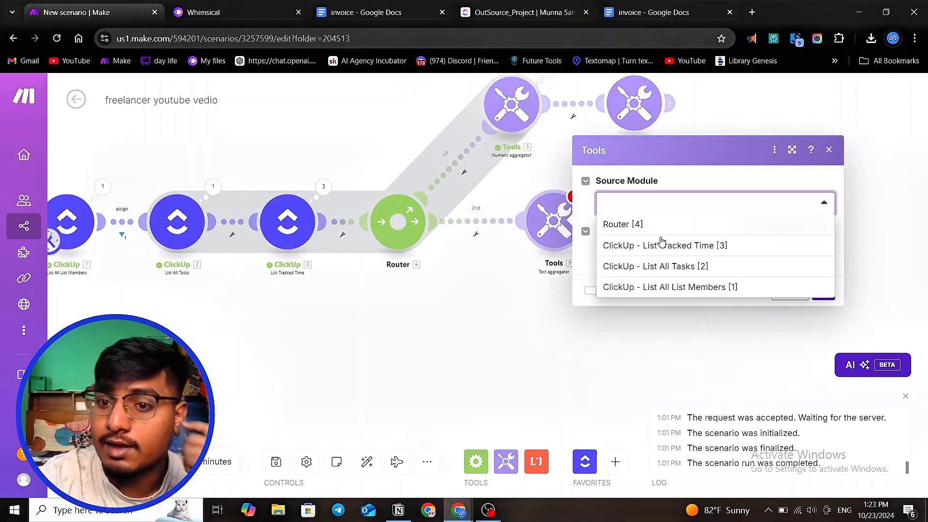
left_click(672, 266)
left_click(639, 261)
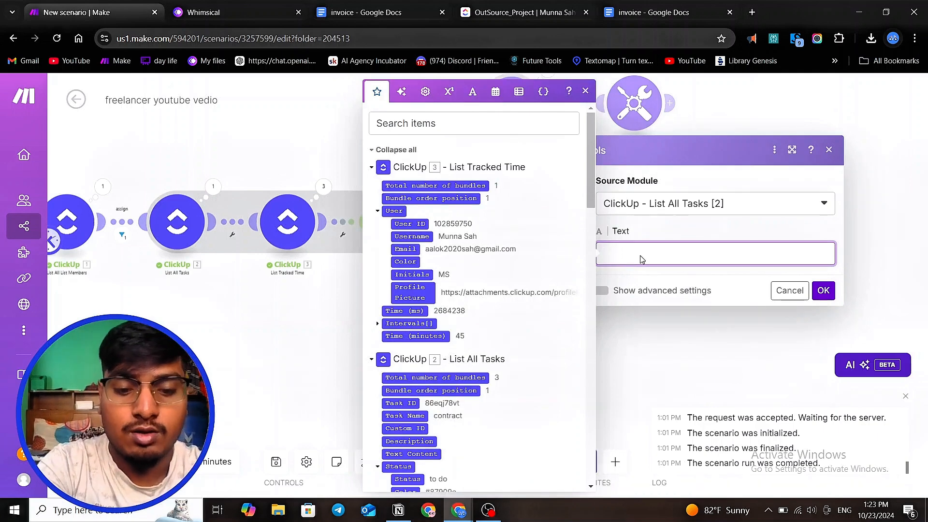
- Compose the aggregator text from Creator: Username, "do this", Task Name and "for th is duration"
type("YOu")
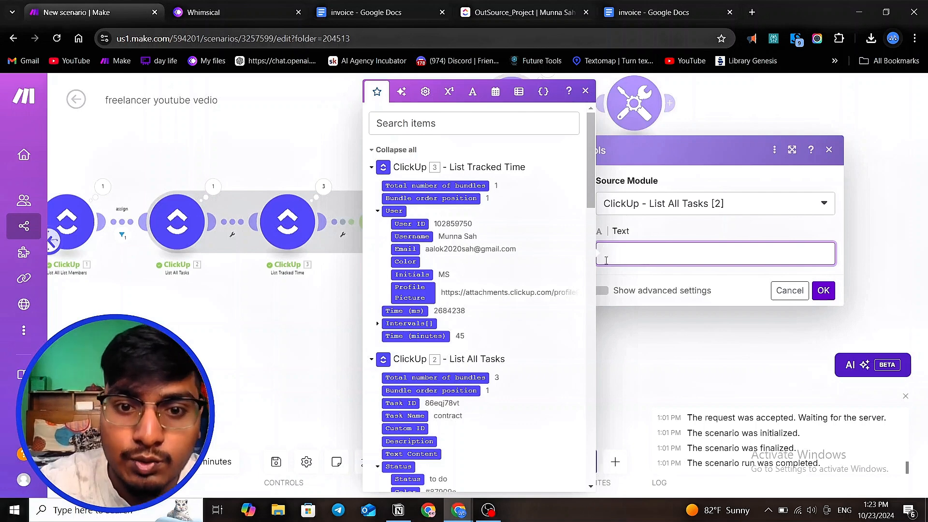
scroll(433, 247, "down", 3)
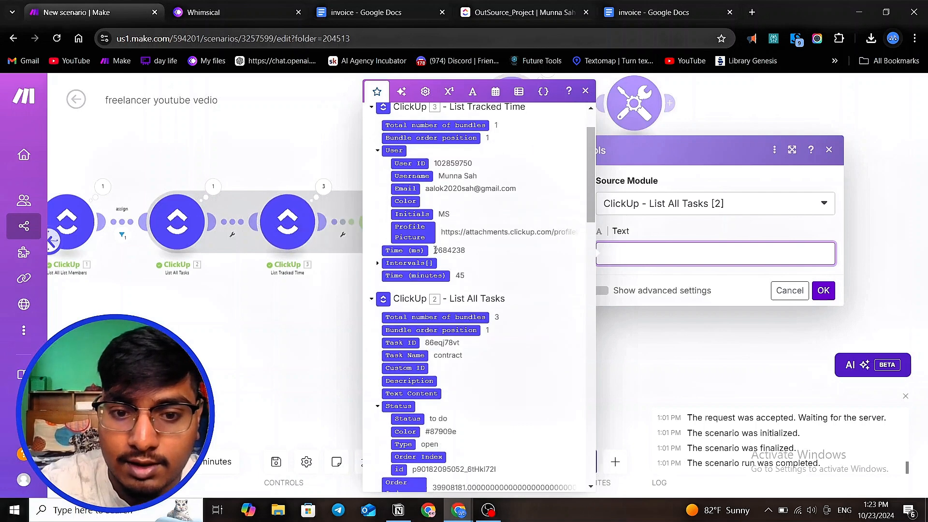
scroll(435, 251, "down", 3)
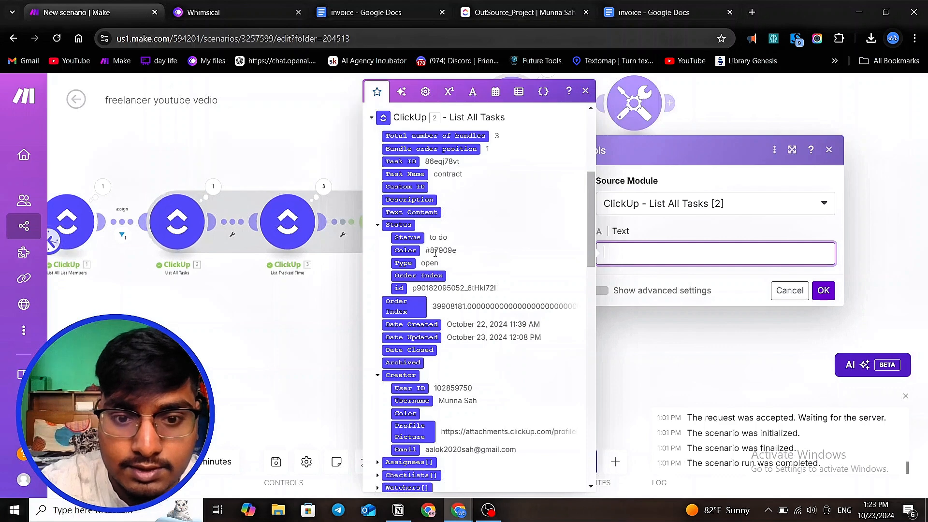
left_click(411, 400)
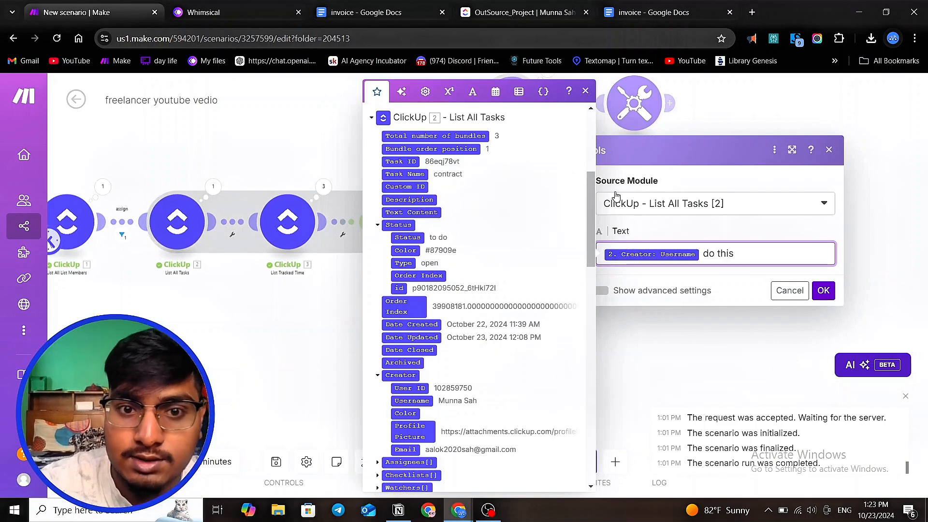
left_click(412, 174)
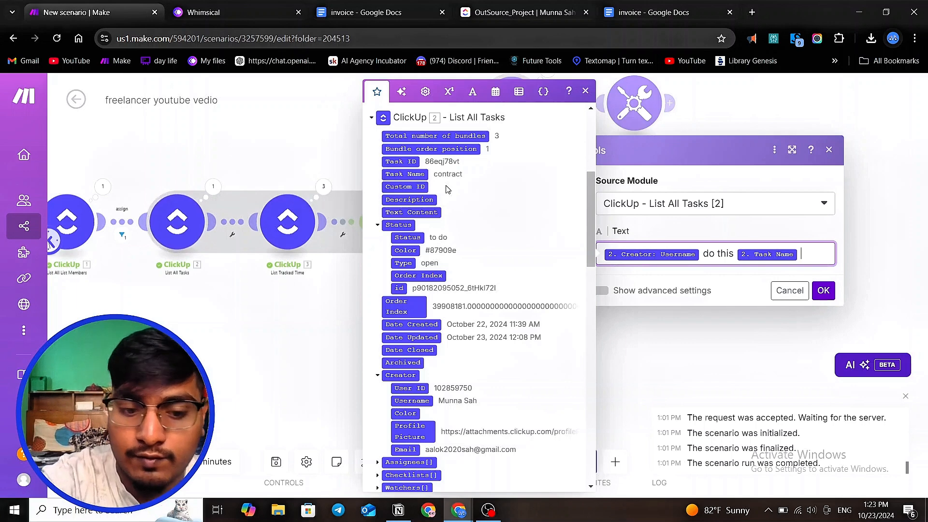
type("for this")
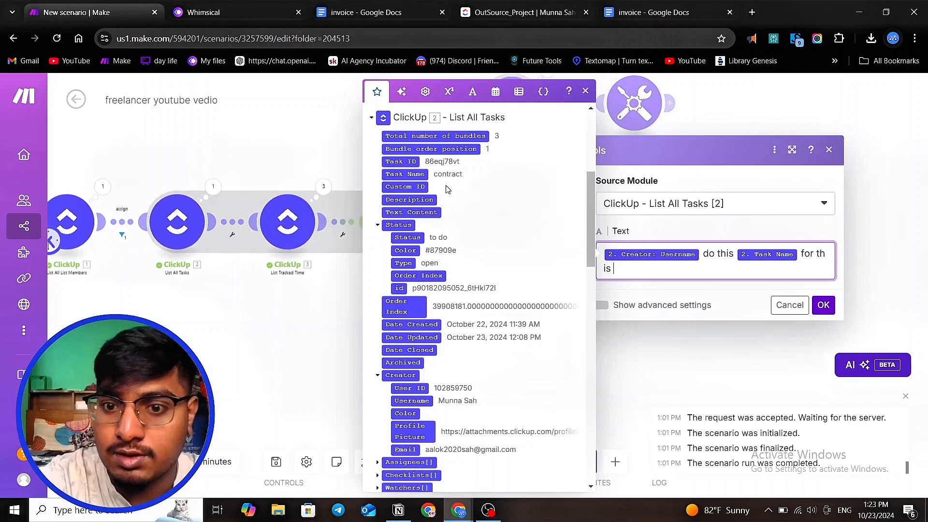
key("BackSpace")
key("BackSpace")
key("BackSpace")
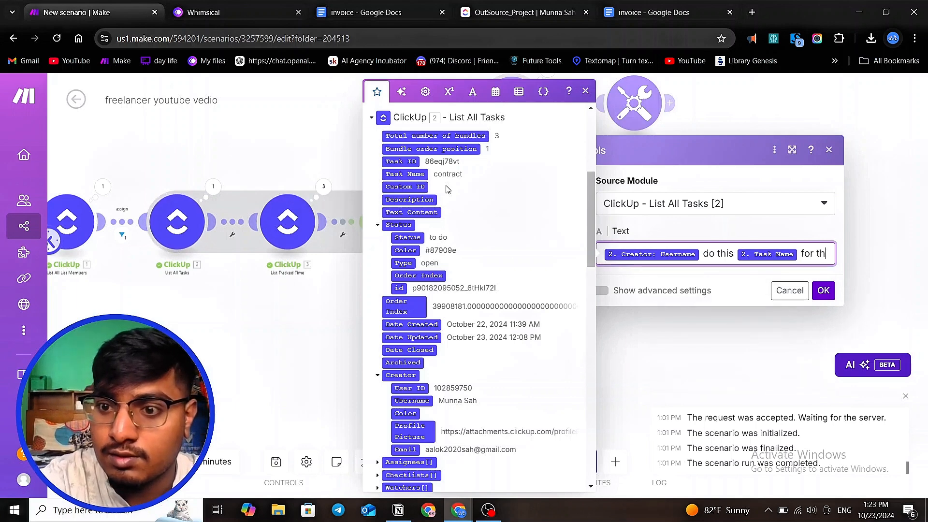
type("is duration")
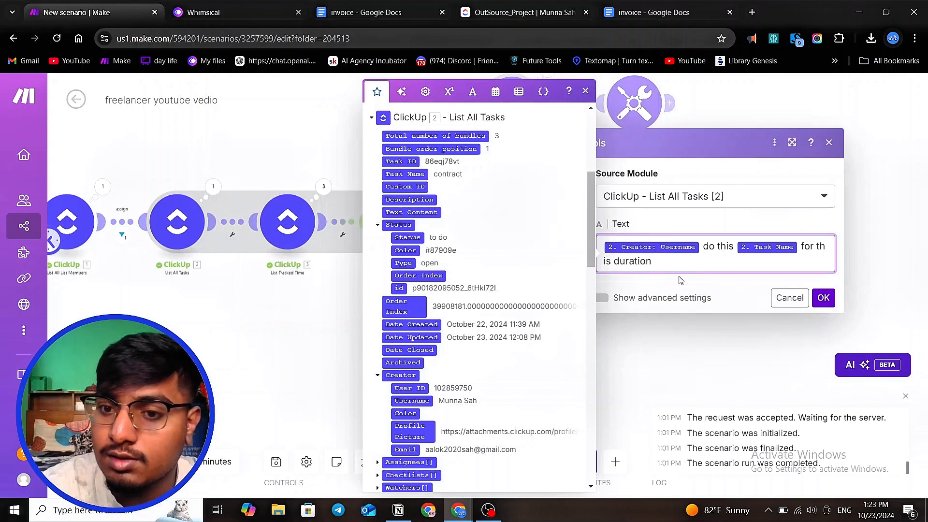
- Unlink the Router from the List Tracked Time module
left_click(261, 342)
scroll(301, 332, "down", 3)
scroll(301, 331, "up", 4)
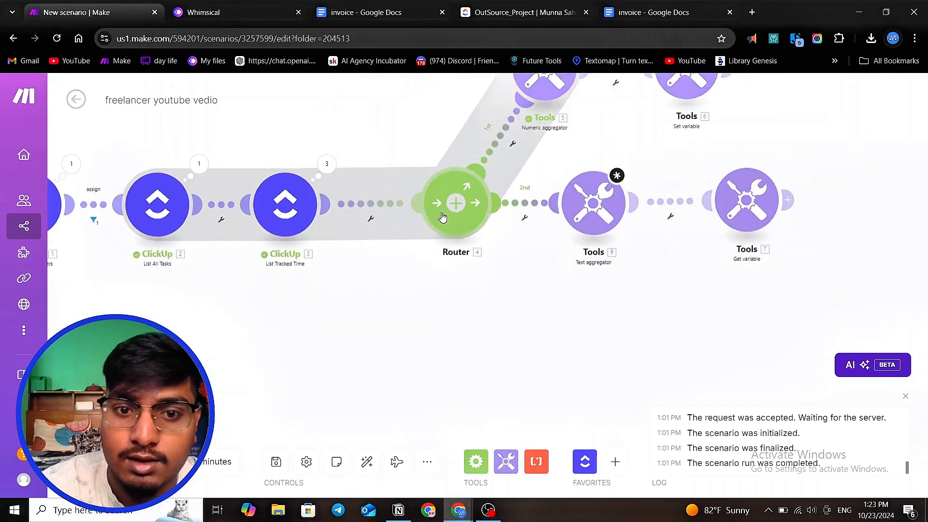
left_click(369, 215)
left_click(385, 234)
scroll(380, 235, "down", 2)
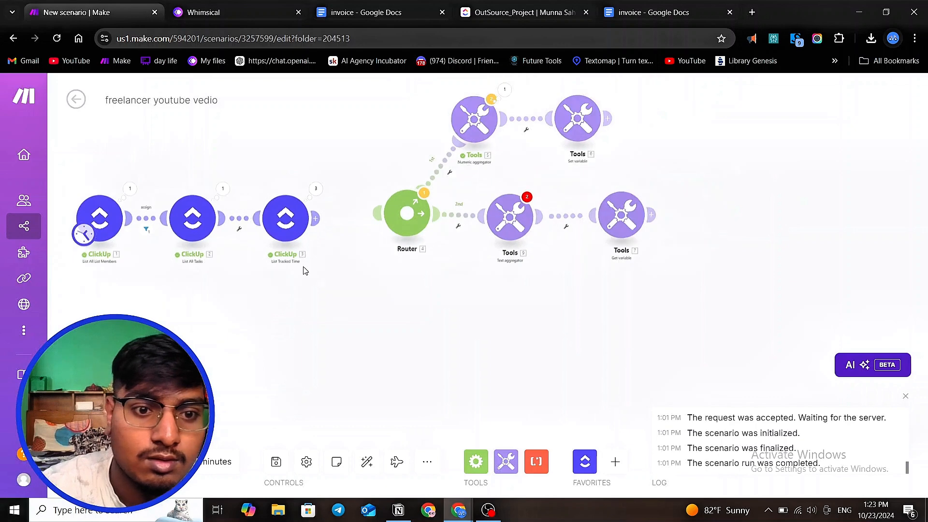
left_click_drag(288, 227, 281, 227)
left_click_drag(407, 221, 431, 225)
left_click(347, 229)
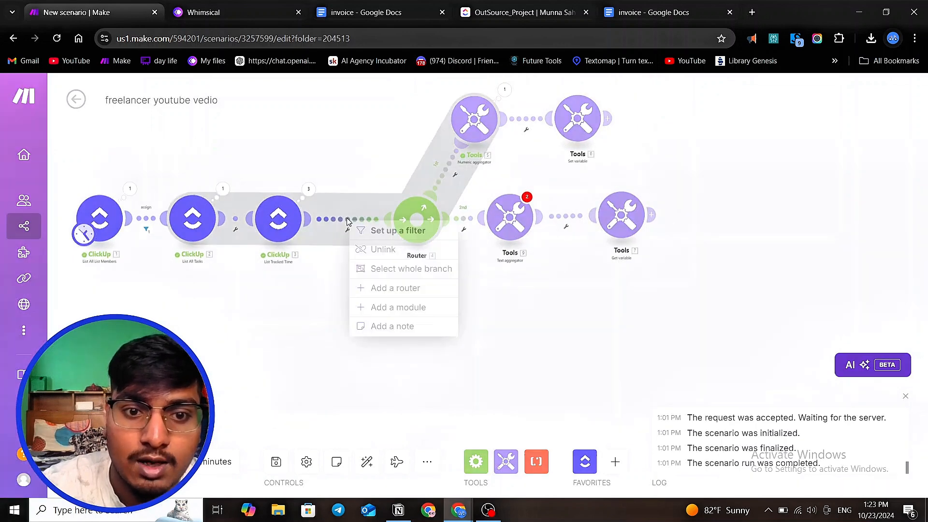
left_click(366, 249)
scroll(516, 253, "down", 2)
scroll(585, 274, "up", 4)
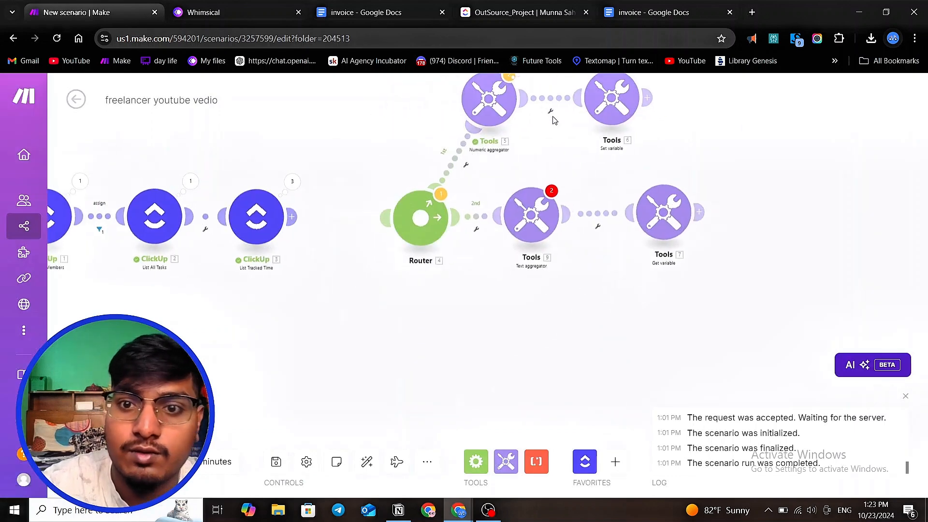
- Inspect the Set variable and Numeric aggregator settings and reconnect List Tracked Time to the Router
left_click(623, 103)
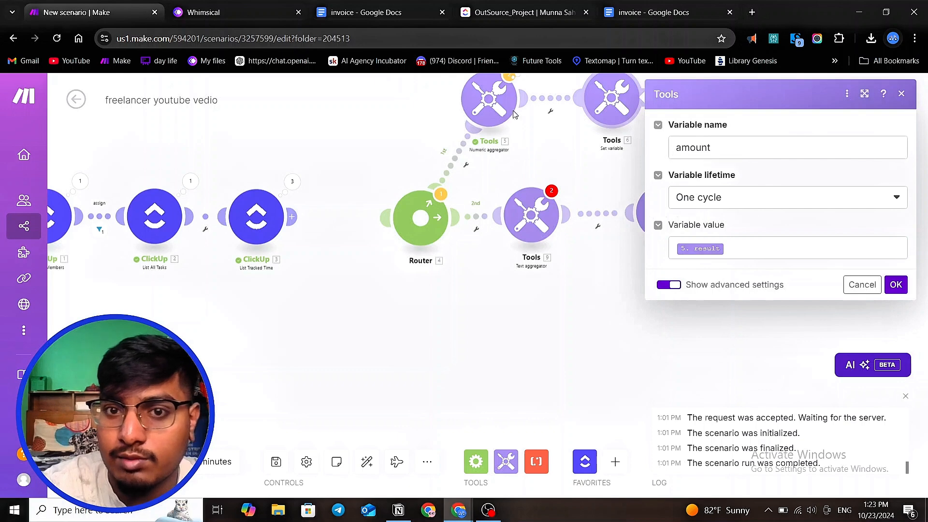
left_click(501, 98)
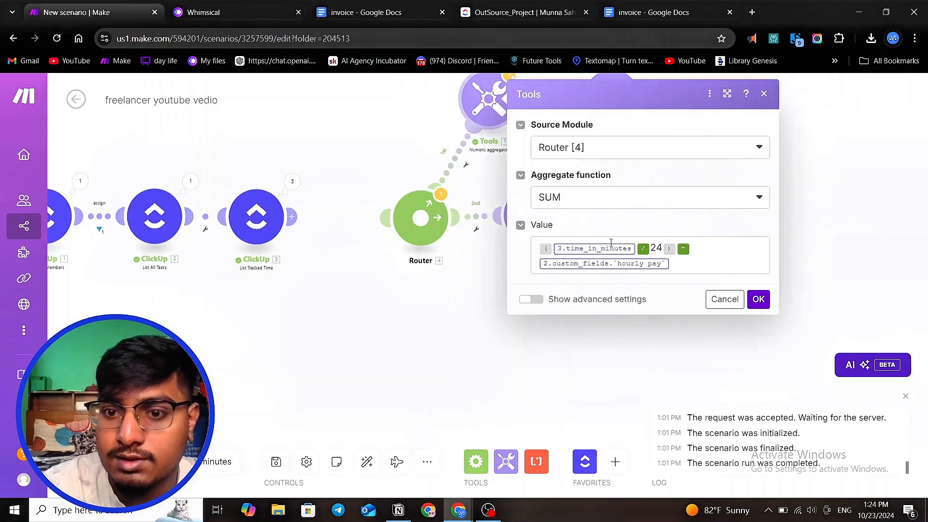
left_click(332, 251)
left_click_drag(312, 214, 387, 215)
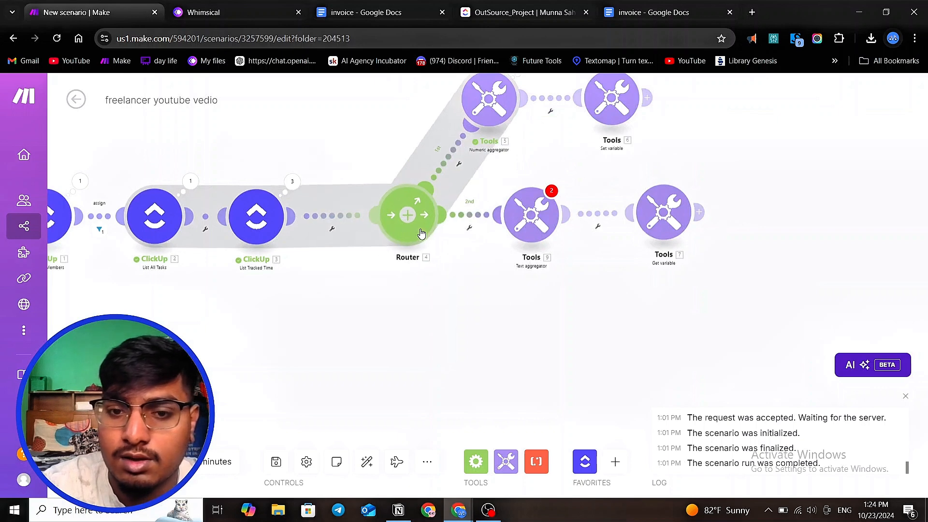
- Append a parenthesised expression dividing List Tracked Time's Time (minutes) by 24 after the aggregator's 'for this duration' text
scroll(534, 214, "up", 2)
left_click(538, 214)
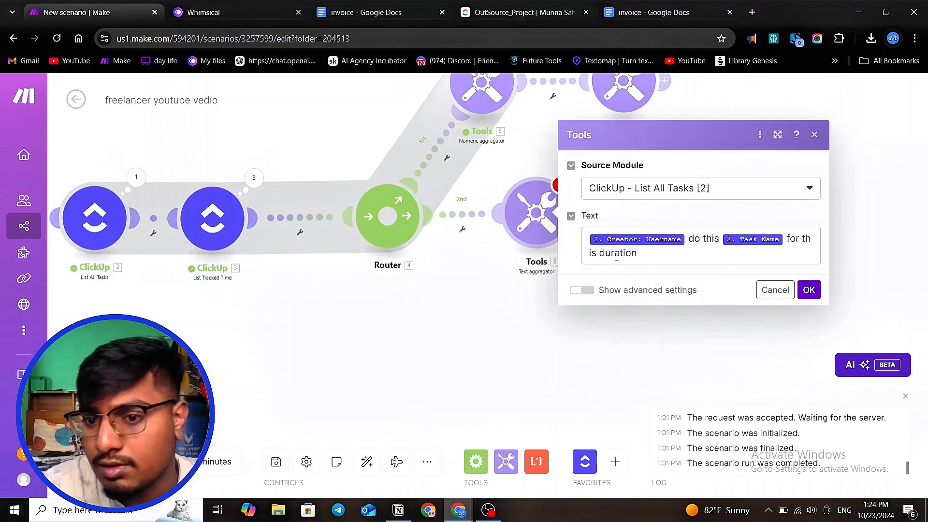
left_click(649, 257)
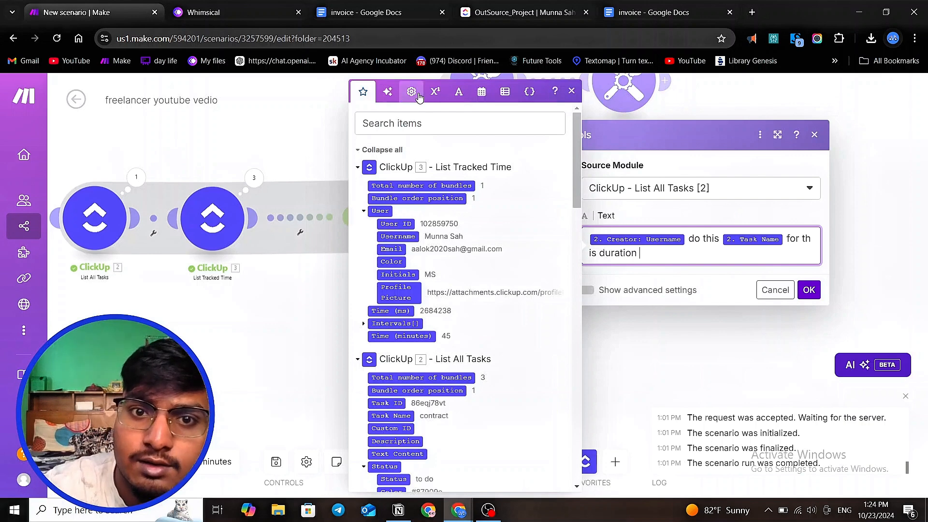
left_click(435, 91)
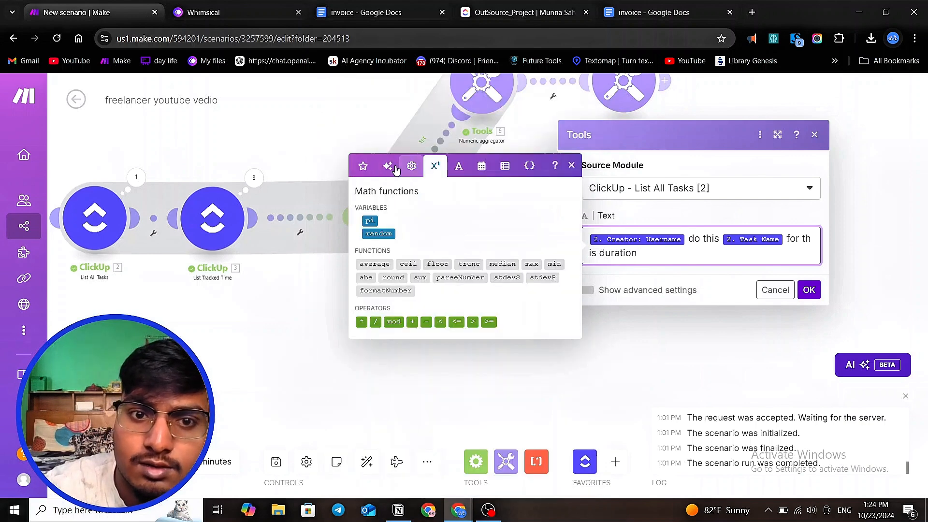
left_click(411, 165)
left_click(365, 256)
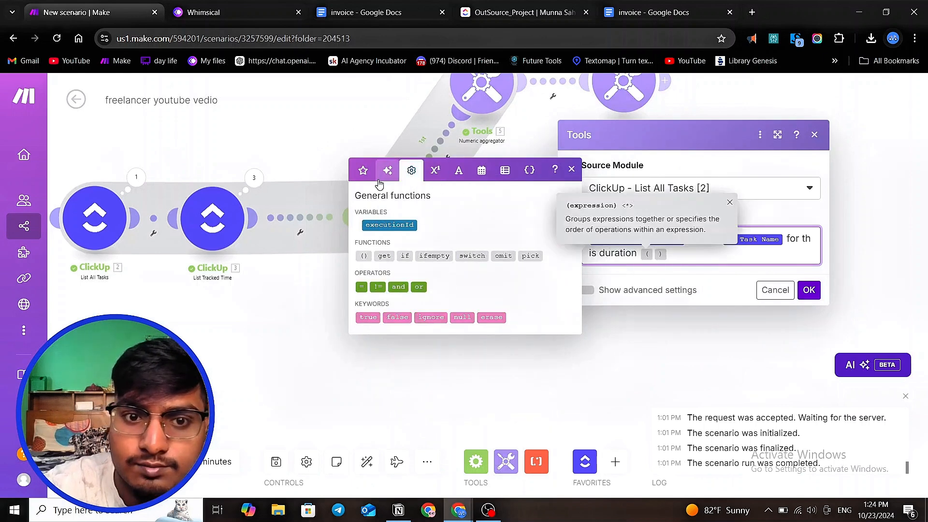
left_click(363, 170)
scroll(448, 278, "down", 1)
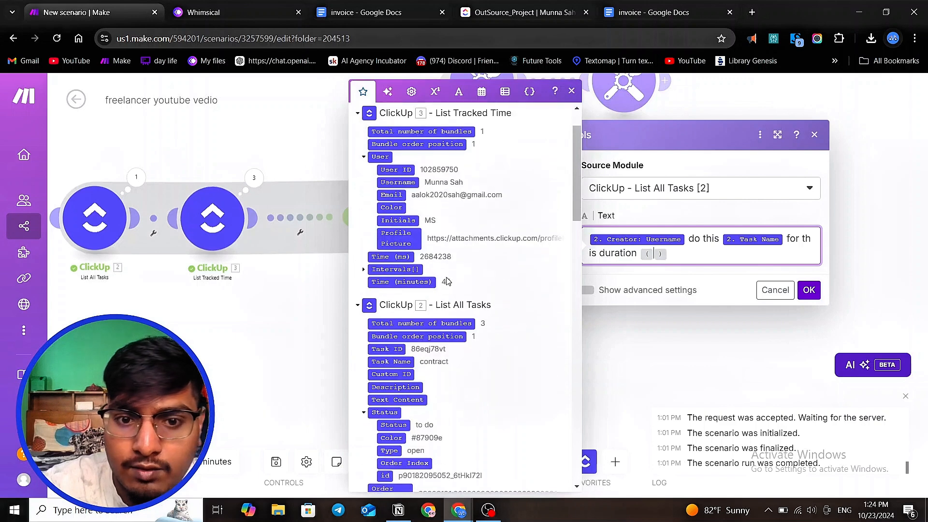
left_click(413, 276)
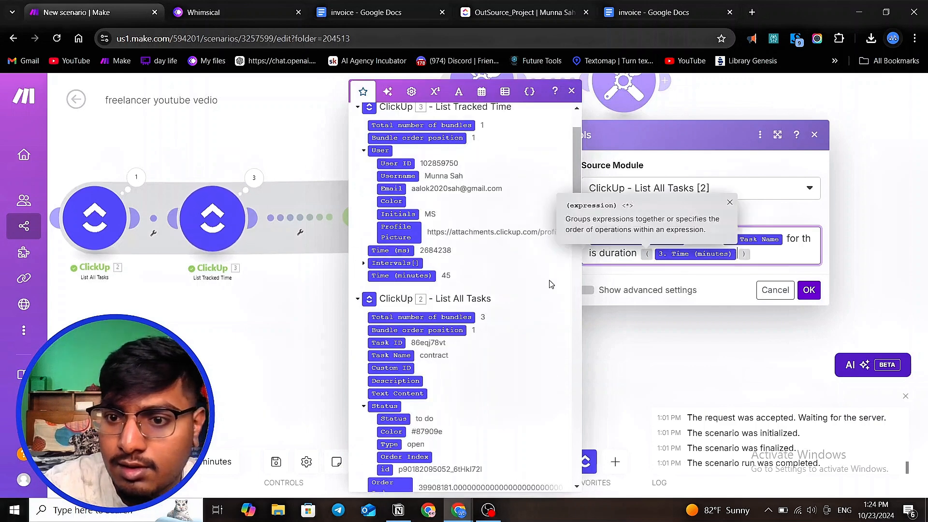
type("/")
key("BackSpace")
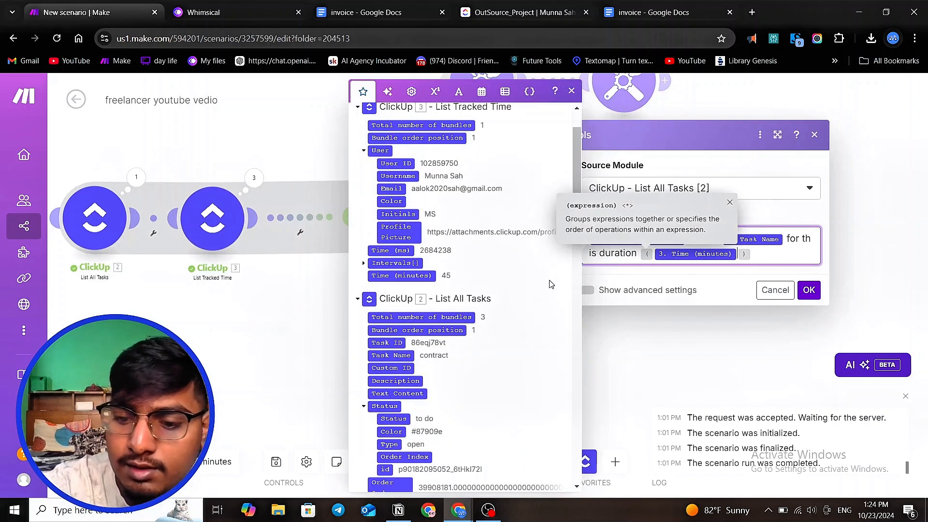
type("{{/}}")
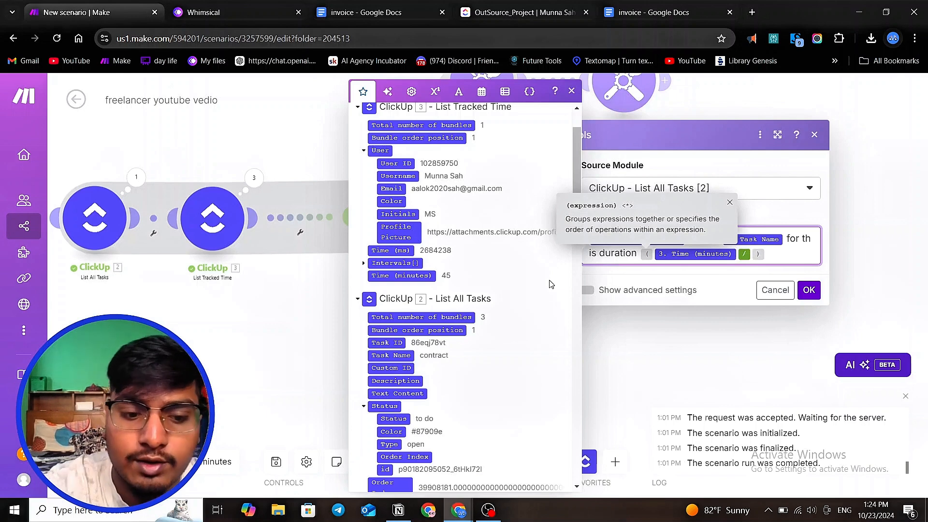
type("24")
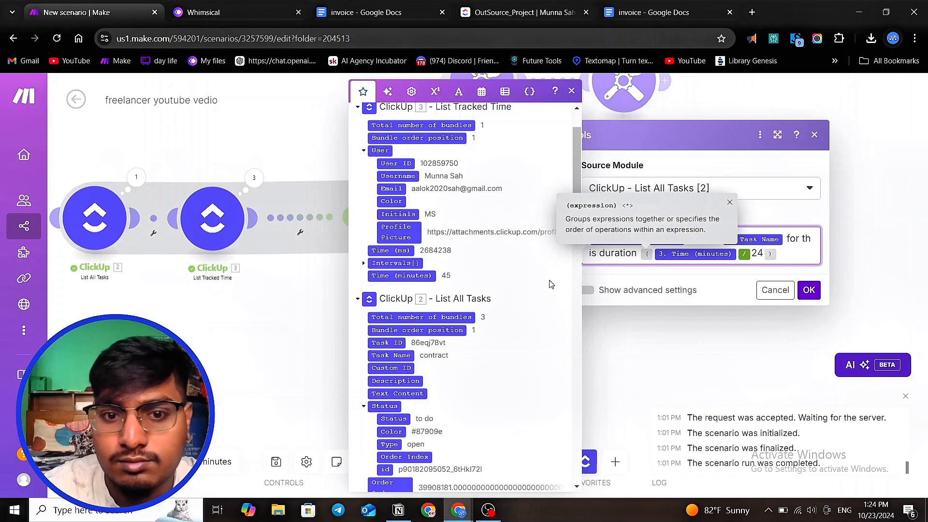
- Add ': payable →' followed by another parenthesised Time (minutes) / 24 expression to the aggregator text
left_click(364, 264)
left_click(364, 265)
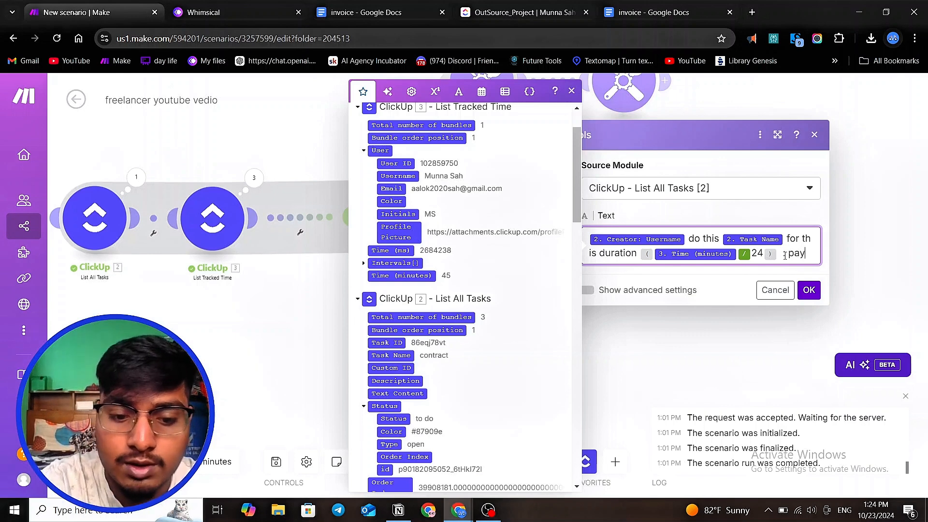
type("a bole")
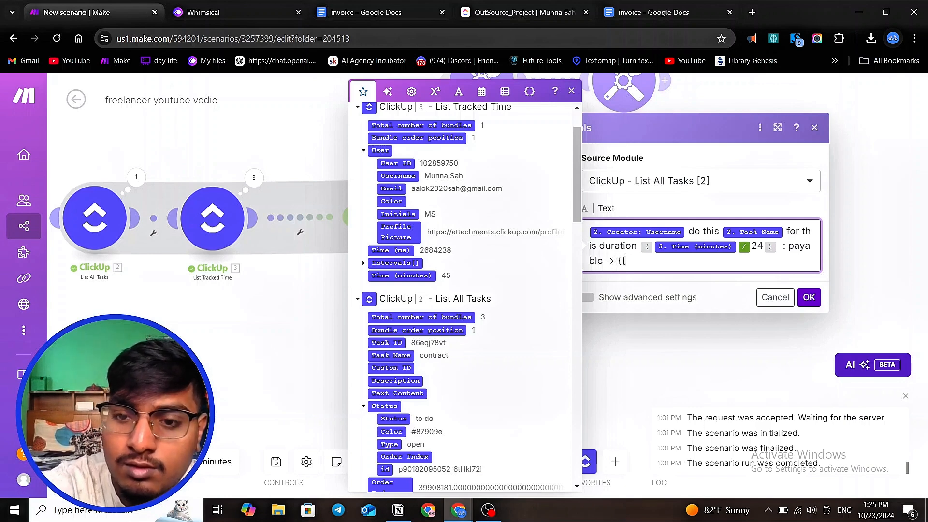
type("}")
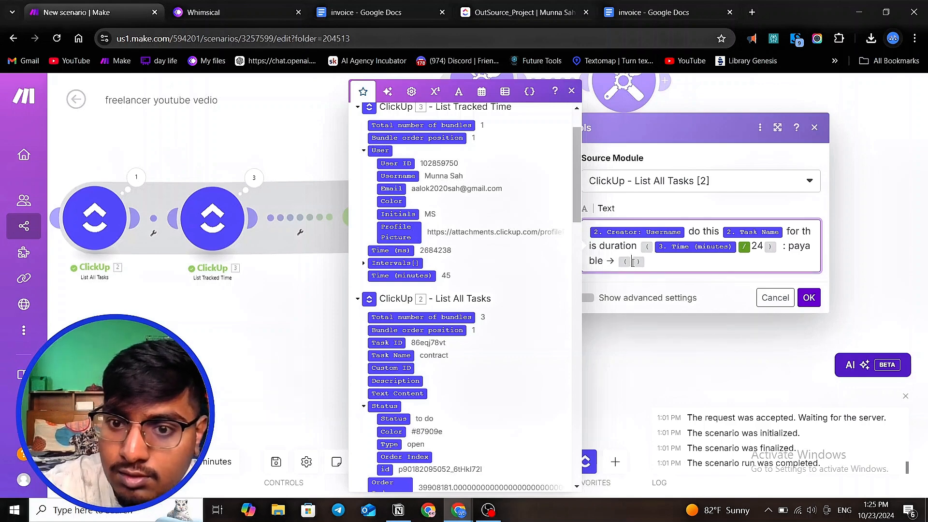
mouse_move(632, 262)
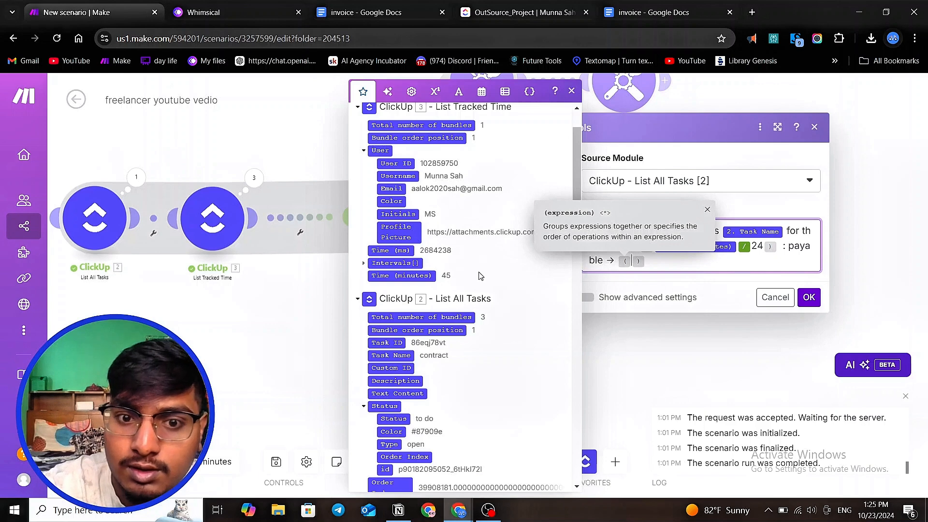
left_click(450, 277)
type("{{")
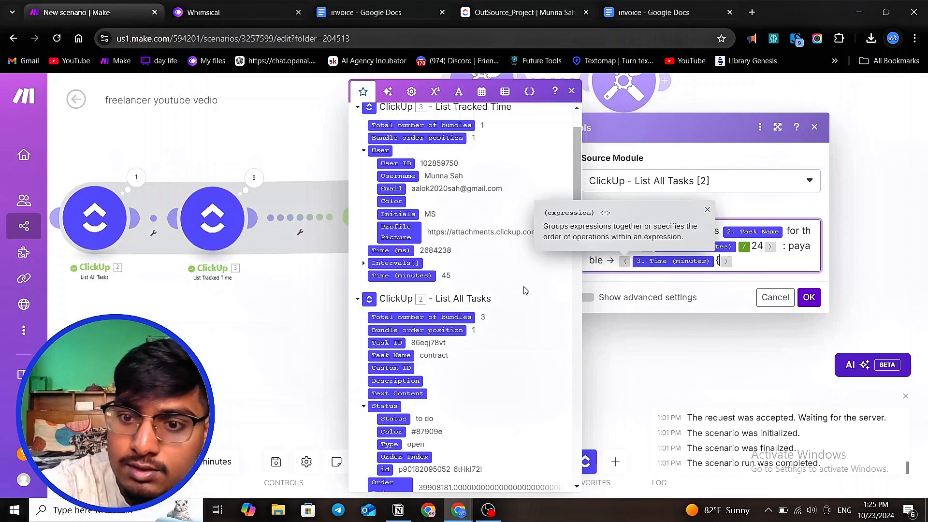
type("/}}")
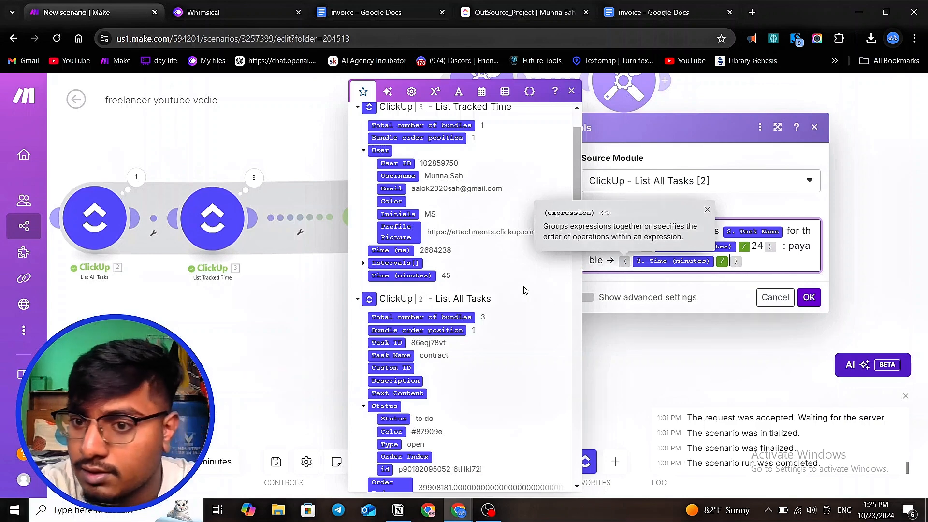
type("24")
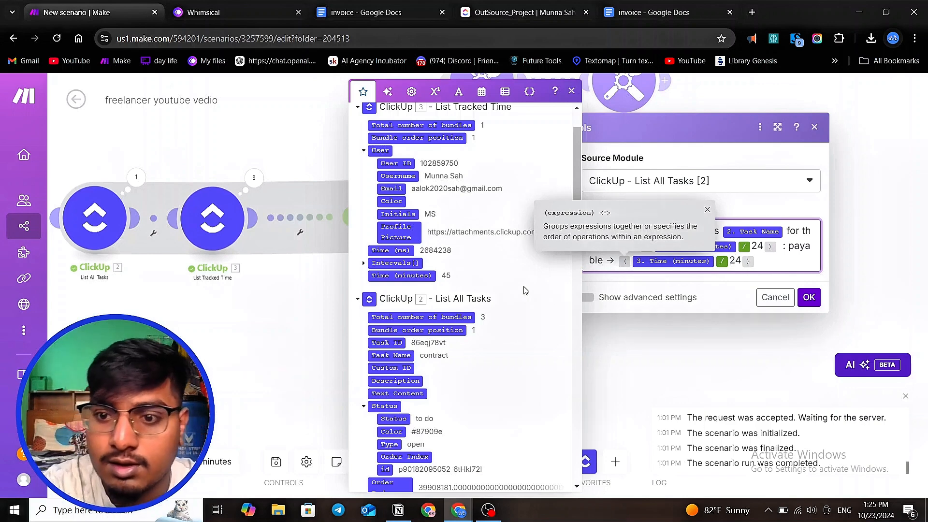
left_click(764, 261)
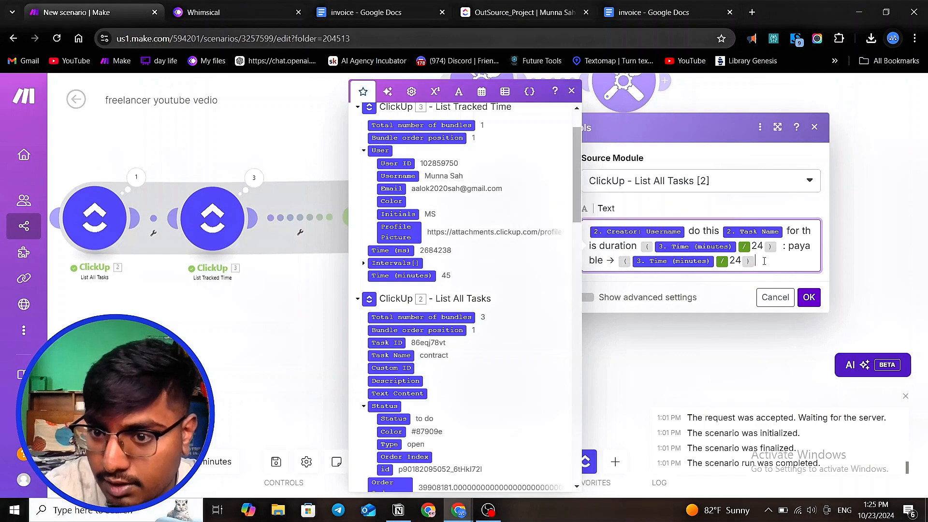
- Multiply that expression by the task's Custom Fields: hourly pay value
left_click(412, 91)
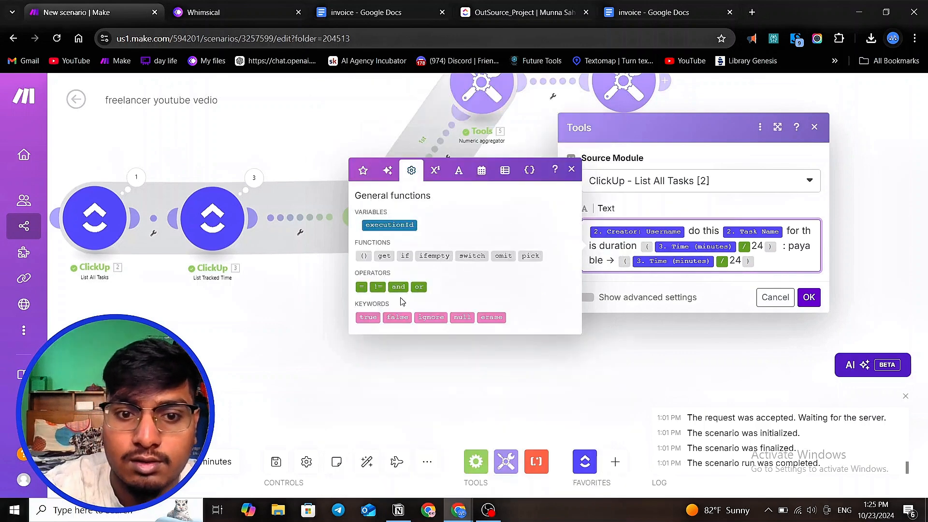
left_click(435, 170)
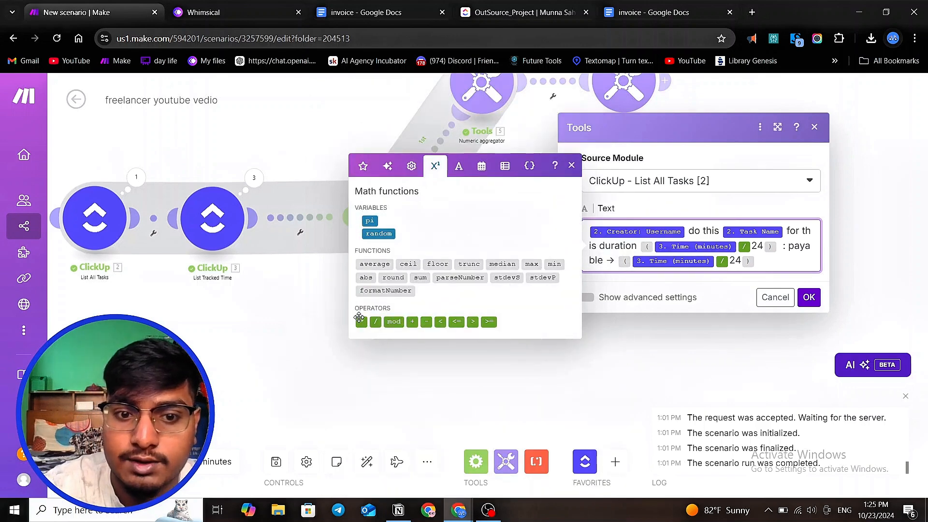
left_click(360, 320)
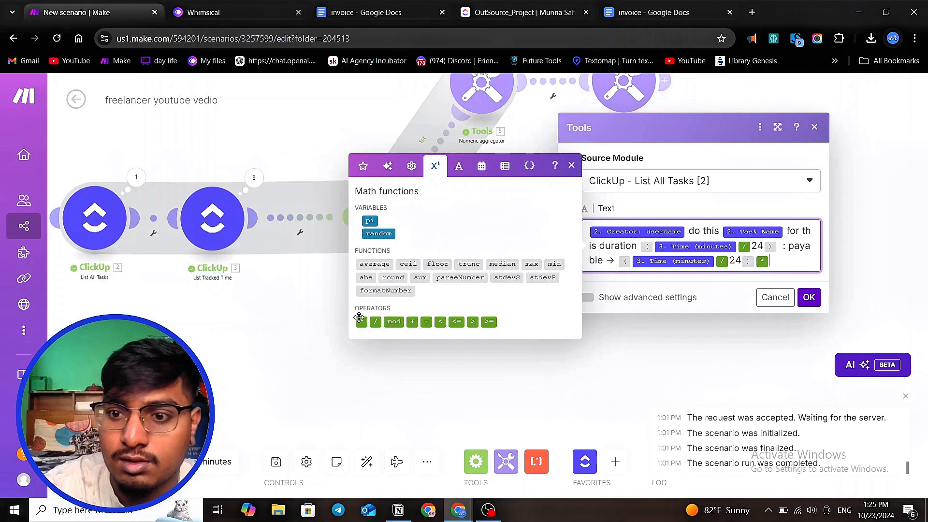
left_click(363, 165)
scroll(414, 314, "down", 10)
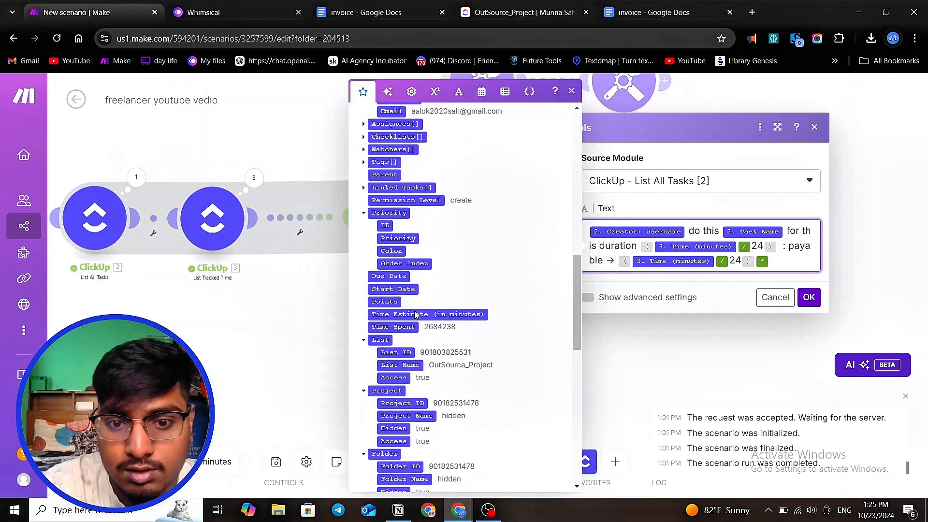
scroll(415, 314, "down", 5)
scroll(415, 314, "down", 4)
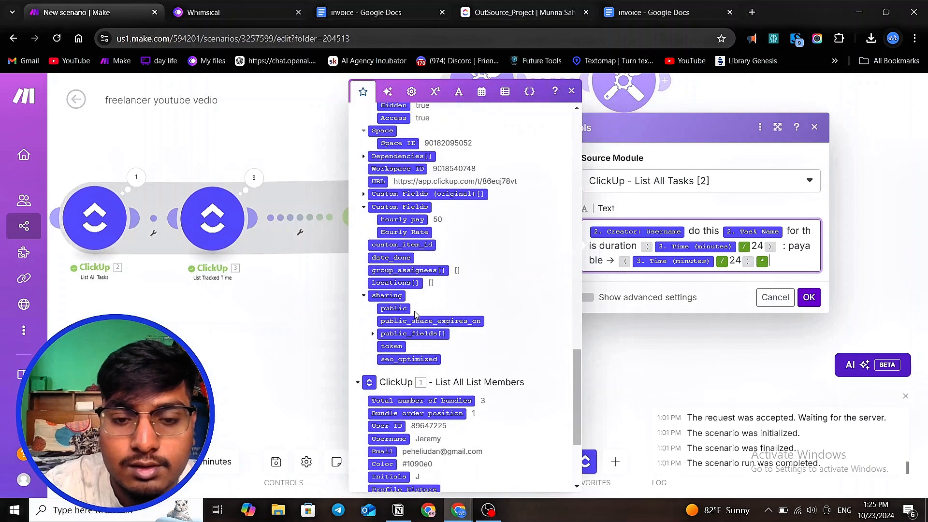
left_click(407, 220)
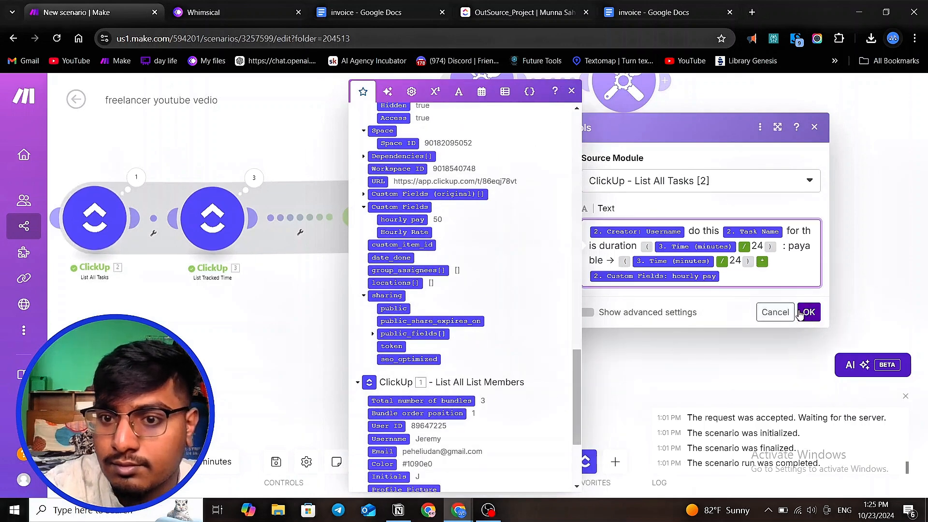
- Show the Text aggregator's advanced settings, set the Row separator to New row, and save the module
left_click(588, 313)
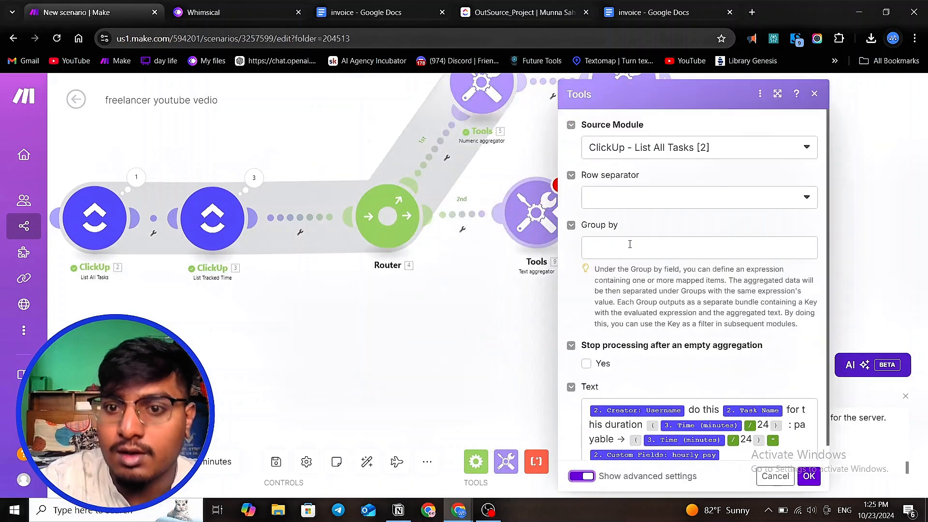
scroll(630, 244, "down", 1)
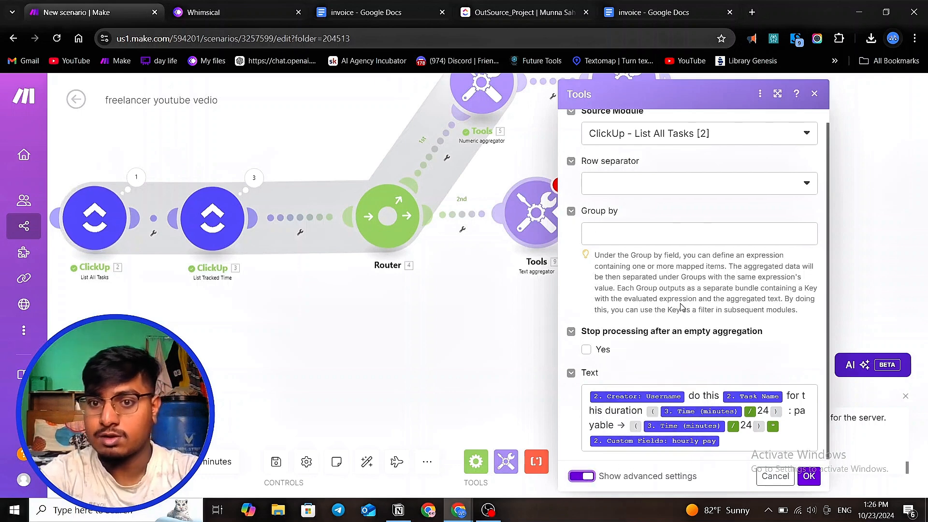
scroll(725, 174, "up", 1)
left_click(744, 202)
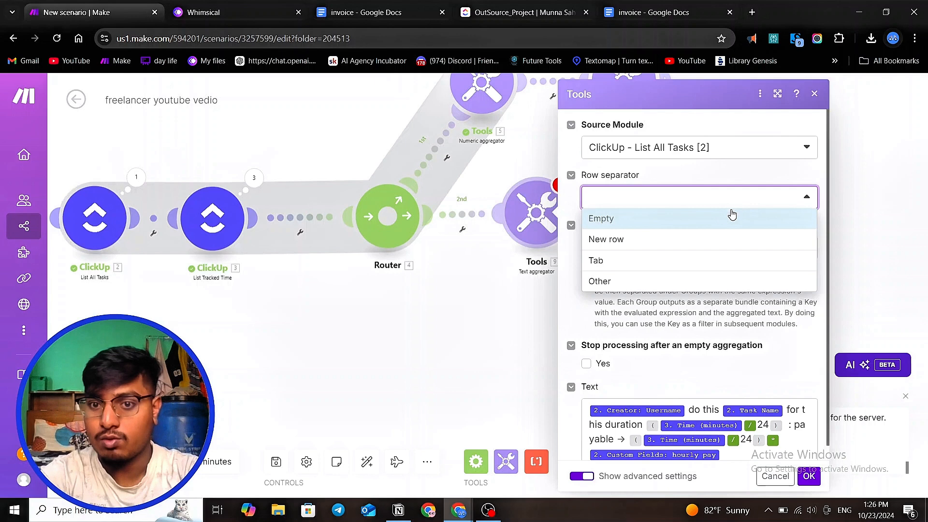
left_click(684, 240)
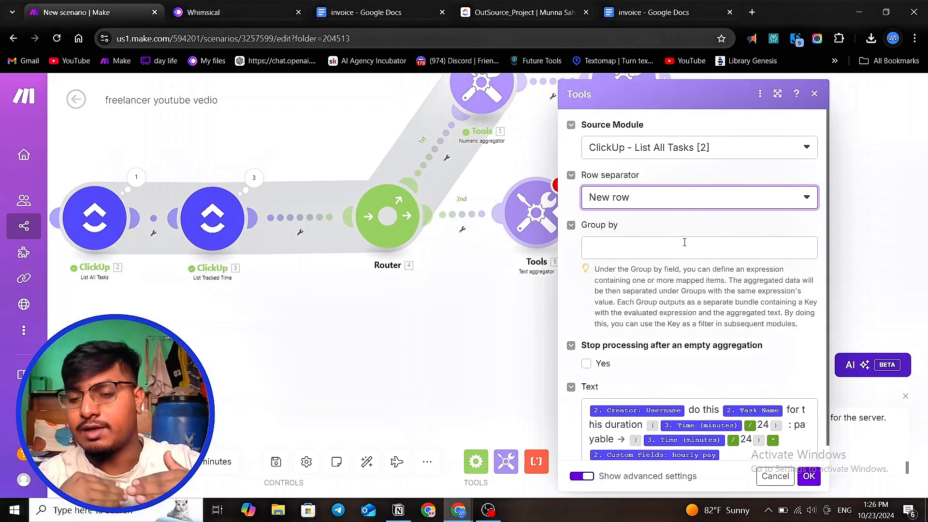
left_click(701, 199)
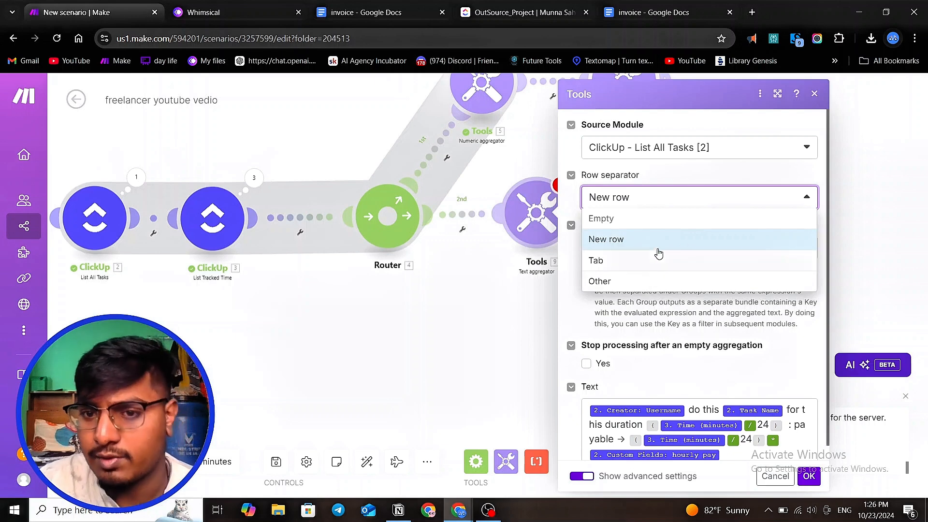
left_click(809, 476)
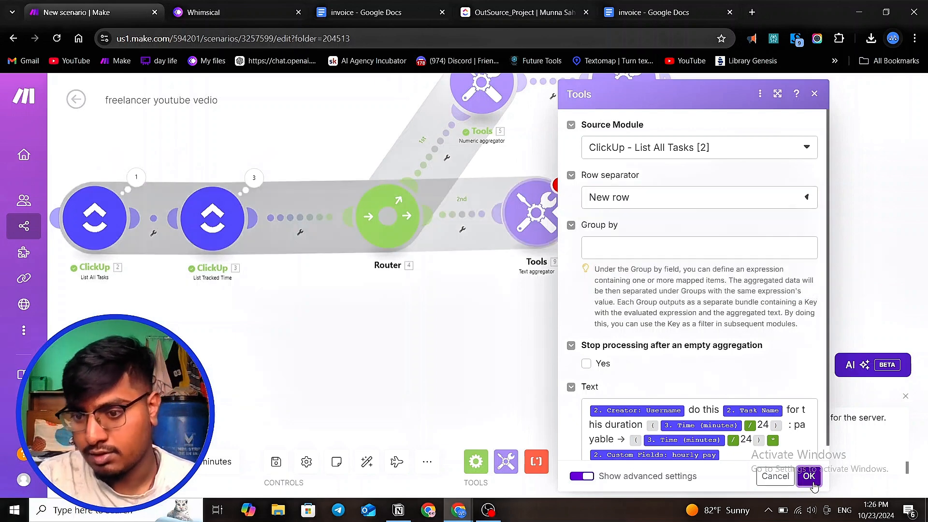
scroll(419, 279, "down", 2)
scroll(505, 263, "up", 2)
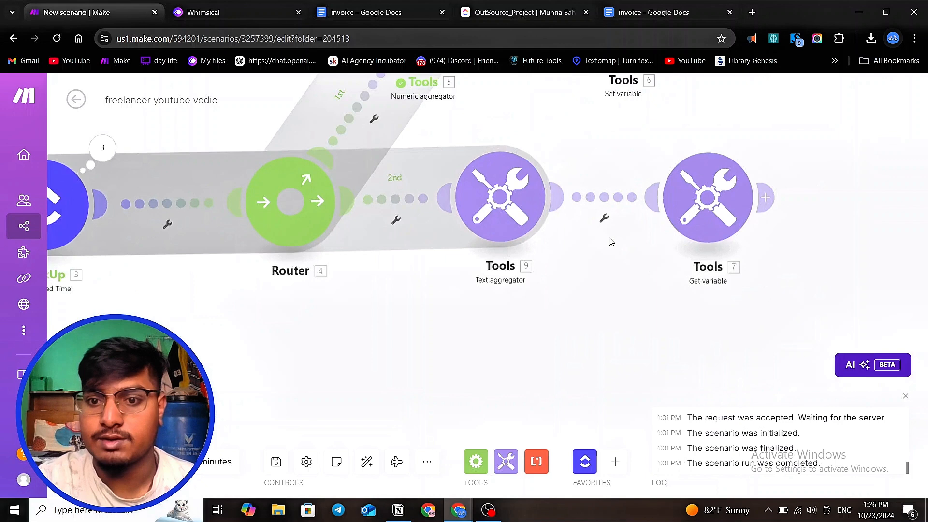
left_click(708, 210)
left_click(633, 243)
scroll(544, 290, "down", 2)
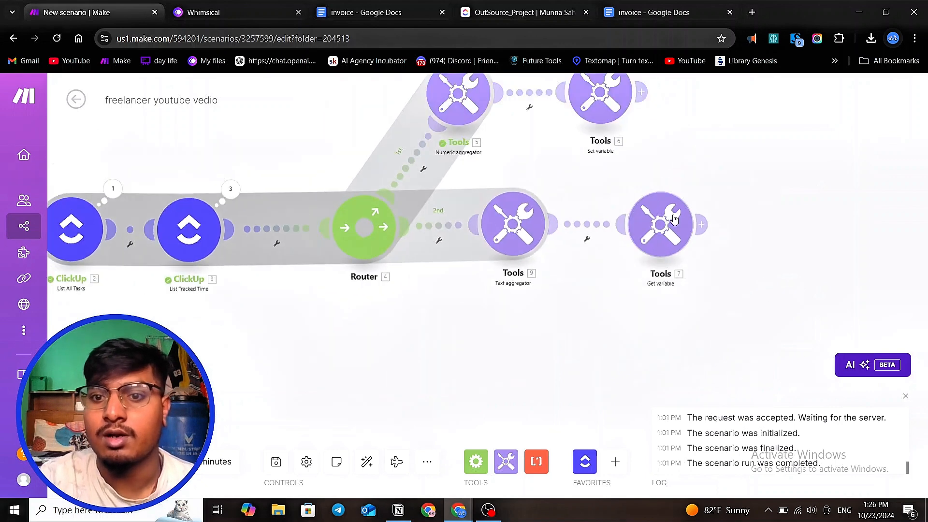
scroll(675, 210, "down", 2)
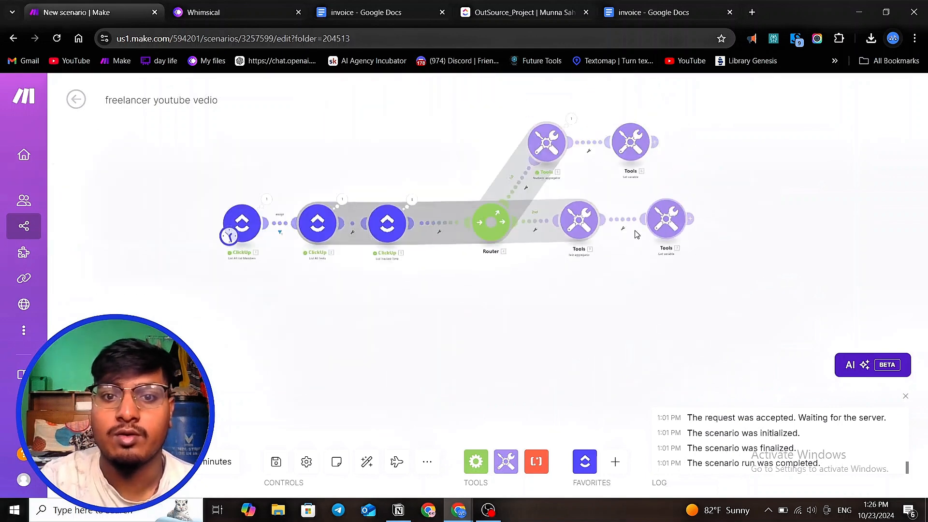
scroll(630, 217, "up", 1)
left_click_drag(578, 220, 585, 223)
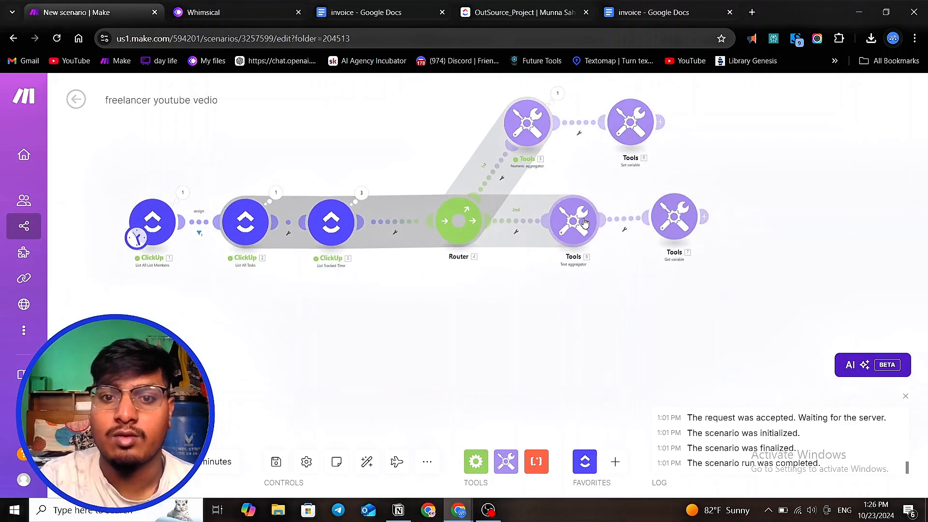
left_click_drag(460, 227, 459, 227)
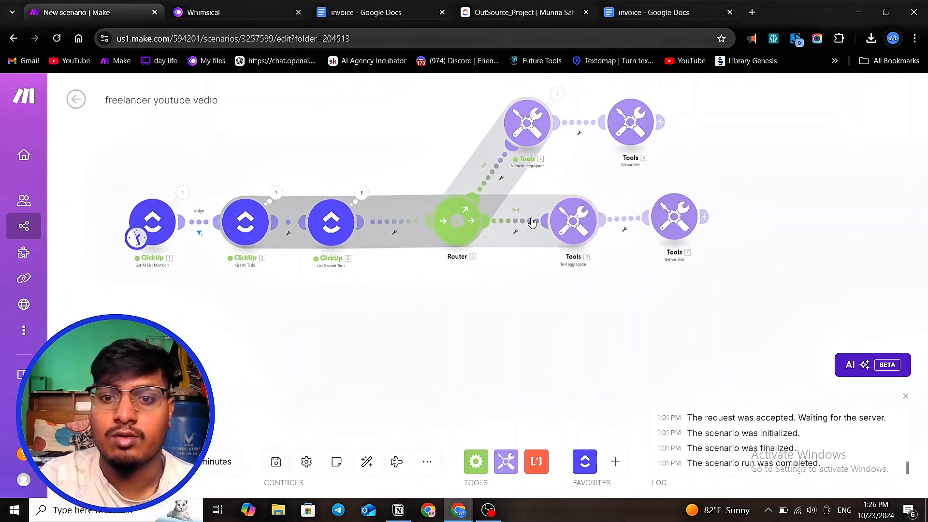
left_click_drag(562, 222, 568, 223)
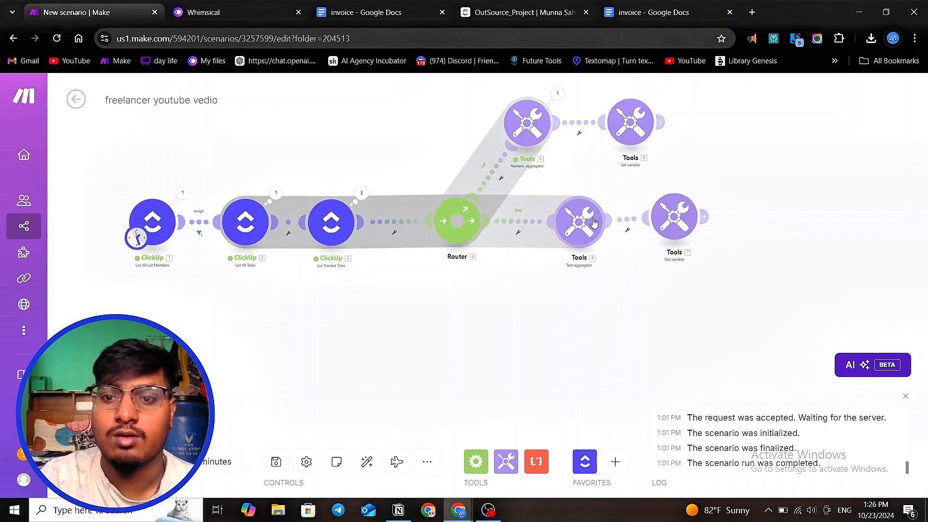
- Add a Google Docs 'Create a Document from a Template' module after the Get variable module
left_click_drag(672, 217, 675, 222)
scroll(671, 266, "down", 3)
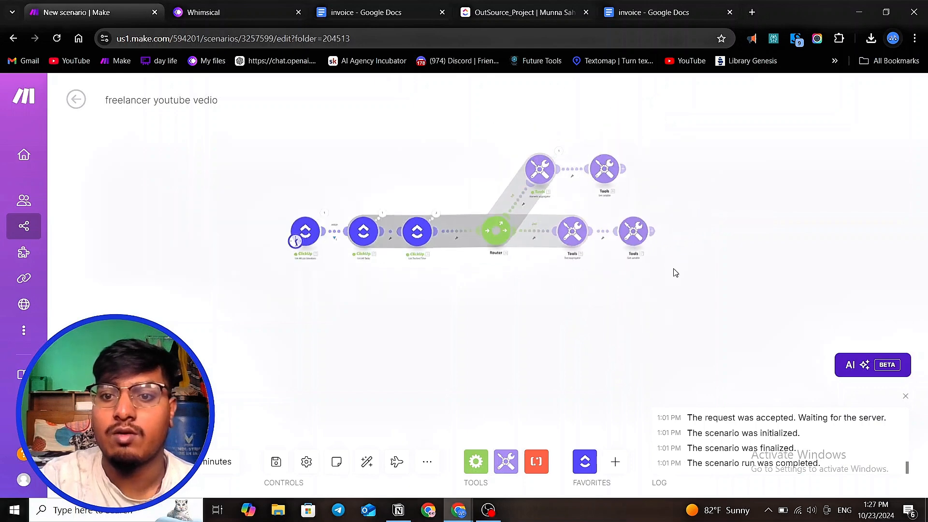
scroll(649, 217, "up", 3)
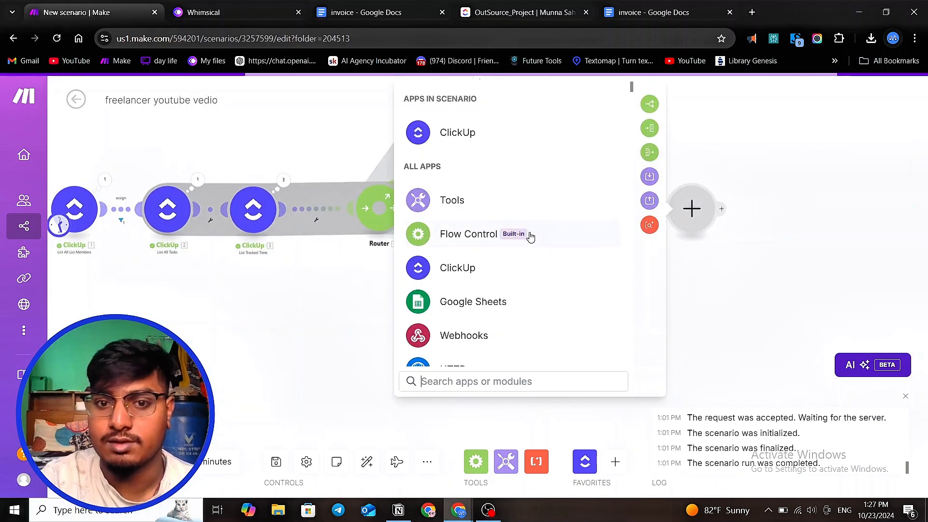
scroll(522, 273, "down", 1)
type("g")
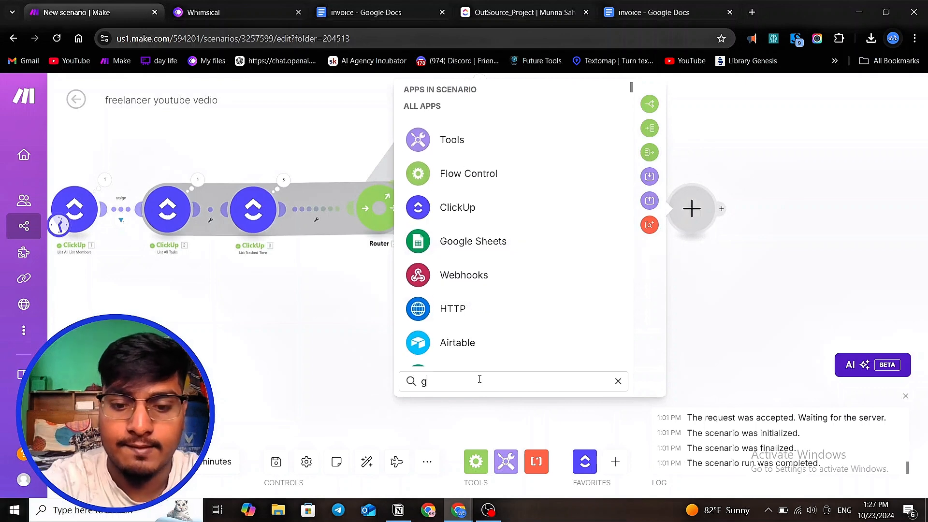
type("oogle")
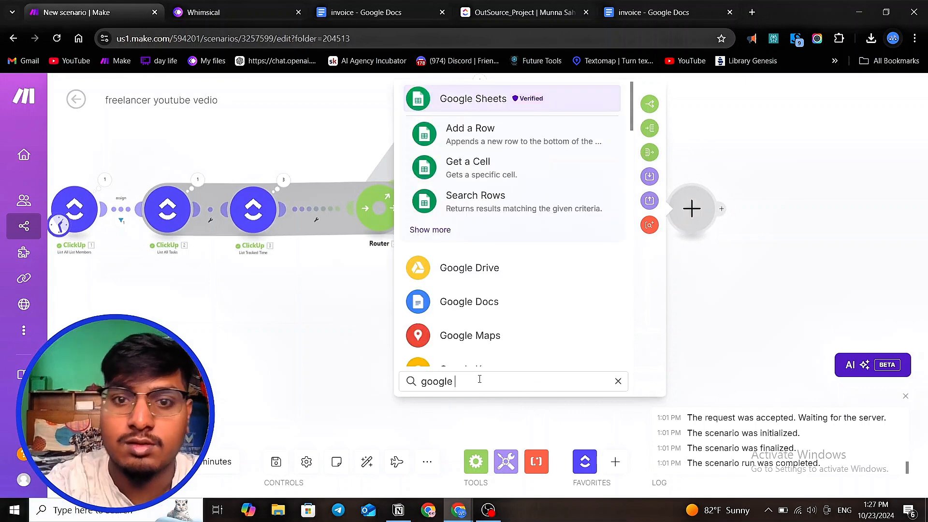
type(" doc")
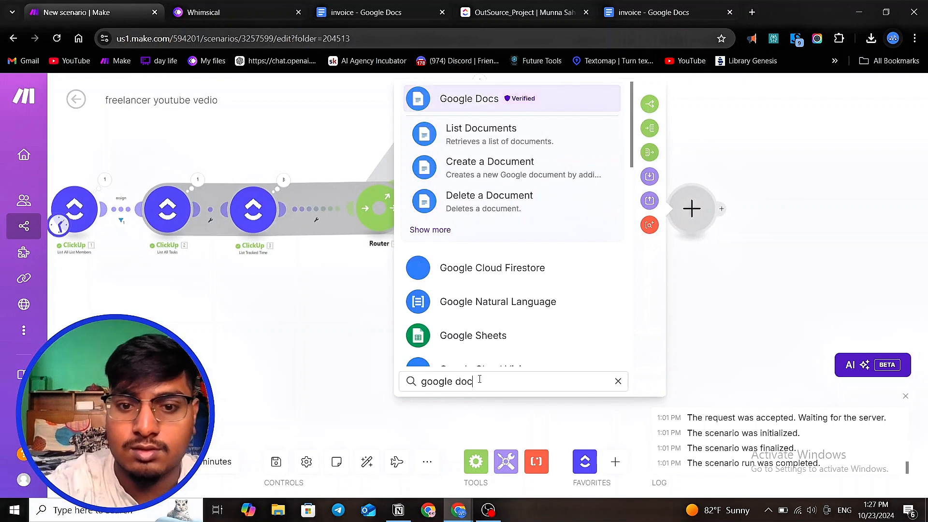
left_click(500, 99)
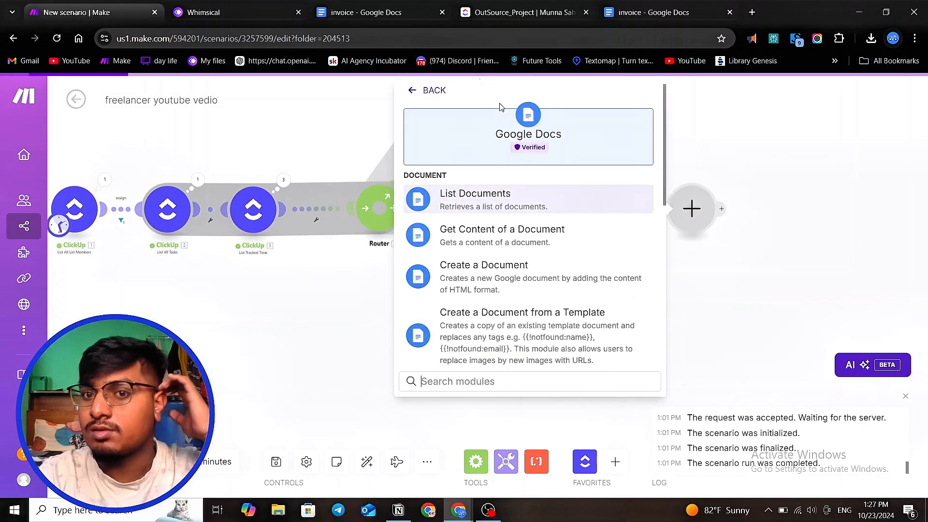
left_click(528, 325)
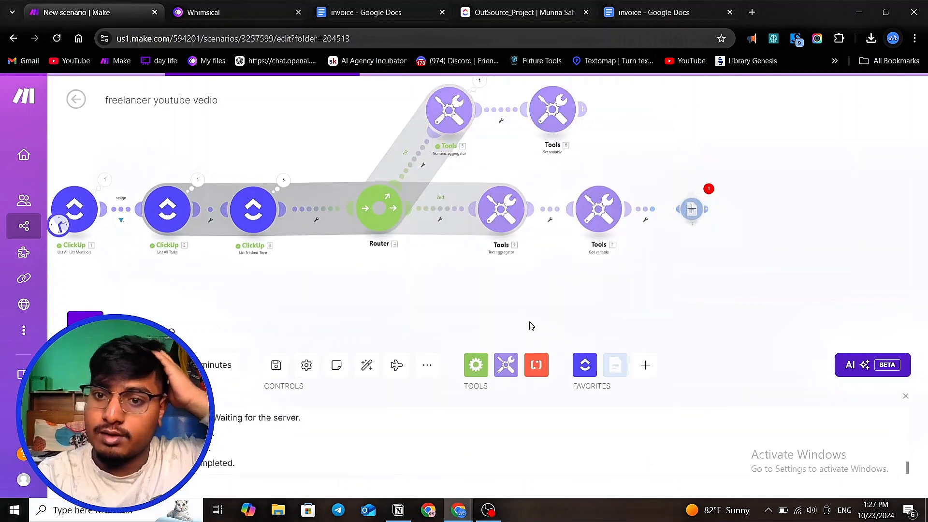
- Choose the 'invoice' document as the template's Document ID
scroll(483, 406, "down", 2)
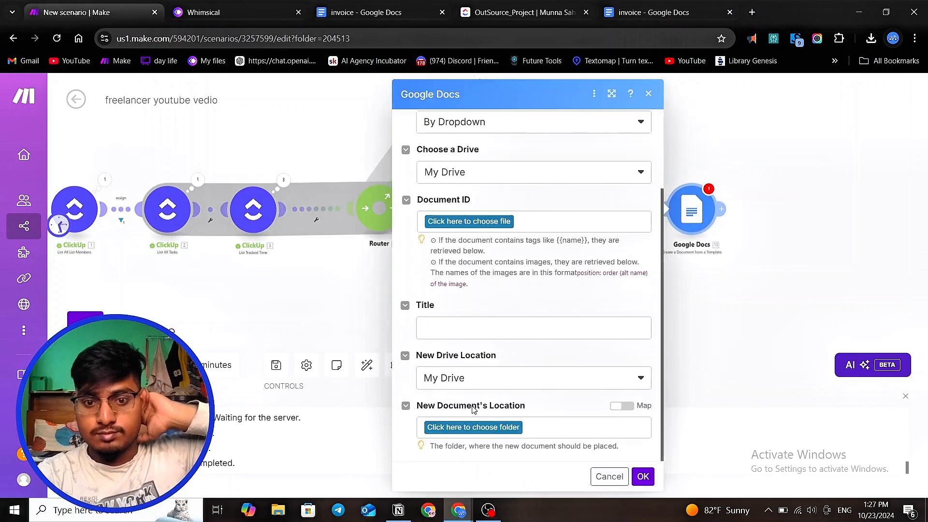
left_click(483, 222)
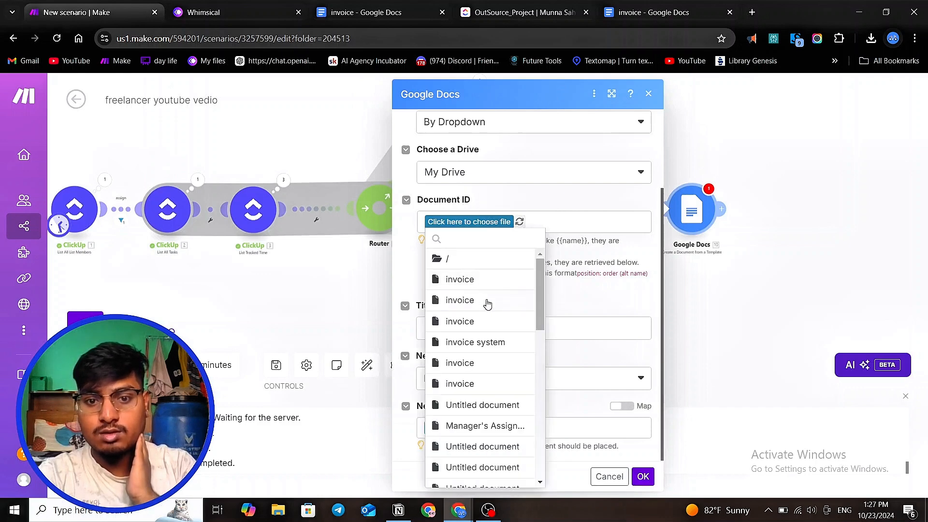
scroll(484, 304, "down", 1)
scroll(484, 304, "up", 1)
scroll(498, 309, "down", 3)
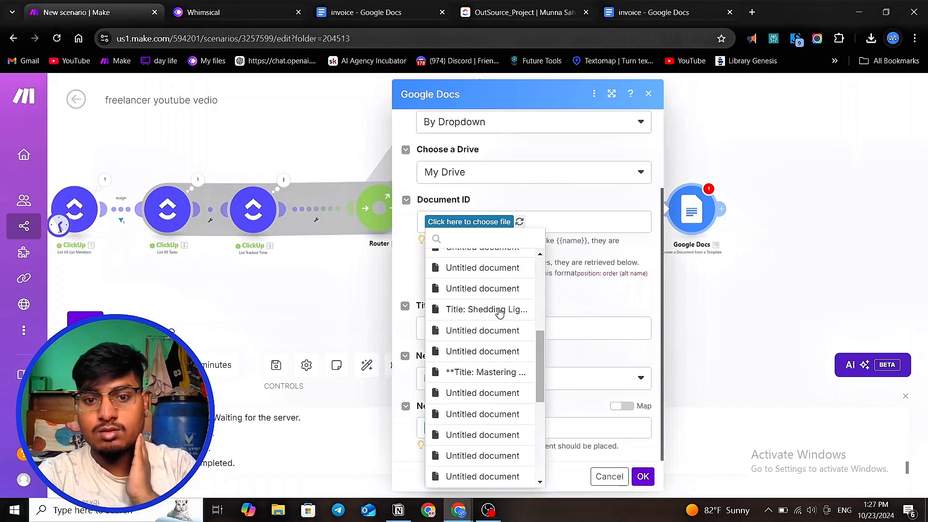
scroll(500, 310, "up", 3)
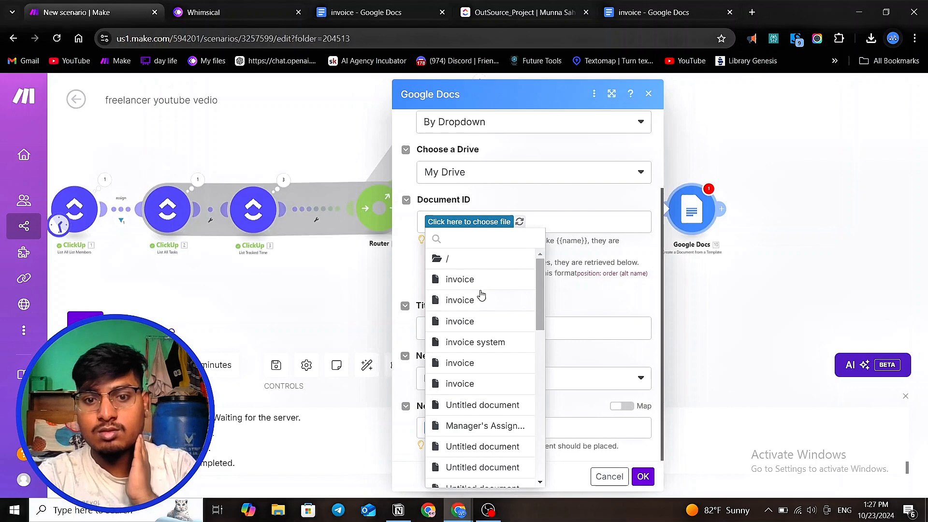
left_click(473, 385)
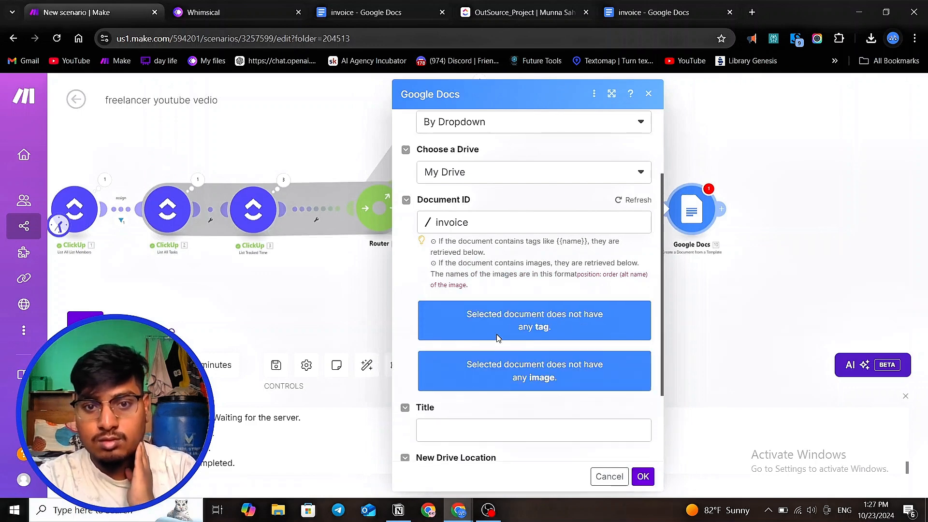
- Refresh the Document ID's tags, keep My Drive as the drive, and close the module settings
scroll(496, 335, "down", 3)
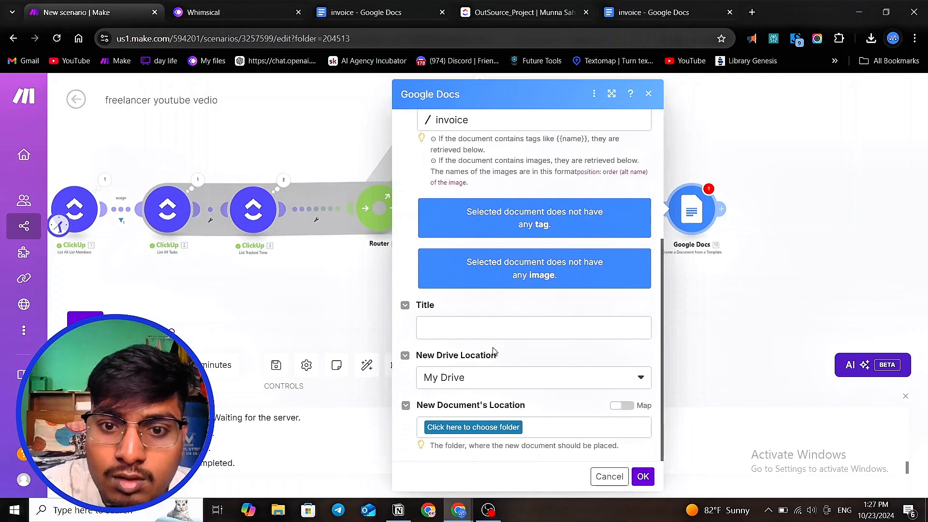
scroll(493, 350, "up", 3)
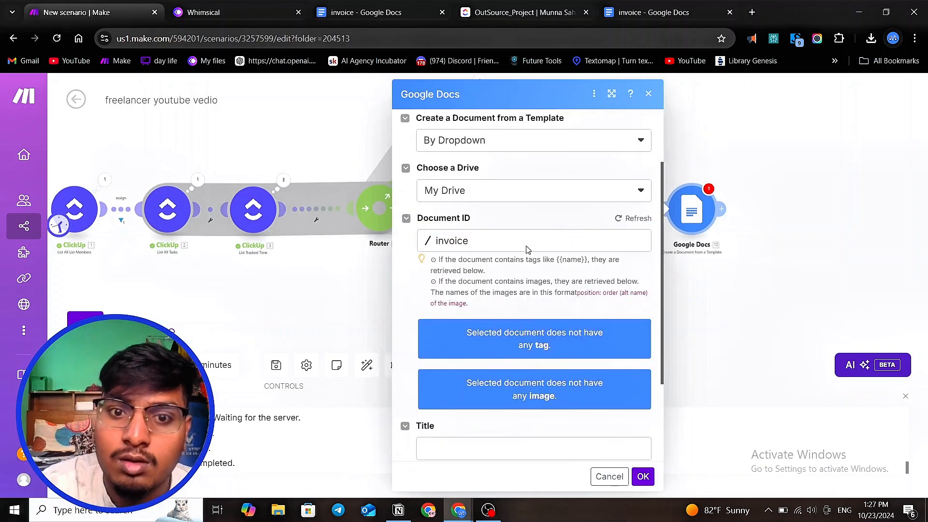
scroll(527, 250, "up", 2)
scroll(527, 250, "down", 3)
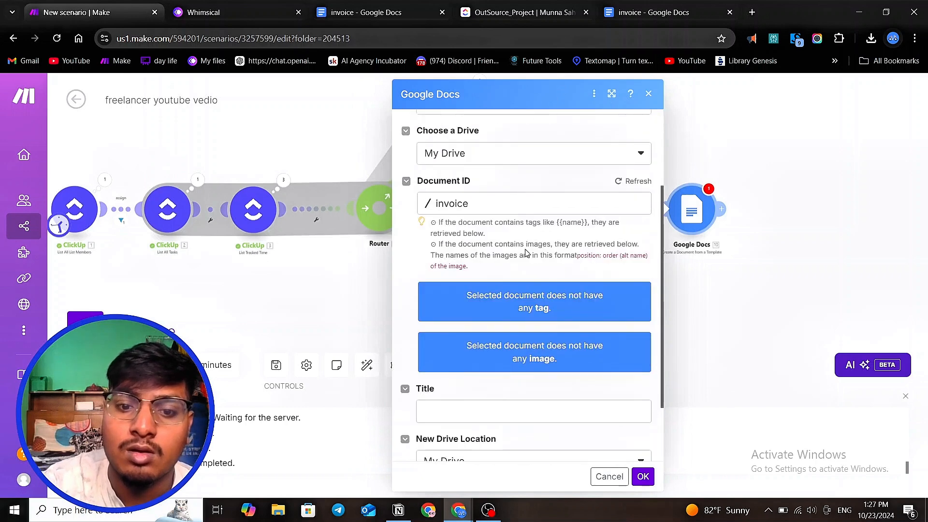
scroll(526, 252, "down", 1)
scroll(526, 249, "up", 2)
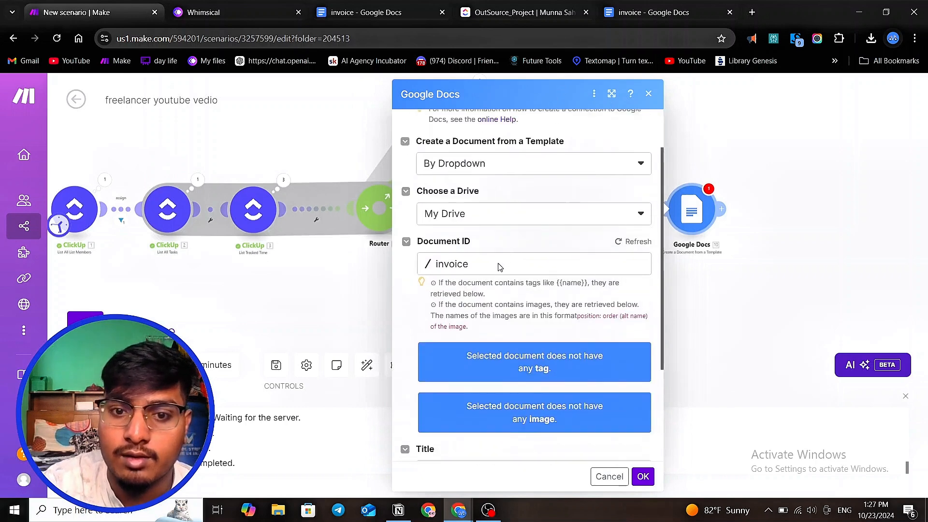
left_click(633, 242)
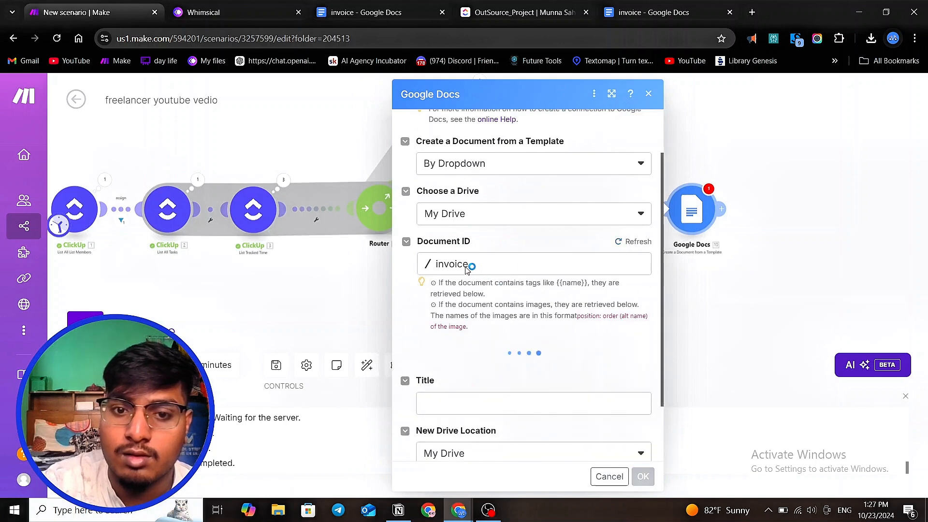
left_click(406, 241)
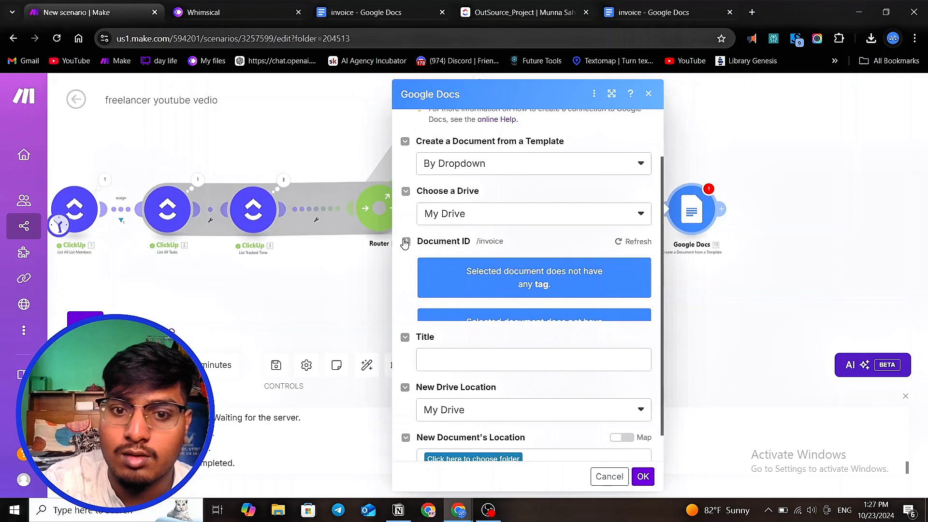
left_click(636, 213)
left_click(465, 241)
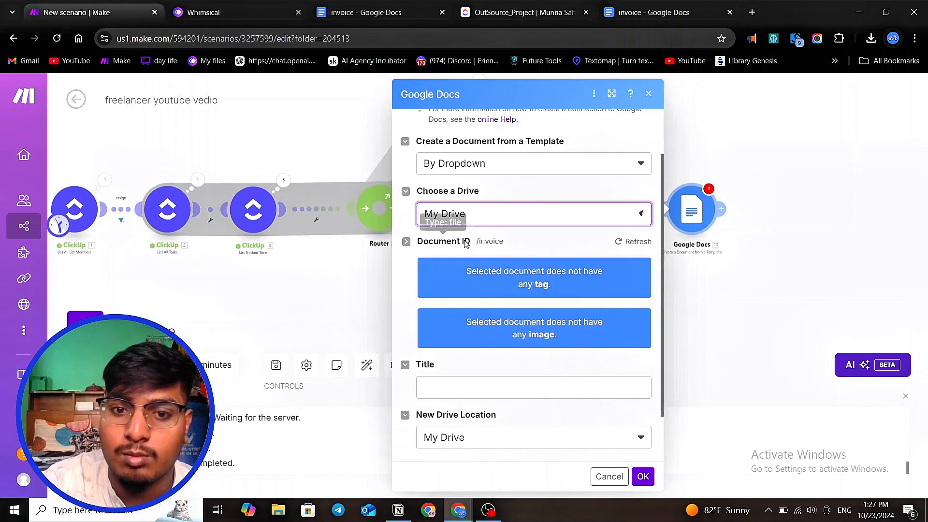
left_click(482, 221)
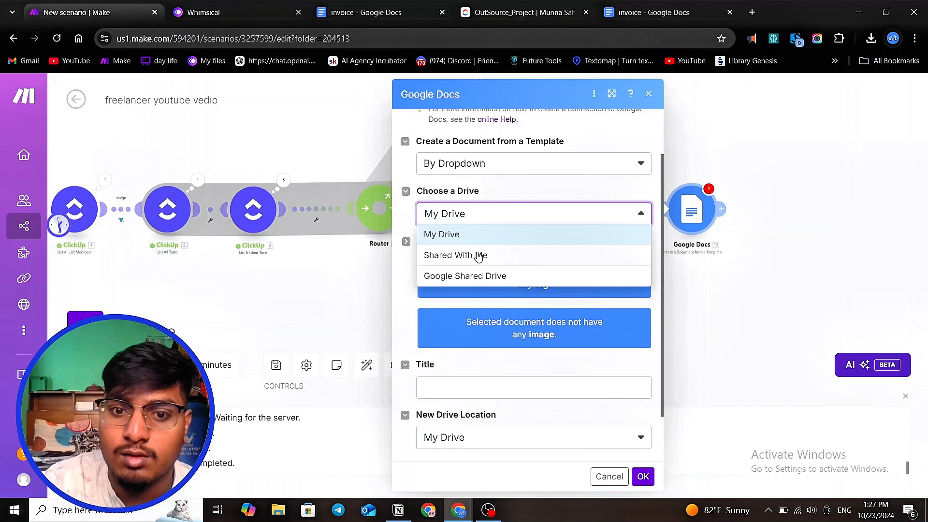
left_click(465, 236)
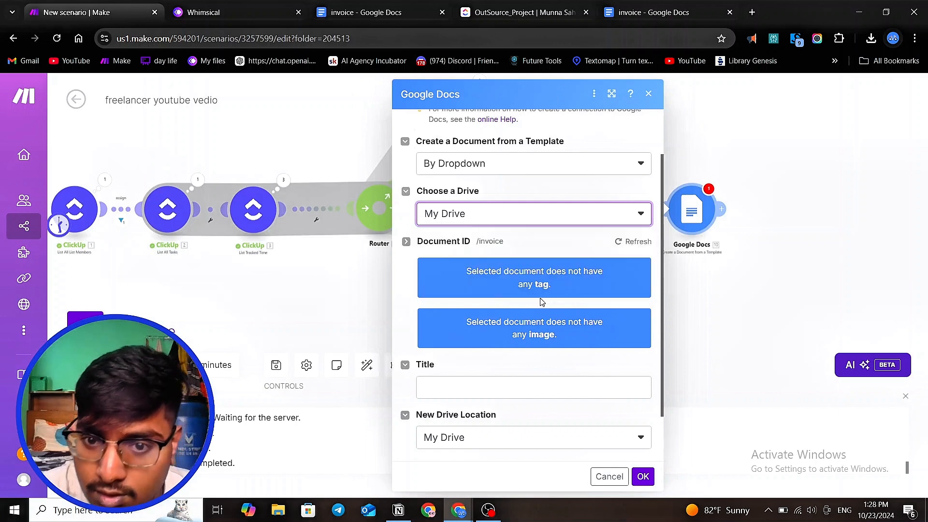
scroll(563, 321, "down", 2)
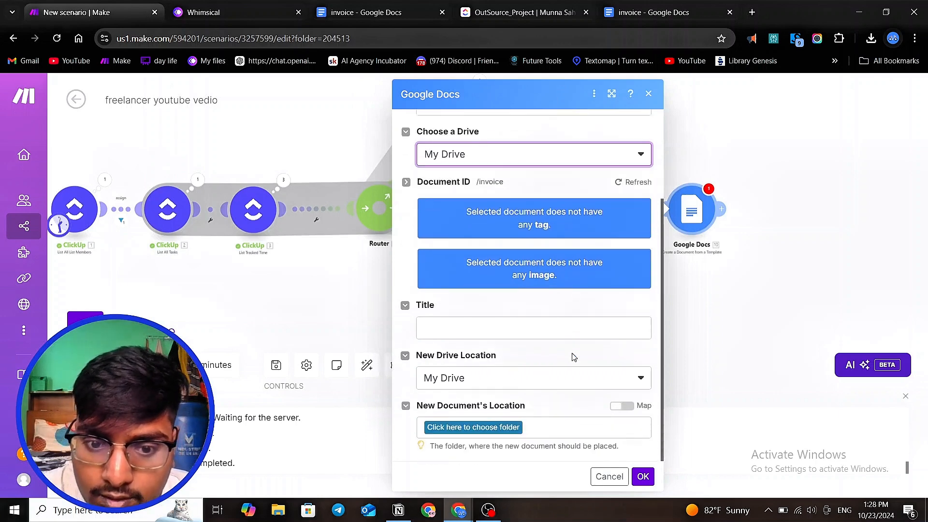
left_click(725, 166)
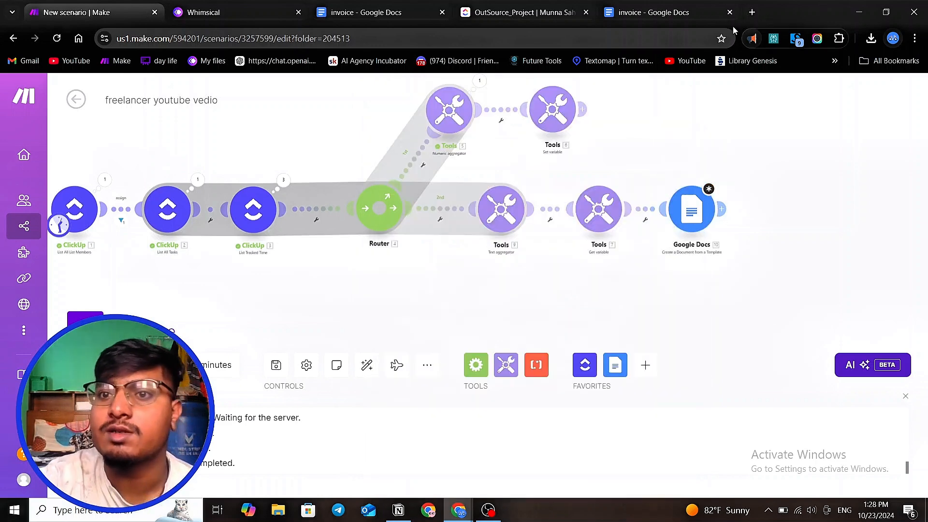
- Switch to the invoice Google Doc and create a new blank document from its File menu
left_click(670, 13)
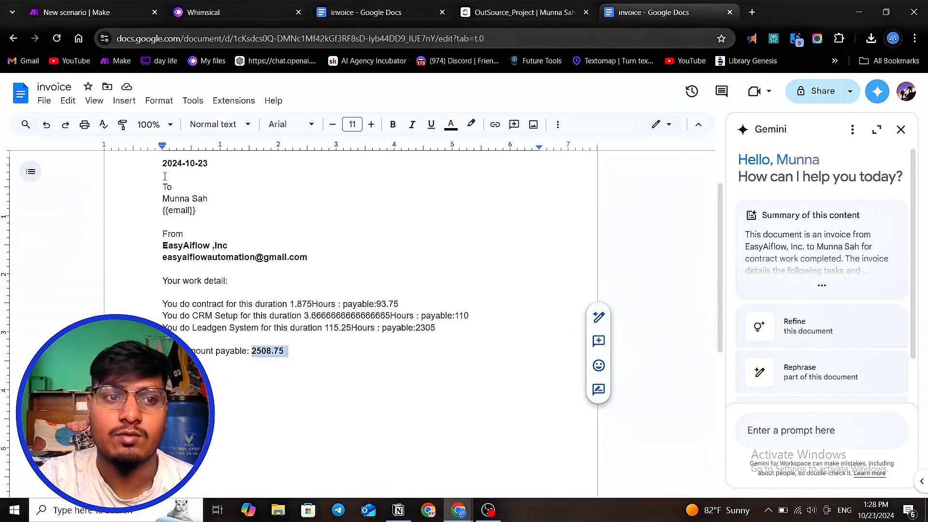
scroll(165, 176, "up", 2)
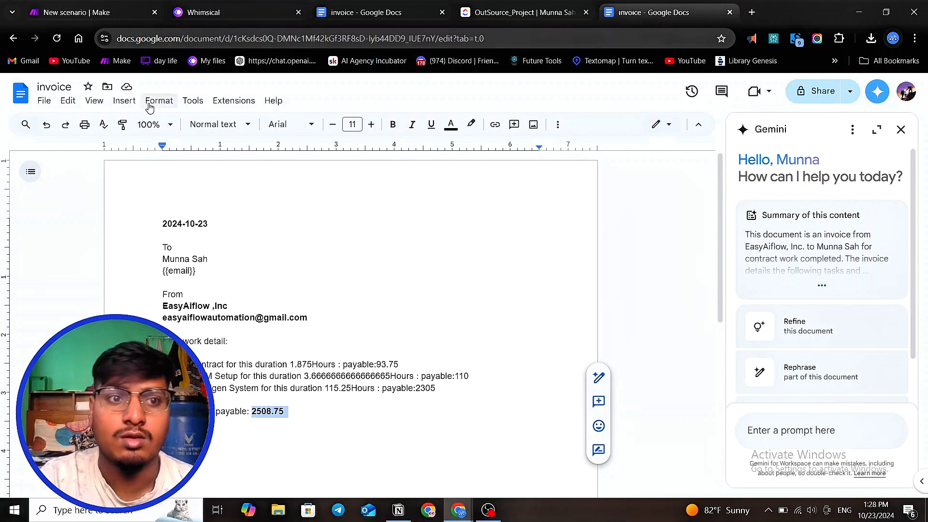
left_click(43, 101)
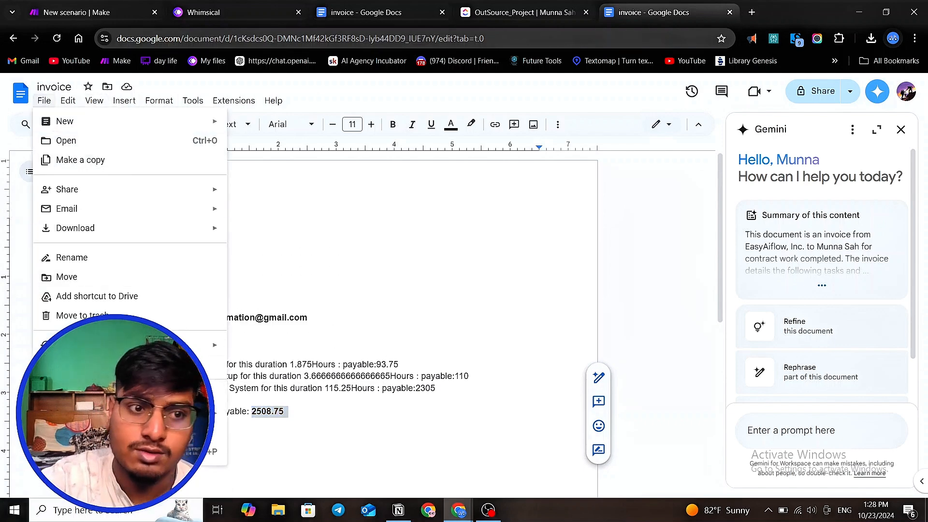
mouse_move(98, 204)
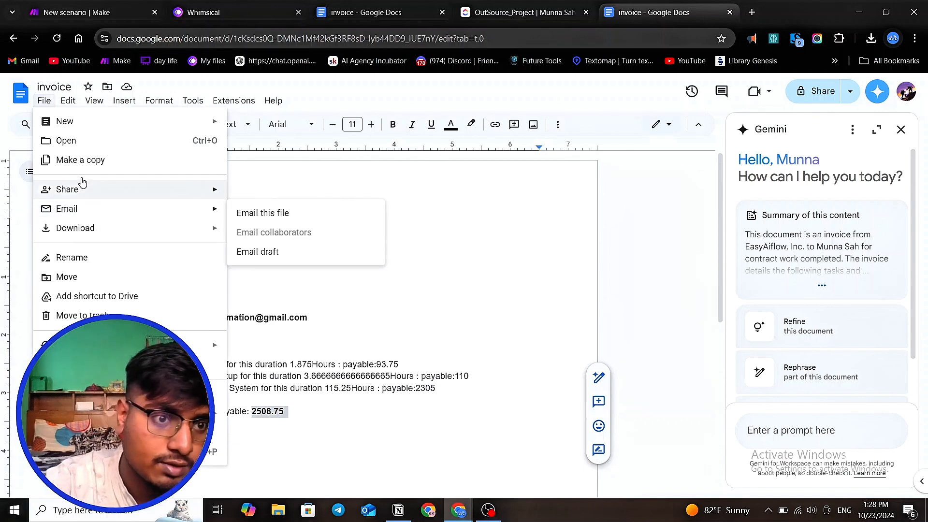
mouse_move(86, 124)
left_click(270, 127)
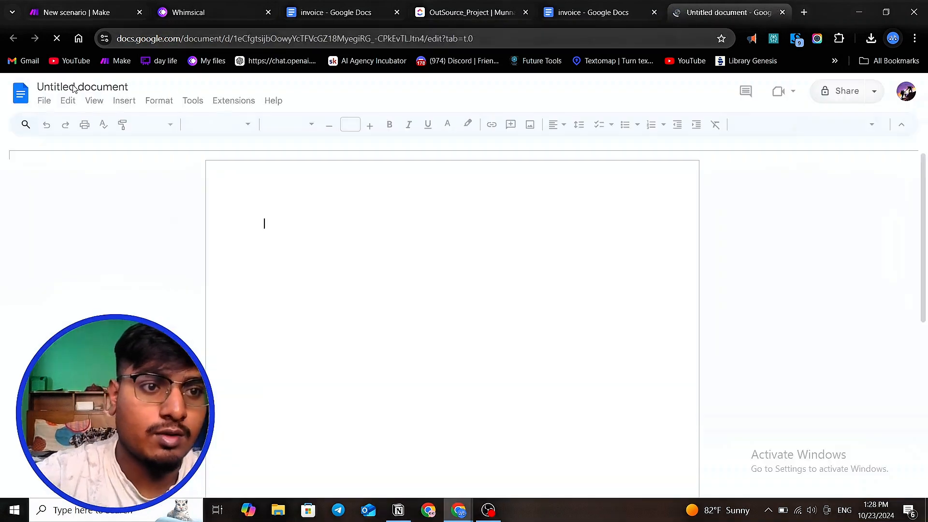
- Rename the new document 'freelancer billing' and delete the stray text typed into its body
left_click(75, 87)
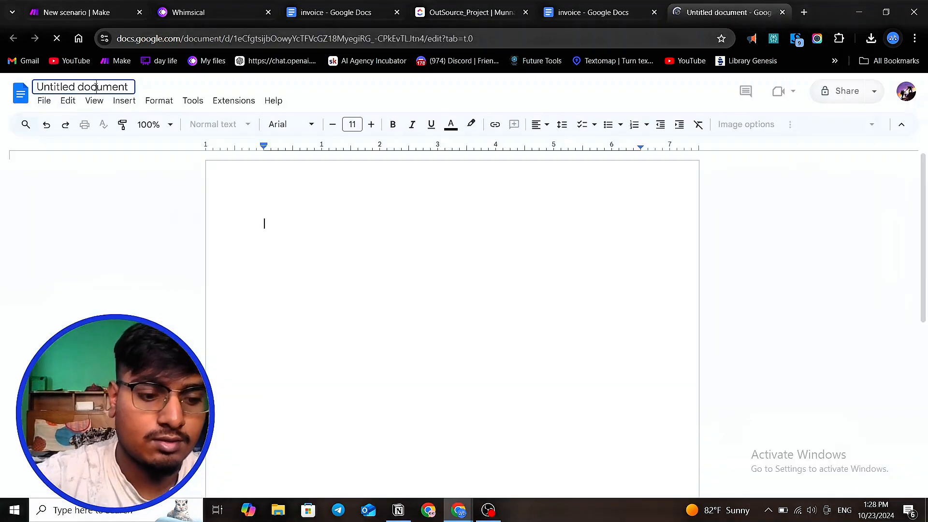
triple_click(95, 87)
key("Return")
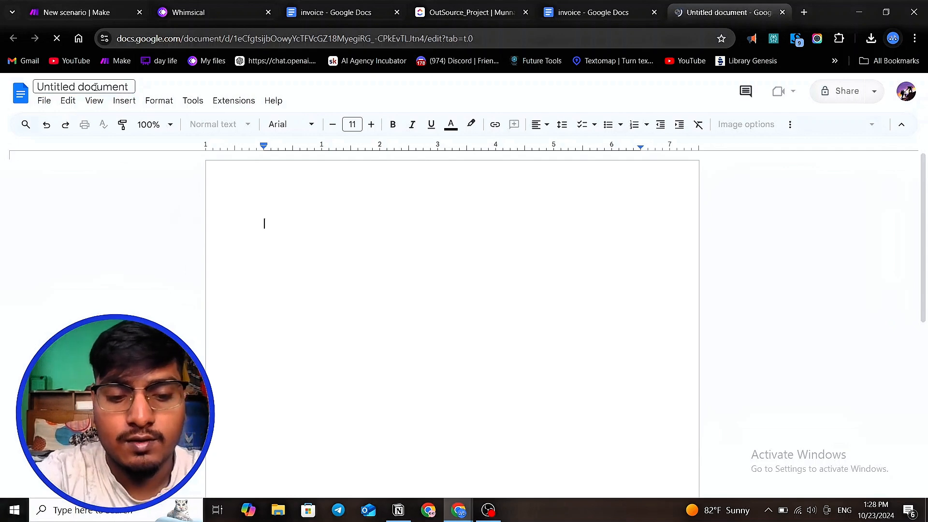
type("fr")
left_click(95, 87)
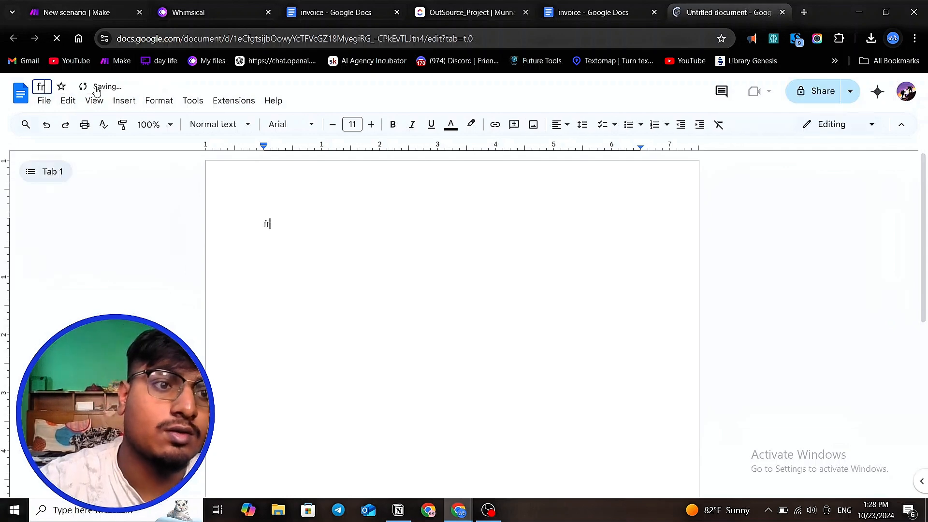
left_click(49, 86)
type("eelan")
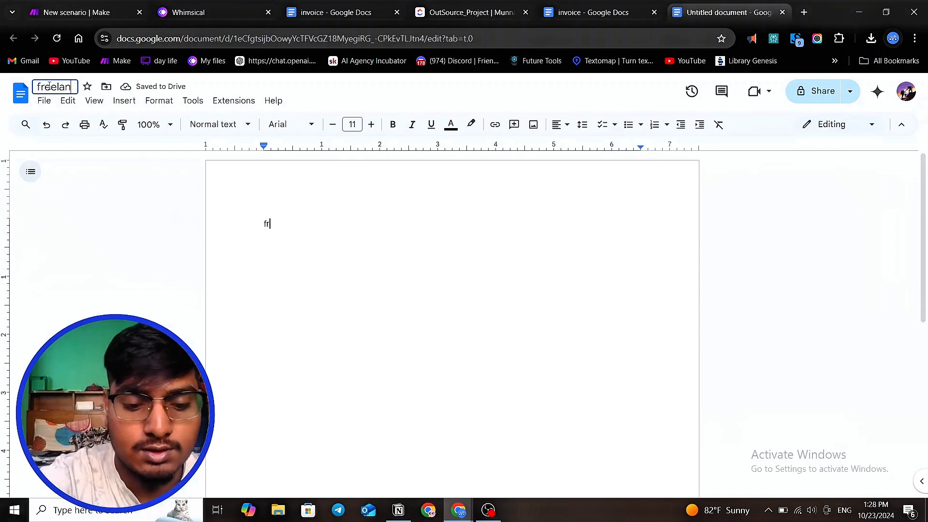
type("cer billing")
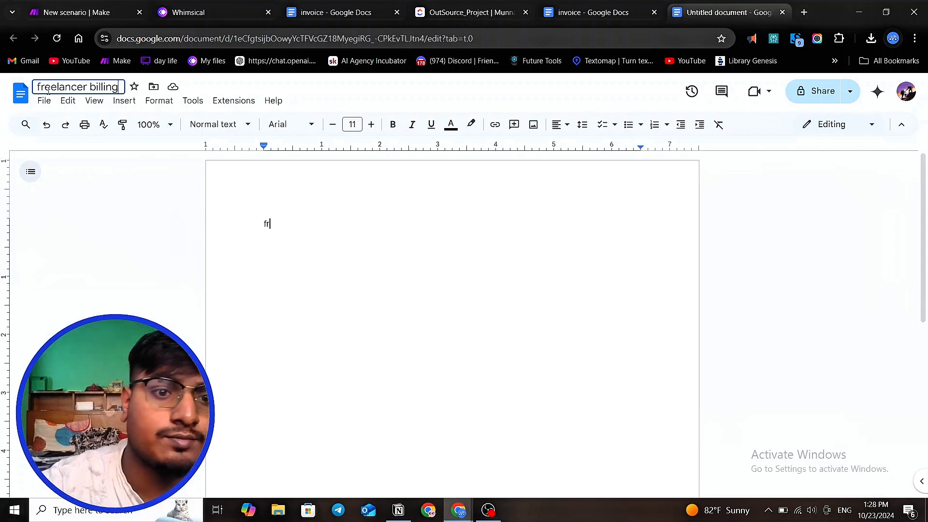
key("Return")
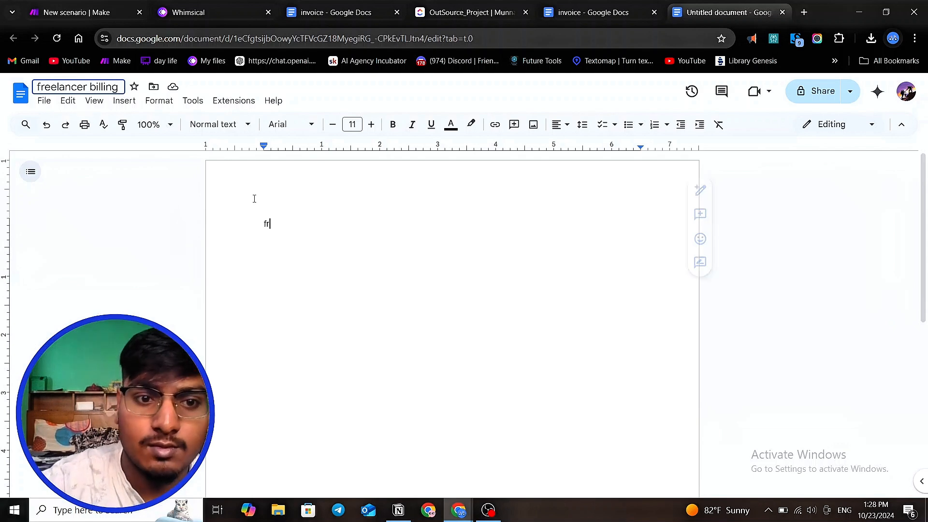
key("BackSpace")
key("BackSpace")
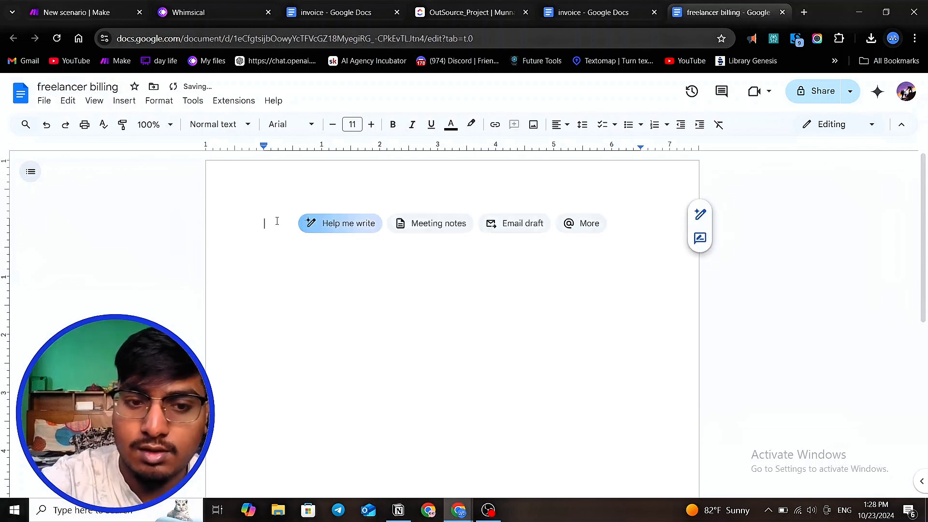
- Start the document with a {{date}} placeholder, a blank line, and a 'TO' line
type("{{")
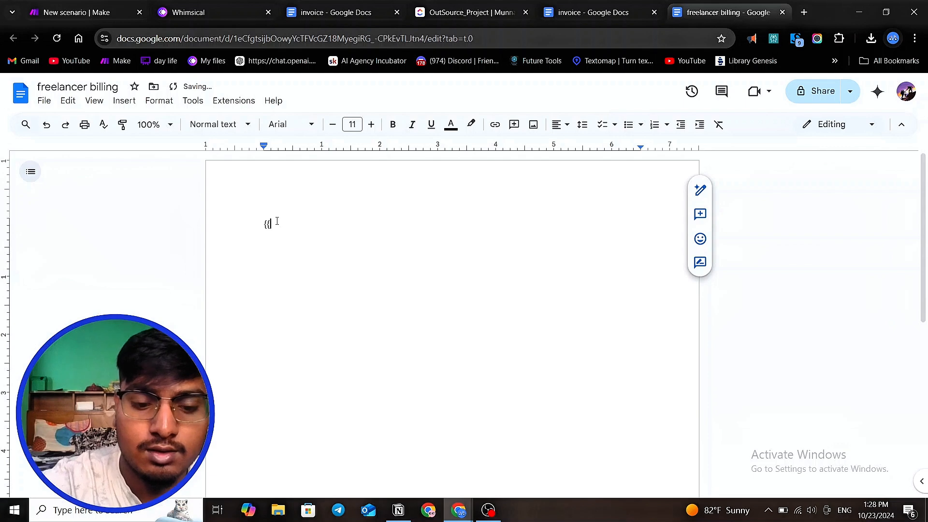
type("date}")
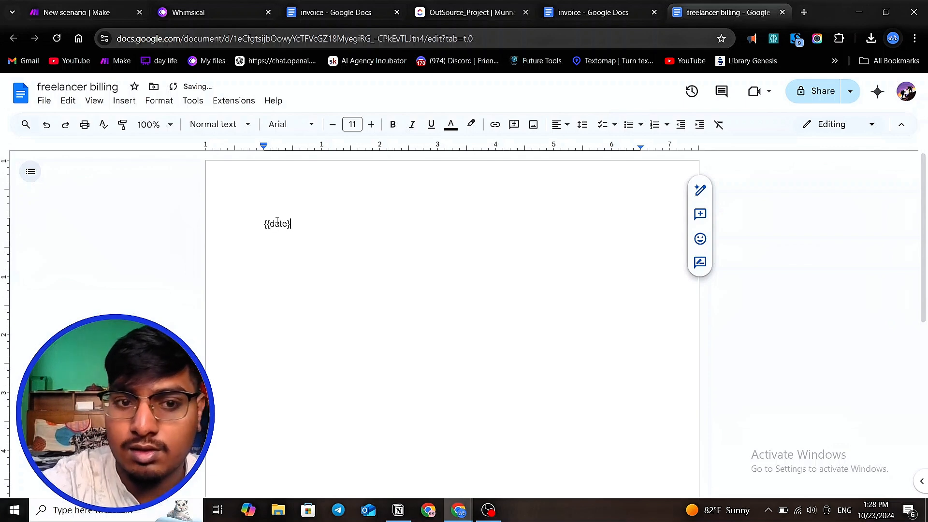
type("}")
key("Return")
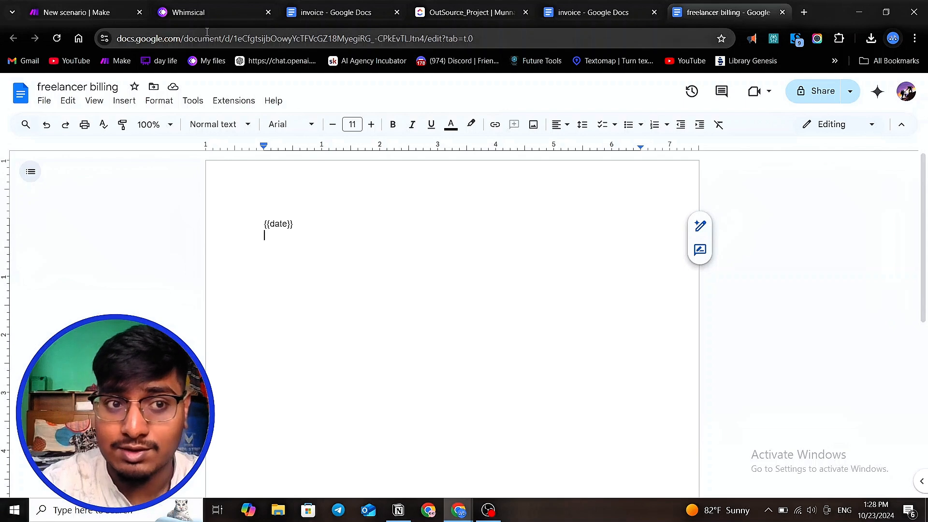
key("Return")
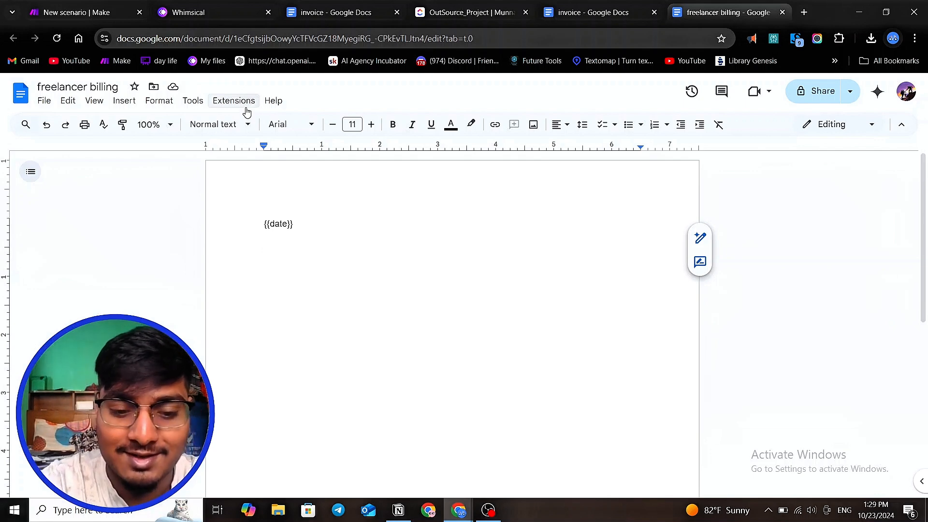
type("T")
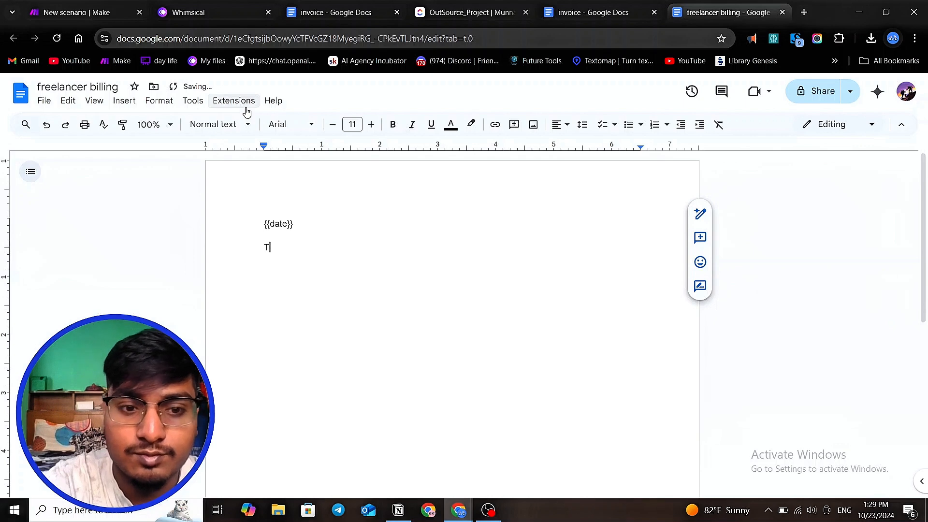
type("O")
key("Return")
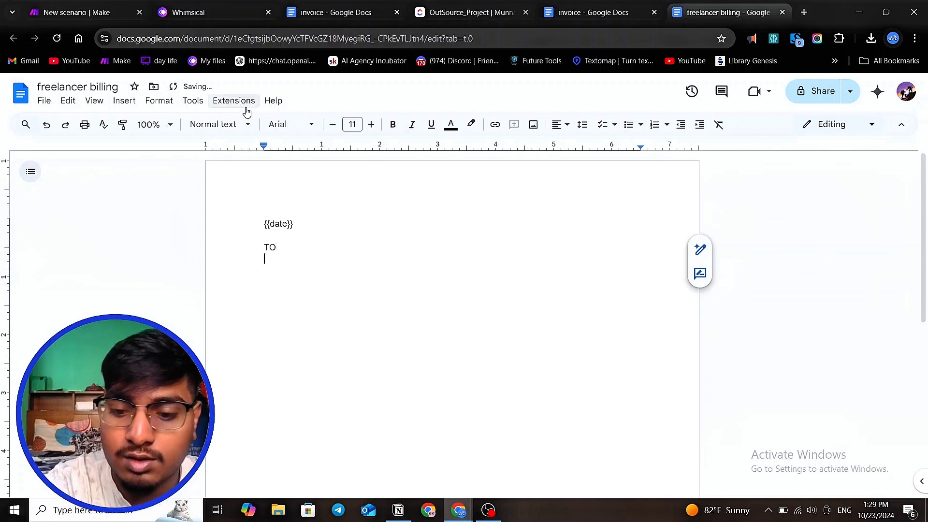
- Add {{Name}} and {{email}} placeholders on separate lines under 'TO'
type("{{Na")
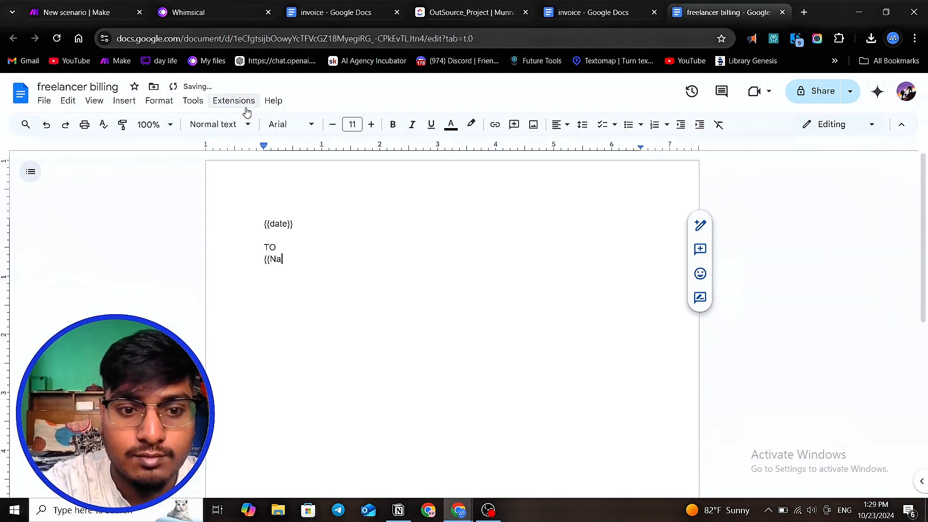
type("me}}")
key("Return")
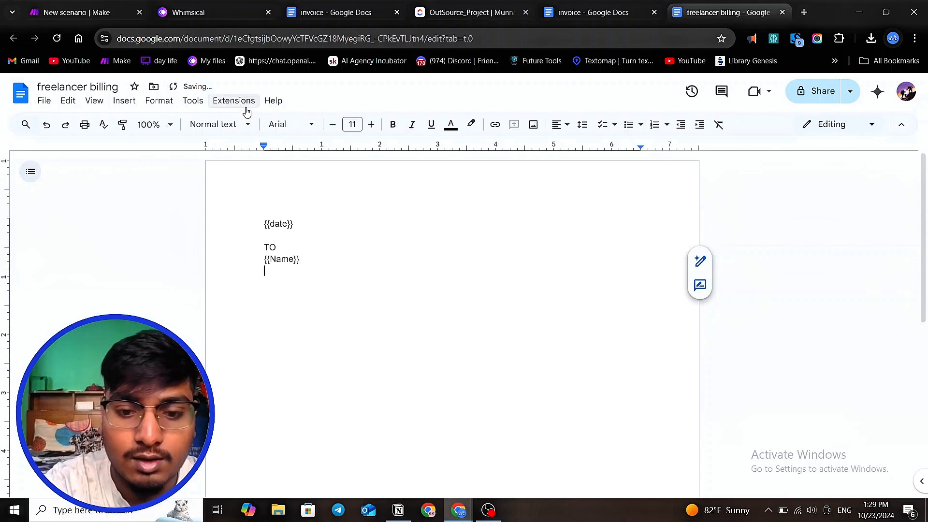
type("{{ema")
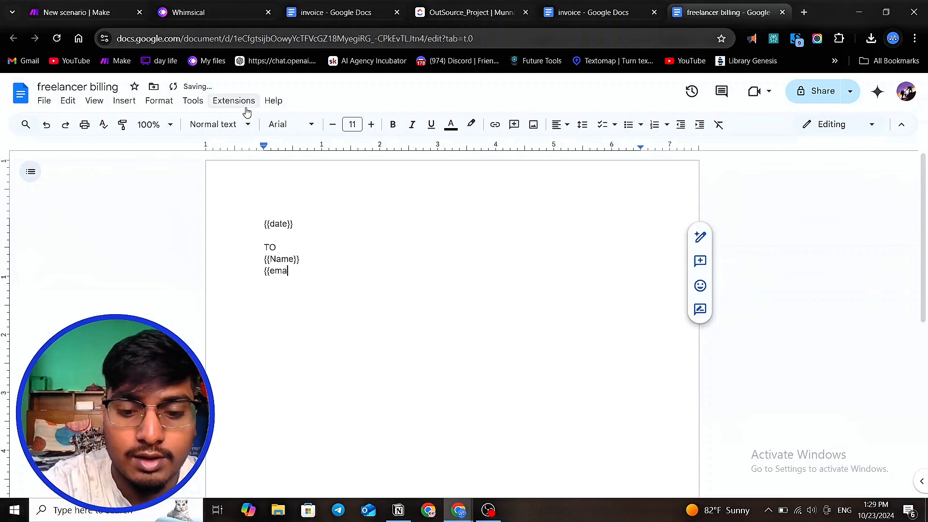
type("il}}")
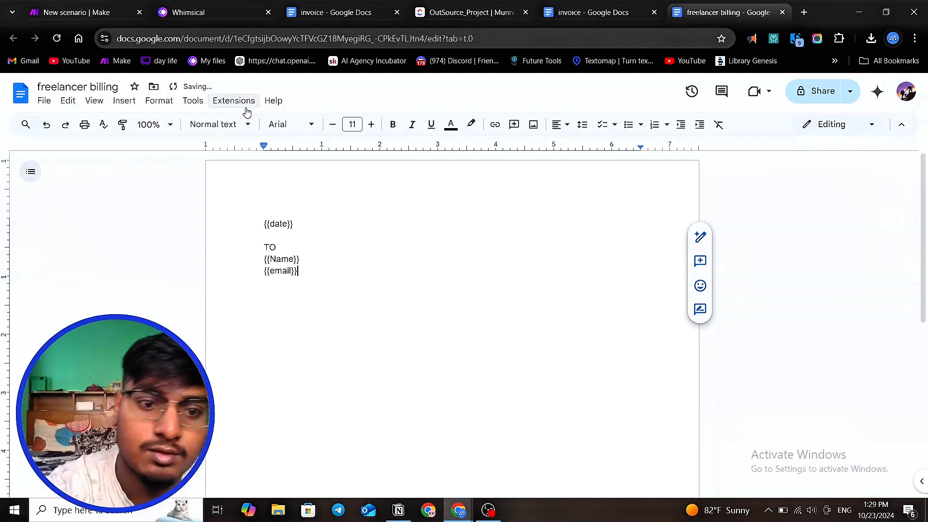
- Make the Name and email placeholders bold at 12 pt and insert a blank line after 'TO'
left_click_drag(298, 271, 260, 259)
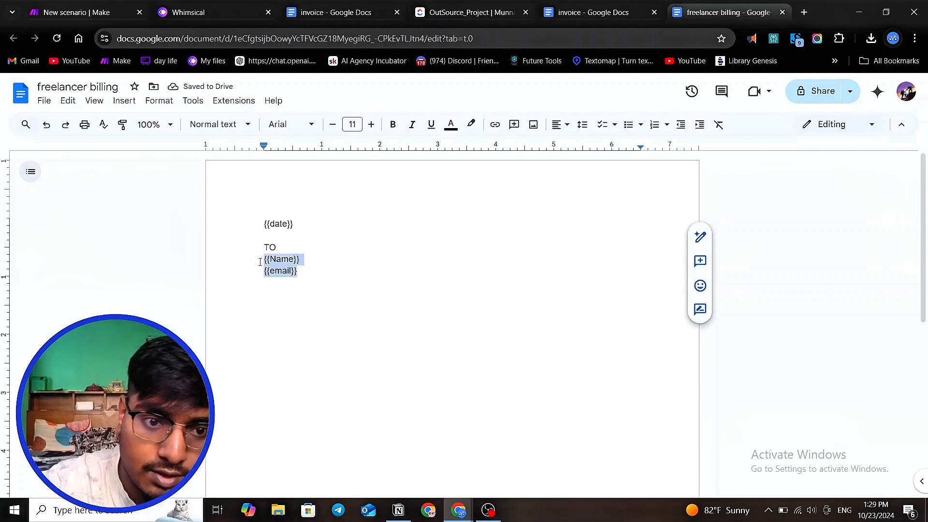
left_click(392, 127)
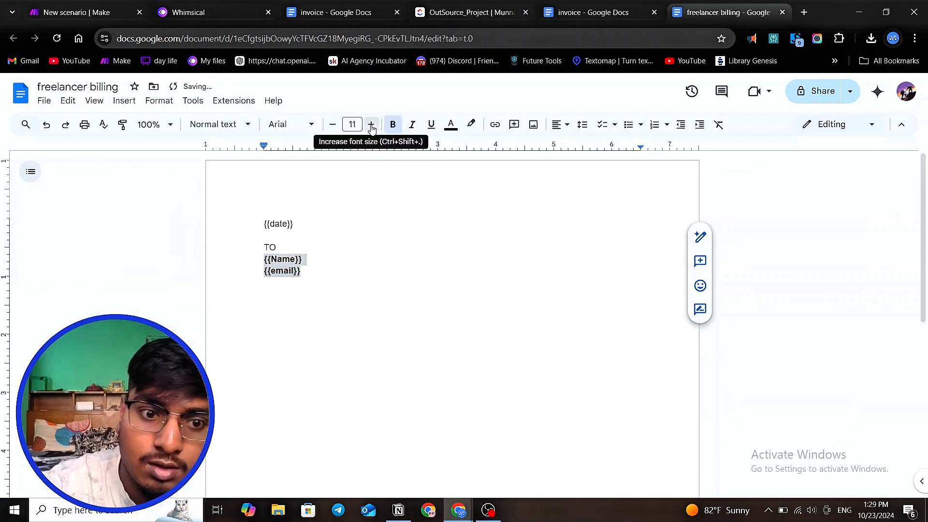
left_click(371, 124)
left_click(367, 273)
left_click(293, 249)
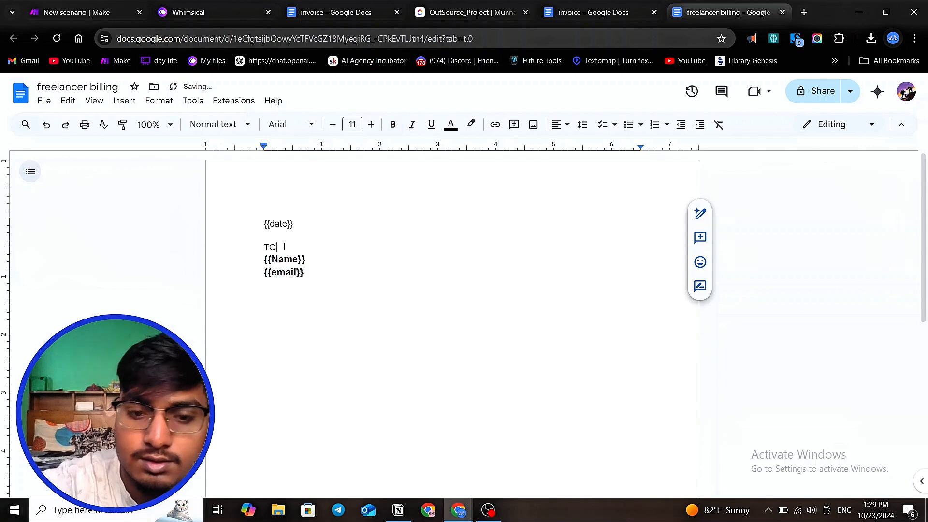
key("Return")
left_click(273, 321)
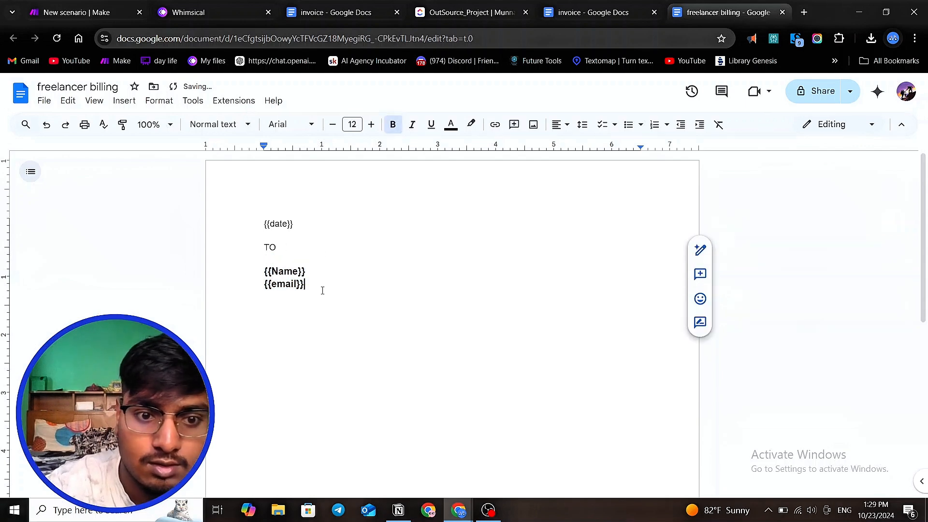
- Add a non-bold 'From' line below the email placeholder, followed by a blank line
key("Return")
type("f")
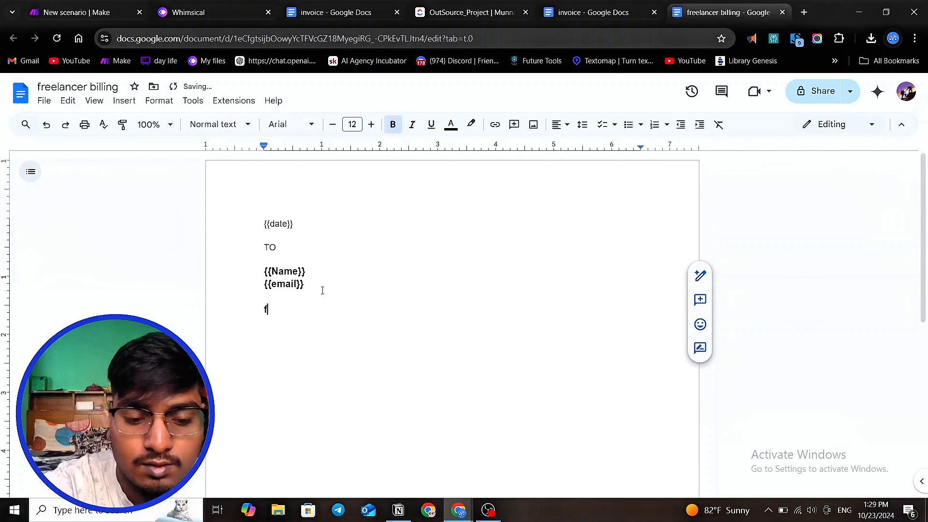
key("BackSpace")
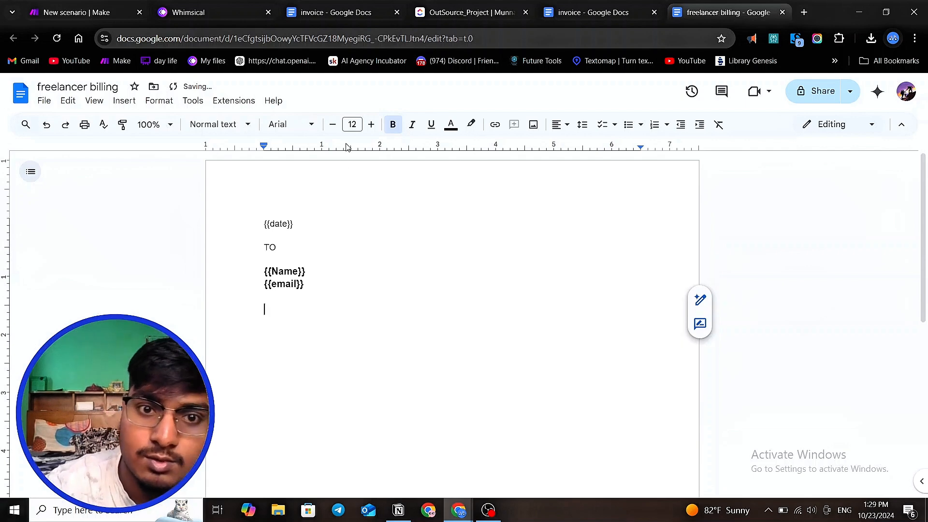
left_click(392, 125)
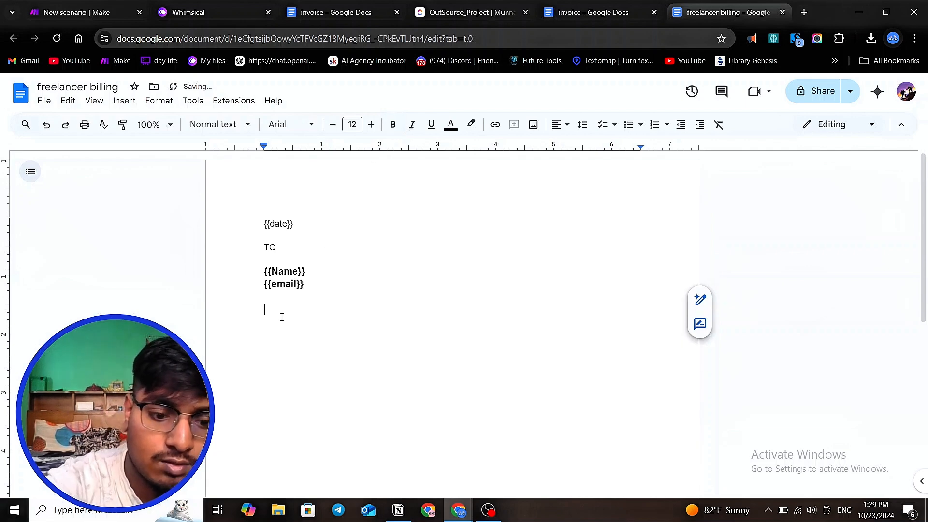
type("Frome")
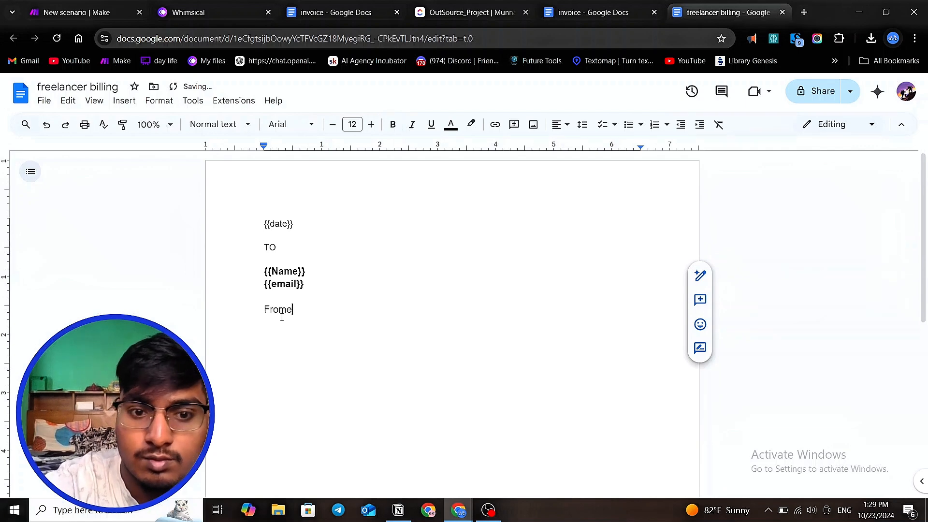
key("BackSpace")
key("Return")
key("Return")
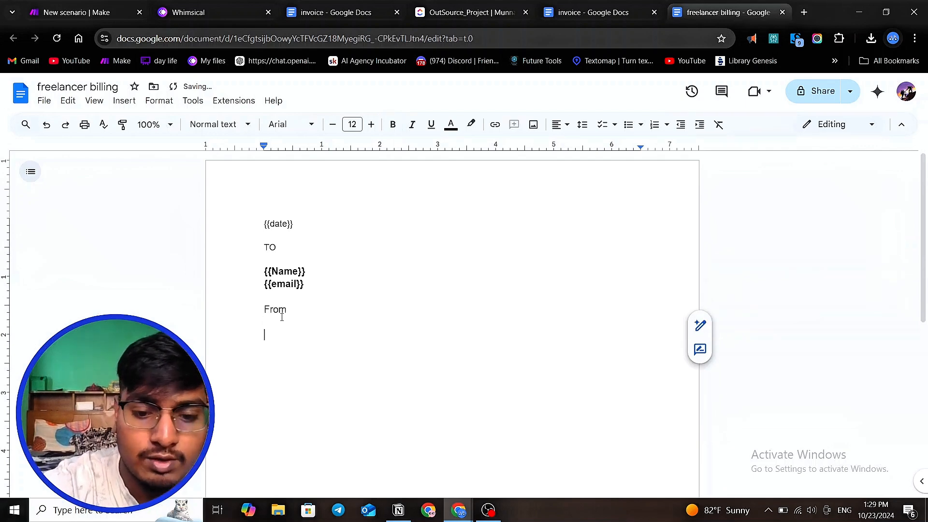
type("E")
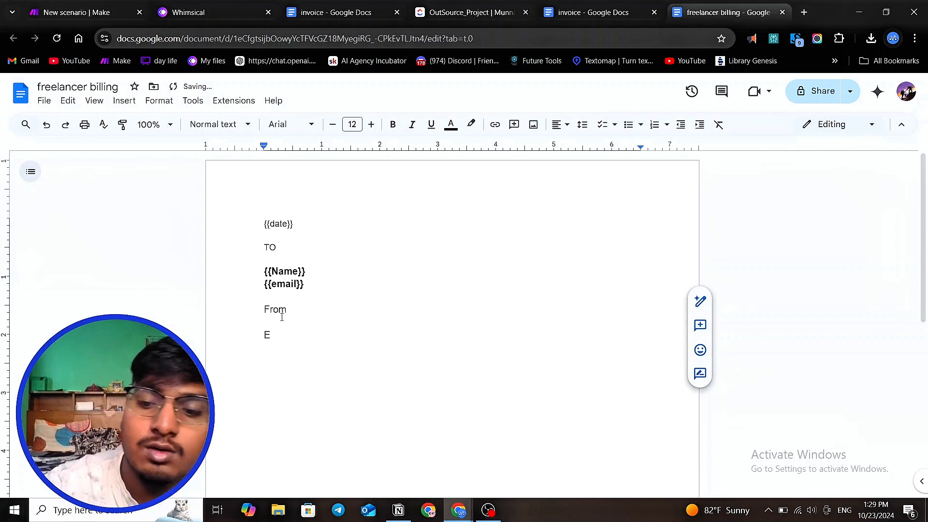
key("BackSpace")
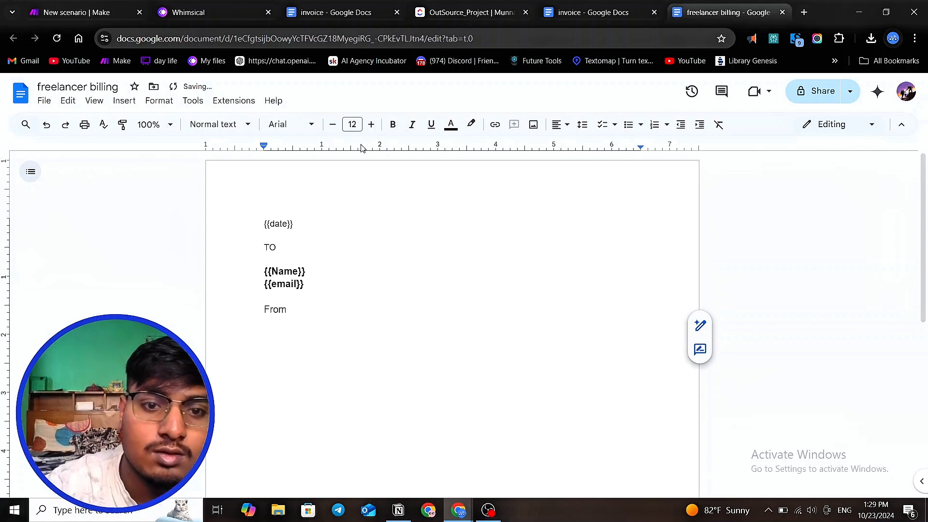
- Type the bold company name 'EASYAIFLOW , Inc' under 'From'
left_click(393, 124)
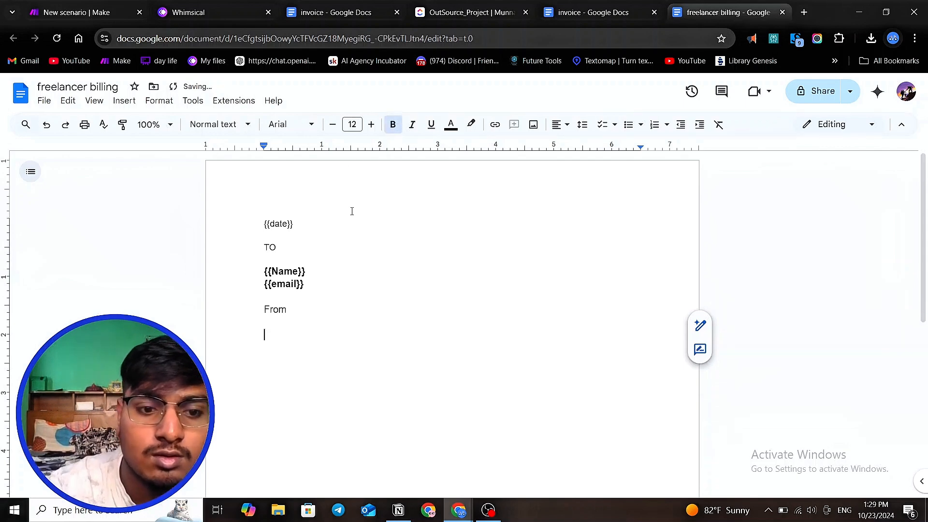
type("W")
key("BackSpace")
type("EAS")
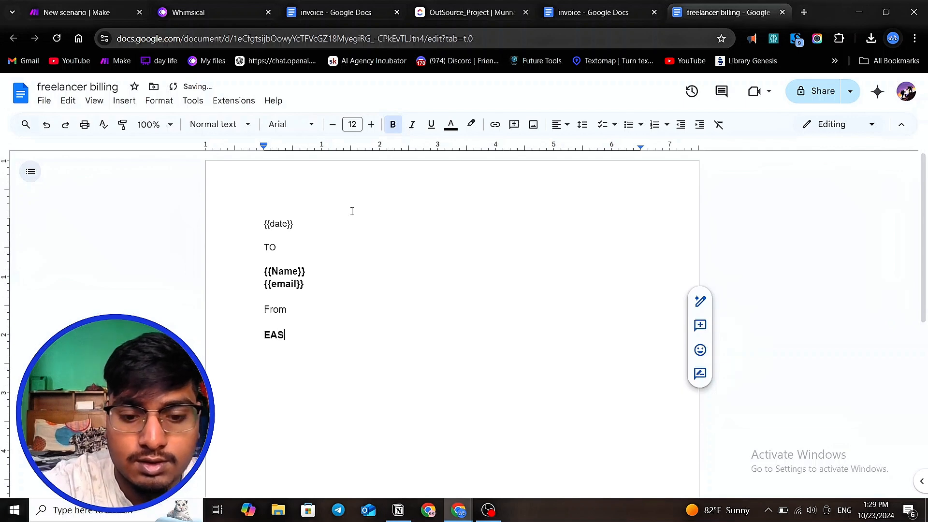
type("YAIFLOW")
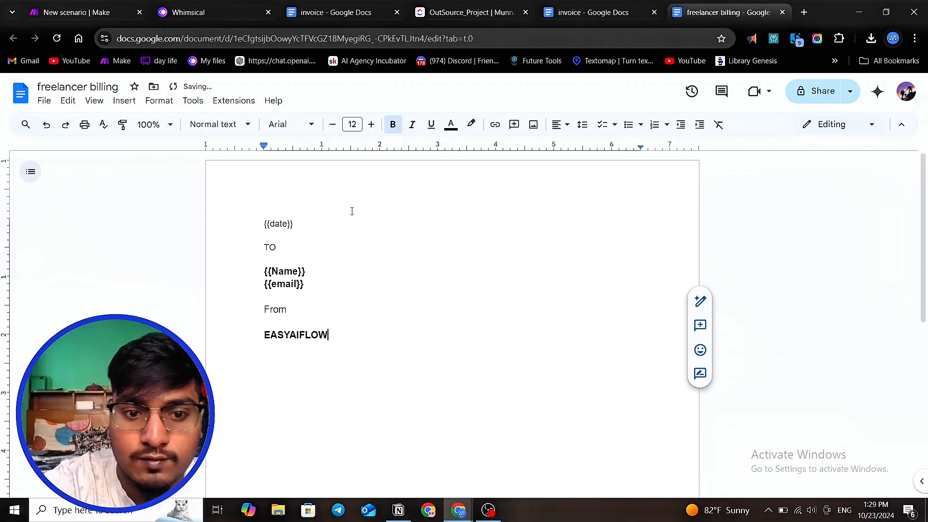
type(" ,I")
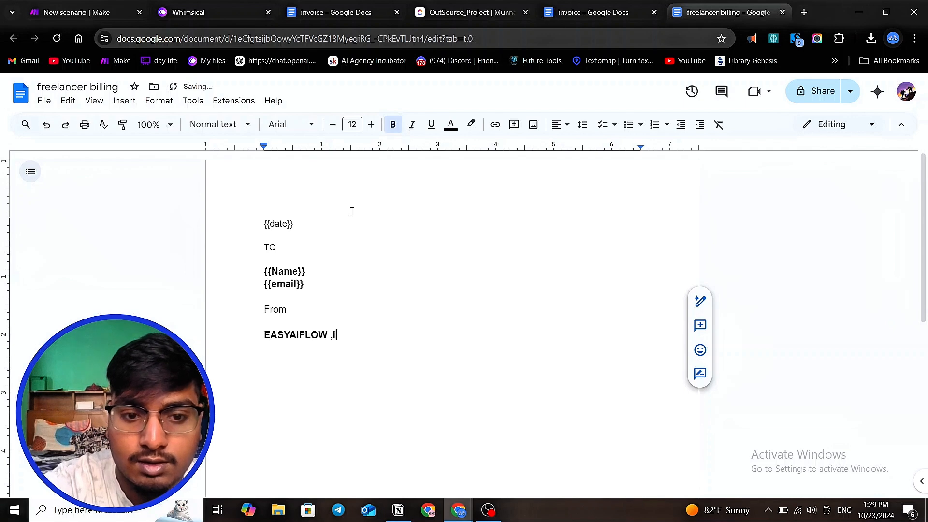
key("BackSpace")
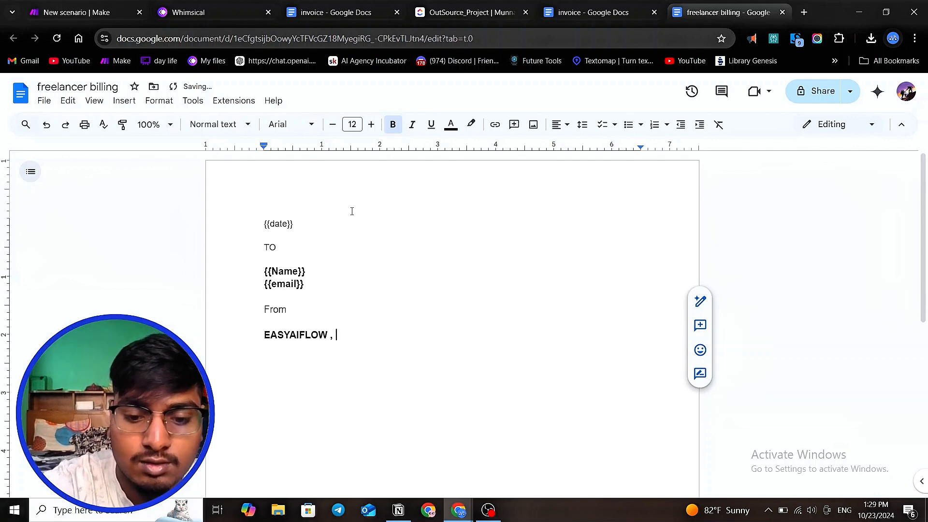
type("IN")
key("BackSpace")
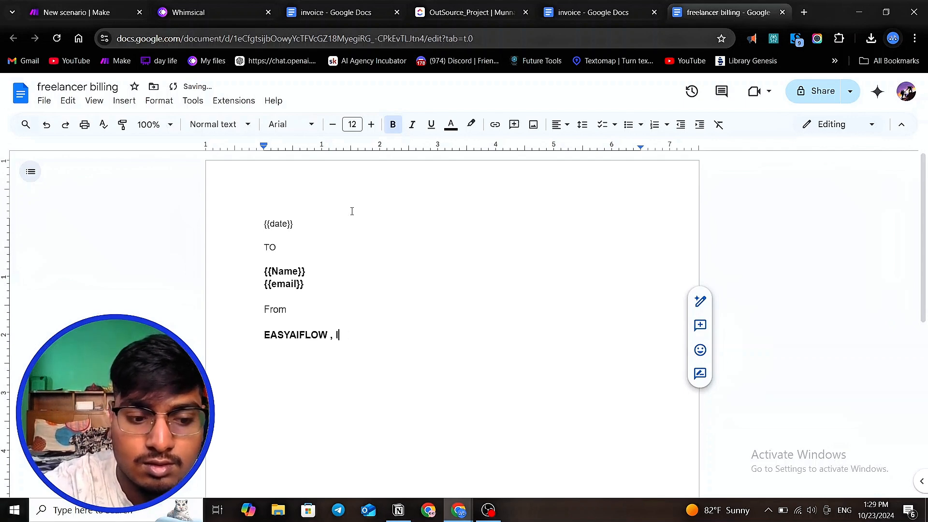
type("nc")
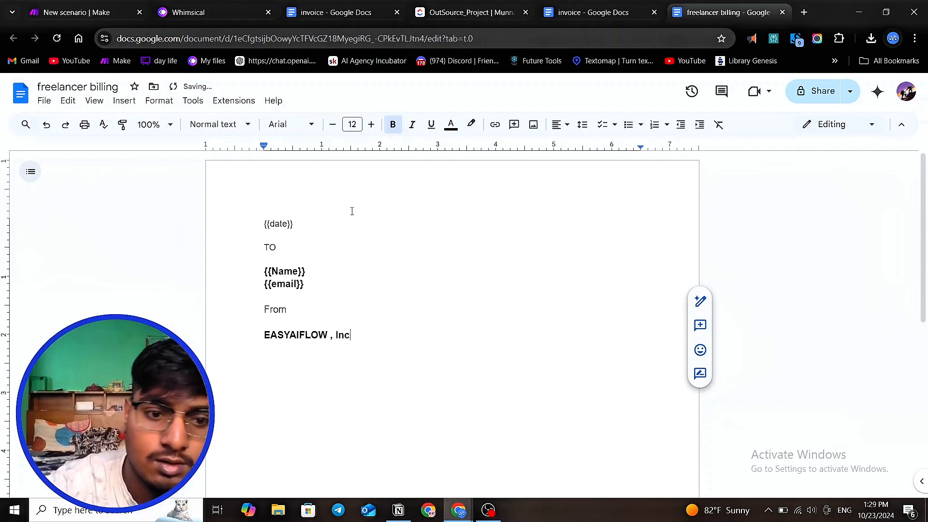
- Add the line 'Easyaiflowautomation' beneath the company name and leave a blank line after it
key("Return")
type("we")
key("BackSpace")
key("BackSpace")
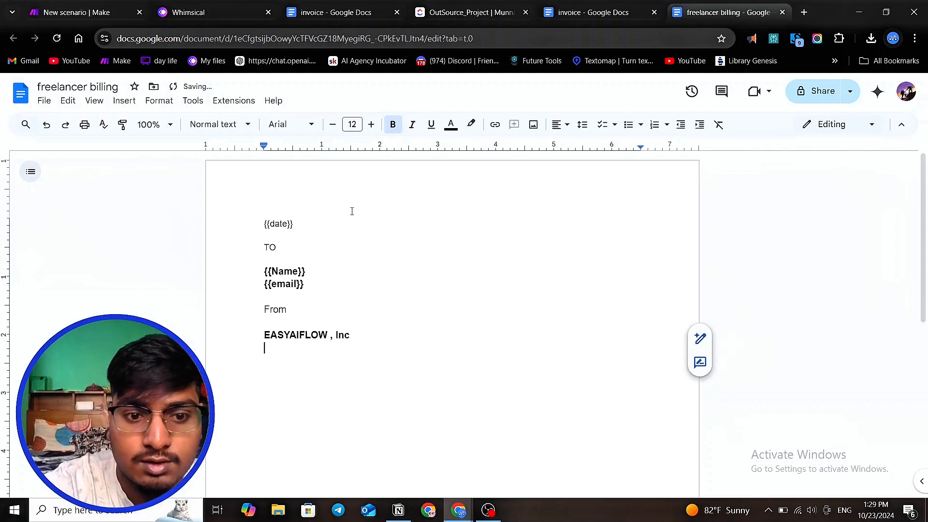
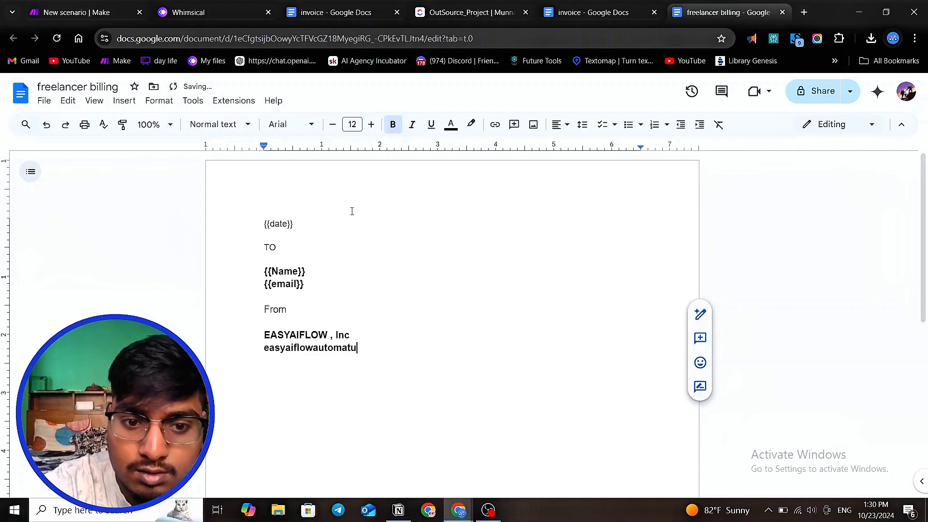
type("ion")
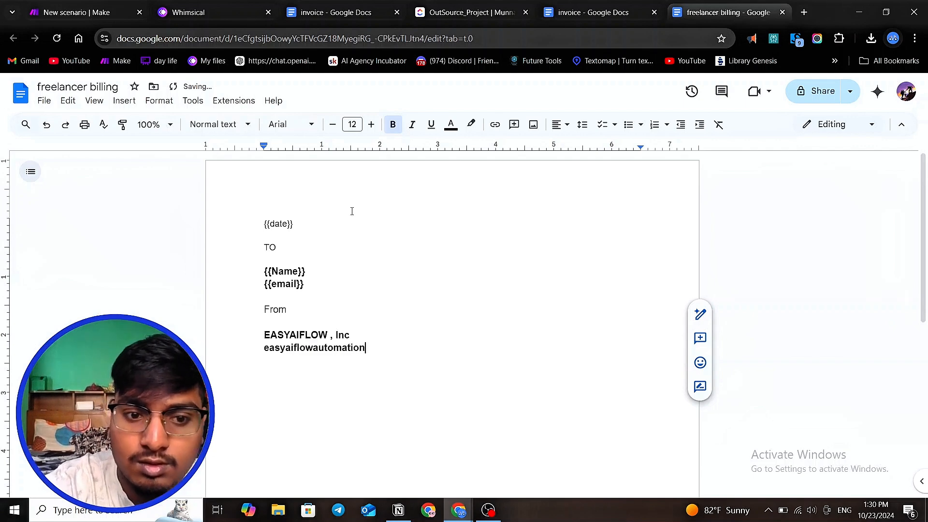
key("Return")
key("Return")
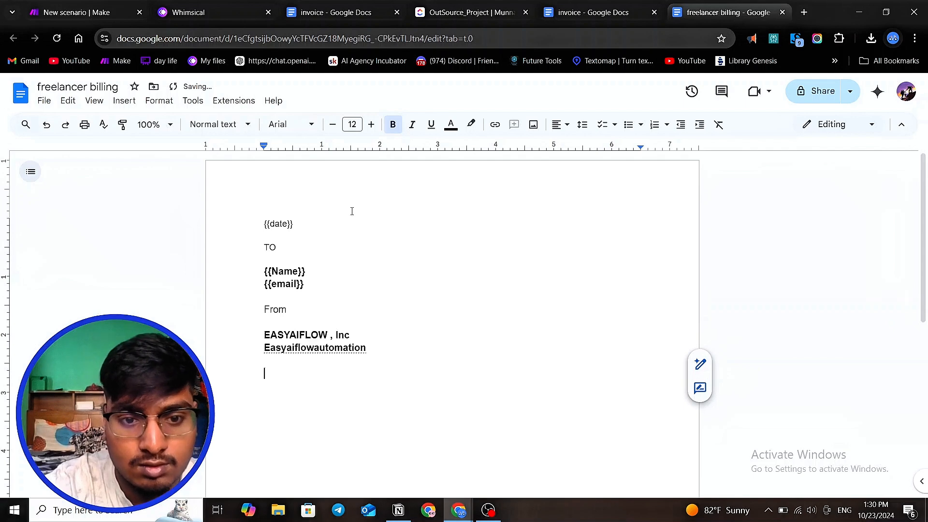
- Extend the company line into the company's e-mail address and add a blank line after it
left_click(372, 347)
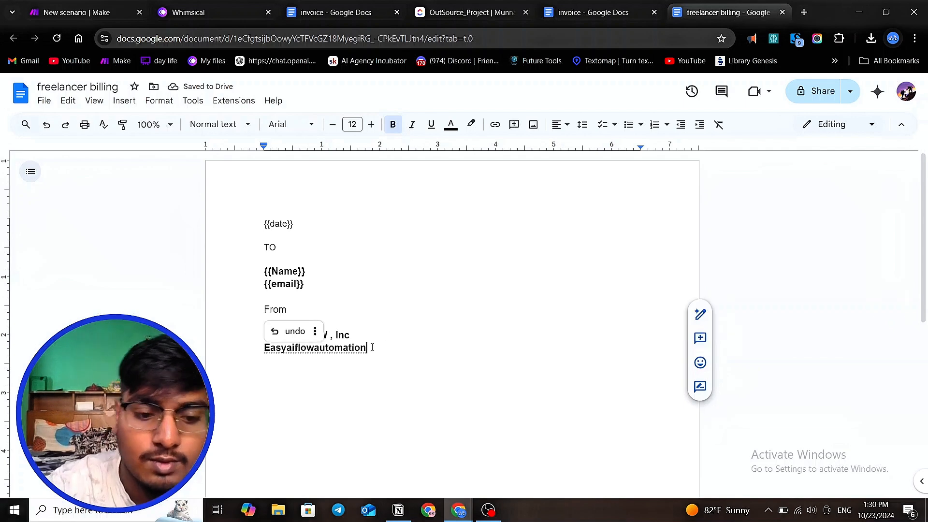
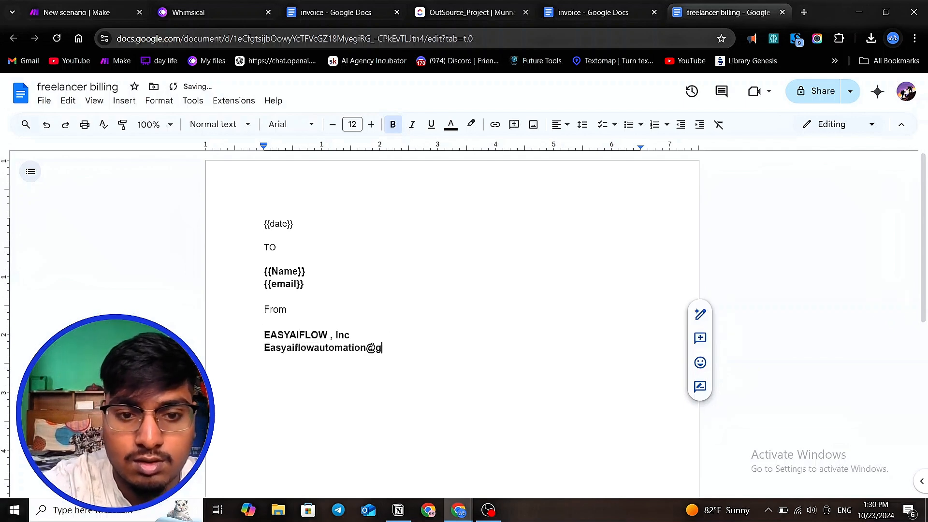
key("BackSpace")
key("BackSpace")
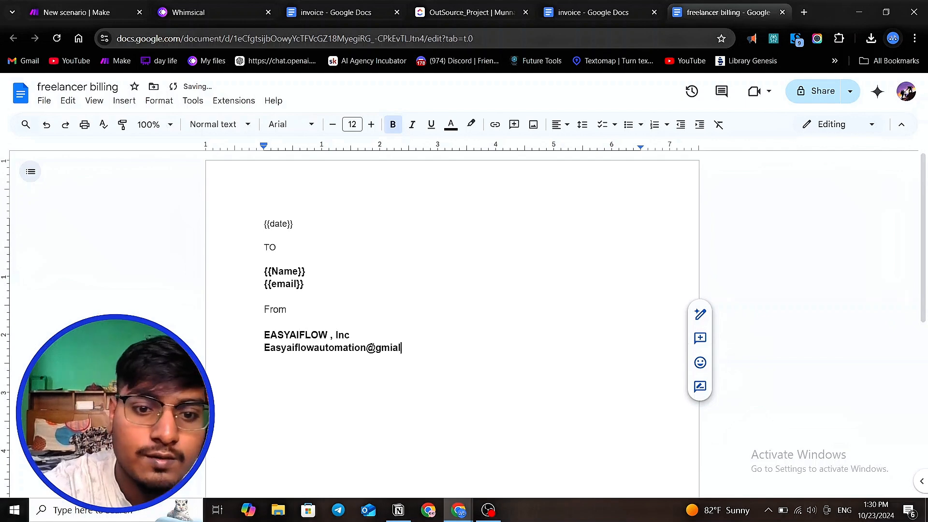
key("BackSpace")
key("BackSpace")
key("BackSpace")
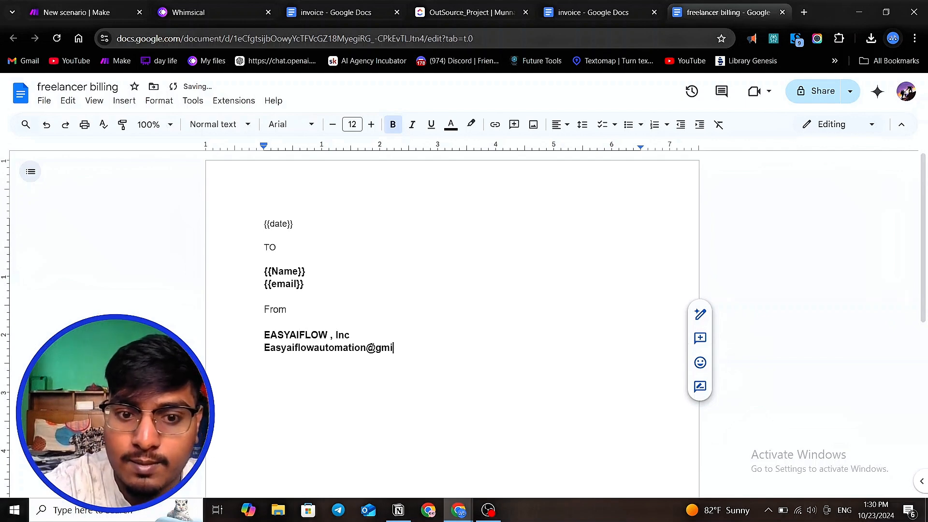
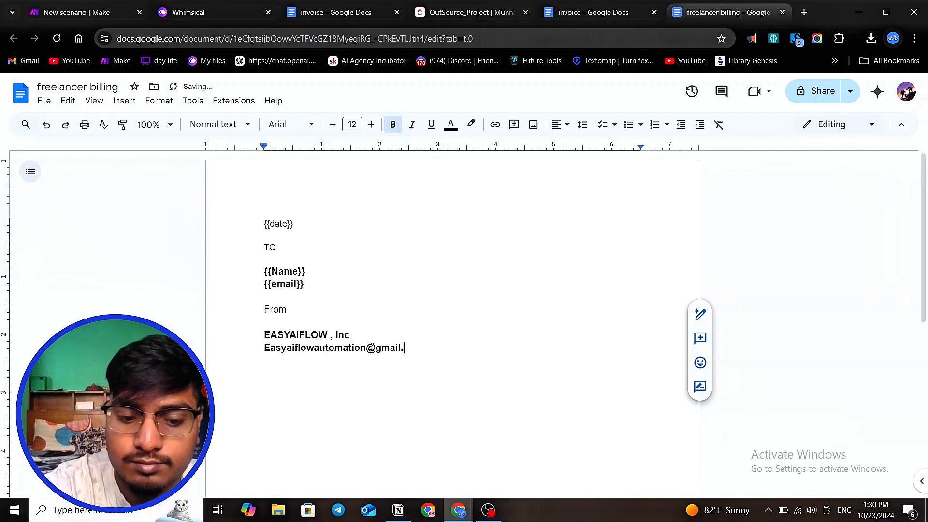
key("Return")
key("Return")
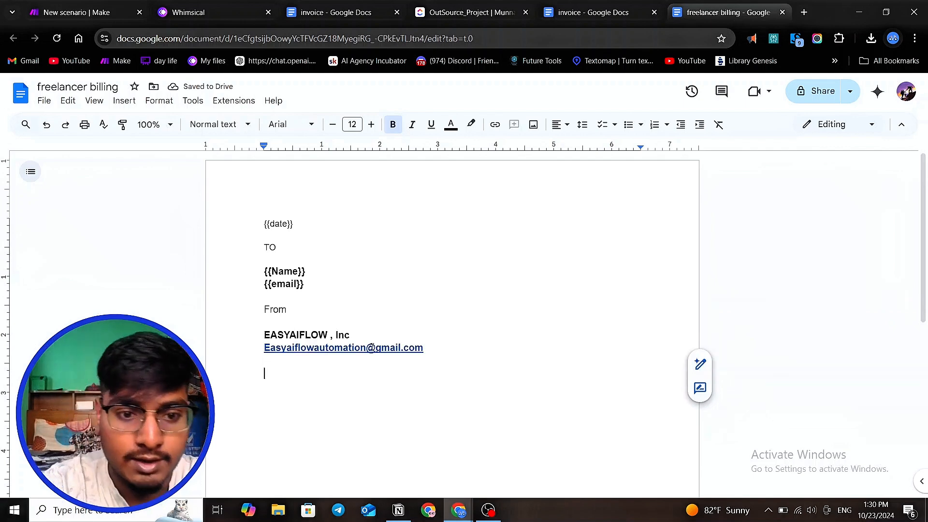
- Type the bold heading 'WORK' beneath the e-mail line
type("W")
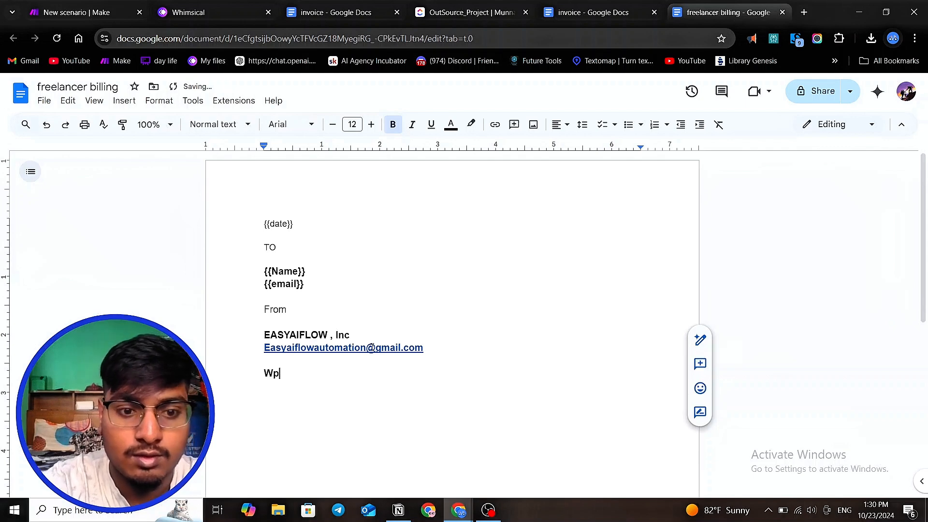
type("o")
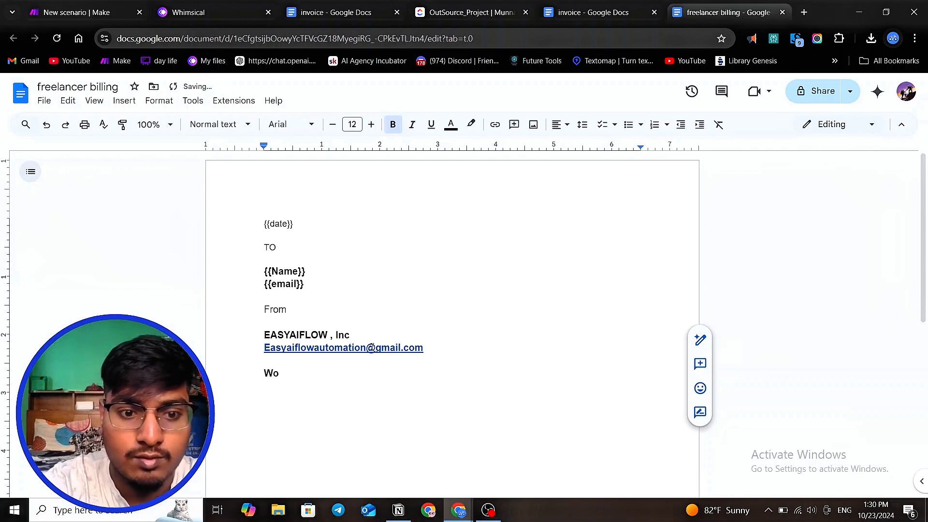
key("BackSpace")
type("WO")
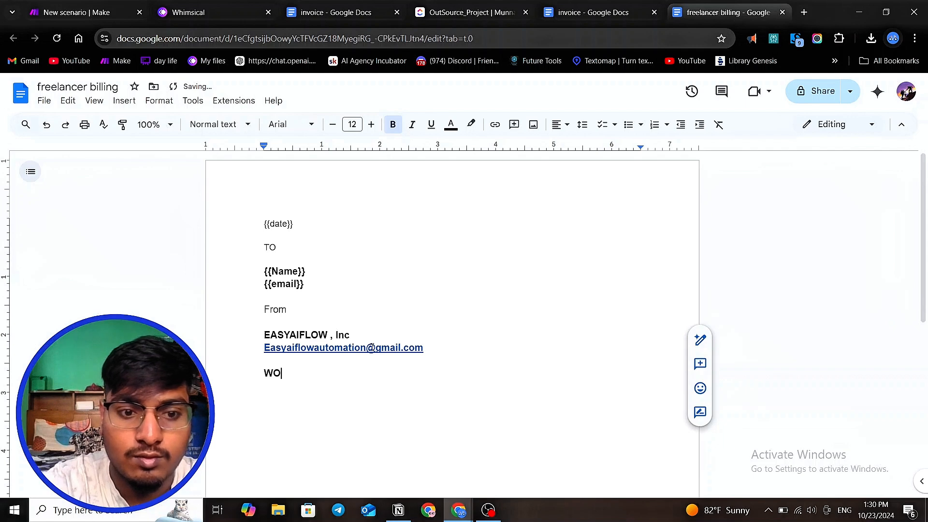
type("E")
key("BackSpace")
type("EK")
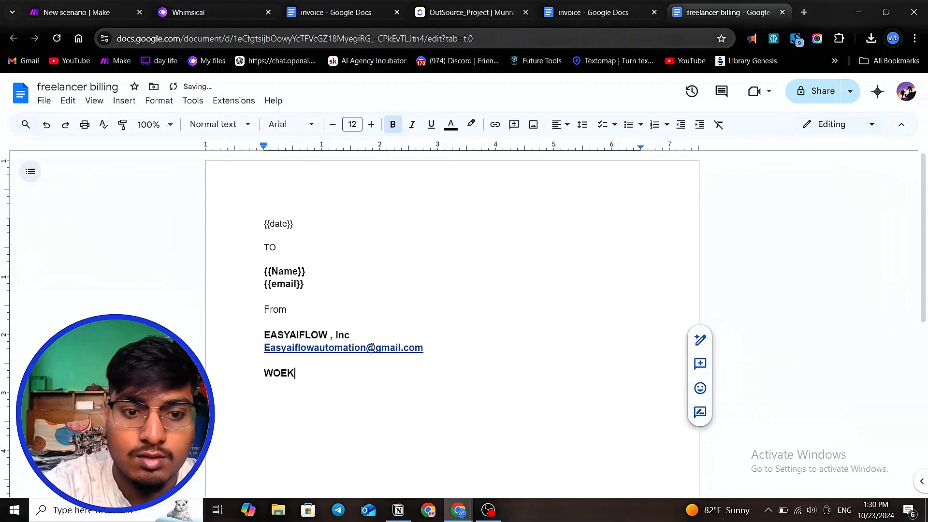
key("BackSpace")
type("R")
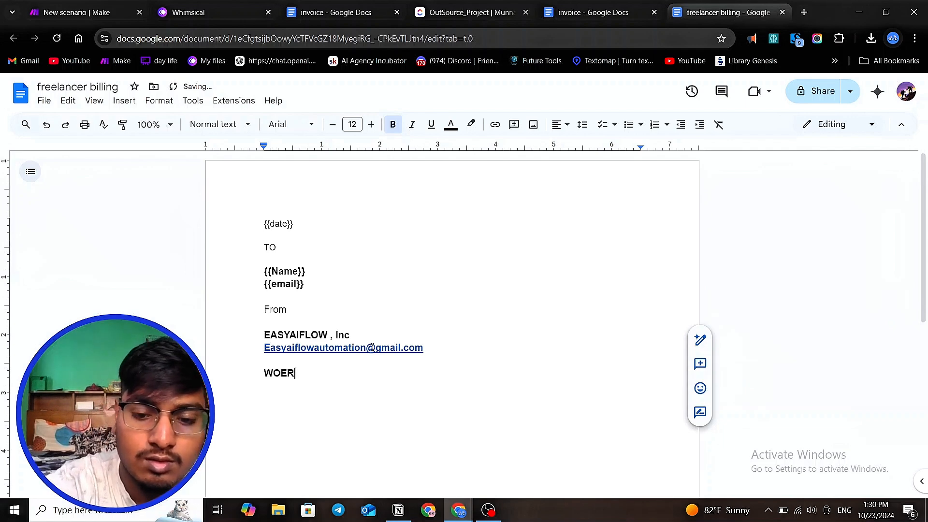
key("BackSpace")
key("BackSpace")
type("RK")
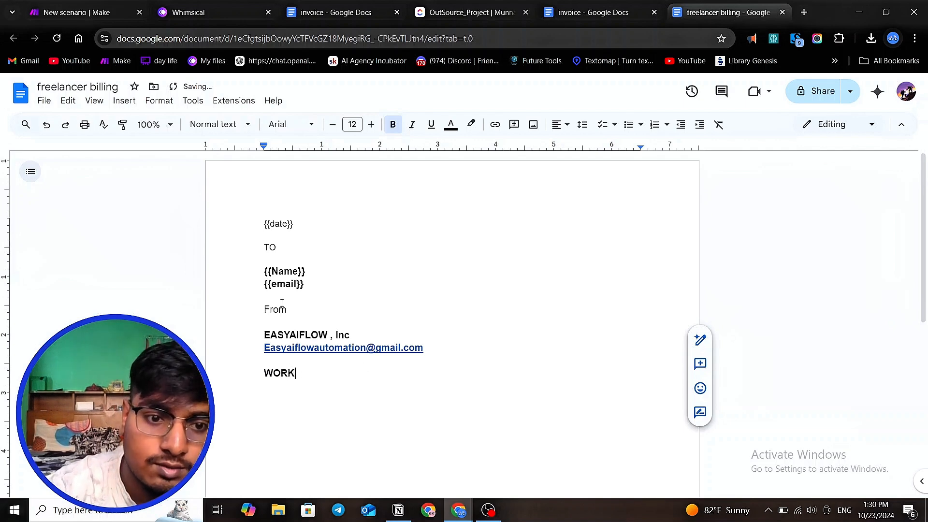
- Make the 'From' and 'TO' headings bold
left_click_drag(290, 308, 264, 307)
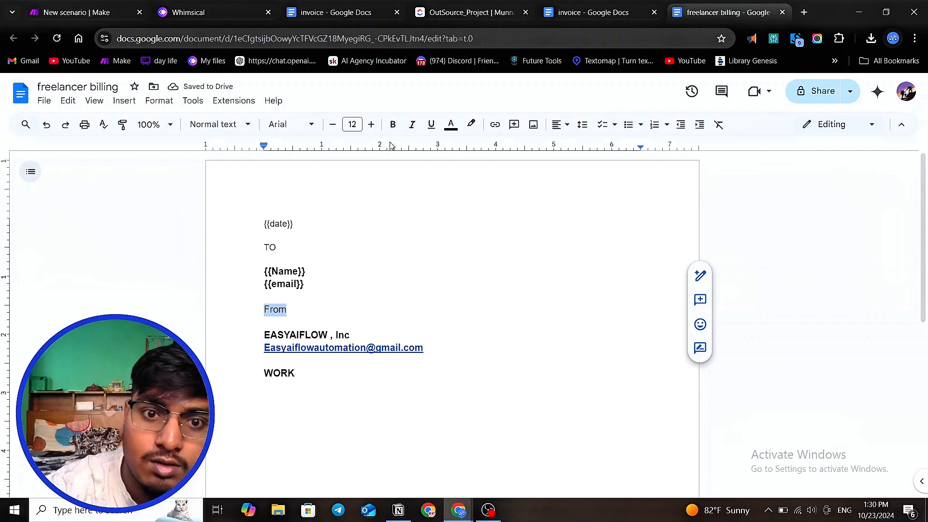
left_click(393, 124)
double_click(290, 249)
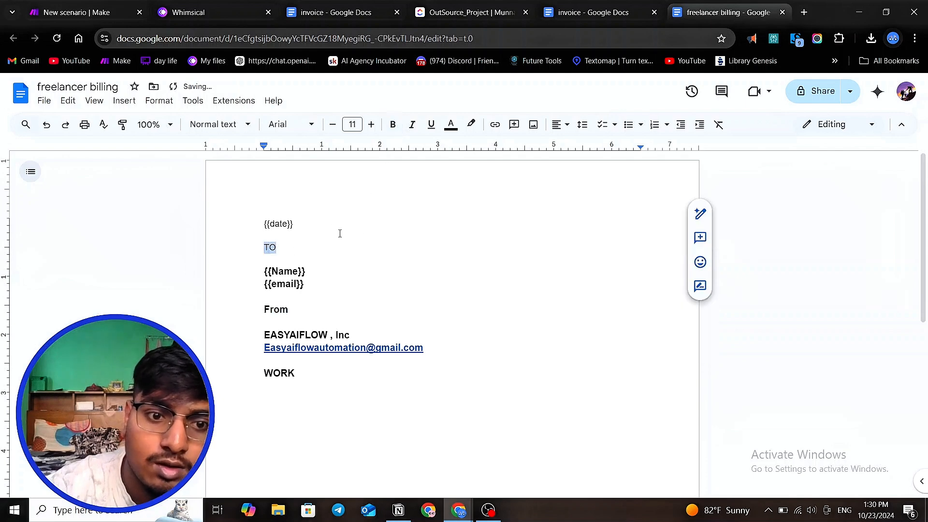
left_click(393, 125)
left_click(326, 256)
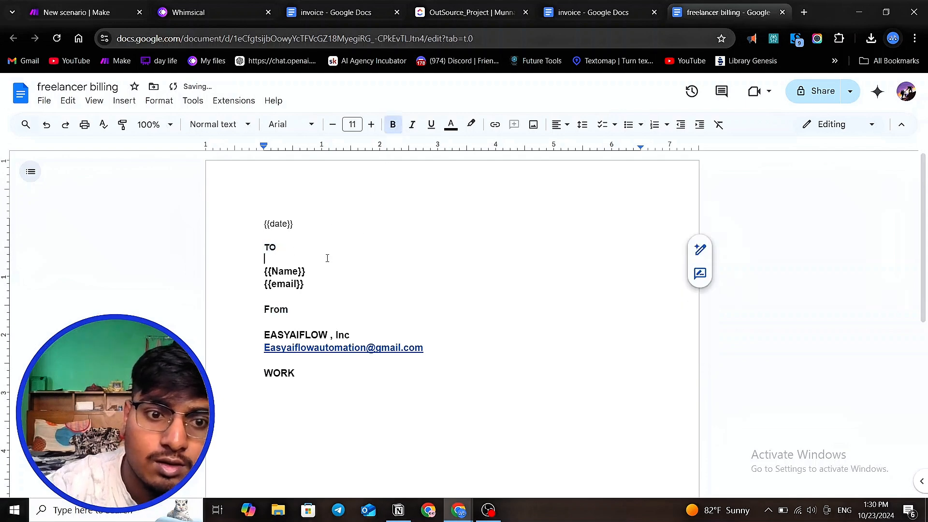
- Enlarge the 'TO', 'From' and 'WORK' headings to 13 pt
double_click(293, 249)
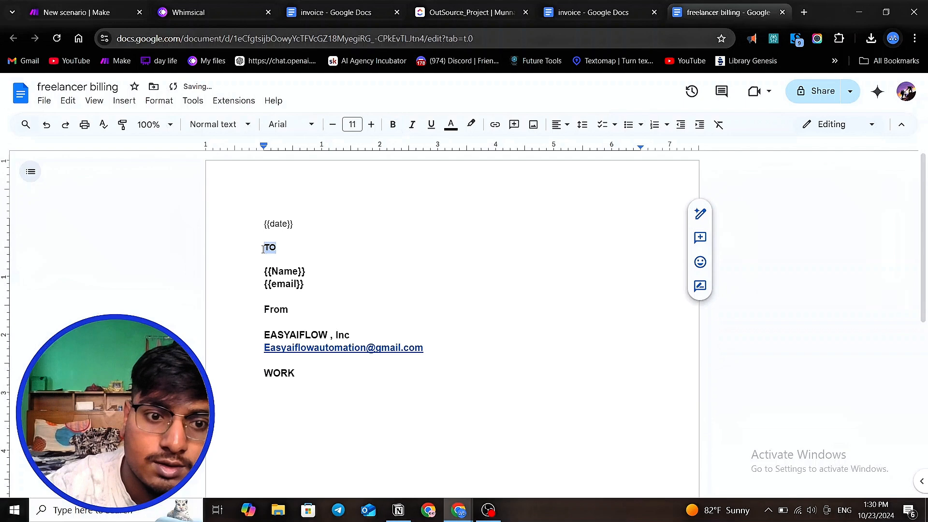
left_click(371, 124)
left_click(371, 124)
left_click_drag(315, 311, 234, 311)
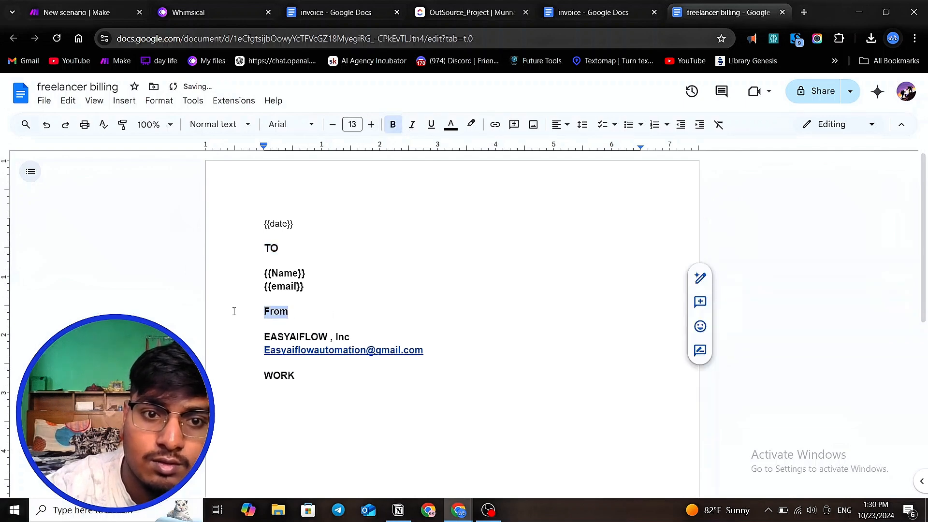
left_click(370, 124)
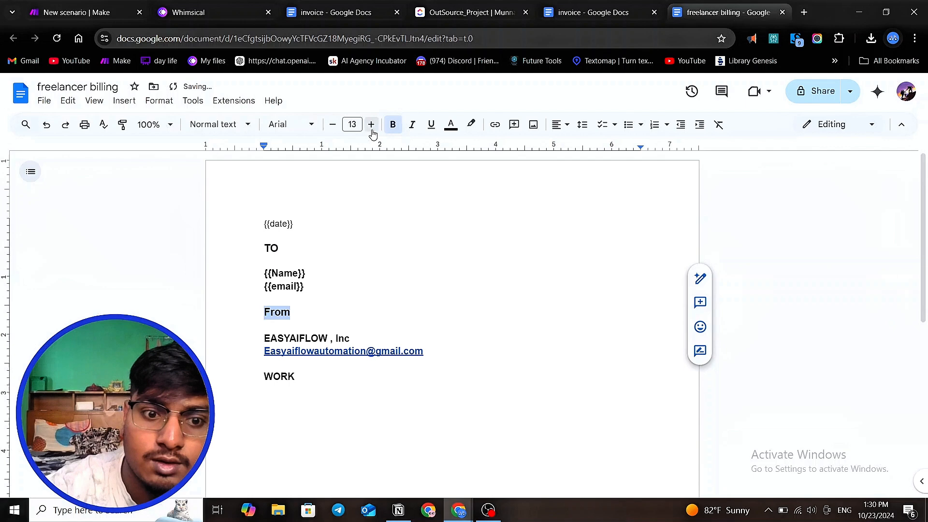
left_click(323, 378)
left_click_drag(323, 378, 231, 382)
left_click(371, 124)
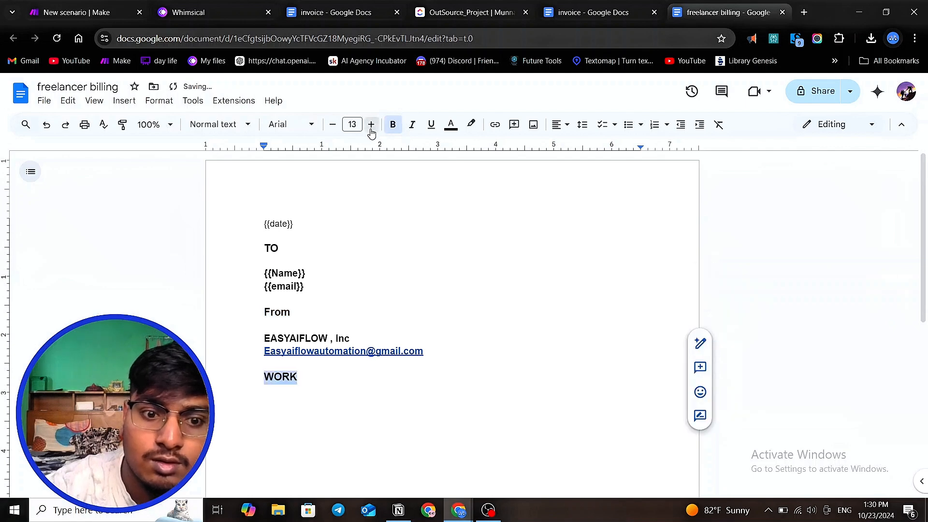
- Underline the 'WORK', 'From' and 'TO' headings
left_click(431, 124)
left_click_drag(288, 312, 213, 301)
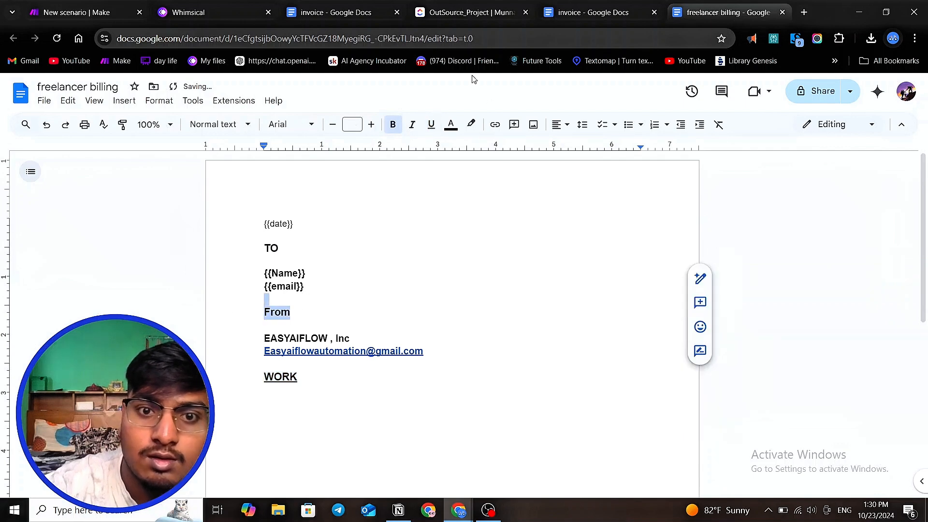
left_click(430, 124)
left_click_drag(280, 248, 223, 239)
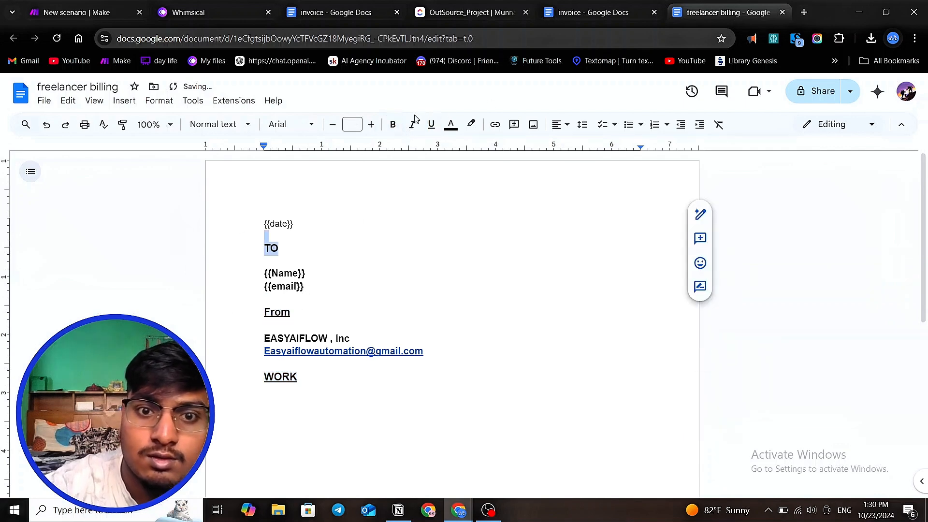
left_click(431, 124)
- Make the {{date}} placeholder bold at 14 pt
left_click(407, 206)
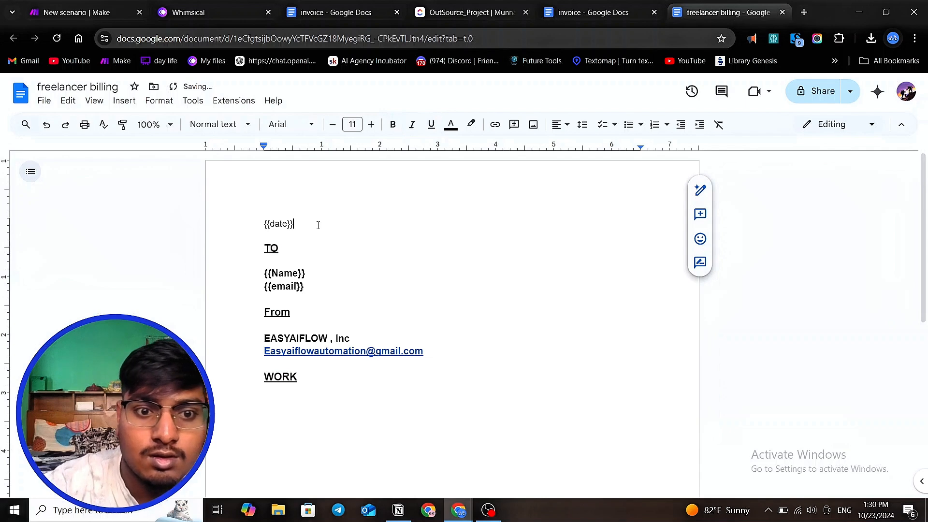
left_click_drag(318, 225, 240, 219)
left_click(393, 124)
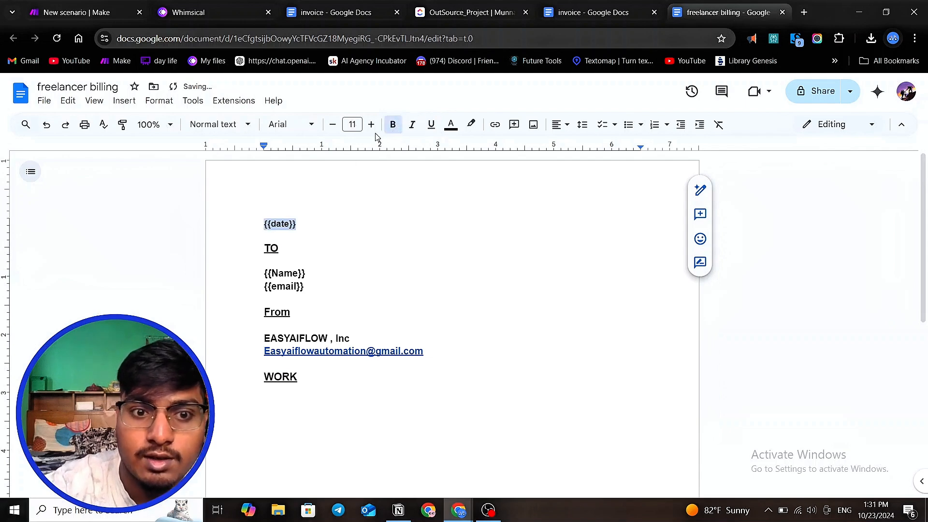
left_click(371, 124)
left_click(371, 124)
left_click(371, 125)
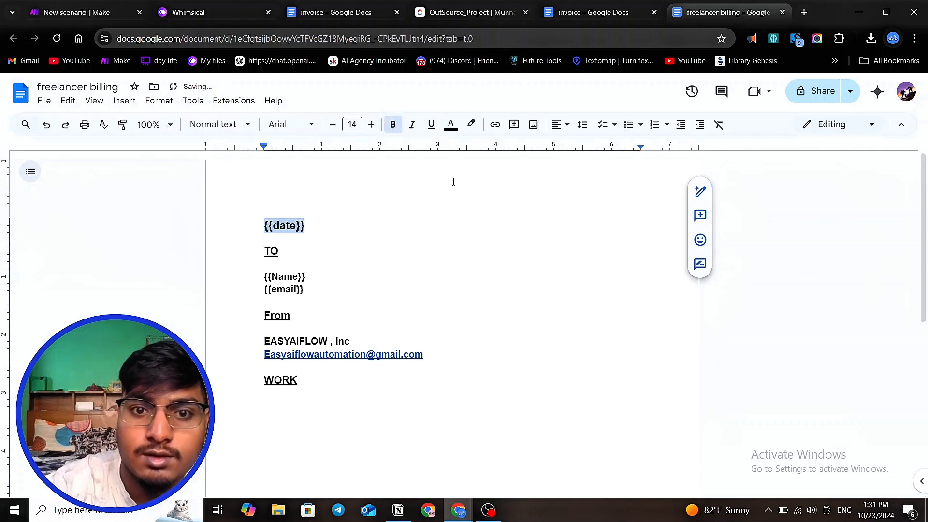
- Apply a dark blue highlight to the {{date}} placeholder
left_click(471, 124)
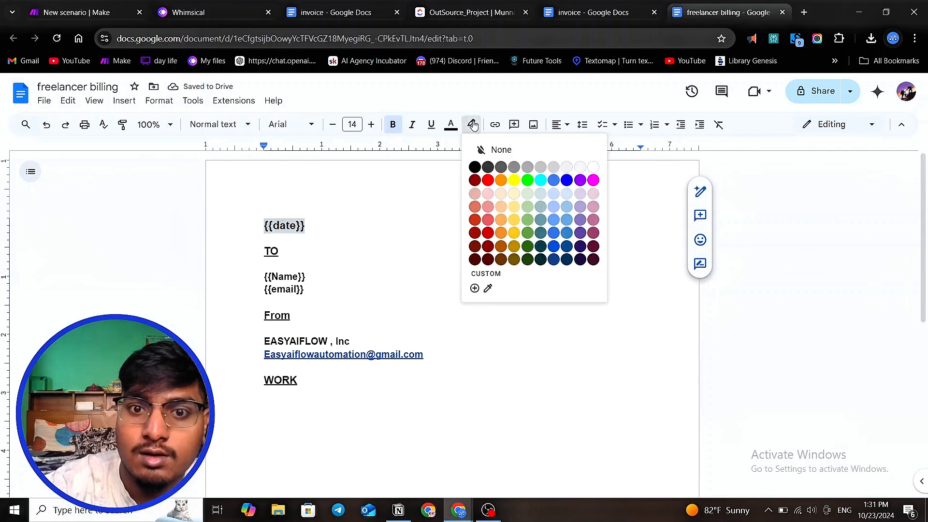
left_click(513, 180)
left_click(441, 207)
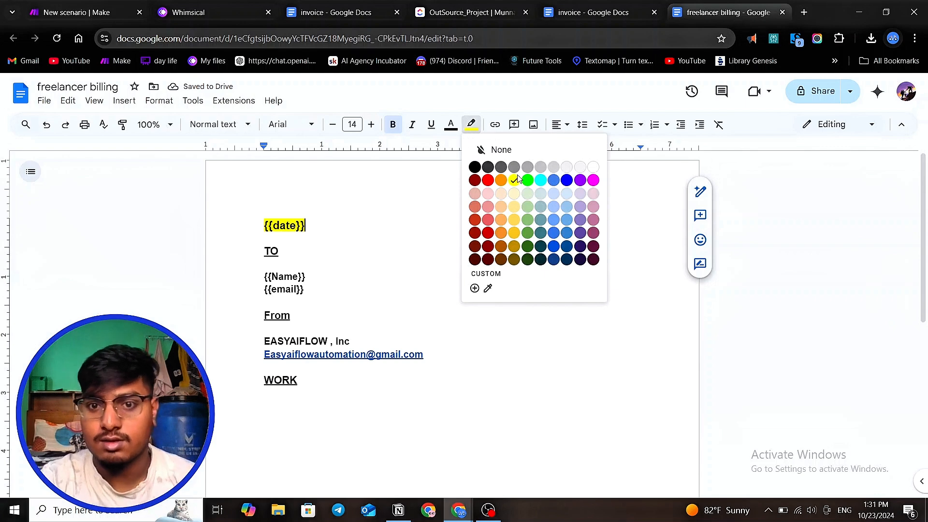
left_click(540, 167)
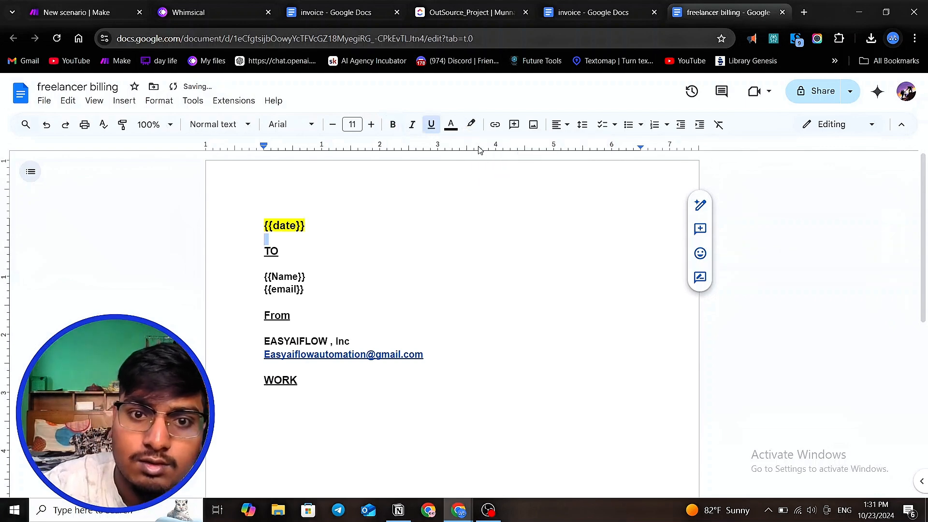
left_click(471, 125)
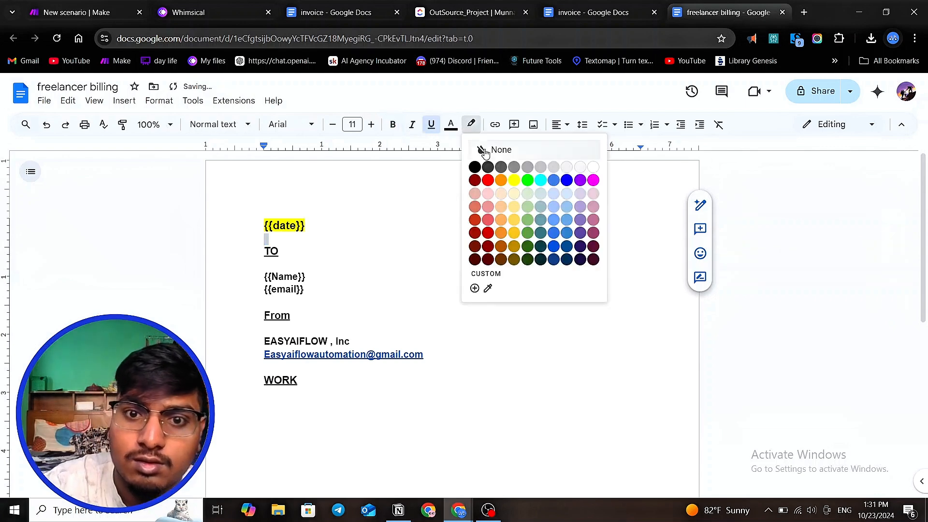
left_click(501, 168)
double_click(326, 230)
left_click(326, 230)
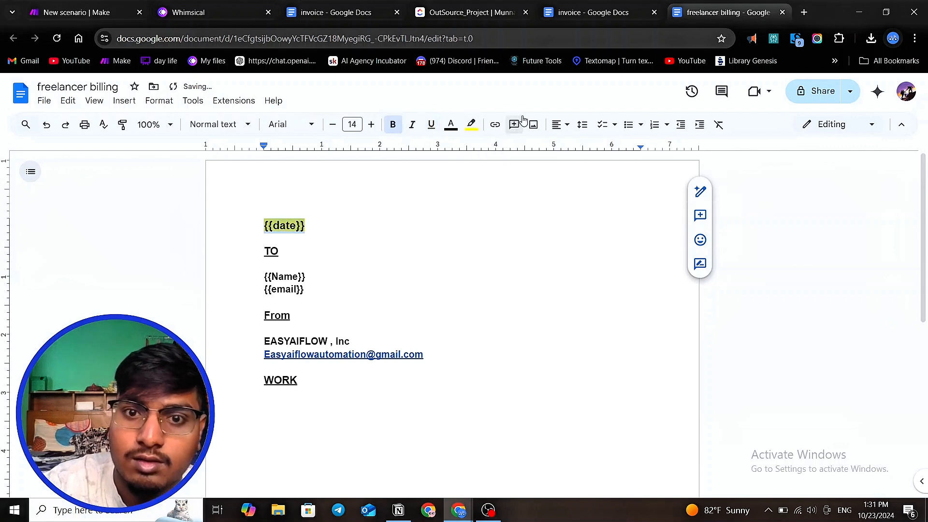
left_click(471, 124)
left_click(489, 167)
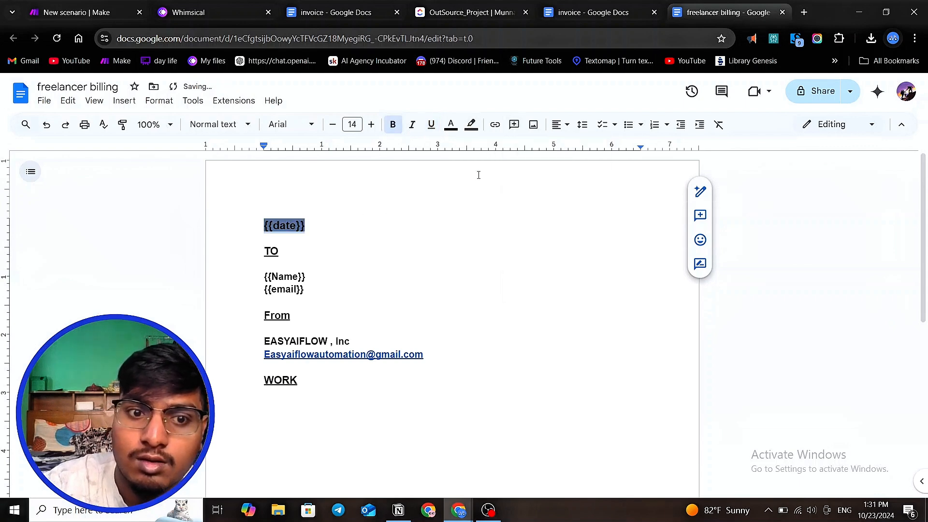
left_click(471, 125)
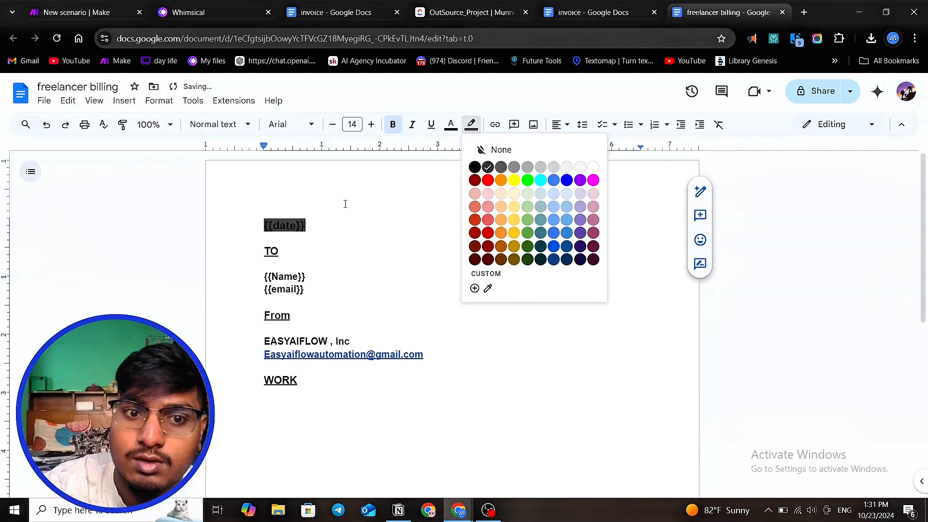
left_click(493, 149)
left_click(472, 125)
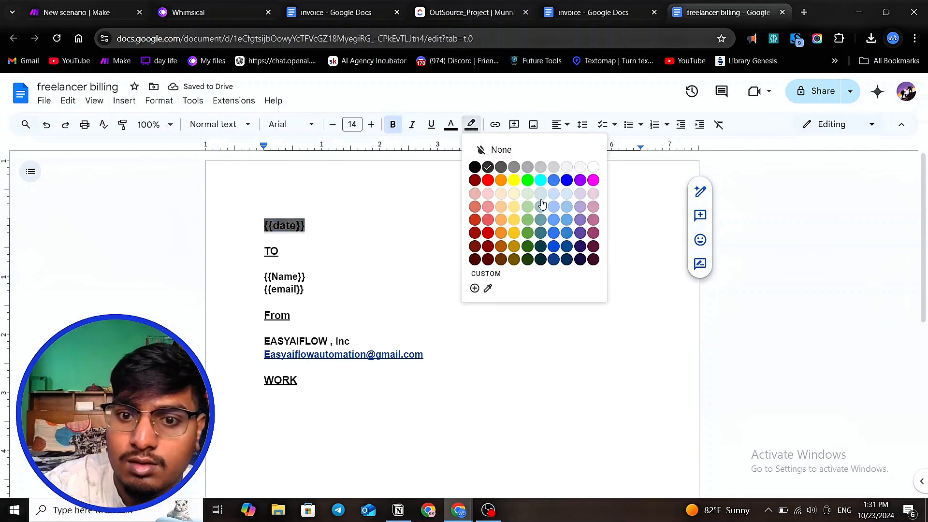
left_click(556, 246)
double_click(458, 257)
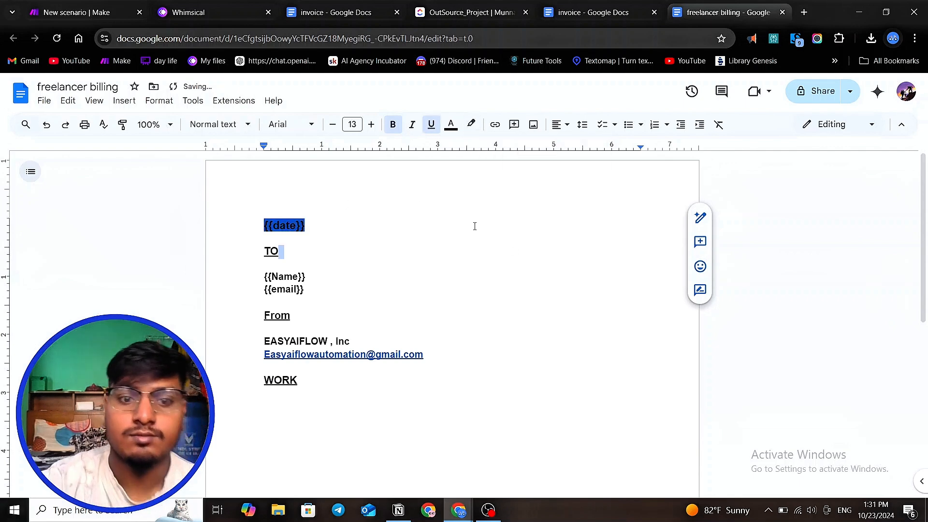
- Add a {{work}} placeholder on a new line below the WORK heading, followed by blank lines
scroll(432, 272, "down", 4)
left_click(283, 221)
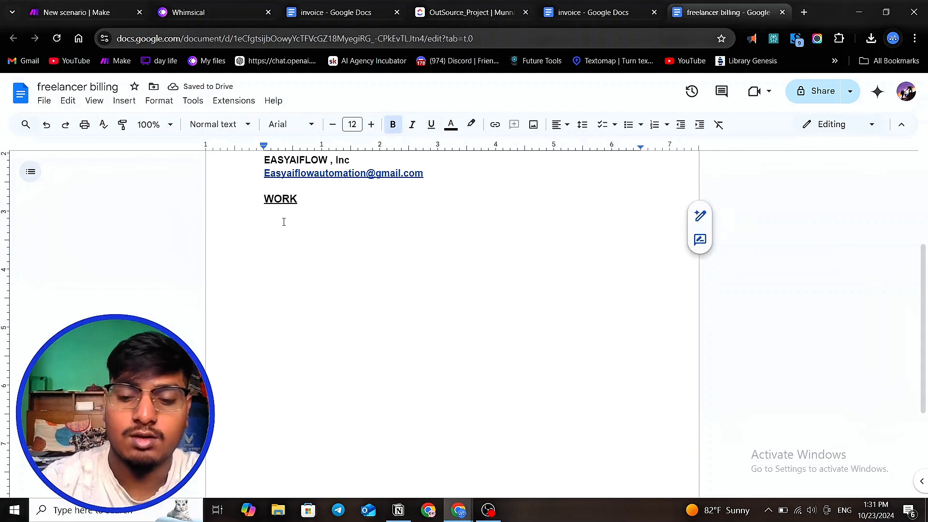
type("{")
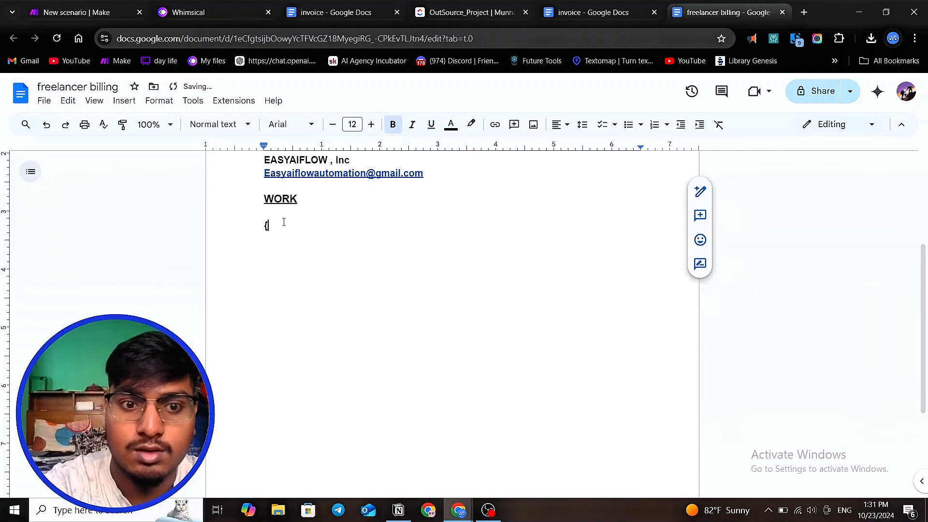
key("BackSpace")
type("{")
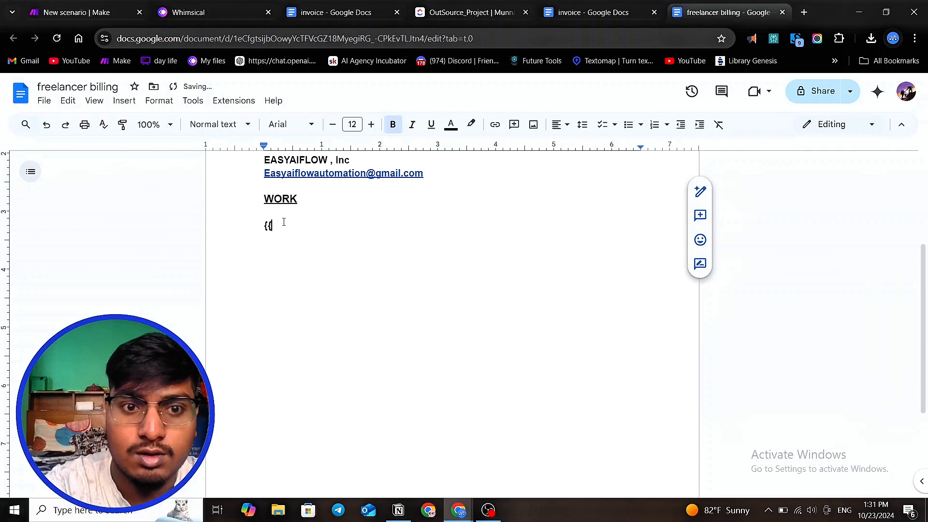
type("{work")
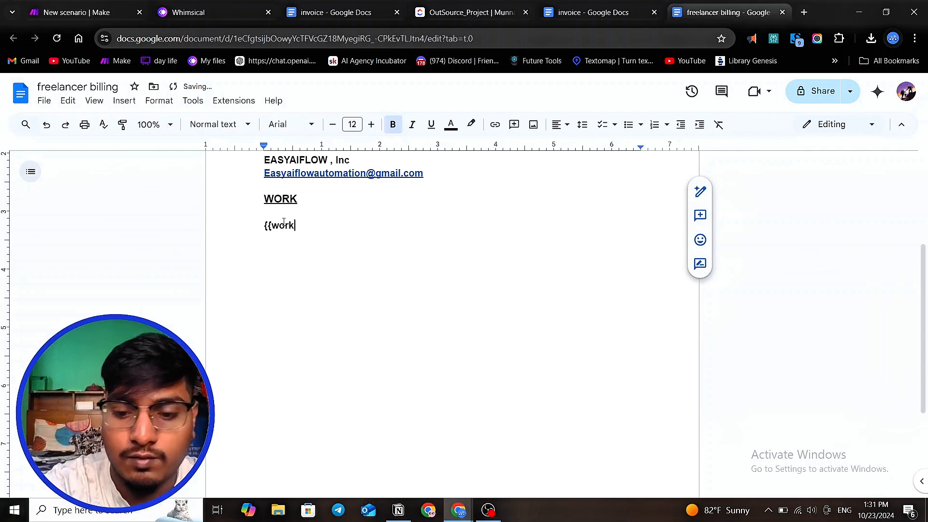
type("}}")
key("Return")
key("Return")
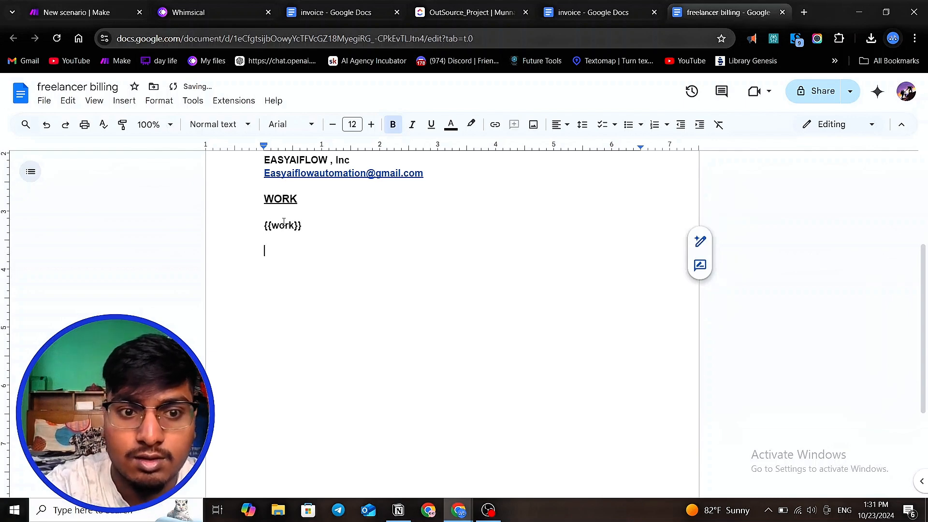
- Add a 'Total' heading below the work placeholder, underlined and enlarged to 14 pt
key("Return")
type("T")
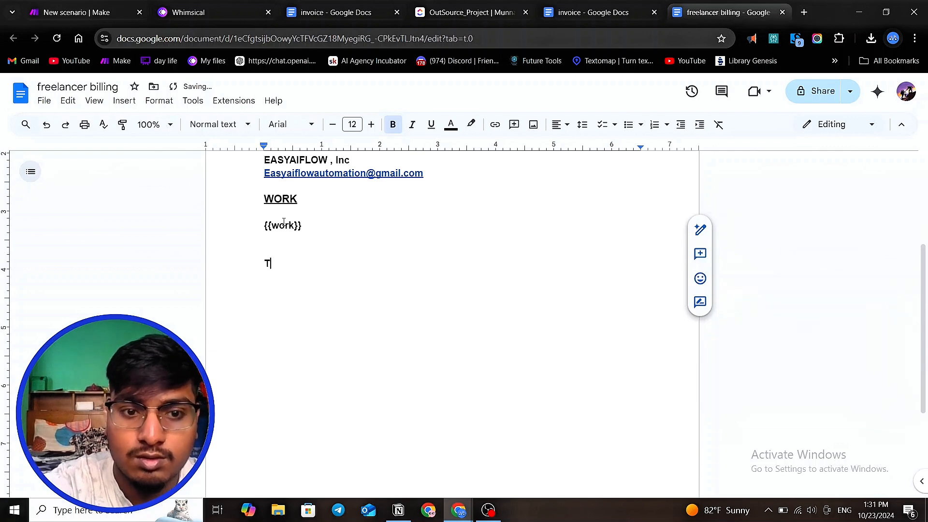
type("otal")
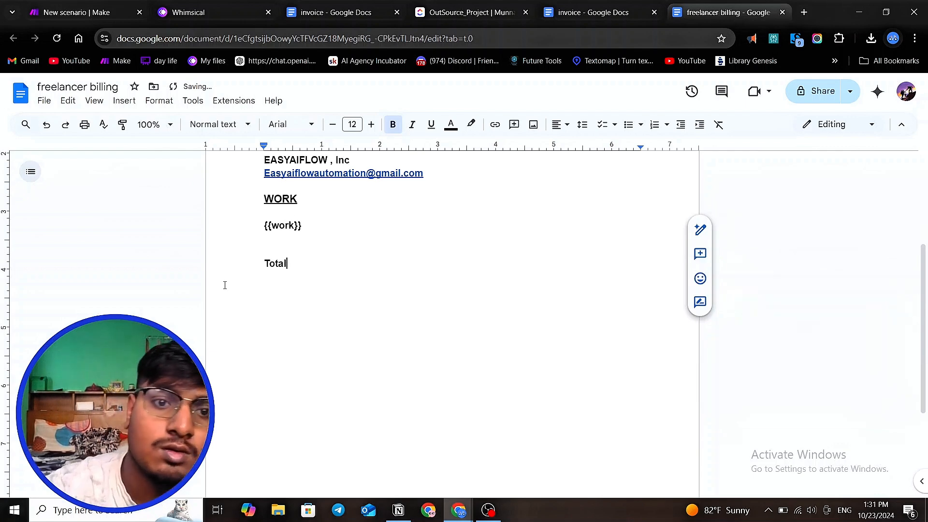
left_click_drag(301, 260, 295, 249)
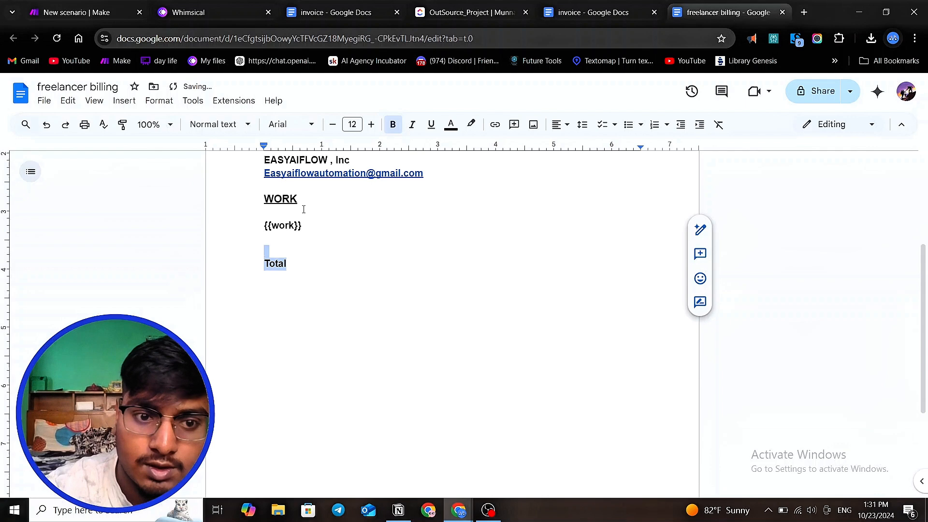
left_click(371, 124)
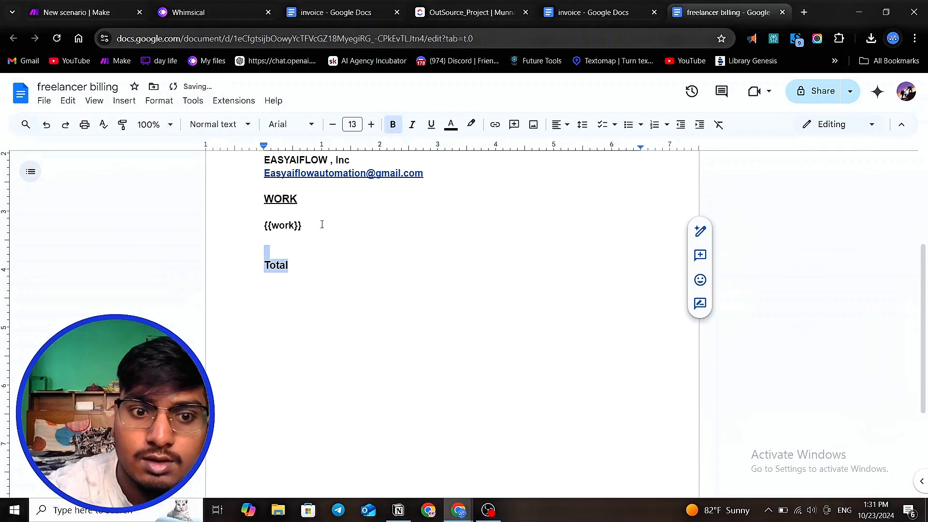
left_click(431, 124)
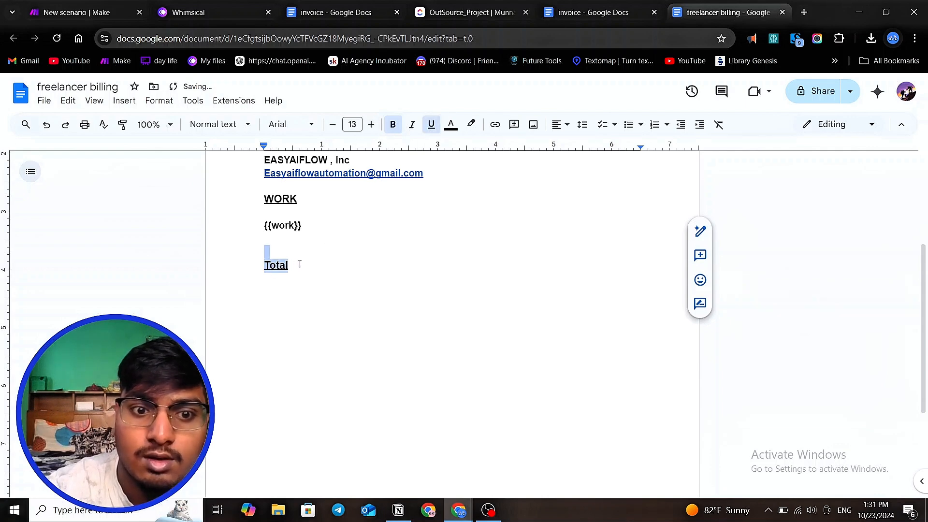
left_click(371, 124)
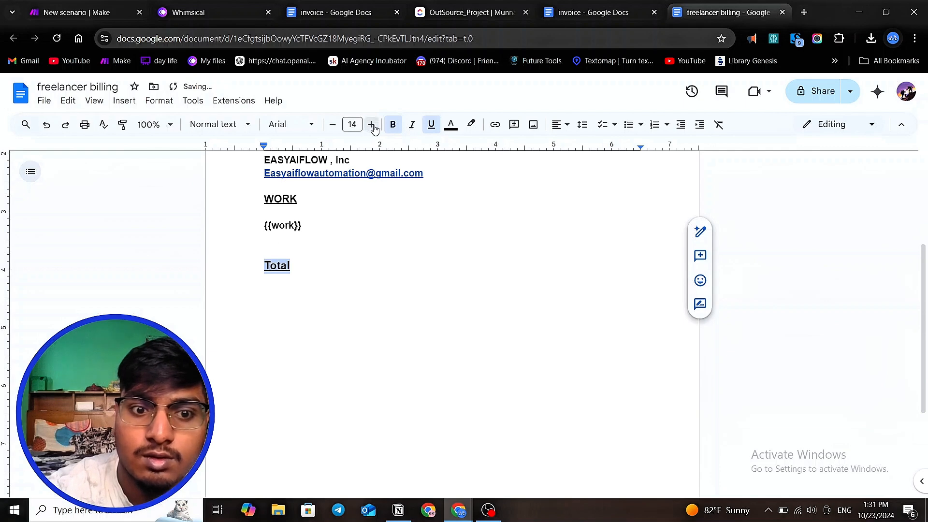
left_click(272, 266)
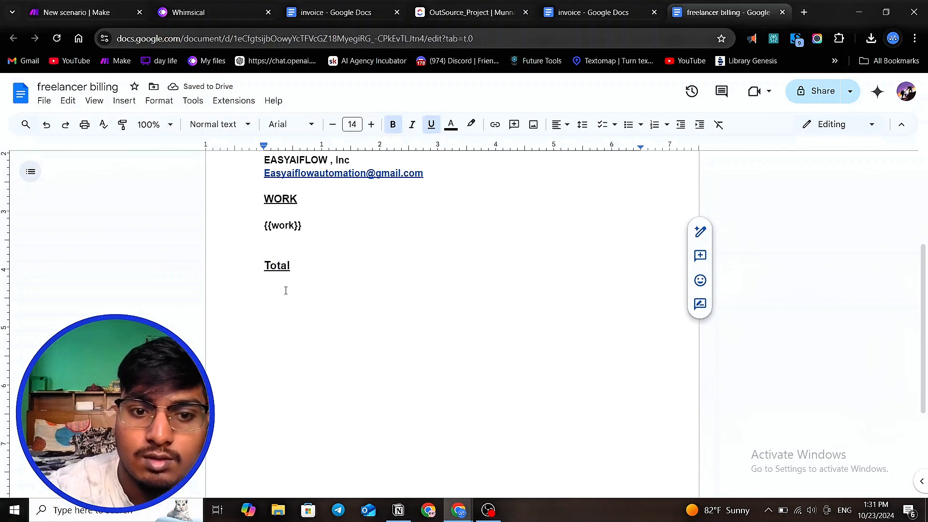
- Below the Total heading, add the line 'AMOUNT = {{amount}}' at 12 pt without underline
key("Return")
type("AMo")
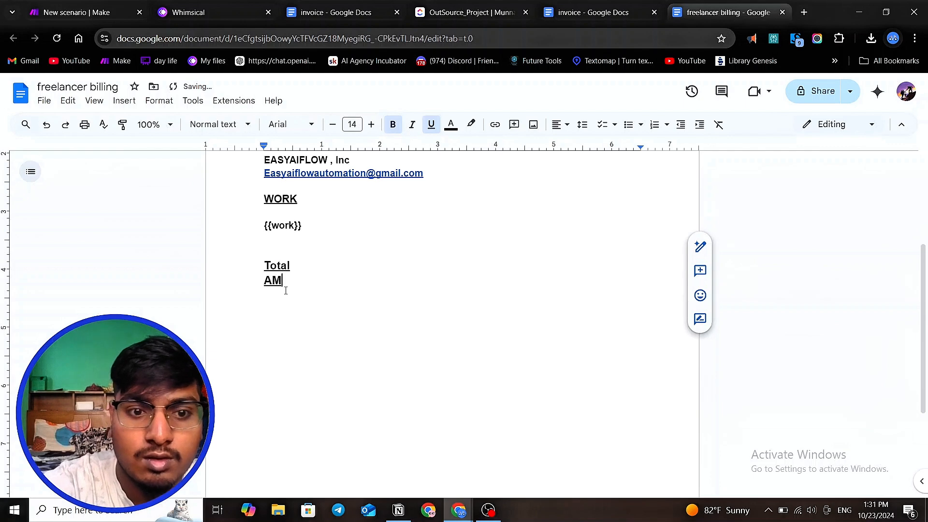
key("BackSpace")
key("BackSpace")
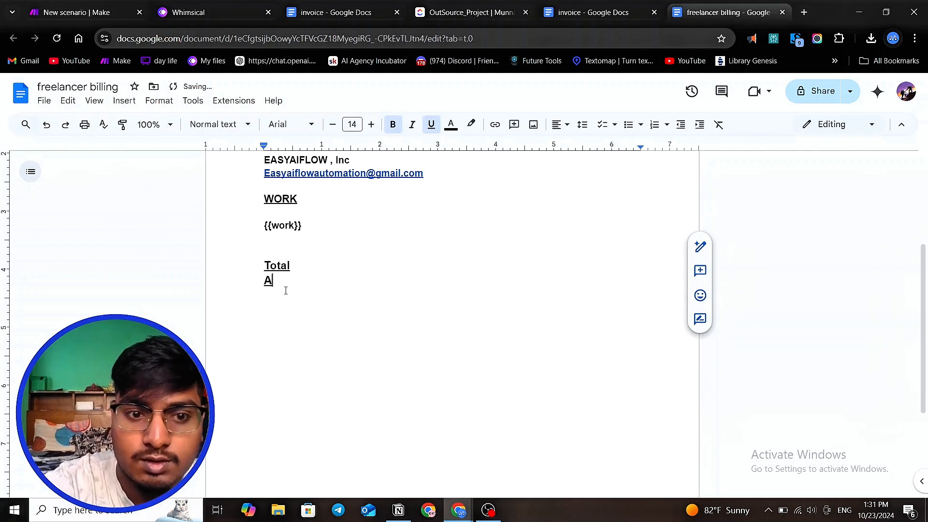
key("BackSpace")
key("Return")
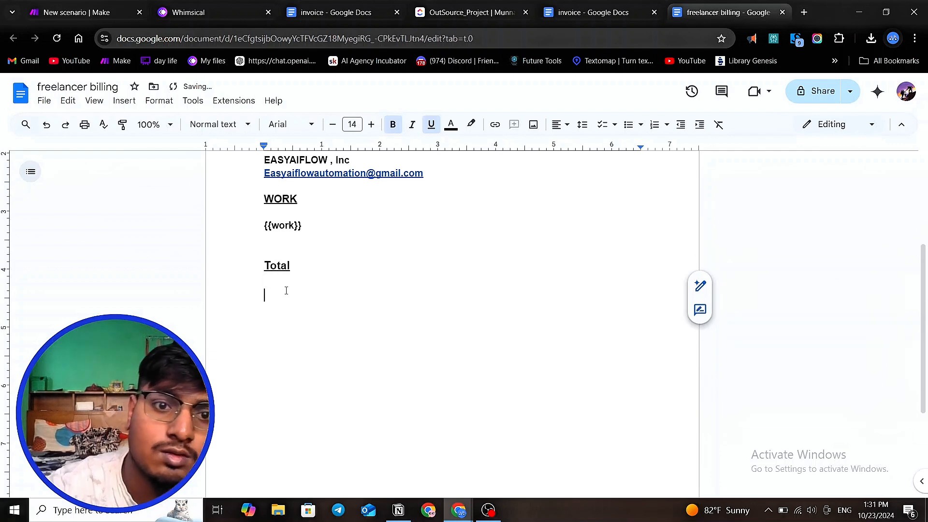
left_click(332, 124)
left_click(332, 124)
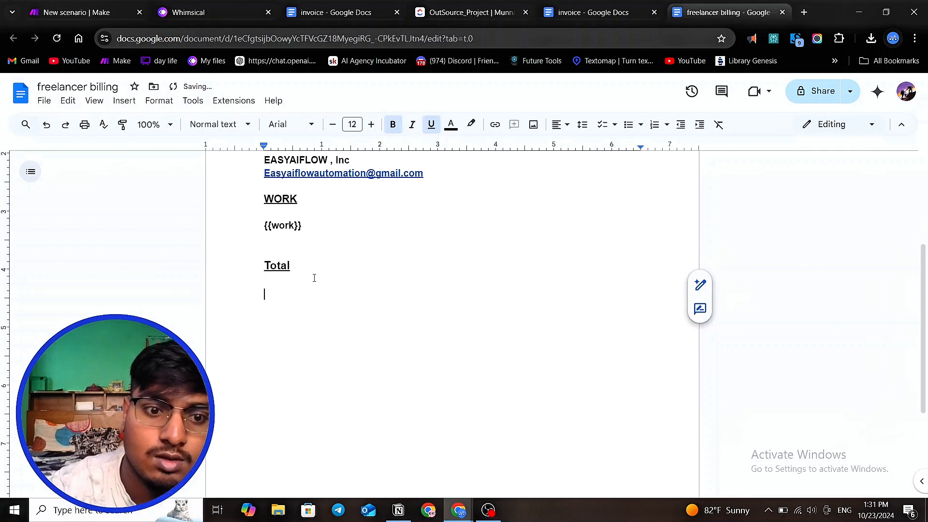
left_click(431, 125)
type("A")
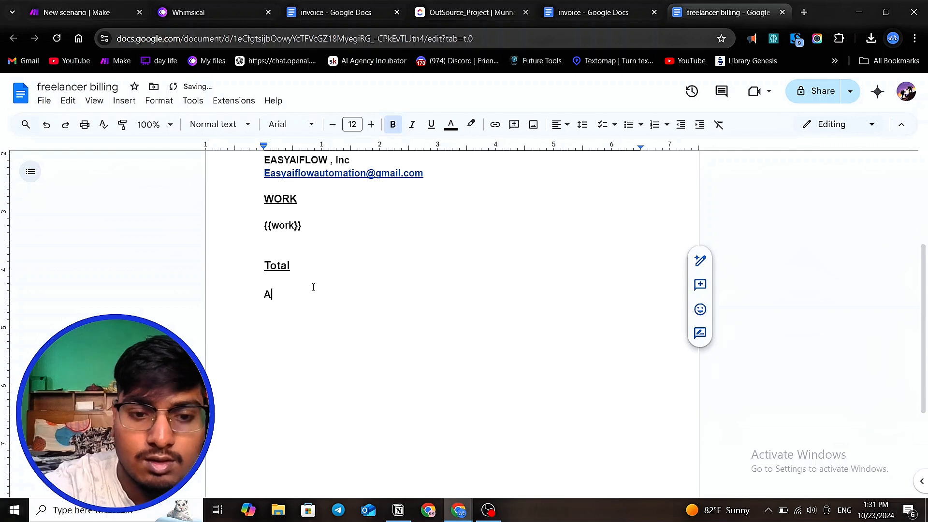
type("MOUNT")
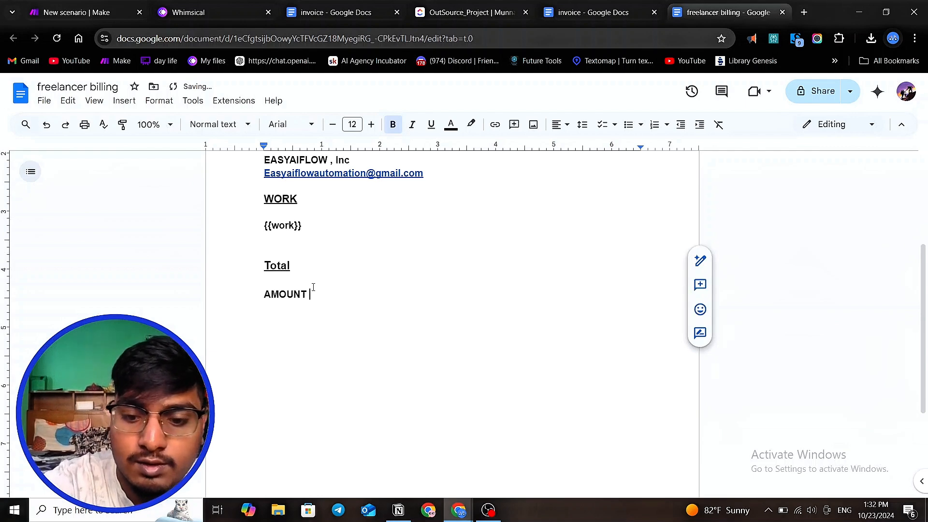
type(" -")
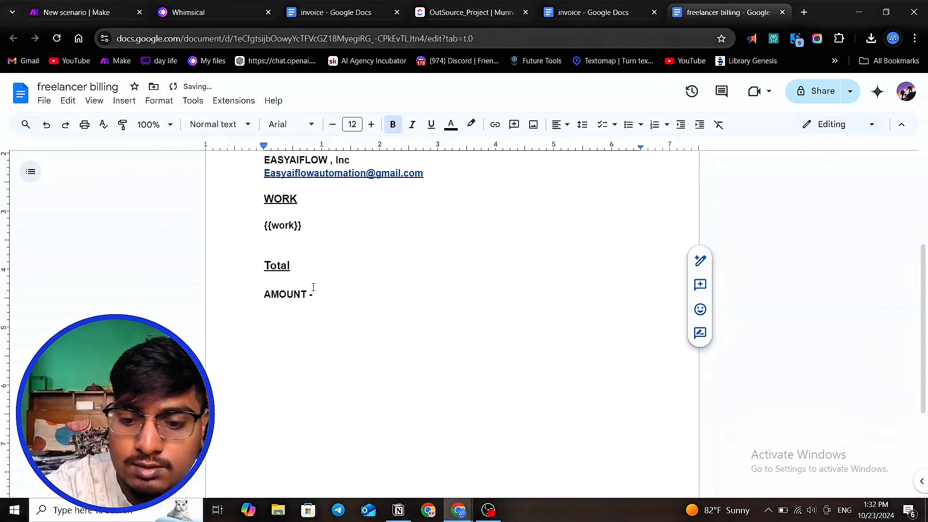
type("-")
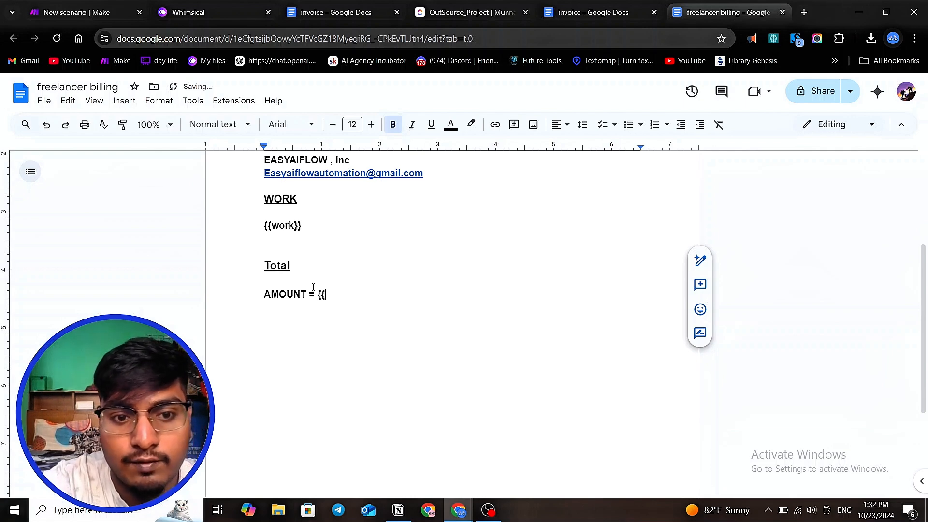
type("AM")
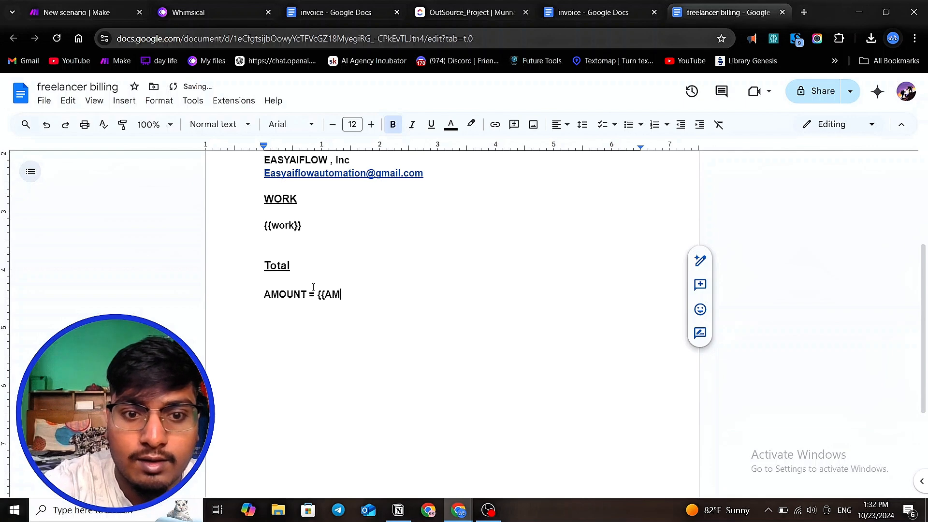
key("BackSpace")
key("BackSpace")
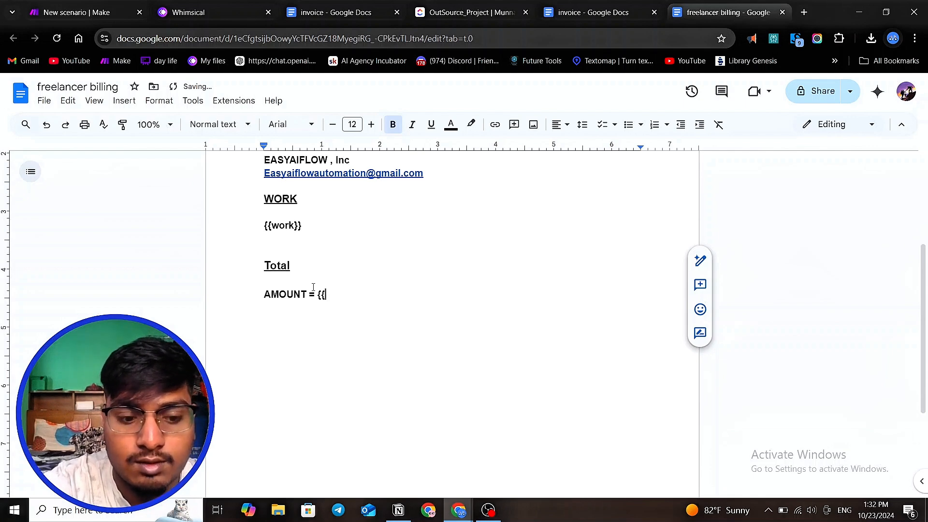
type("amount")
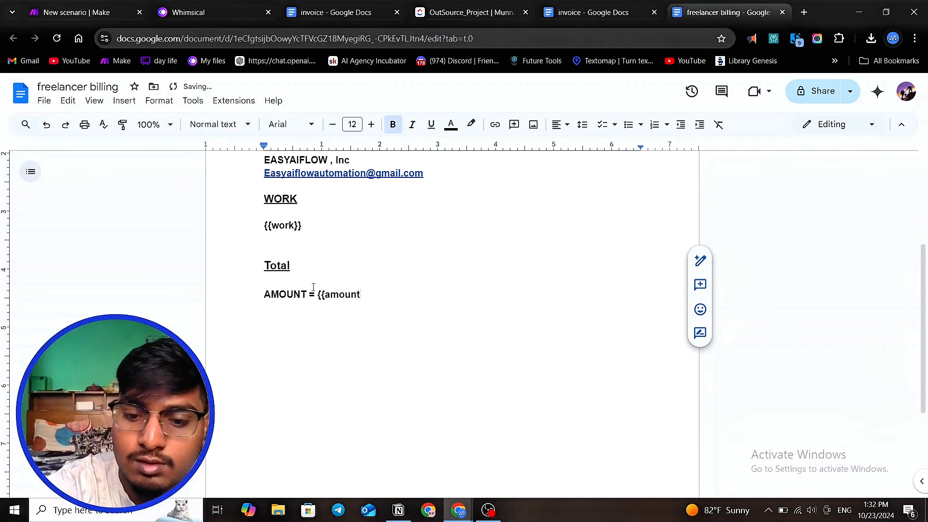
type("}}")
- Review the whole invoice template from the top
scroll(444, 368, "up", 1)
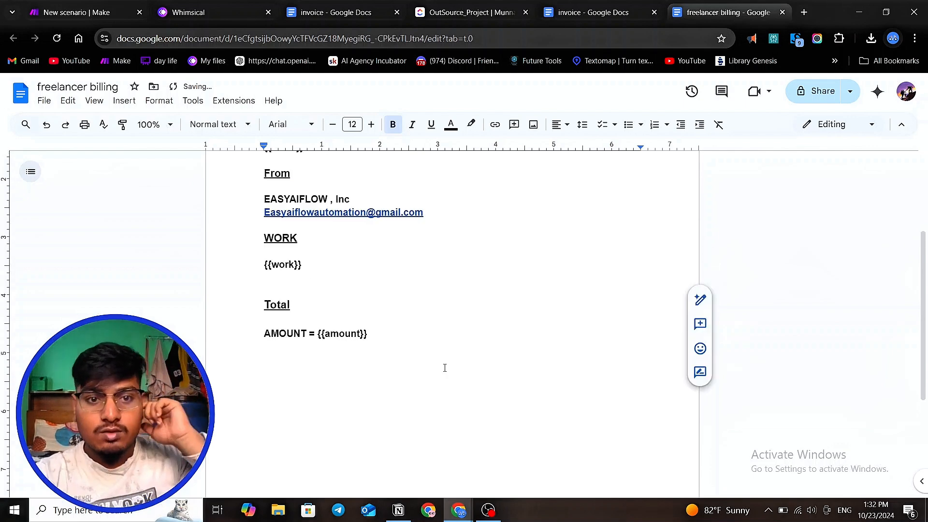
scroll(445, 368, "up", 3)
left_click(435, 299)
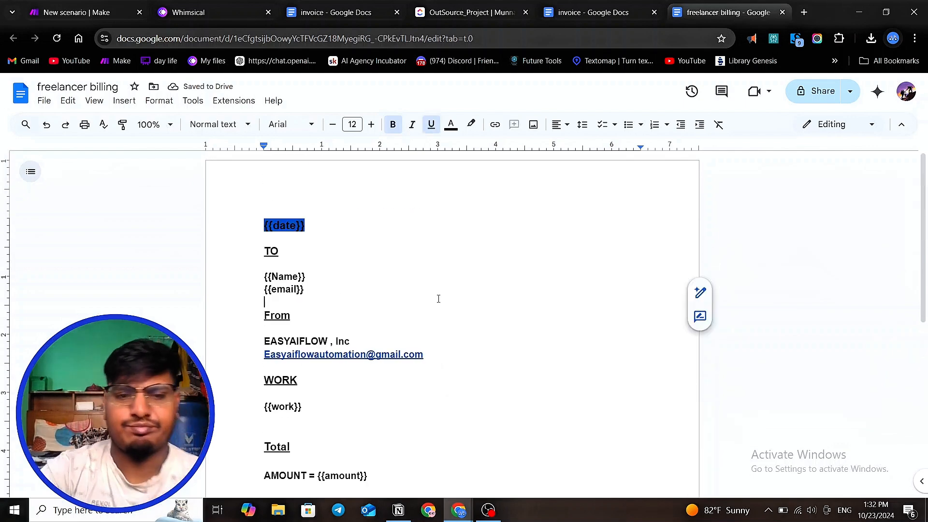
scroll(438, 300, "down", 4)
scroll(438, 302, "up", 4)
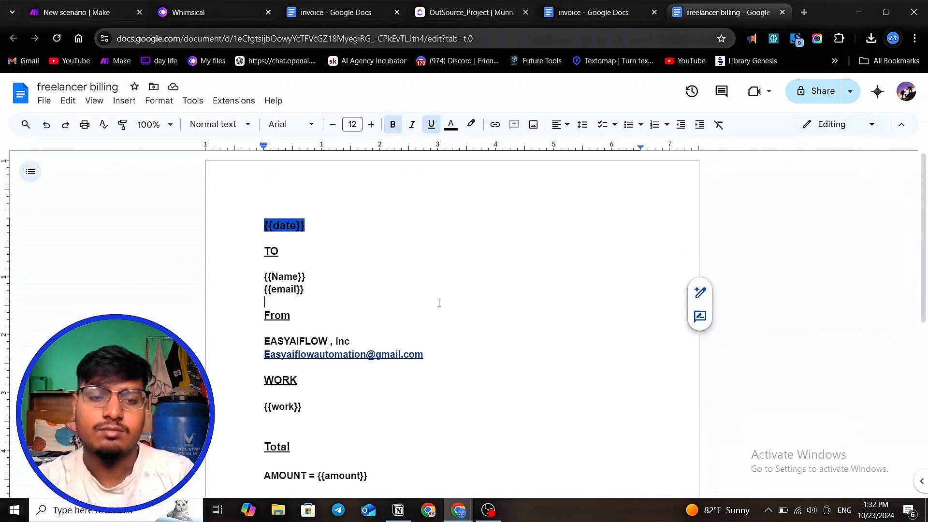
left_click_drag(340, 230, 203, 228)
scroll(375, 235, "down", 3)
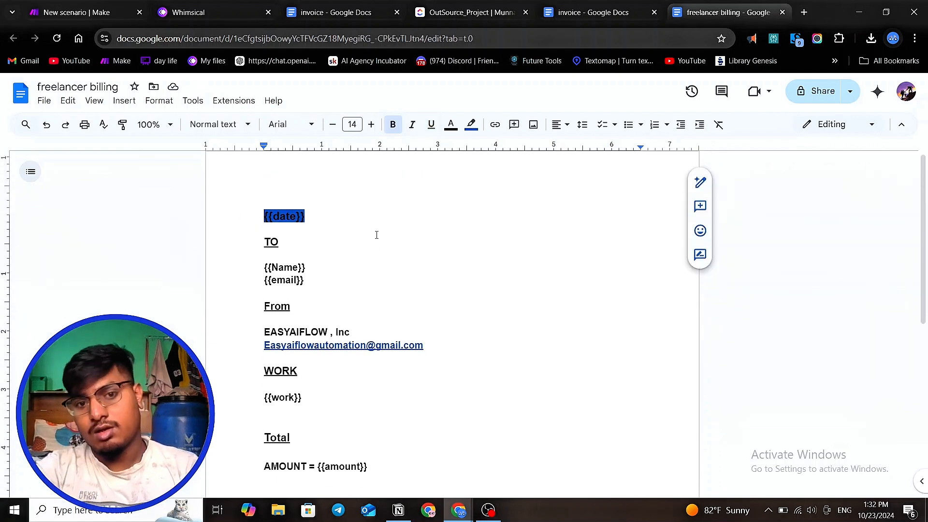
scroll(377, 235, "up", 3)
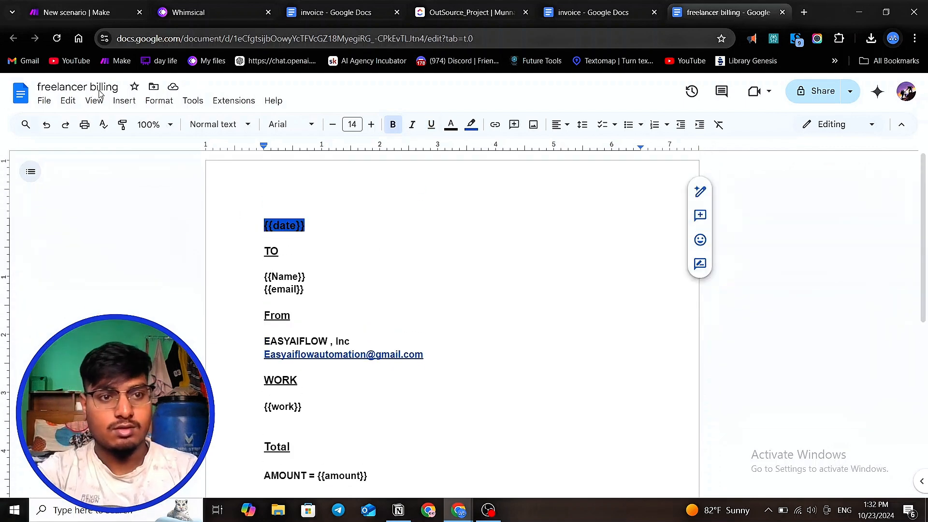
- Switch to the Make scenario and delete the Google Docs module at the end of the lower route
left_click(67, 15)
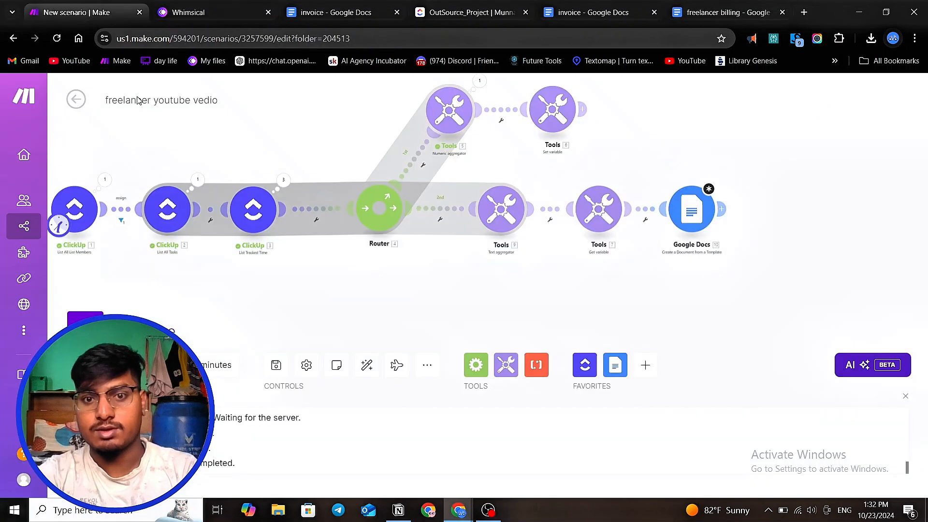
scroll(374, 202, "down", 3)
scroll(522, 208, "up", 5)
right_click(643, 196)
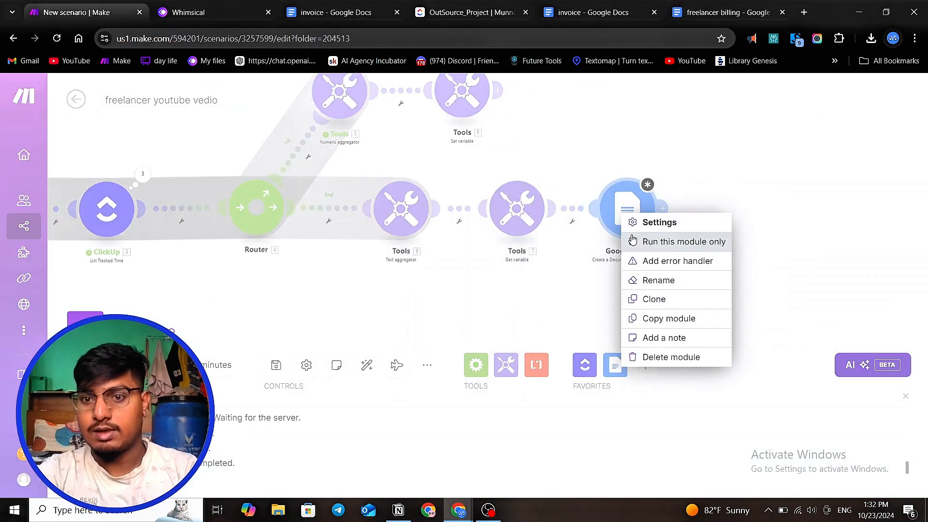
left_click(638, 356)
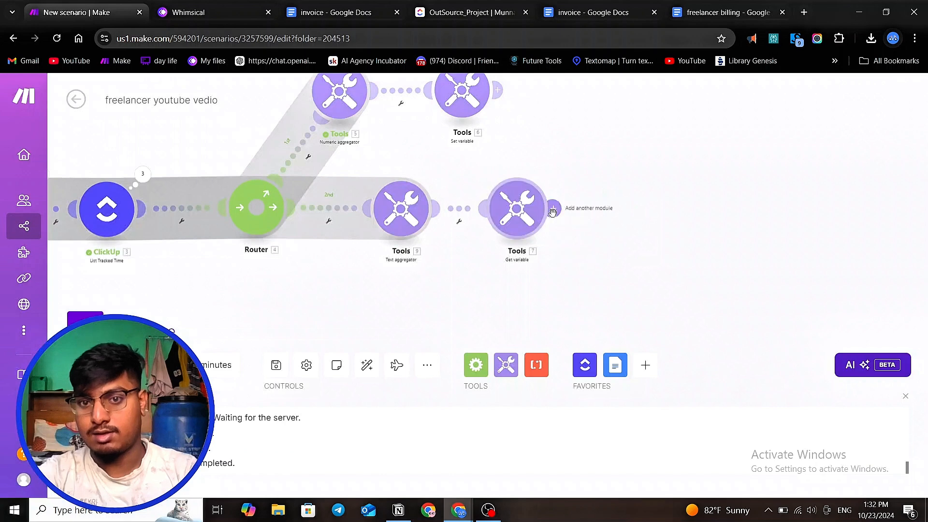
- Add a Google Docs 'Create a Document from a Template' module after the Get variable module, choosing the 'freelancer billing' document
left_click(626, 221)
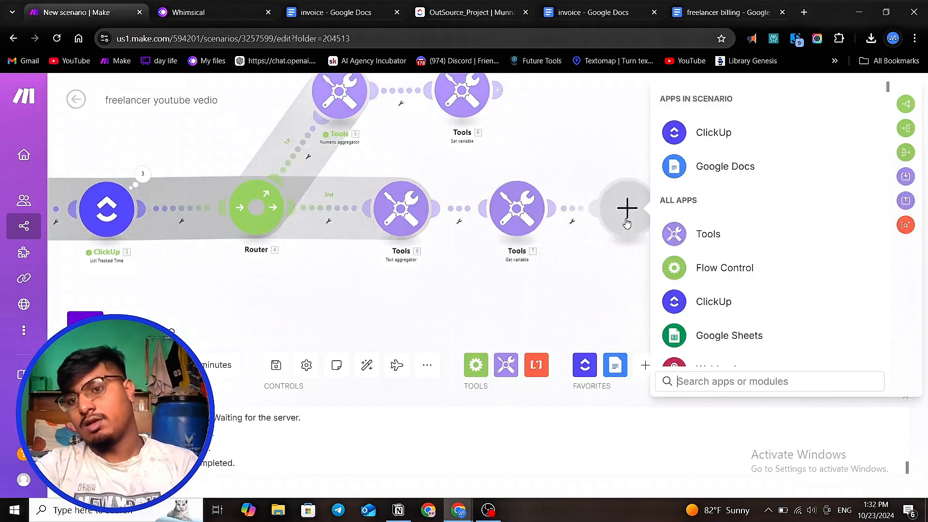
left_click(682, 169)
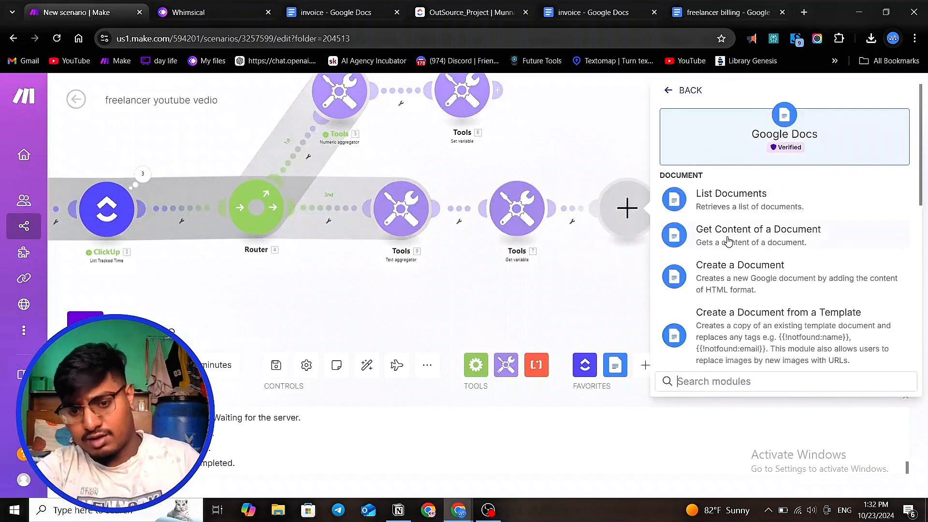
left_click(793, 315)
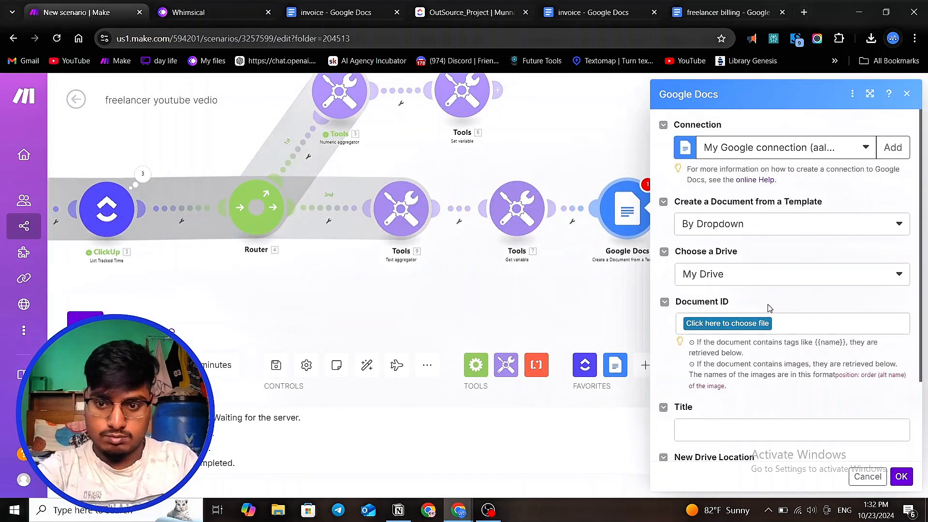
left_click(759, 327)
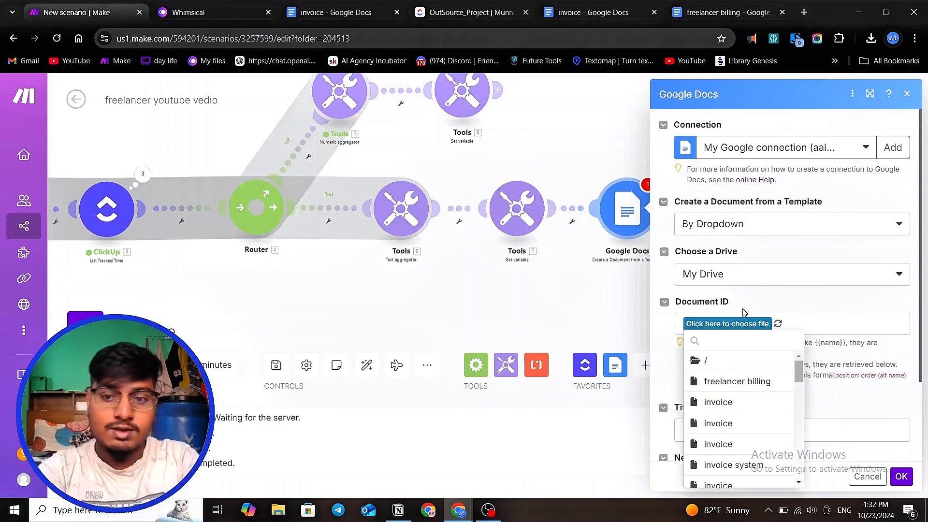
left_click(739, 382)
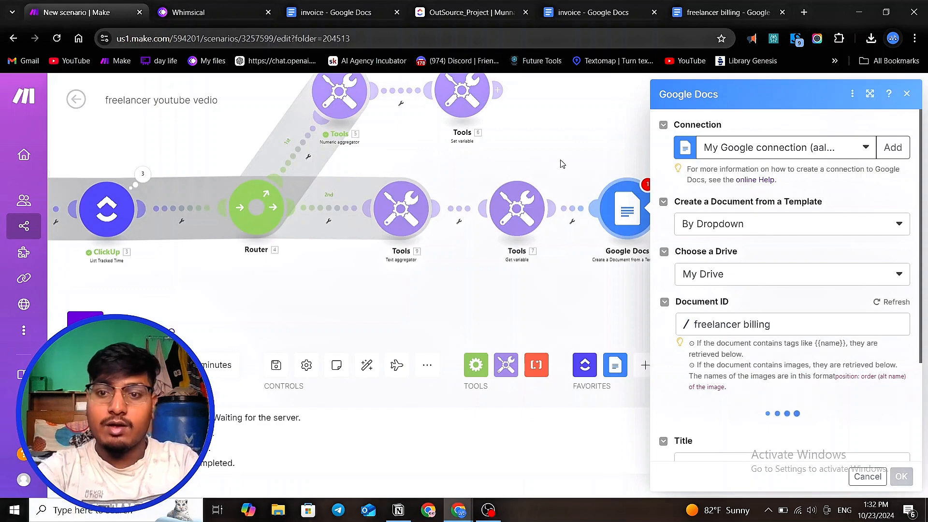
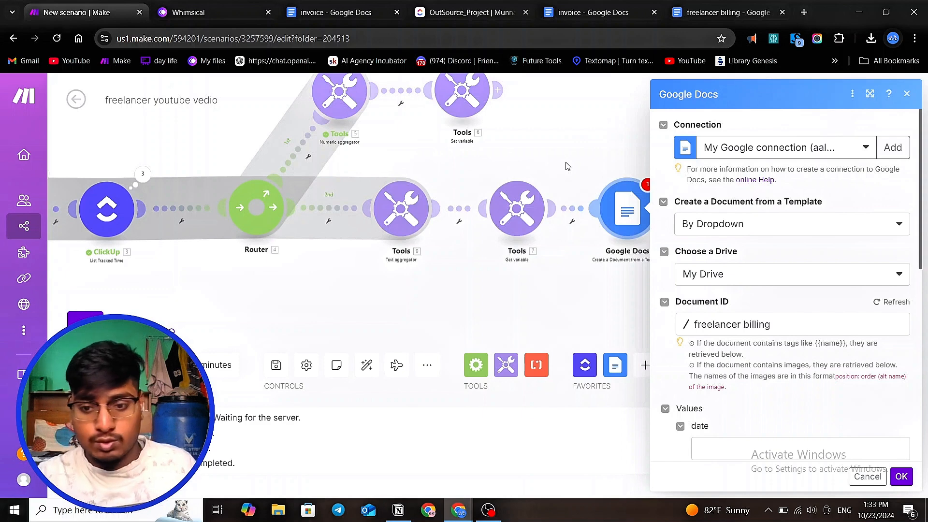
scroll(720, 319, "down", 6)
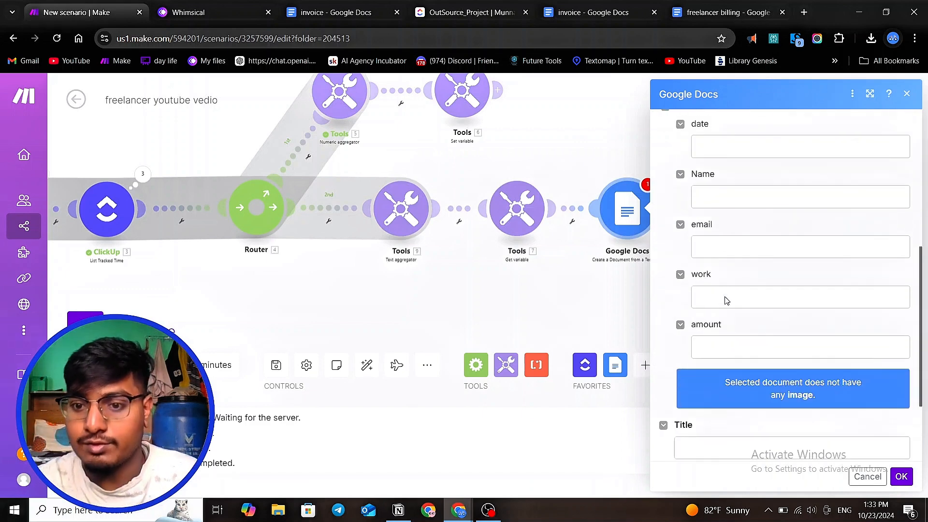
left_click(722, 147)
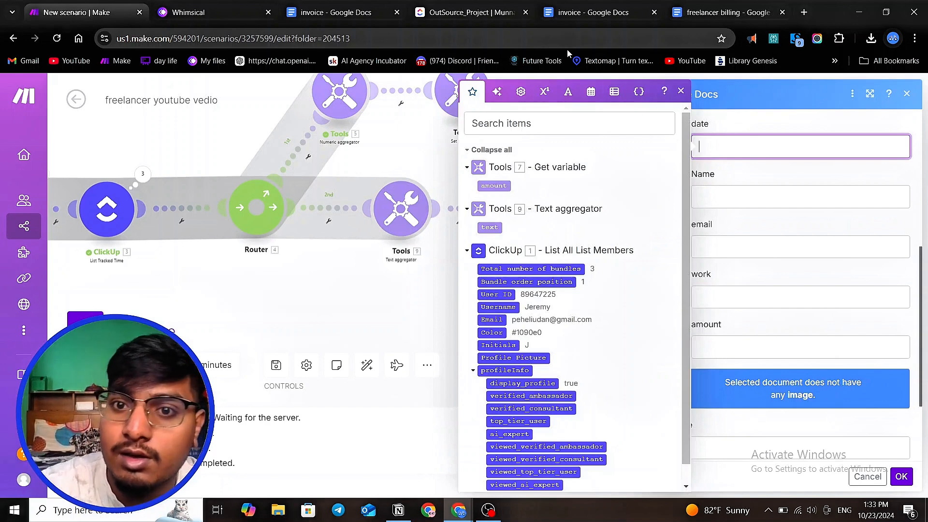
left_click(568, 92)
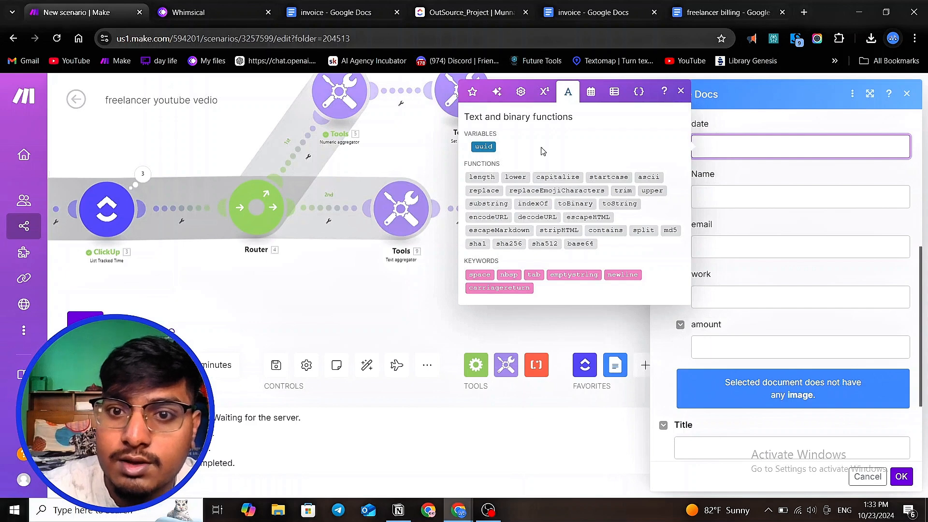
left_click(591, 91)
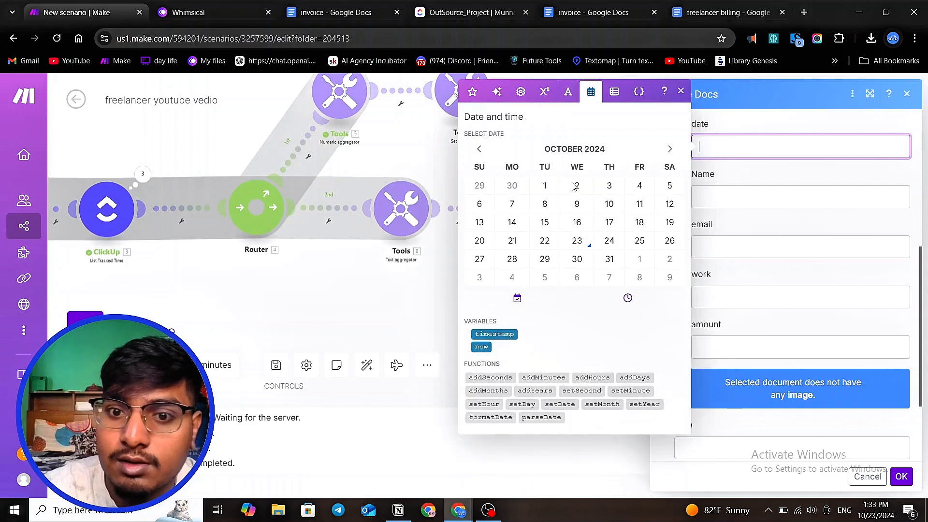
left_click(491, 417)
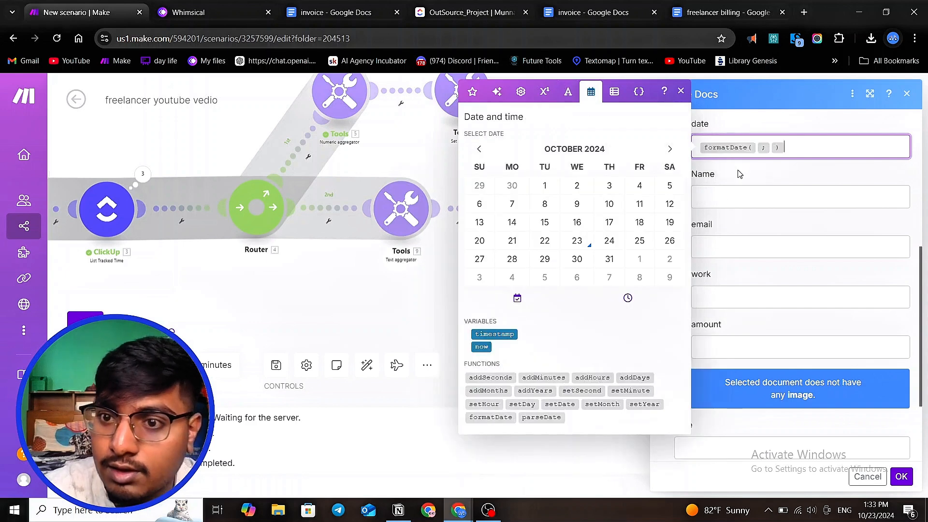
left_click(758, 149)
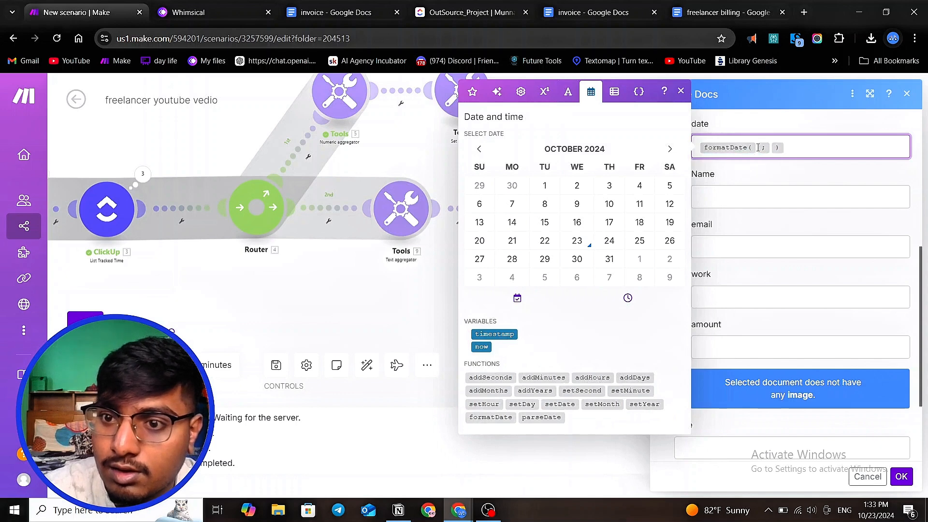
left_click(758, 147)
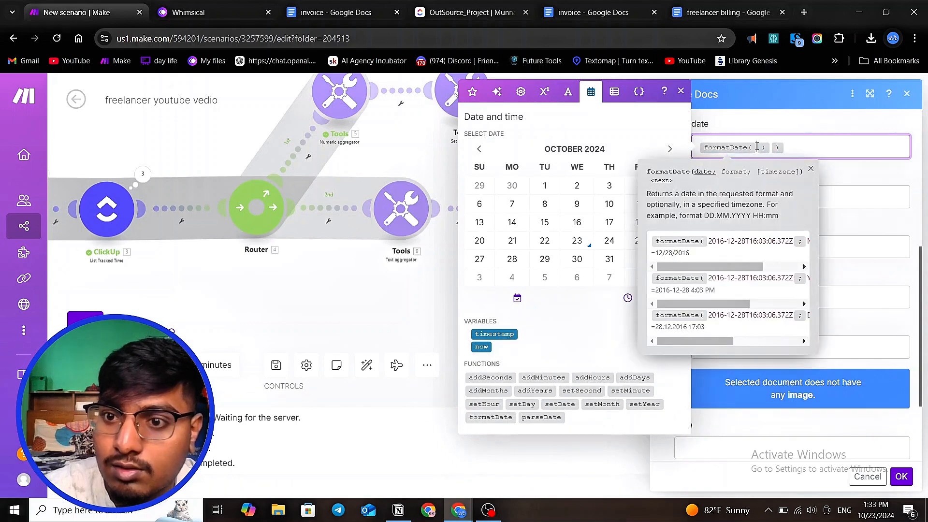
left_click(809, 149)
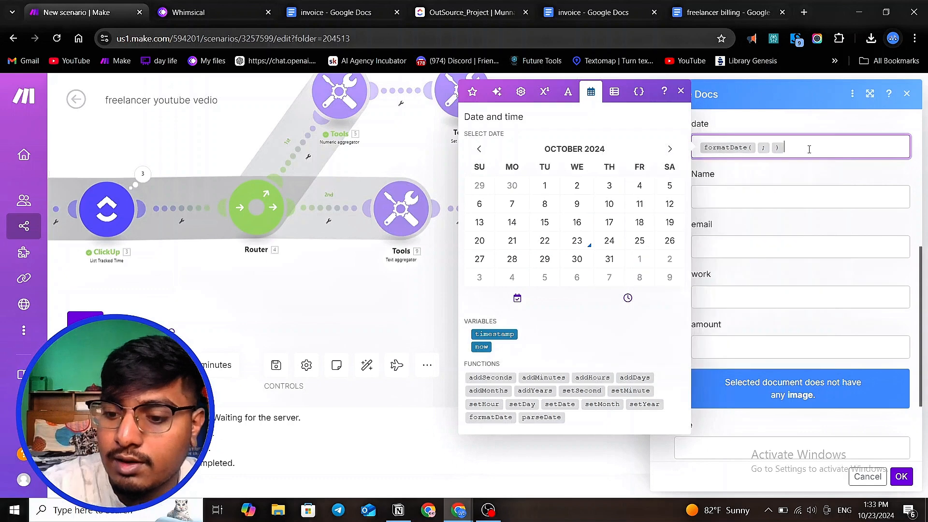
key("BackSpace")
key("BackSpace")
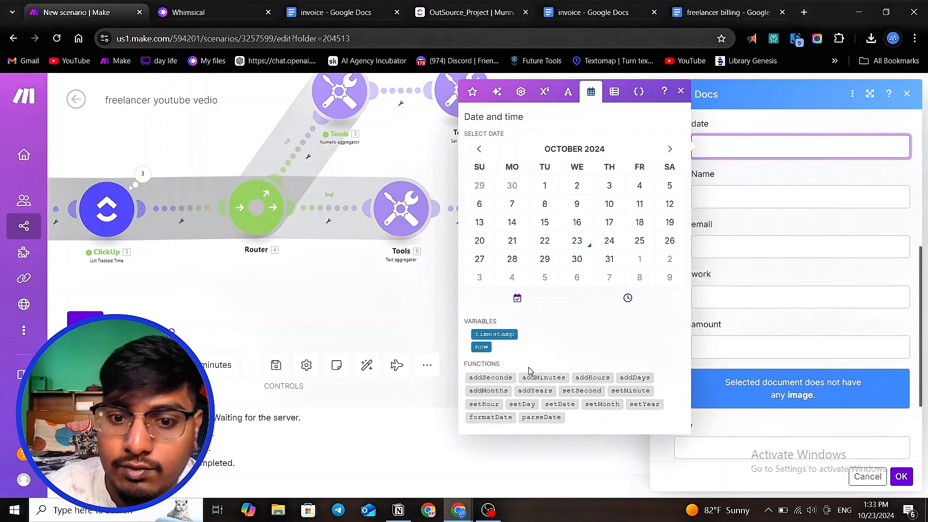
- Map the template's date value to the now variable and the Name value to the ClickUp member's Username
left_click(482, 346)
left_click(729, 204)
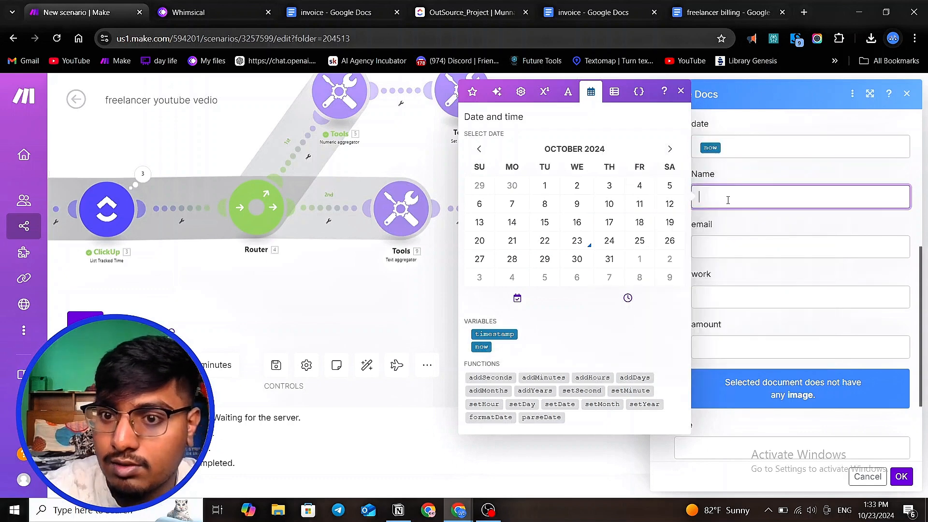
left_click(470, 91)
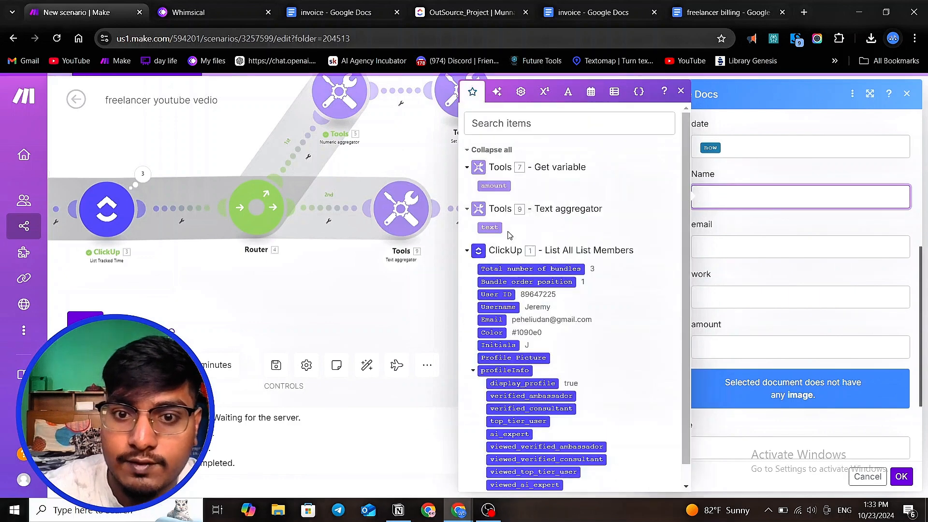
scroll(521, 264, "down", 1)
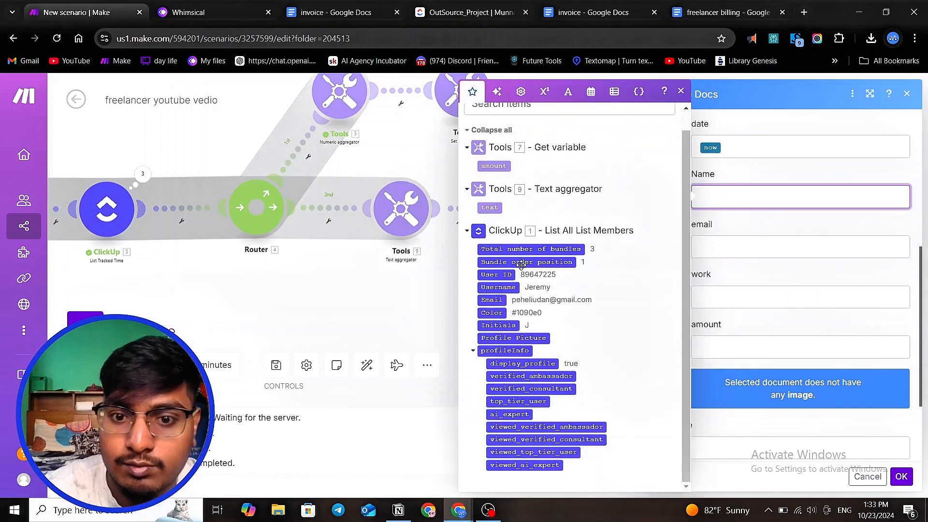
left_click(510, 287)
- Map the email value to the member's Email and the work value to the Text aggregator's text
left_click(729, 251)
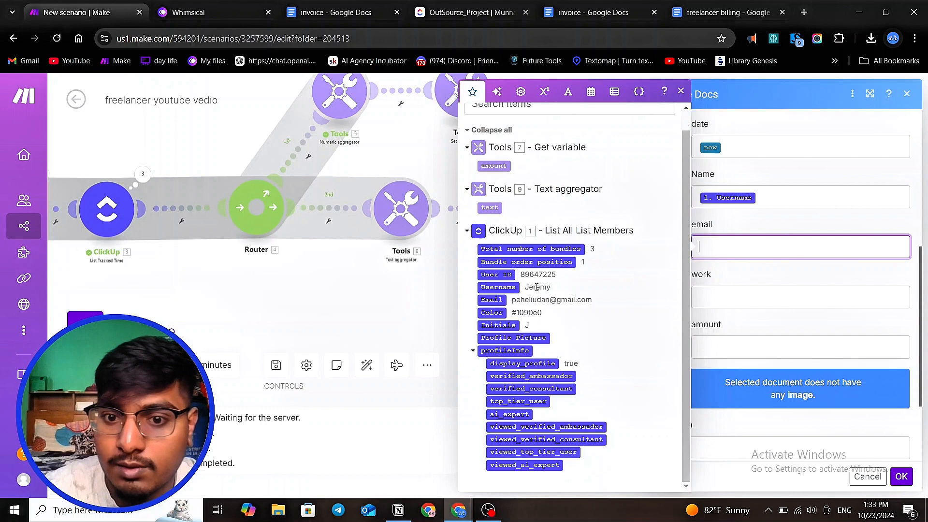
left_click(493, 300)
left_click(731, 302)
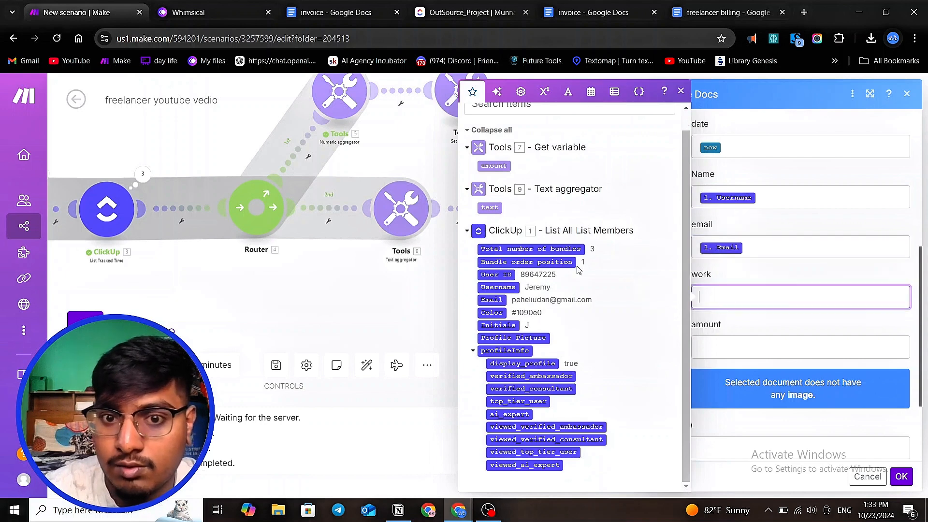
left_click(490, 208)
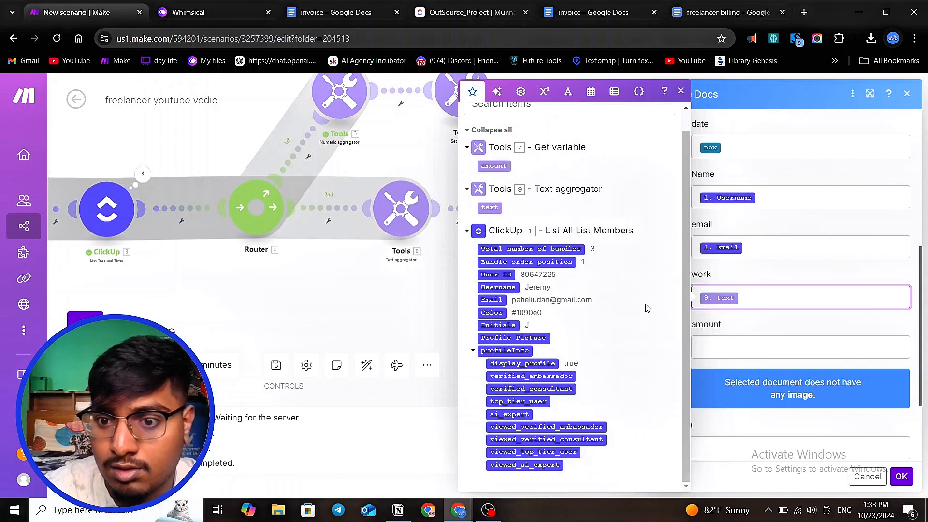
- Map the amount value to the Get variable module's amount
left_click(773, 347)
left_click(494, 166)
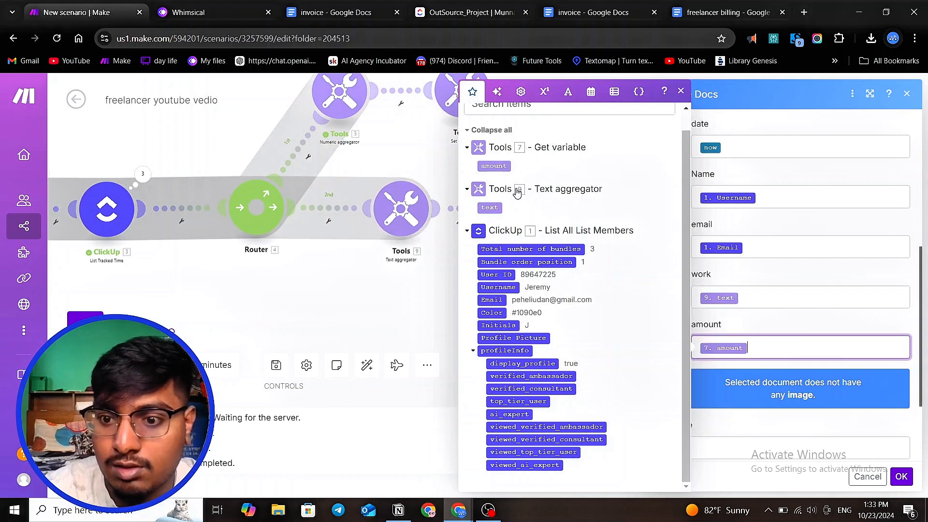
scroll(857, 414, "down", 3)
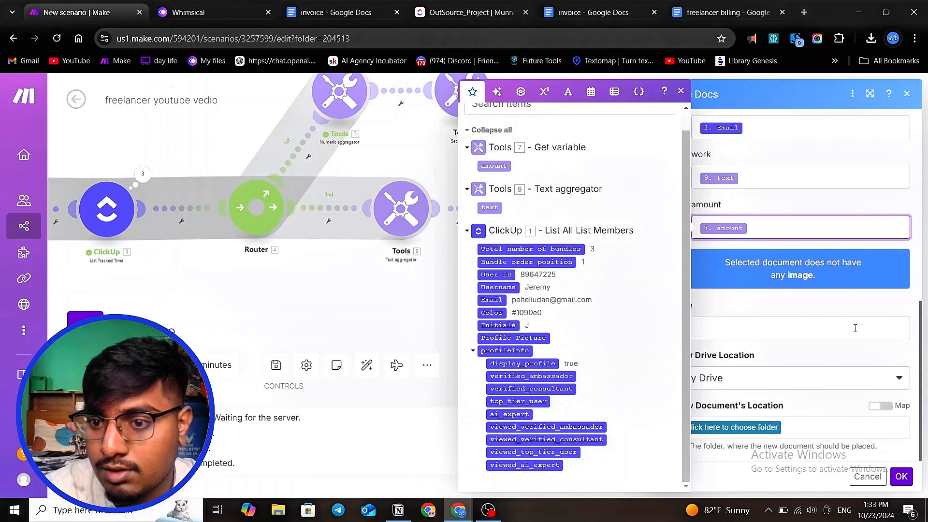
left_click(901, 476)
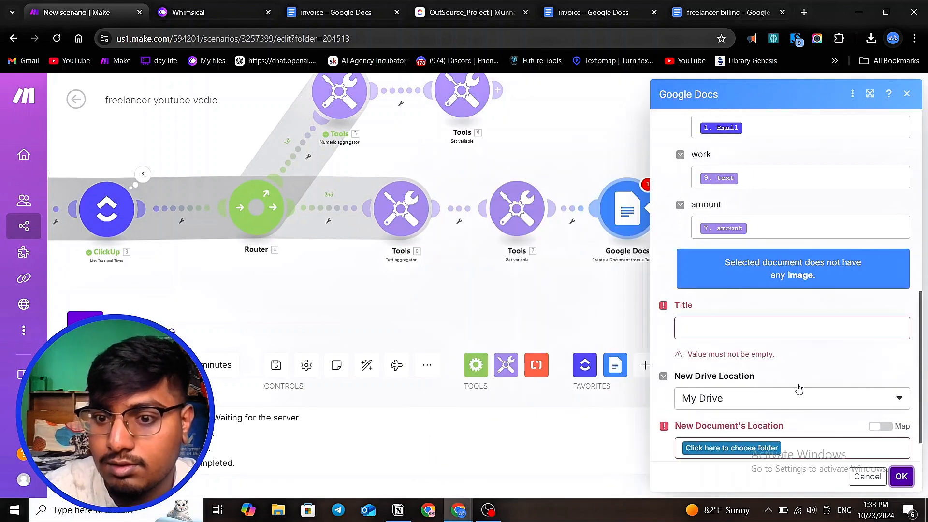
- Set the document Title to the member's Username followed by 'invoice'
left_click(741, 332)
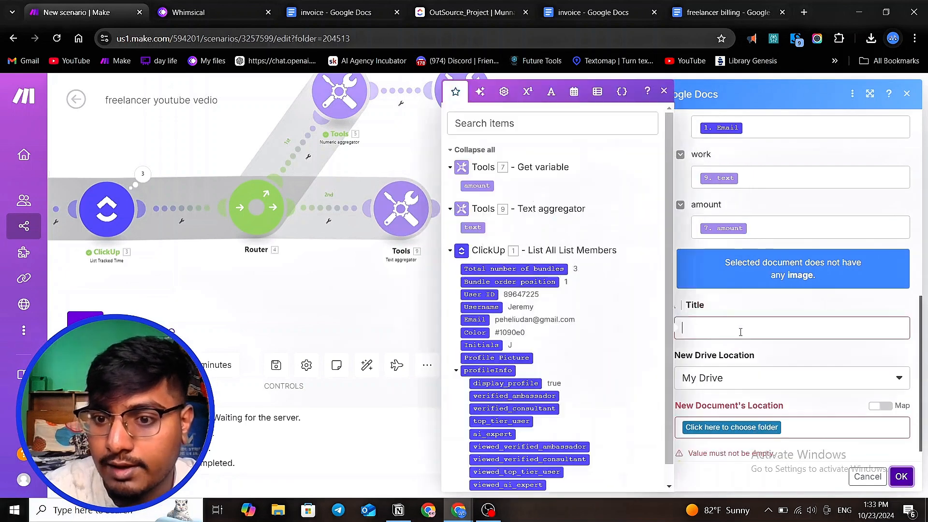
left_click(500, 307)
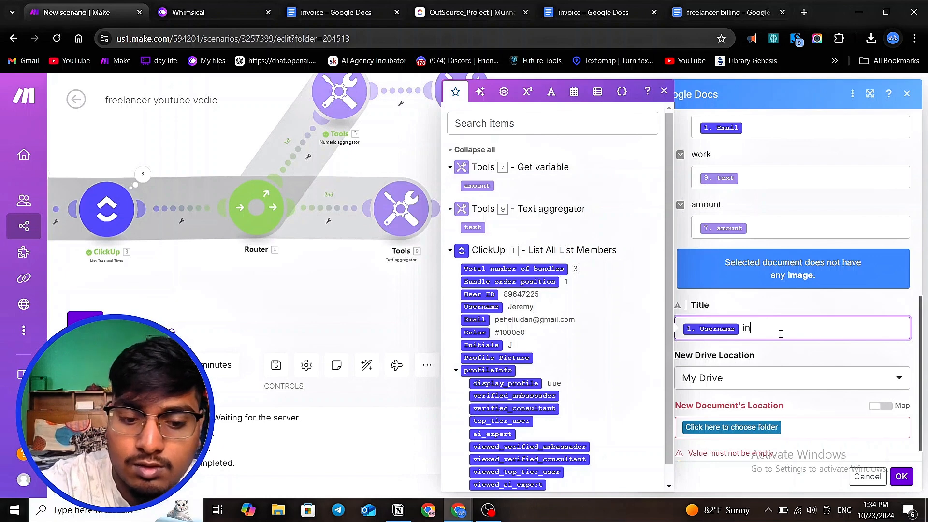
type("ice")
- Choose the 'interior designing' folder as the new document's location and save the module
scroll(785, 357, "down", 1)
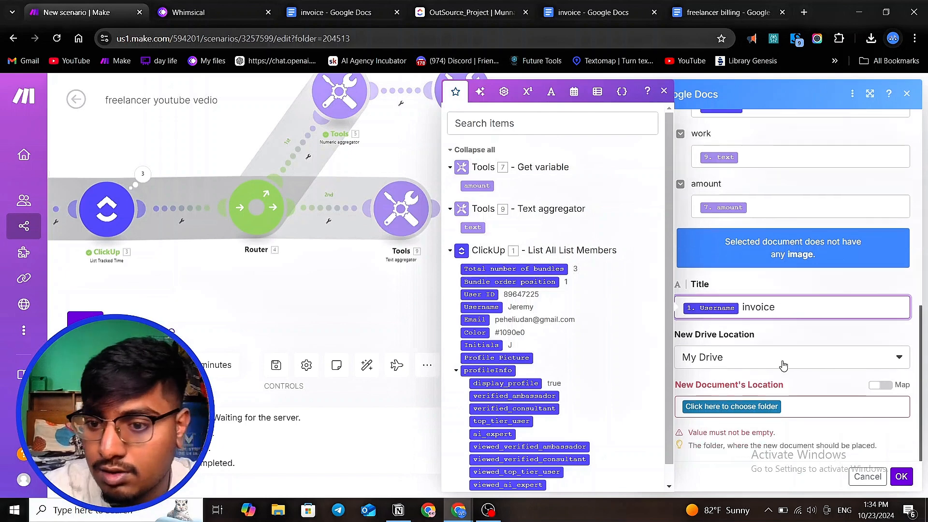
left_click(759, 408)
left_click(757, 428)
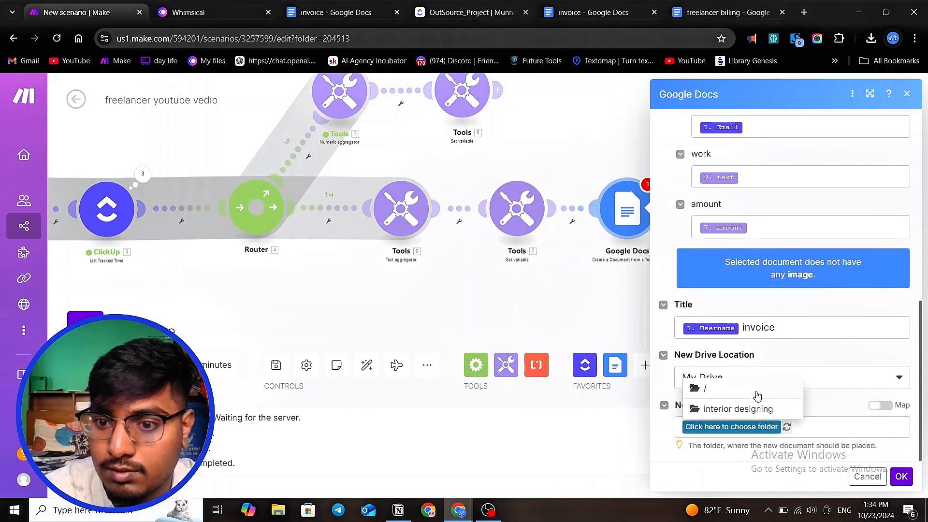
left_click(746, 409)
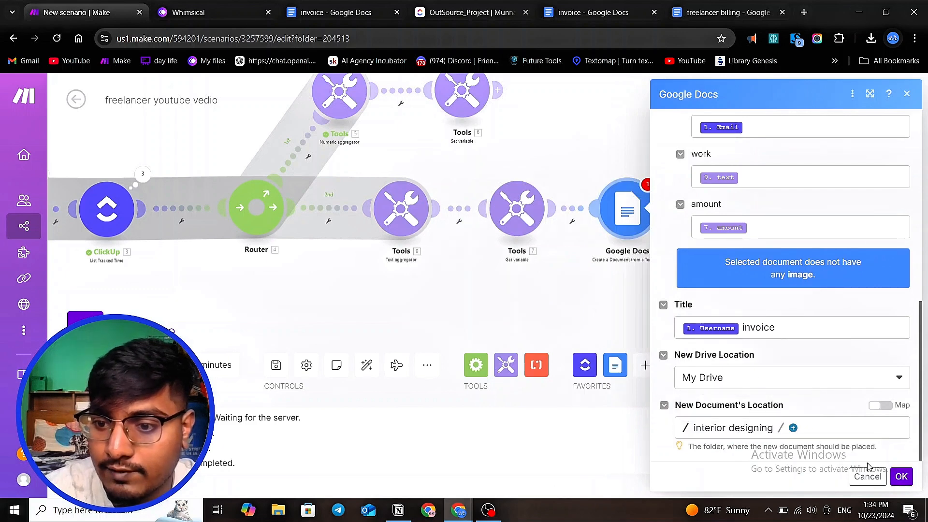
left_click(901, 477)
- Copy the Web View Link from the Google Docs module's run output
scroll(689, 238, "down", 5)
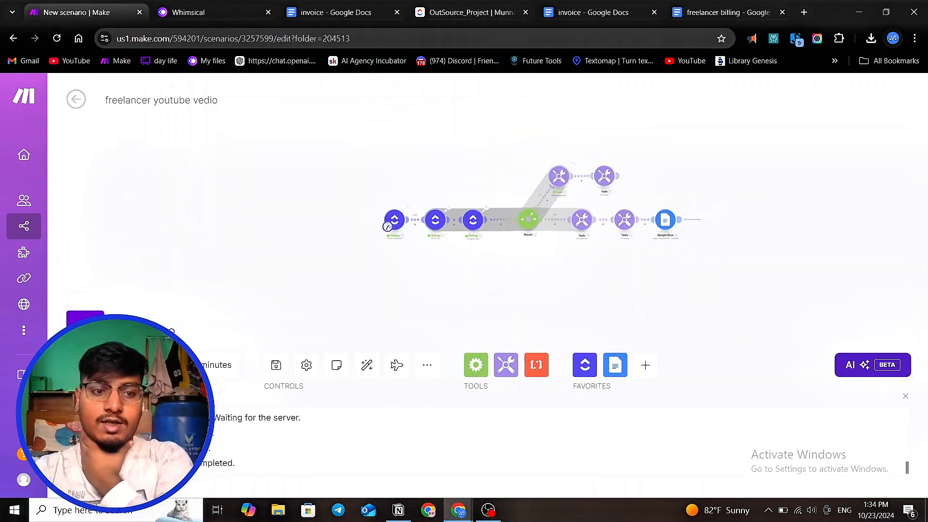
scroll(618, 230, "up", 5)
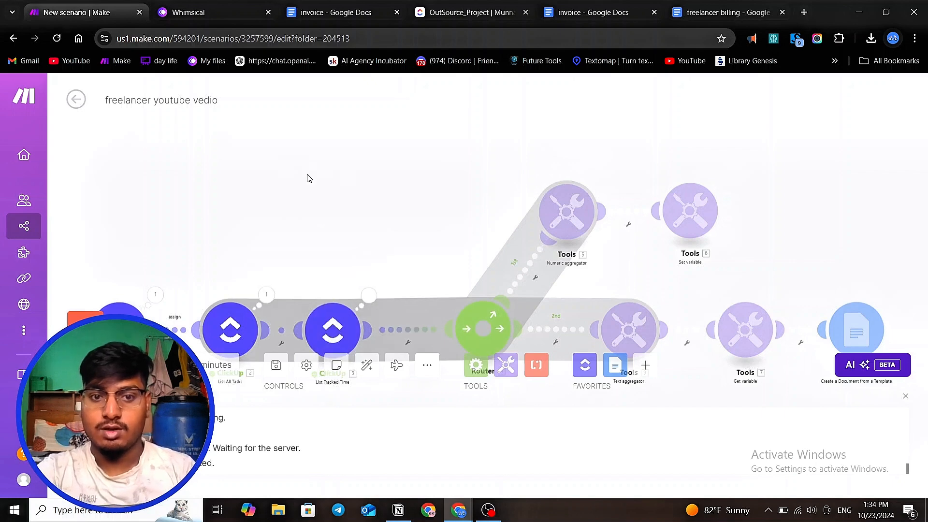
scroll(323, 164, "down", 3)
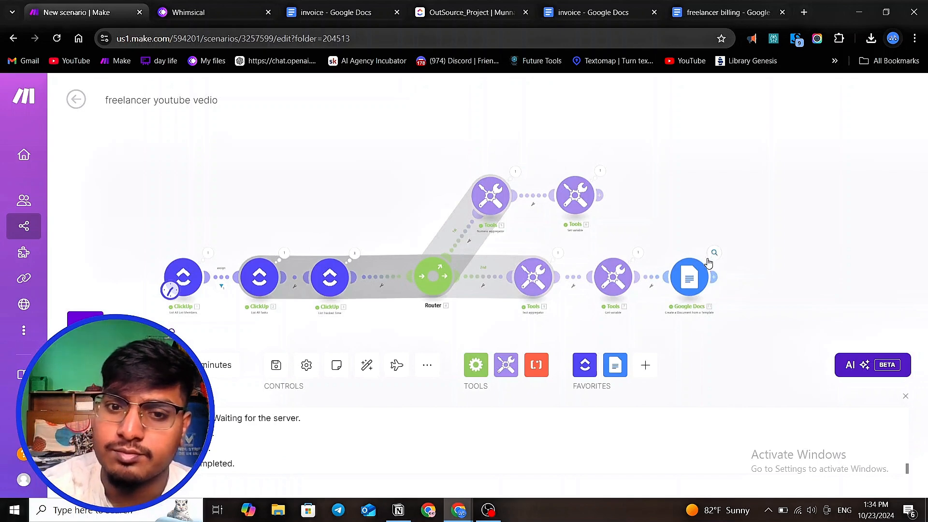
left_click(714, 255)
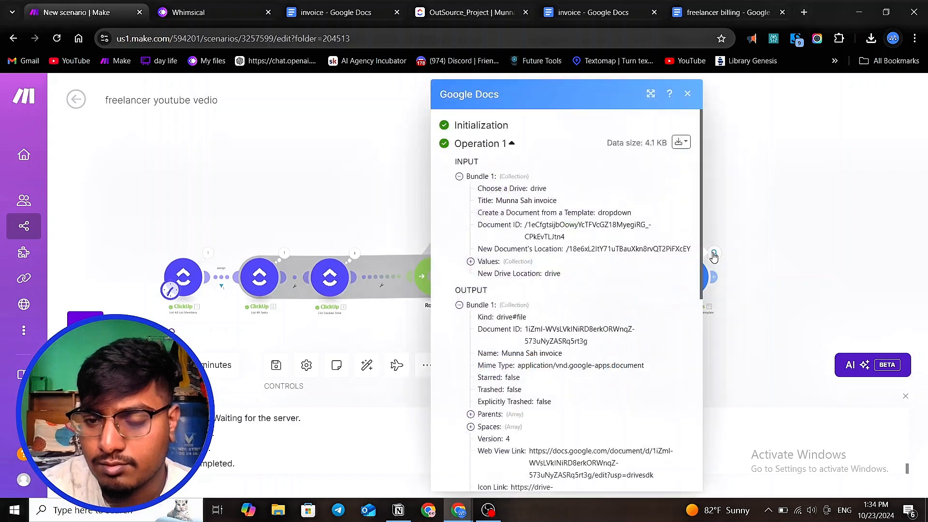
scroll(576, 284, "down", 2)
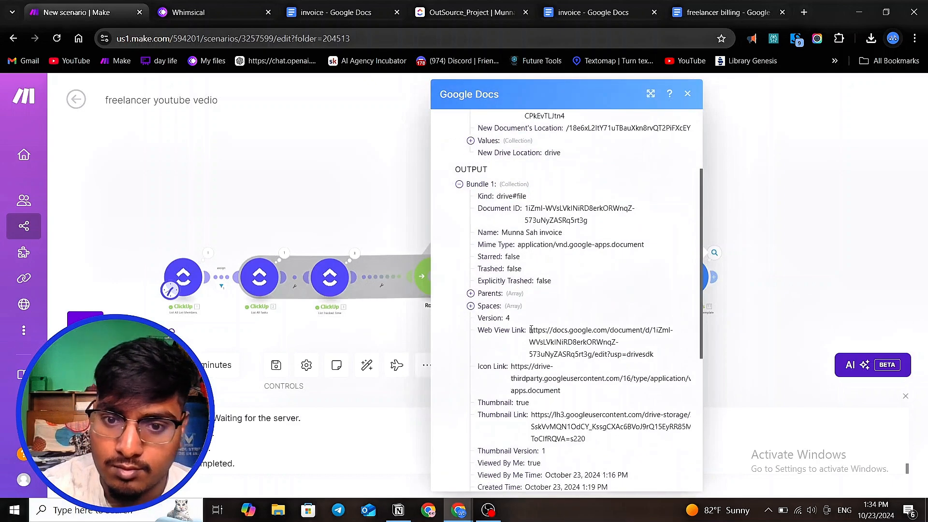
left_click_drag(530, 329, 664, 359)
right_click(603, 331)
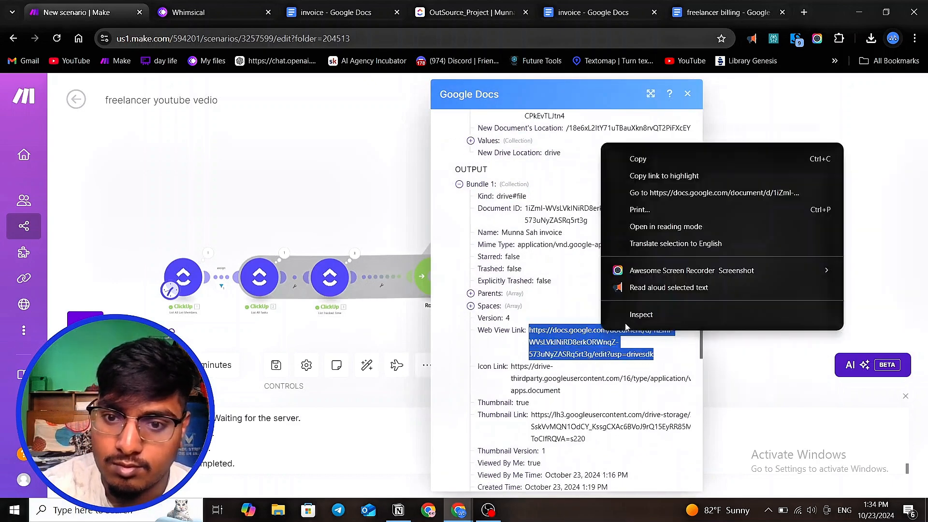
left_click(652, 162)
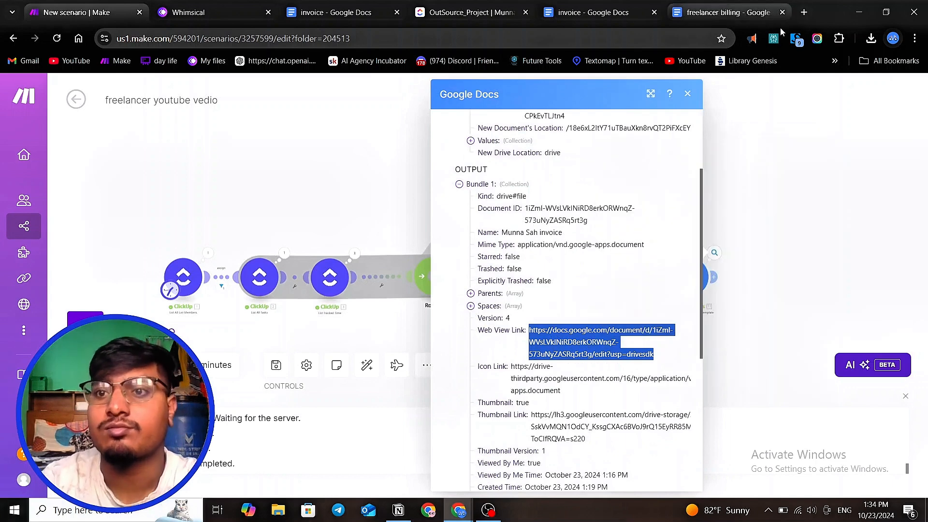
- Open the copied document link in a new browser tab and review the generated invoice
left_click(803, 12)
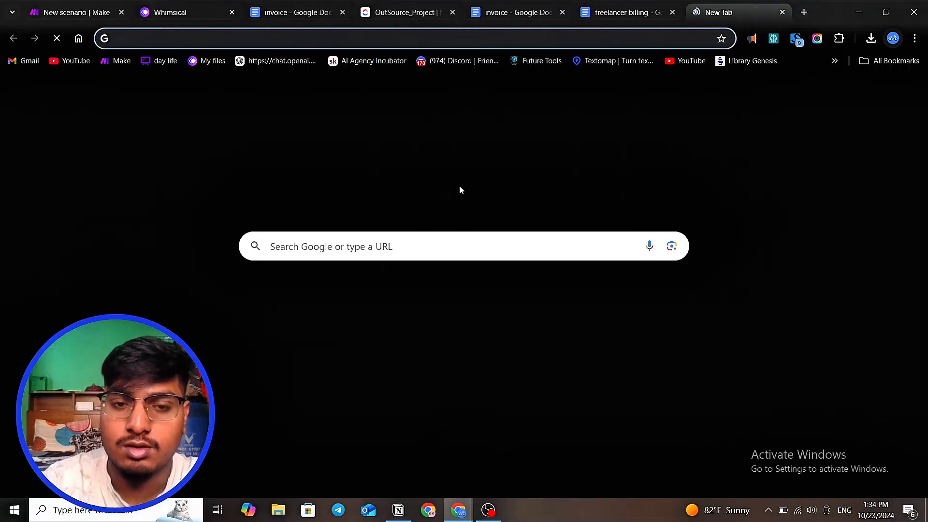
left_click(410, 246)
key("ctrl+v")
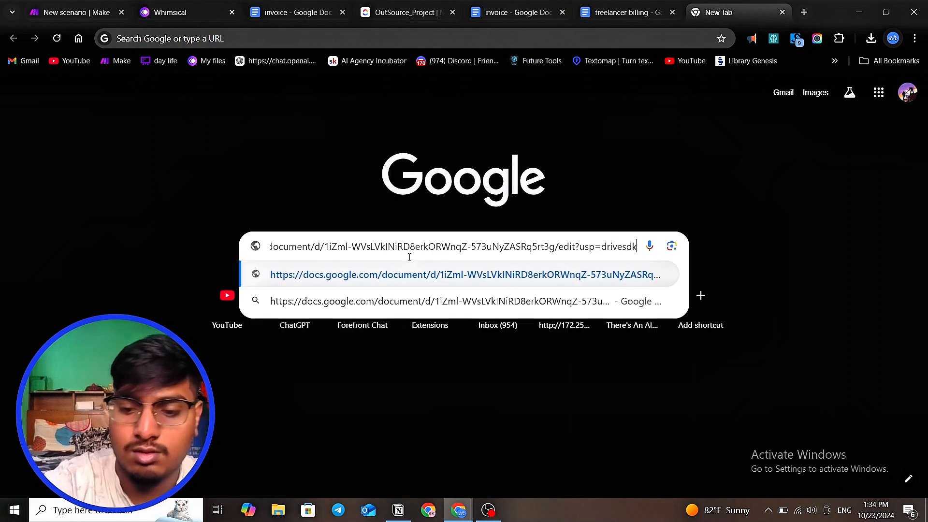
key("Return")
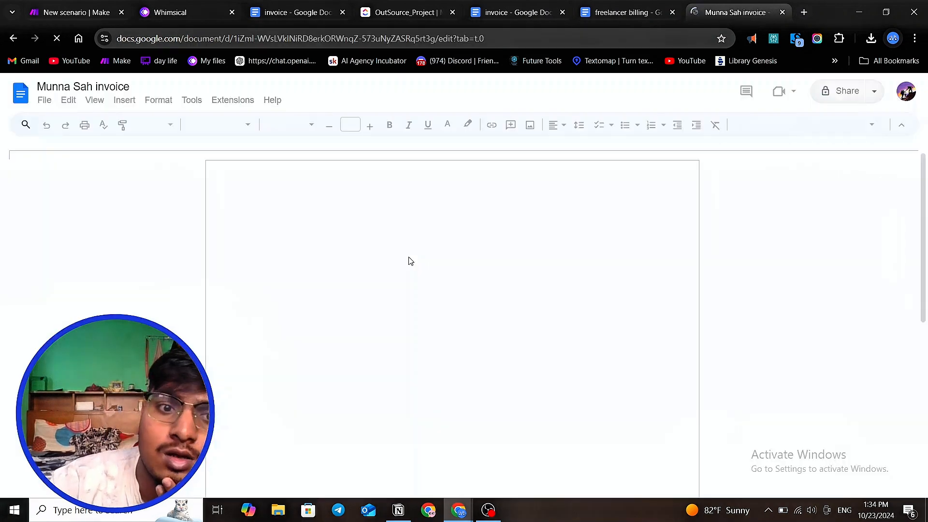
scroll(411, 261, "down", 2)
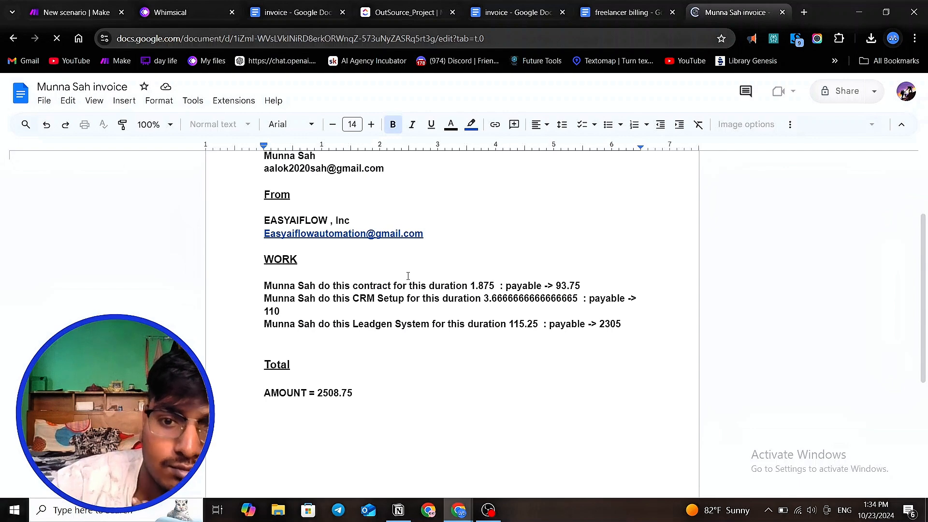
scroll(378, 343, "up", 3)
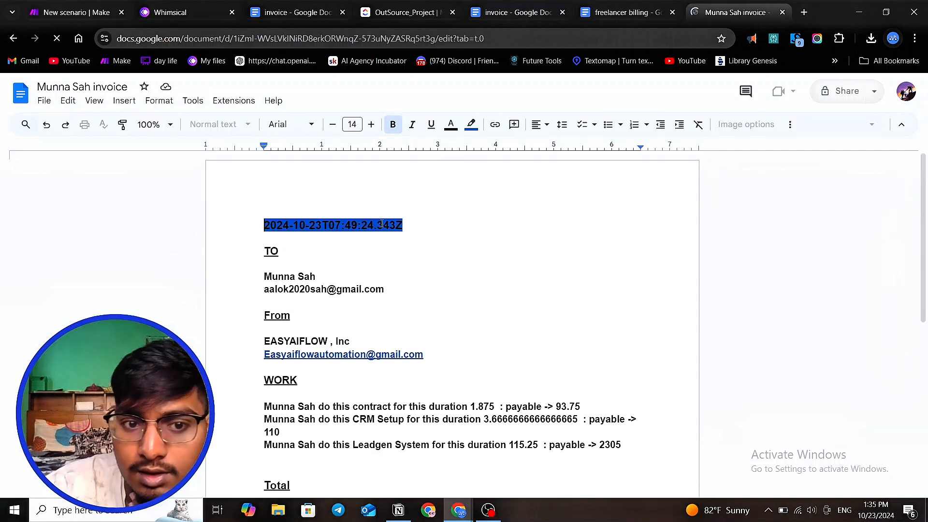
- Examine the generated invoice's date, recipient details, work entries and total amount by highlighting each section
left_click_drag(264, 274, 389, 285)
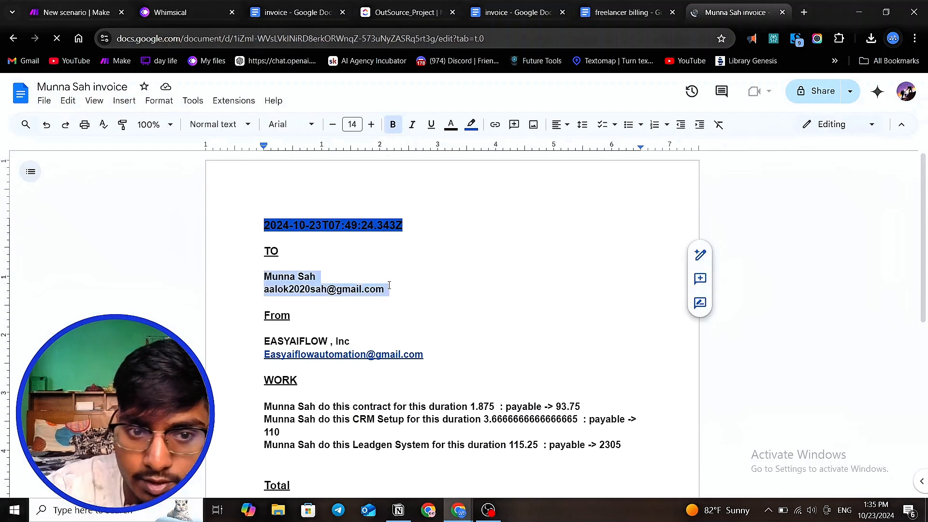
left_click(261, 281)
scroll(413, 303, "down", 1)
scroll(325, 318, "down", 2)
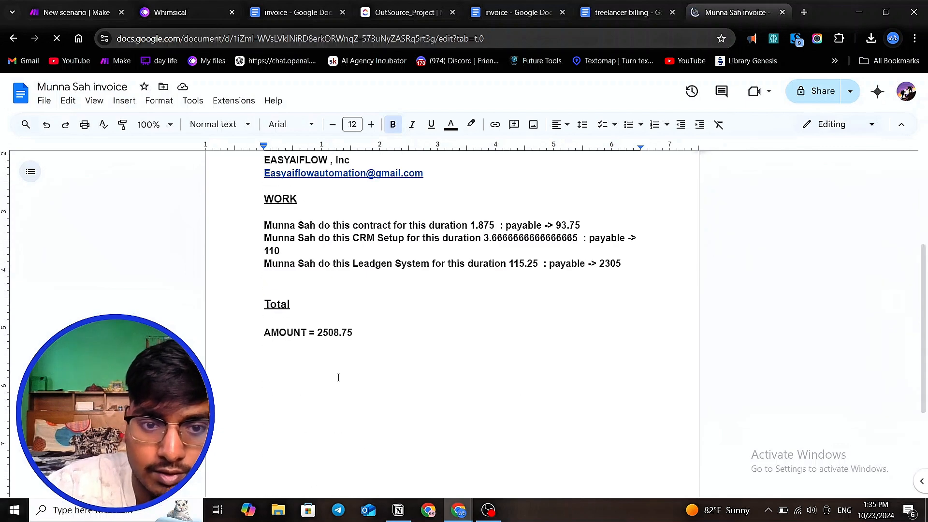
left_click_drag(318, 333, 392, 338)
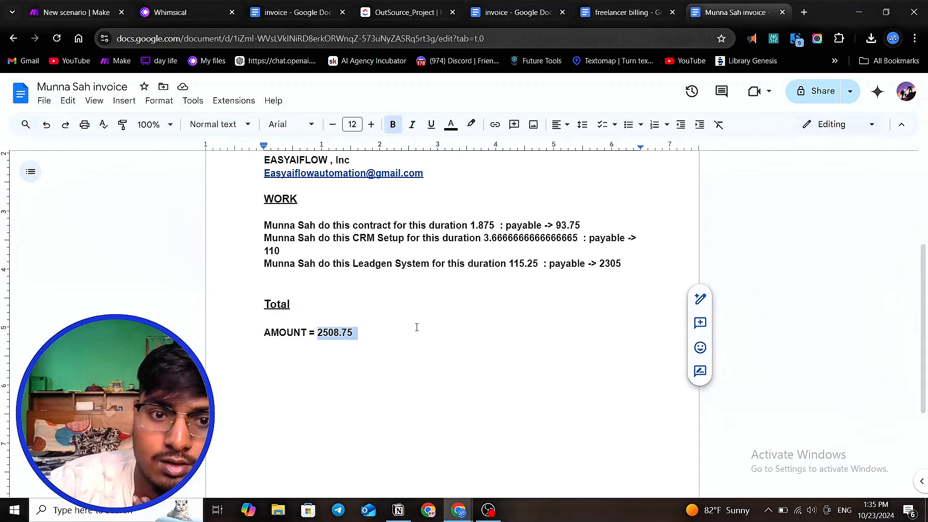
scroll(416, 328, "up", 2)
scroll(417, 327, "down", 1)
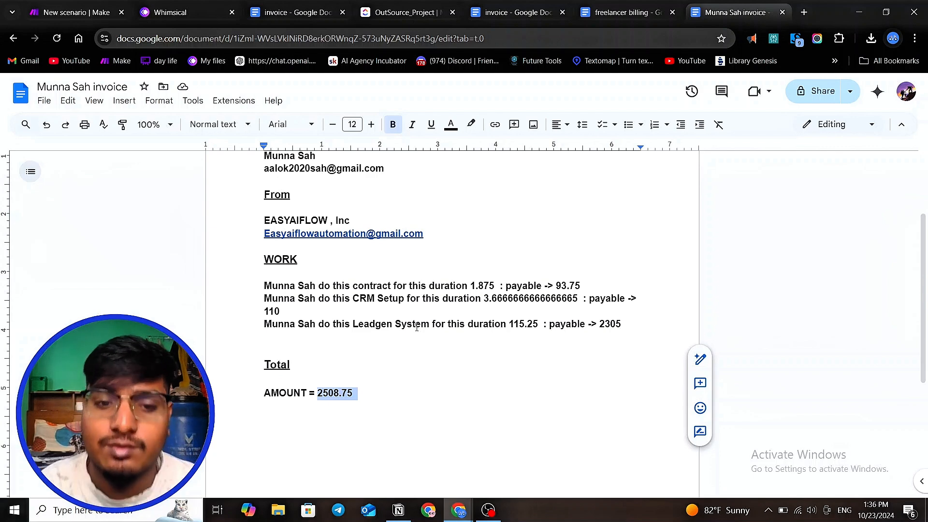
scroll(416, 327, "up", 3)
scroll(401, 324, "down", 3)
scroll(372, 321, "up", 1)
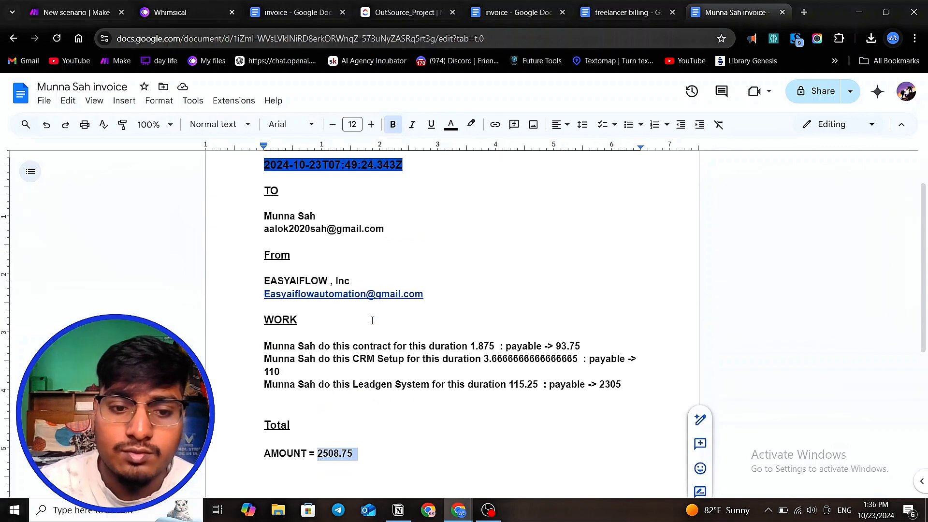
left_click(416, 445)
left_click_drag(414, 460, 267, 171)
left_click(372, 210)
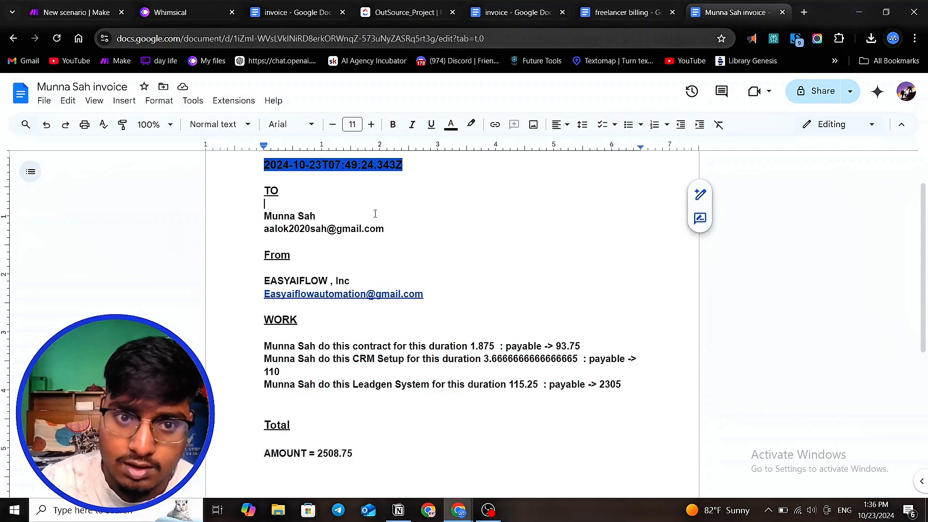
scroll(385, 224, "up", 1)
left_click_drag(411, 226, 260, 220)
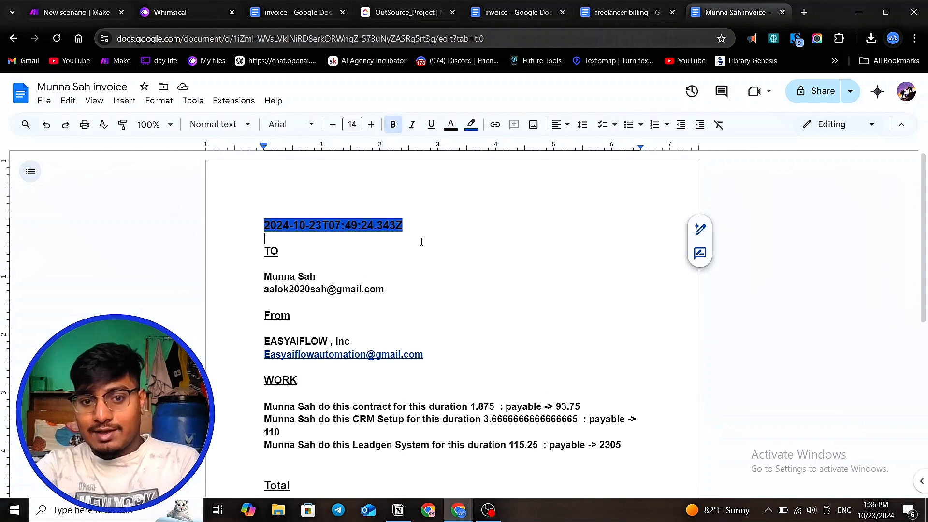
left_click_drag(409, 225, 259, 227)
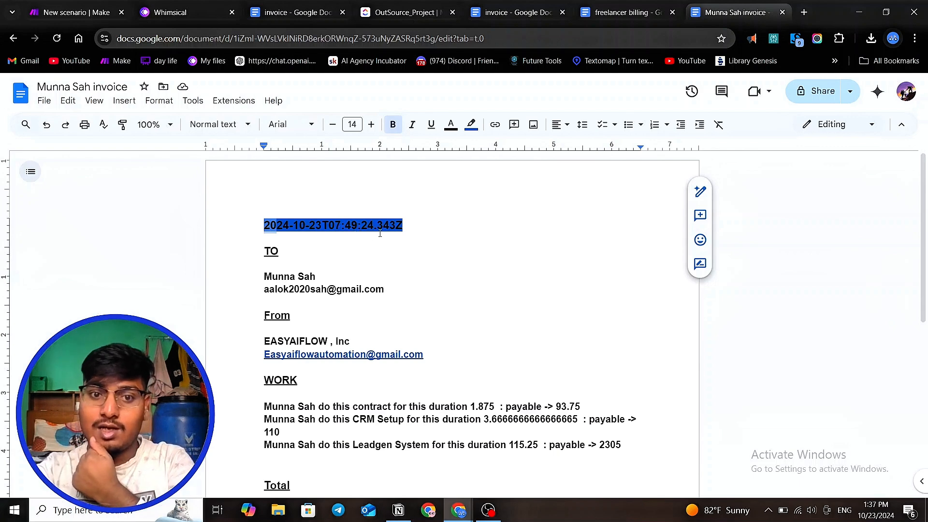
left_click_drag(410, 224, 258, 222)
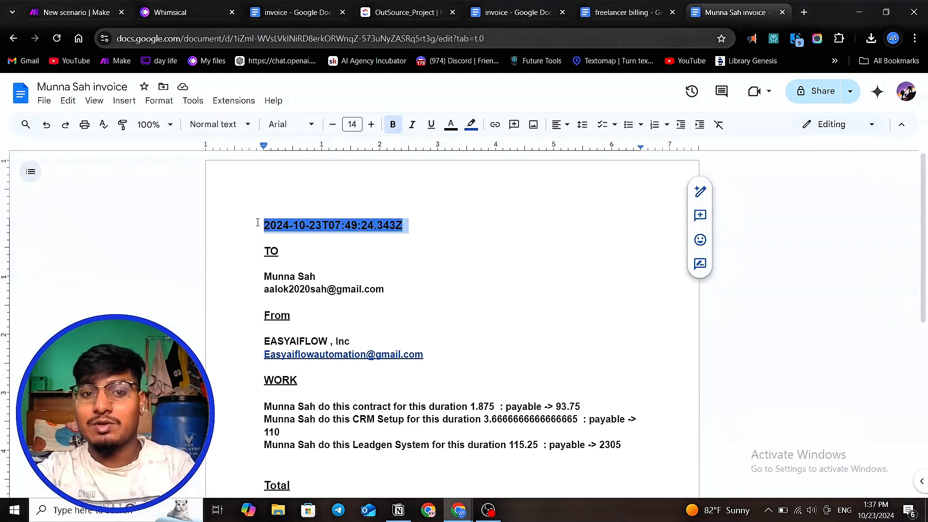
- Return to the existing Make scenario and save it
left_click(75, 13)
left_click(288, 182)
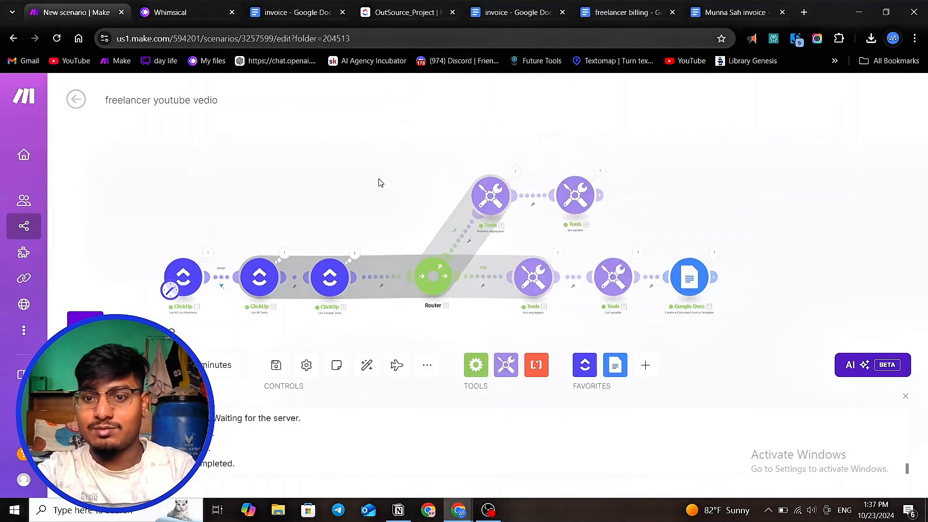
scroll(378, 180, "down", 3)
scroll(501, 243, "up", 3)
scroll(599, 244, "down", 2)
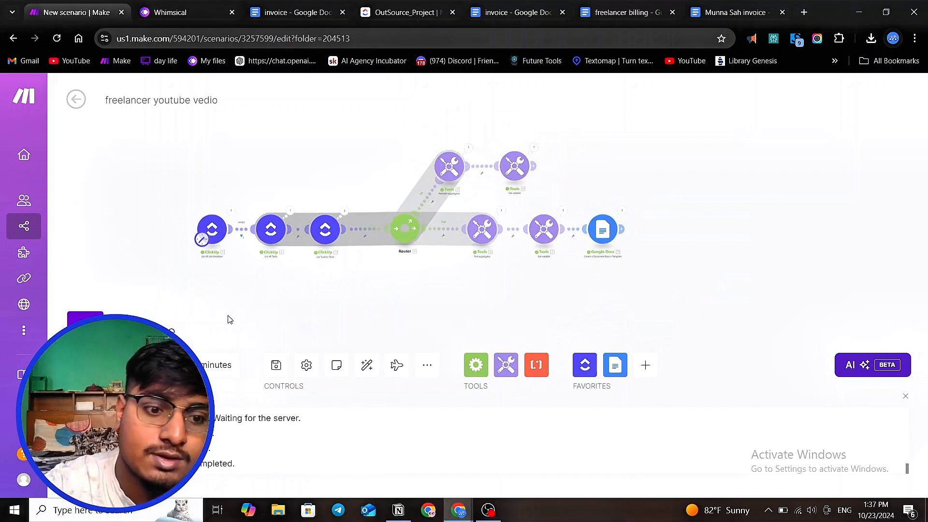
left_click(276, 365)
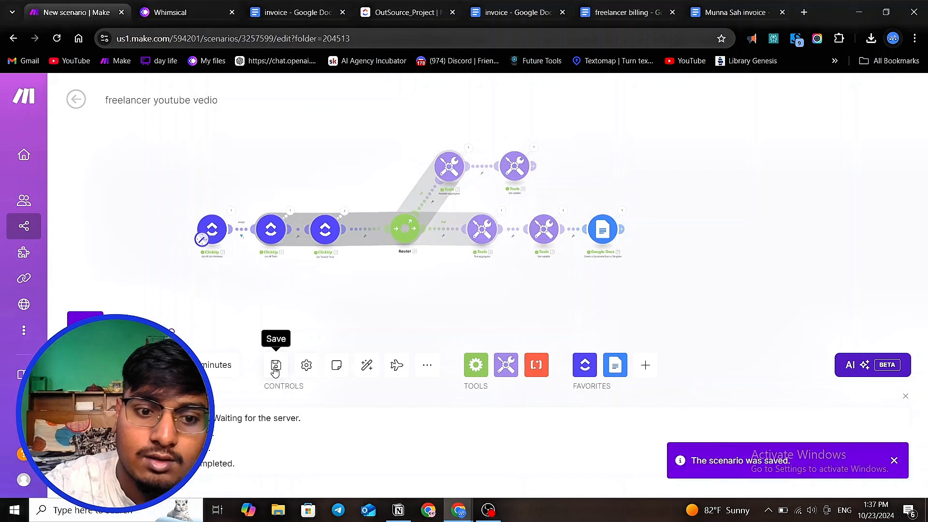
left_click(276, 365)
- Create a new scenario and add a Tools Basic trigger as its first module
left_click(76, 102)
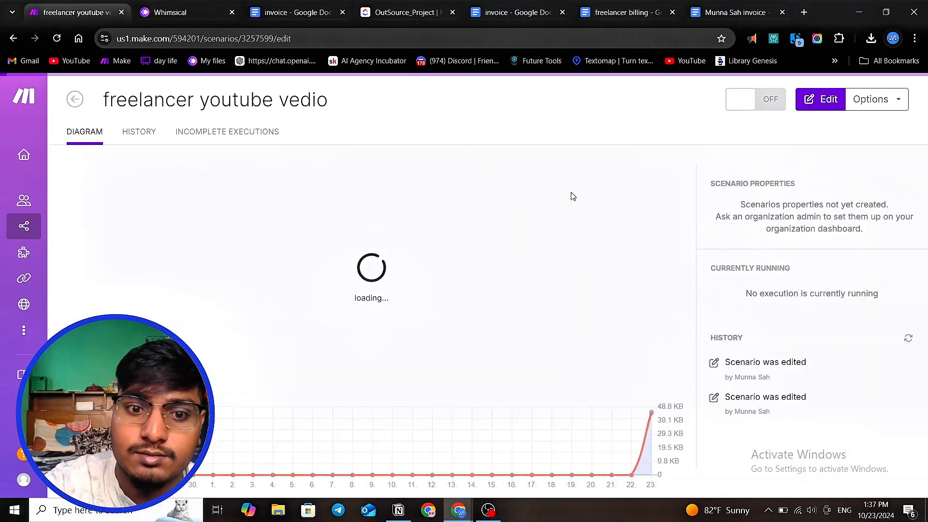
left_click(82, 98)
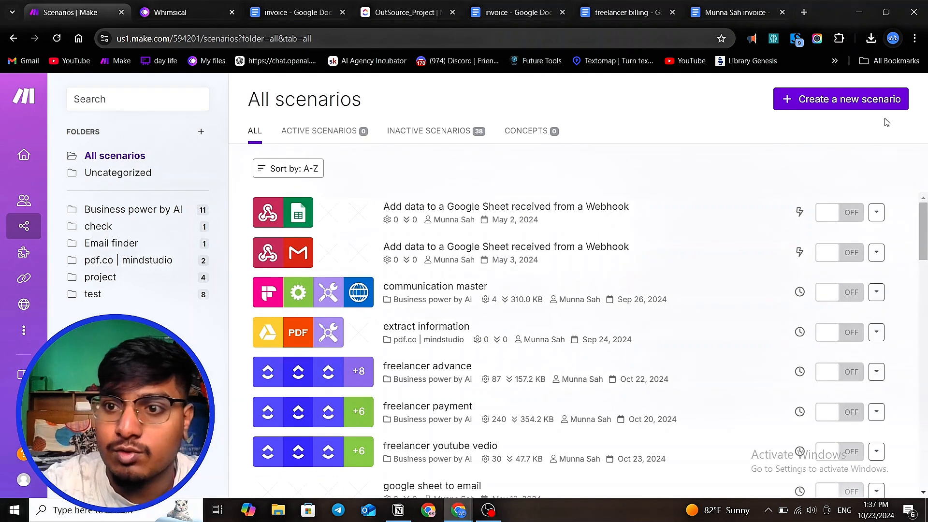
left_click(865, 101)
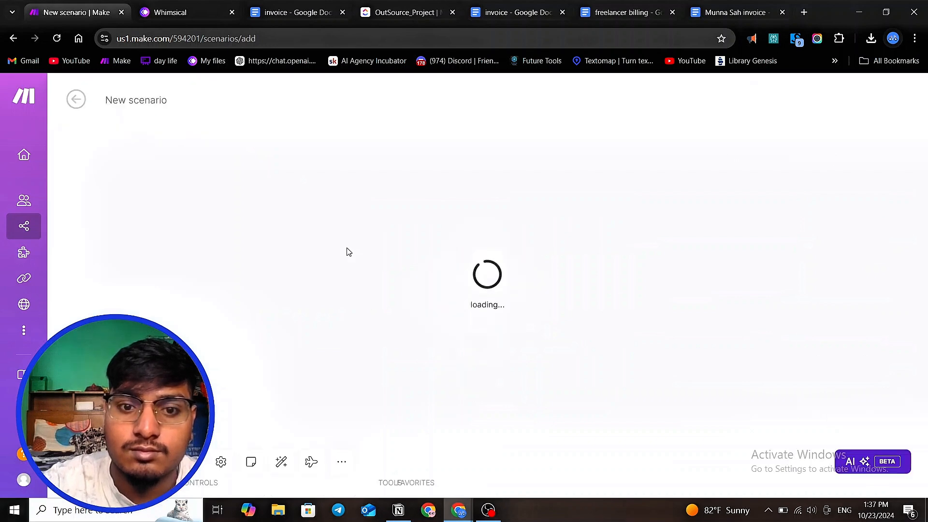
left_click(355, 253)
left_click(495, 250)
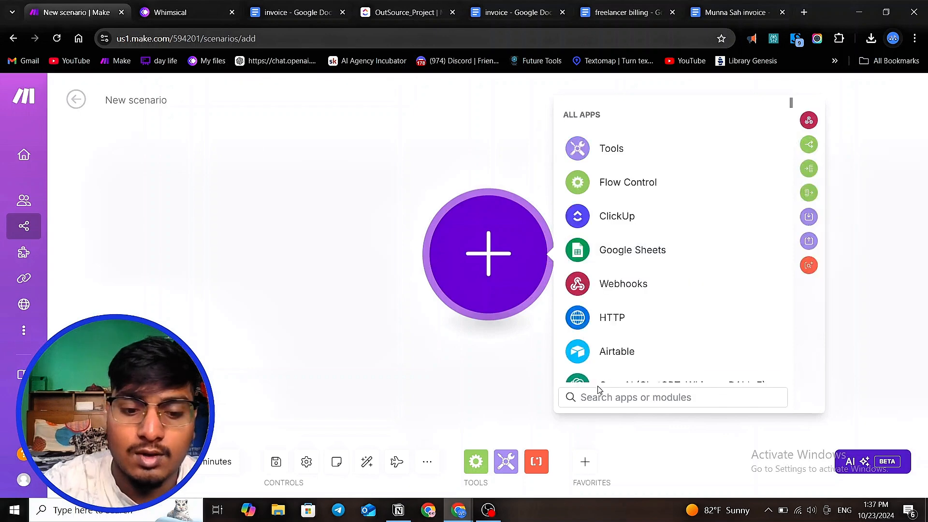
type("ba")
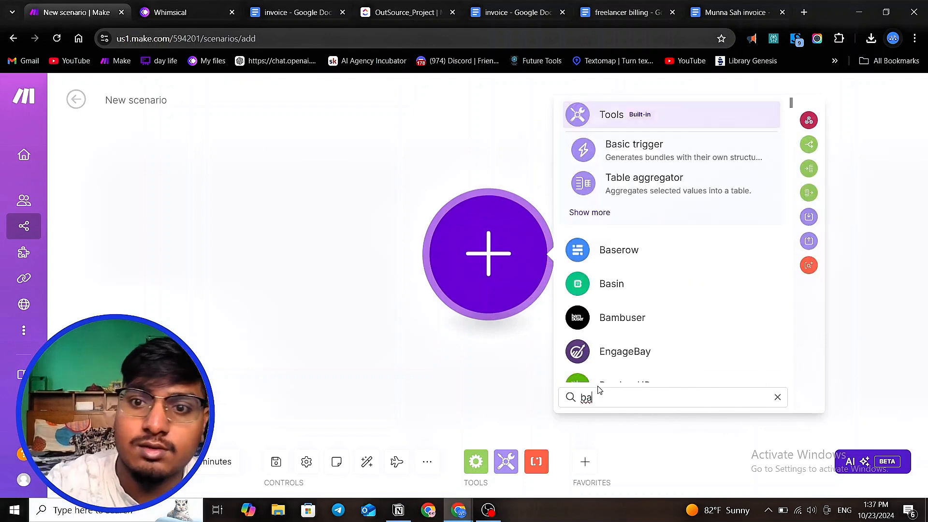
left_click(636, 117)
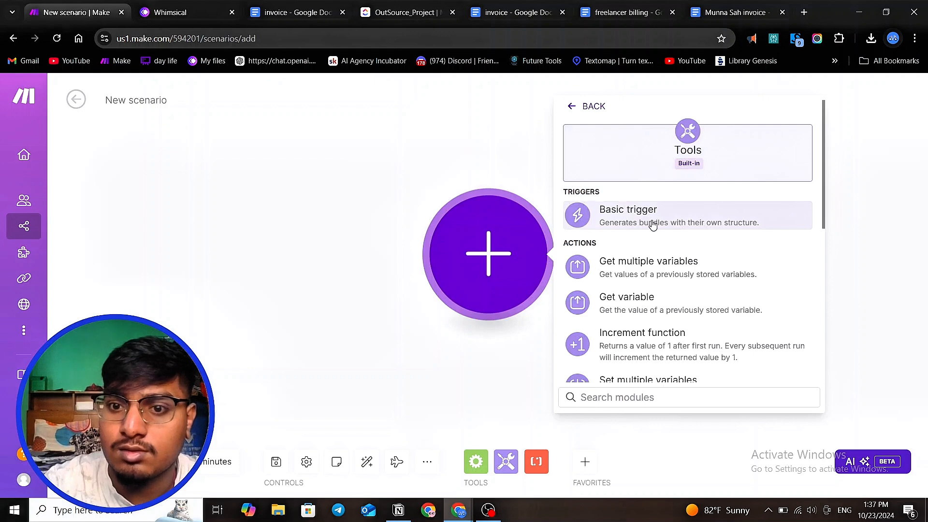
left_click(600, 222)
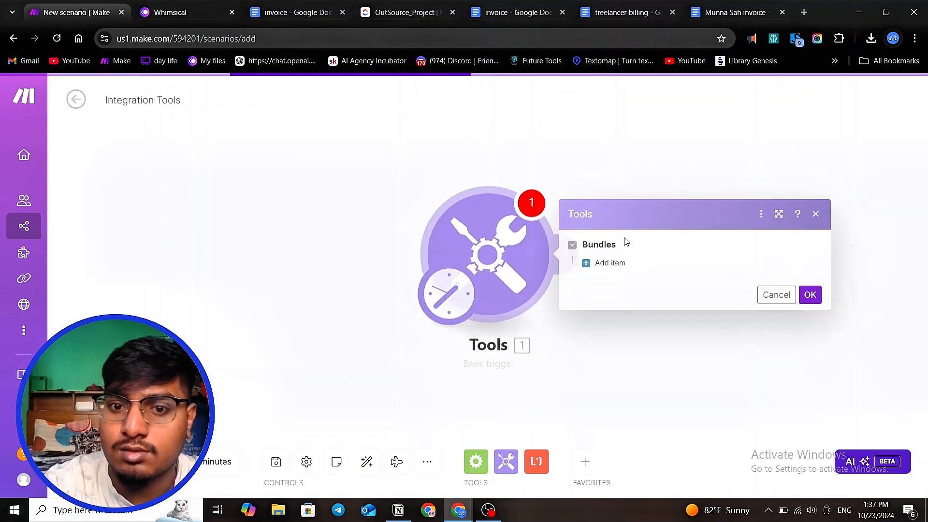
- Add a bundle item to the trigger named date with value x and confirm the module
left_click(608, 265)
left_click(632, 270)
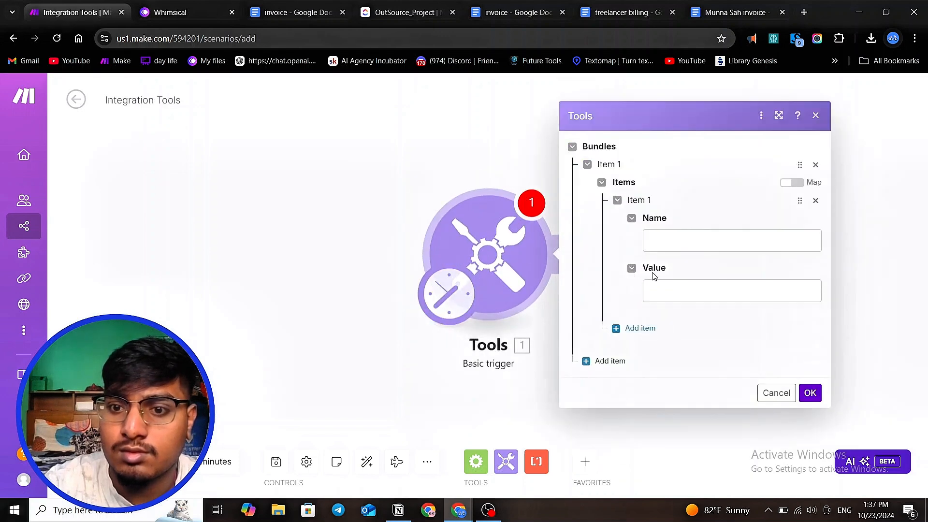
left_click(670, 242)
type("date")
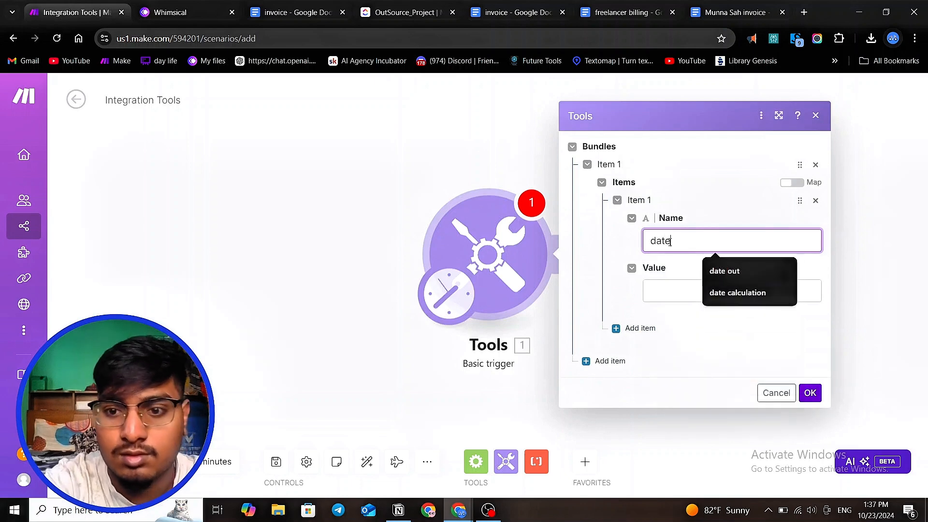
left_click(665, 297)
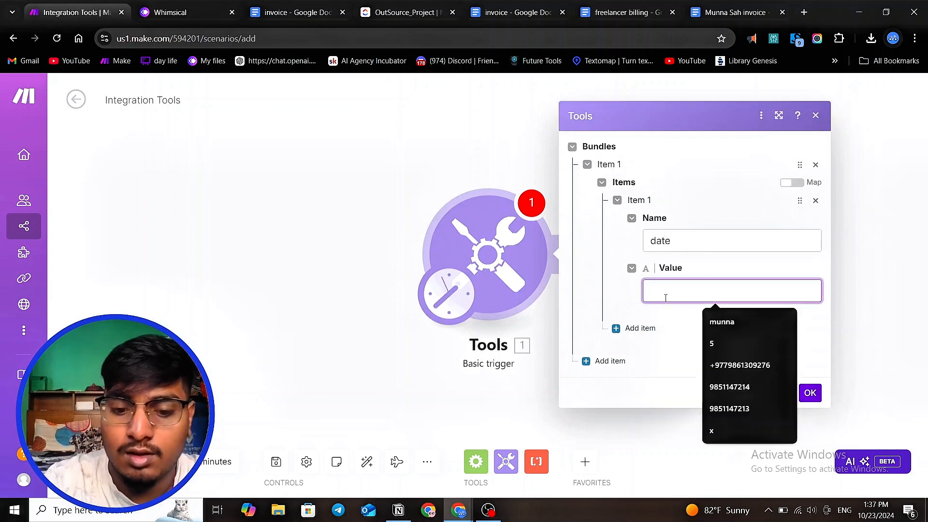
type("no")
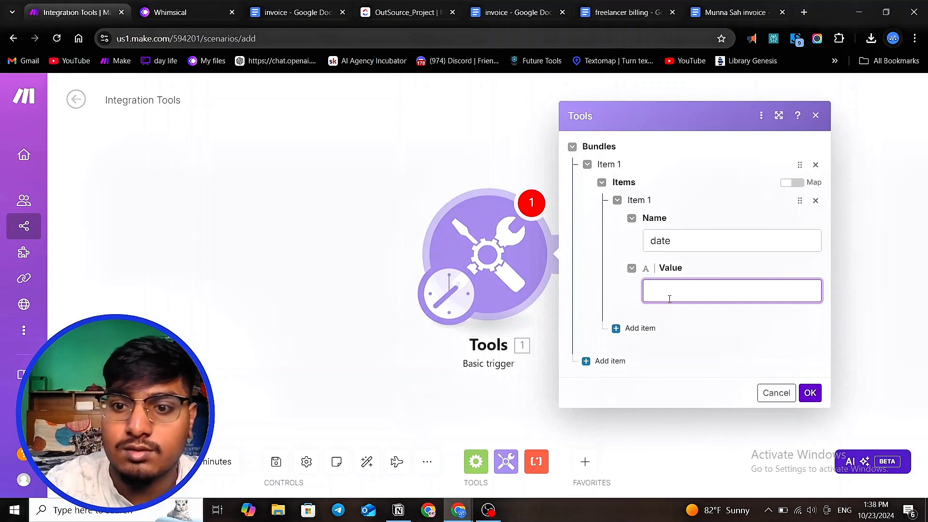
left_click(669, 297)
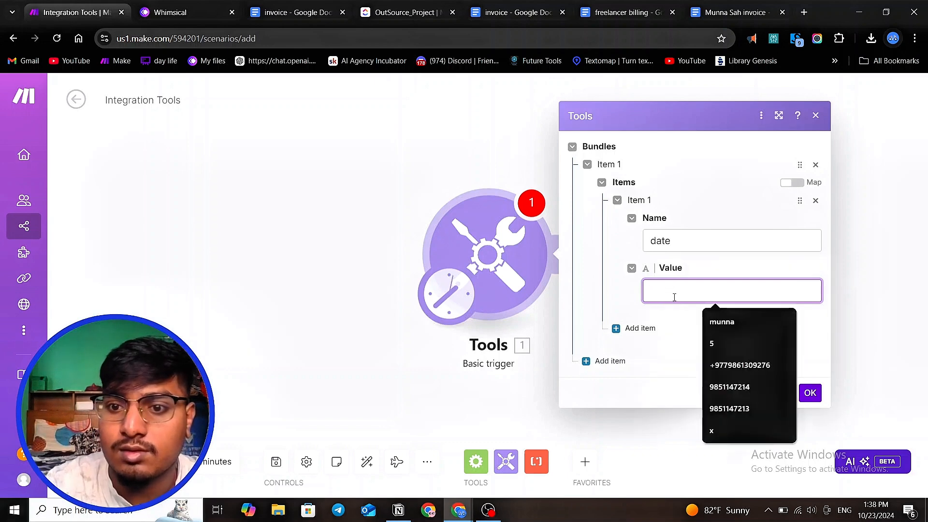
type("0")
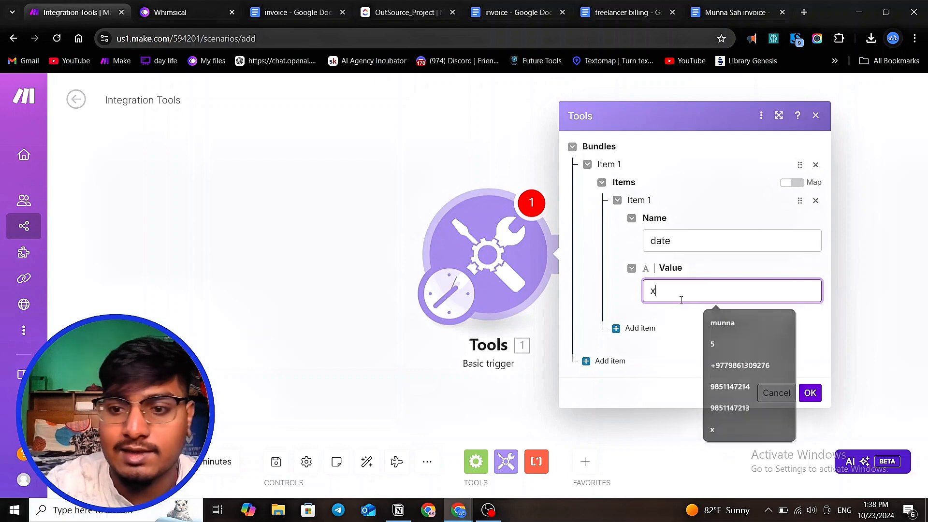
left_click(809, 392)
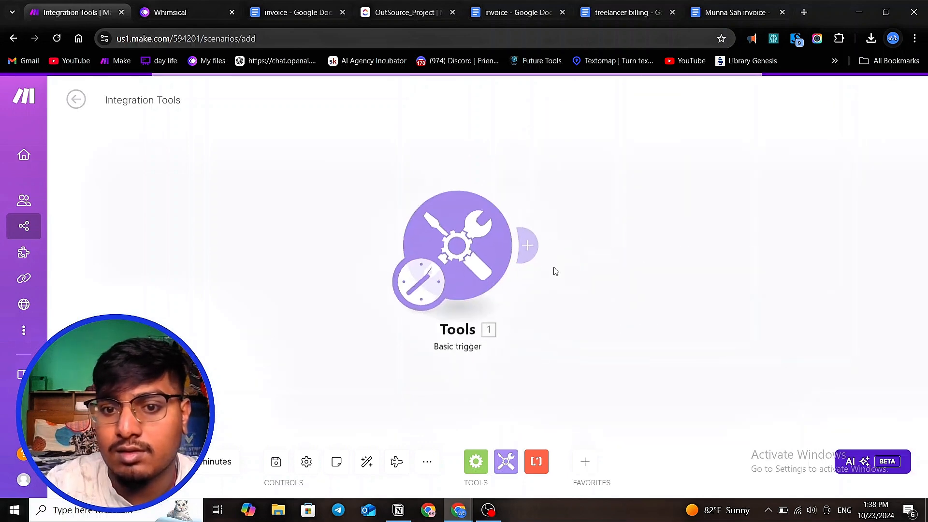
- Add a Tools Set variable module with variable name date and the value set to now
left_click(565, 254)
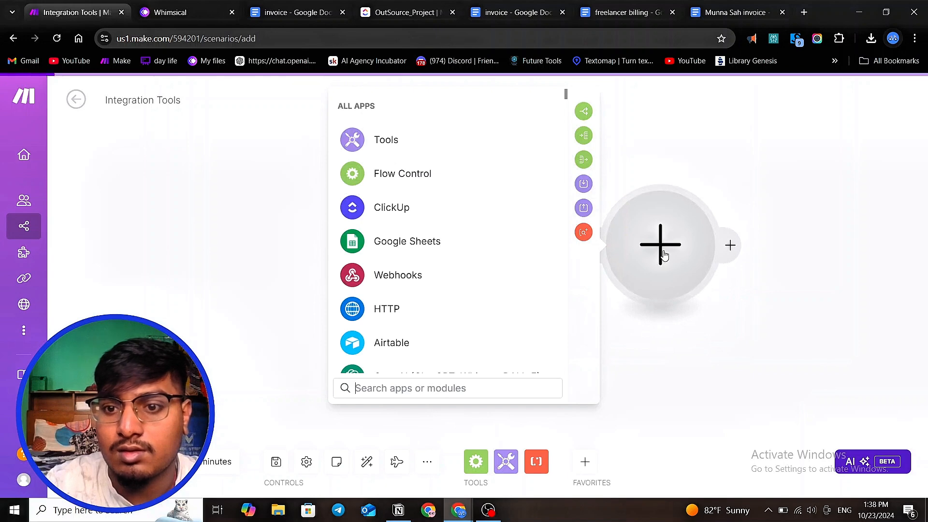
left_click(419, 141)
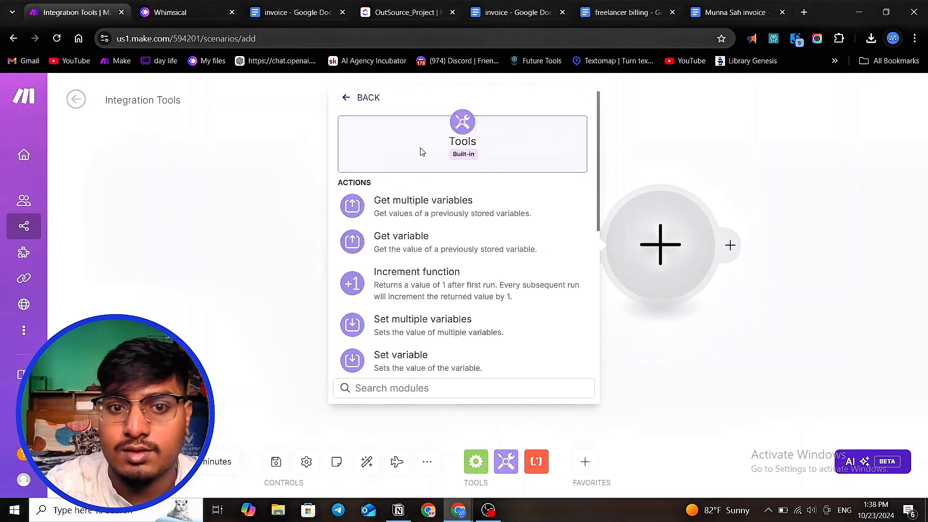
left_click(427, 358)
left_click(441, 234)
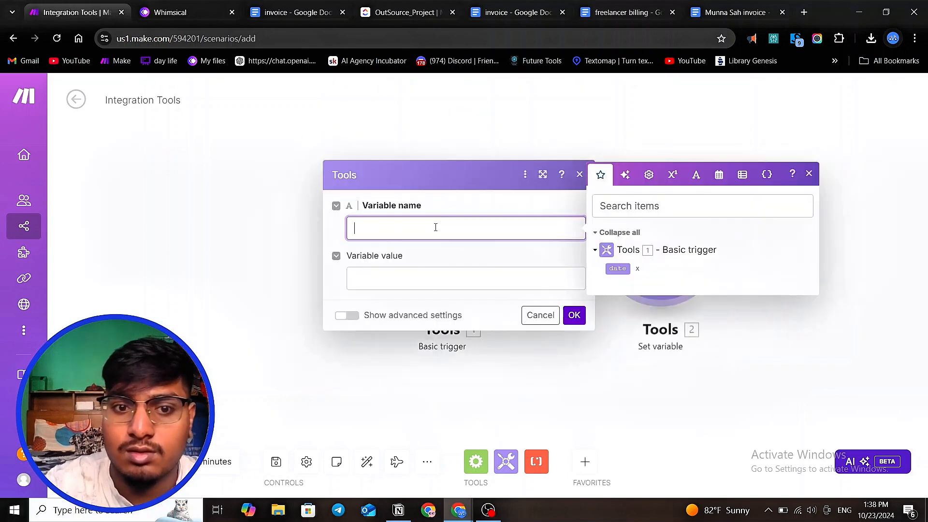
type("date")
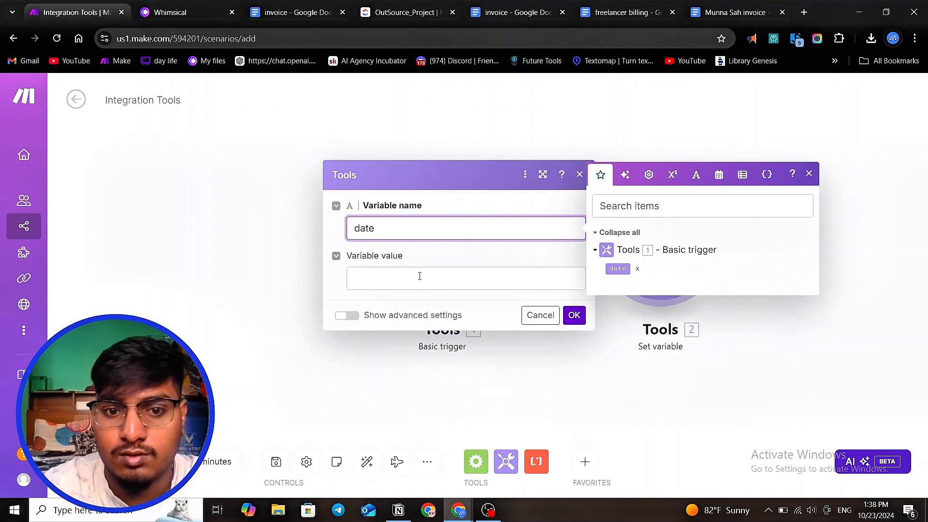
left_click(420, 276)
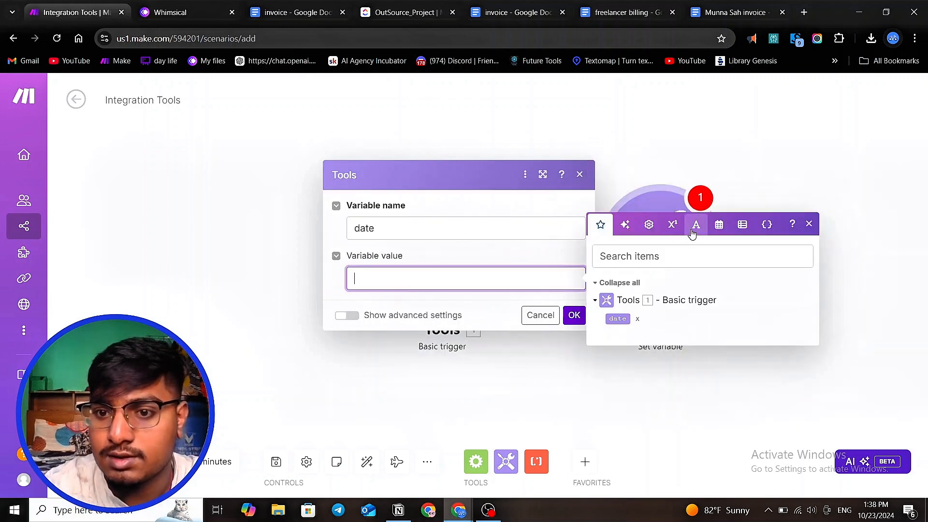
left_click(719, 224)
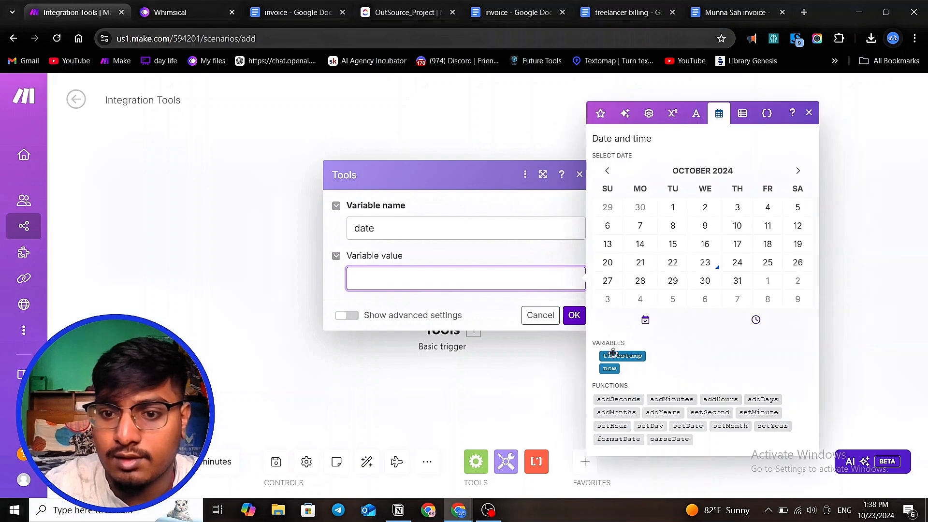
left_click(610, 370)
left_click(574, 315)
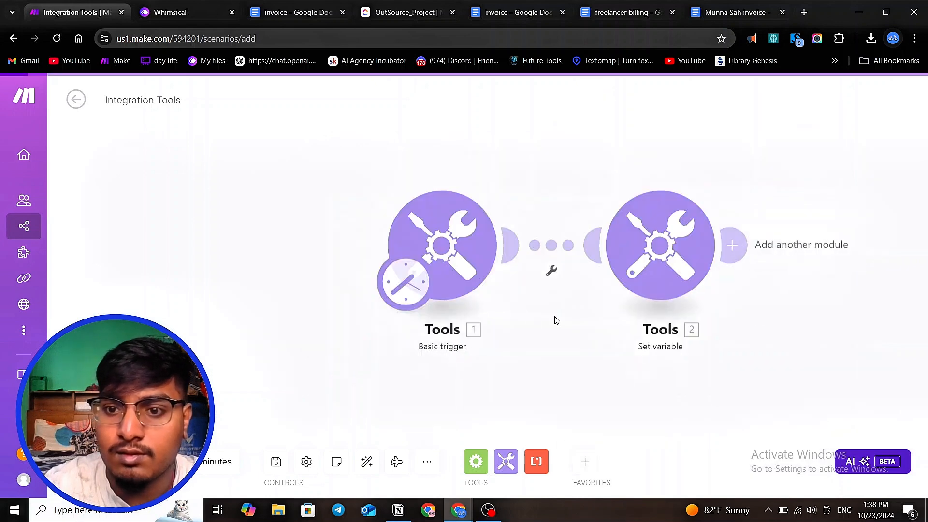
- Run the scenario once and inspect the Set variable module's output
left_click(100, 462)
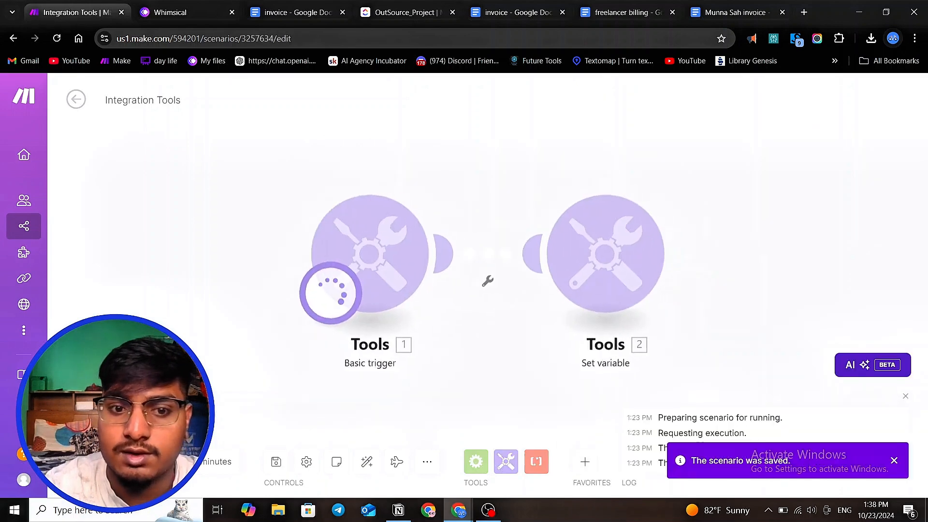
left_click(685, 182)
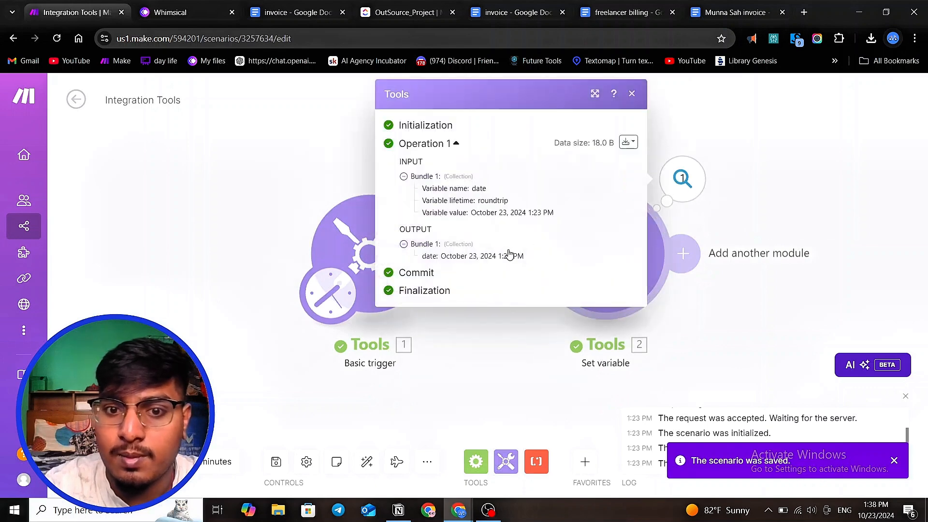
- Inspect the Set variable module's output date and reopen its settings to check the variable value
left_click_drag(438, 256, 523, 256)
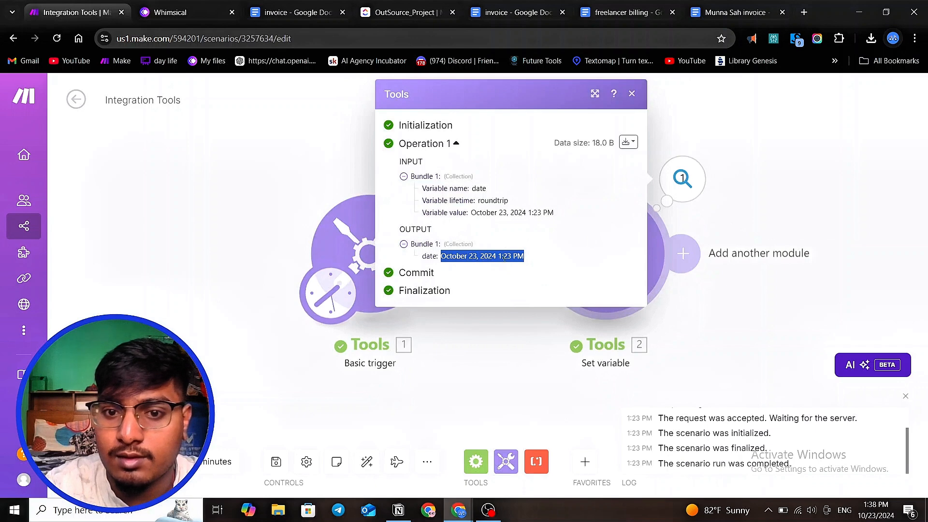
left_click(515, 259)
left_click_drag(519, 255, 545, 261)
left_click(446, 255)
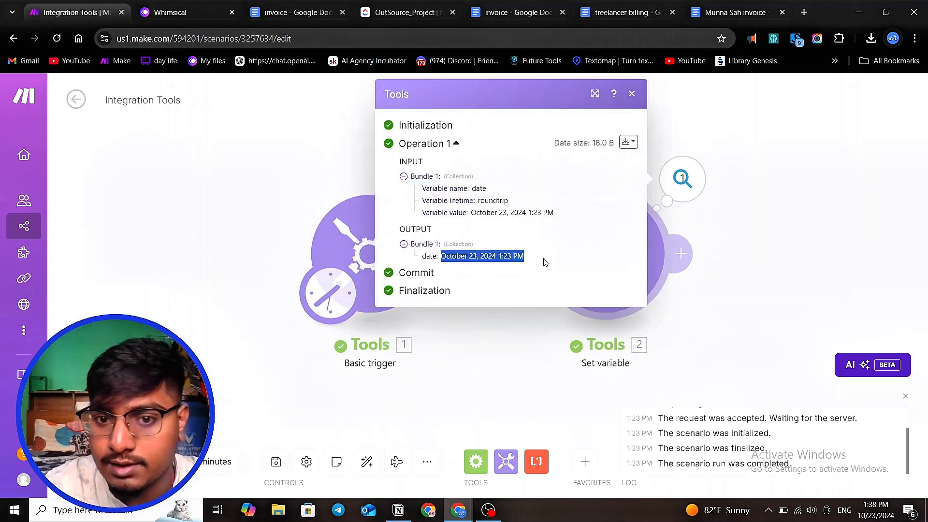
left_click(519, 351)
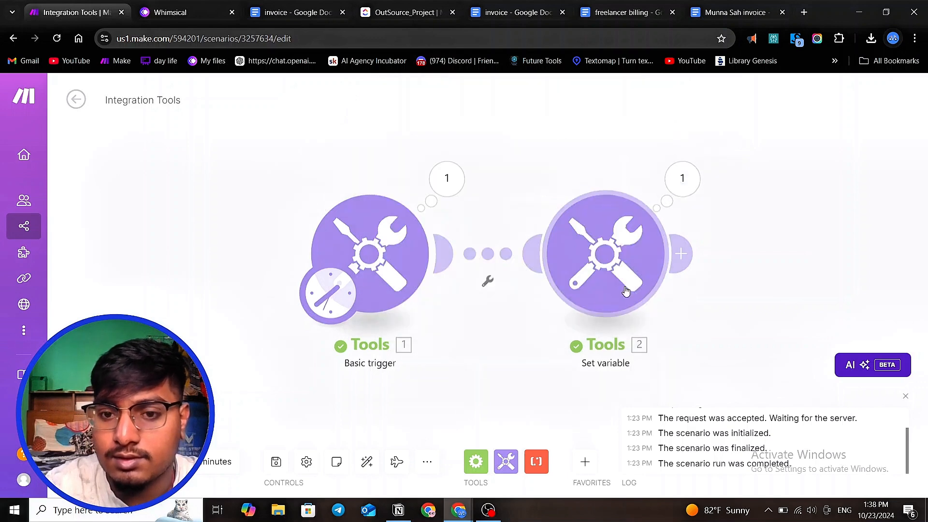
left_click(593, 269)
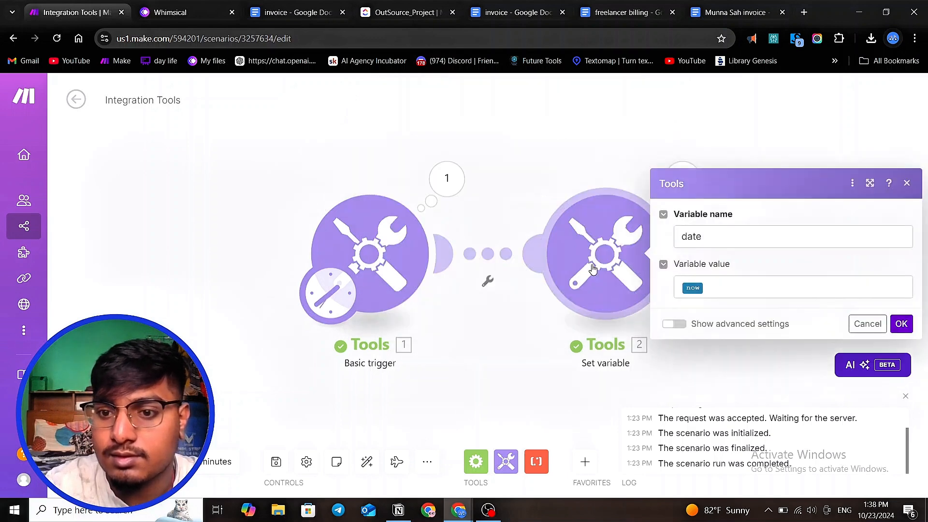
left_click(720, 290)
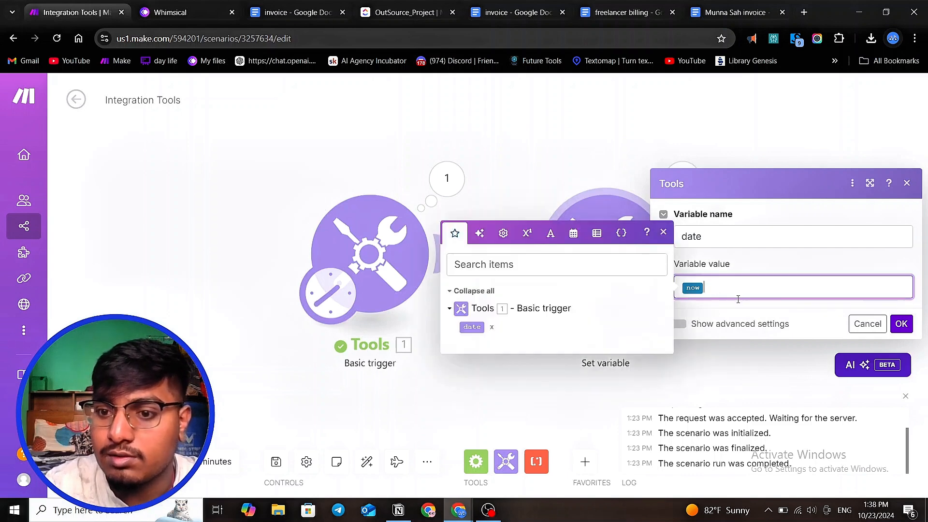
left_click(529, 377)
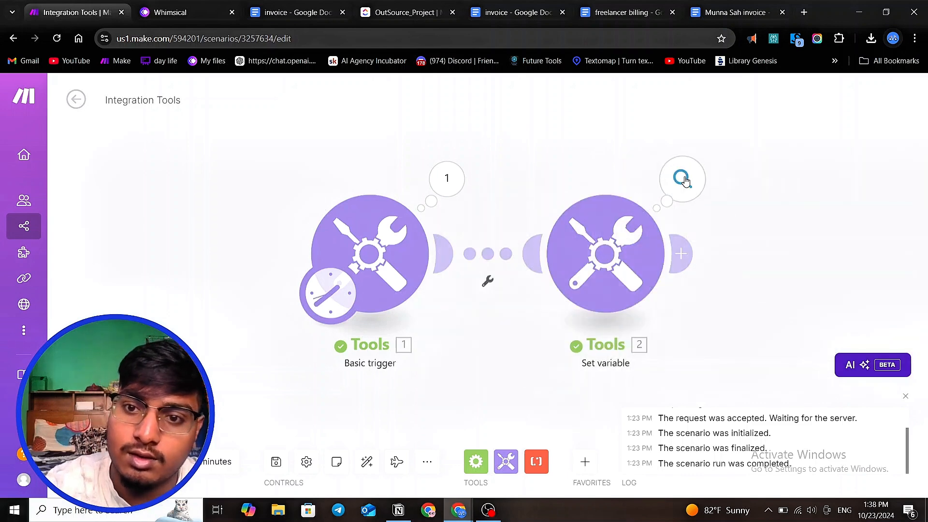
- Download the Set variable module's output bundle and examine the raw date value it contains
left_click(681, 180)
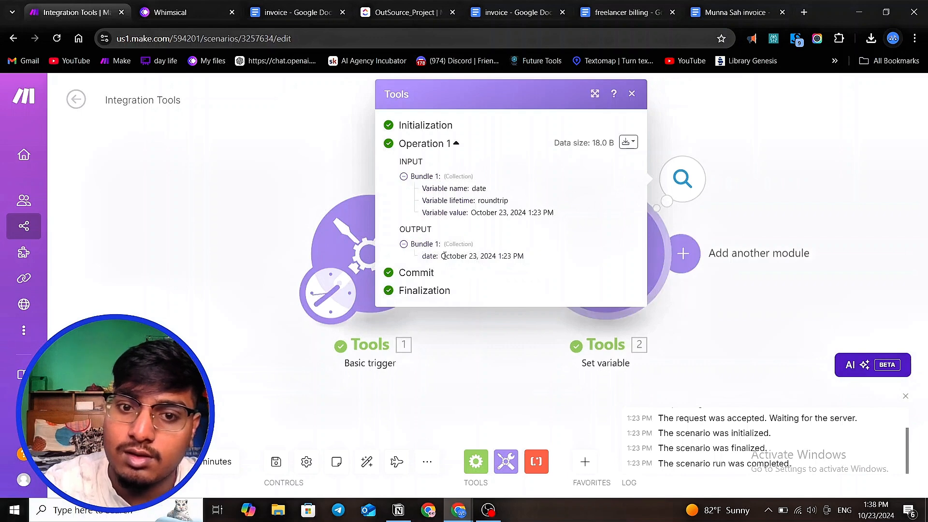
mouse_move(443, 256)
left_mouse_down()
mouse_move(549, 259)
mouse_move(447, 254)
left_mouse_up()
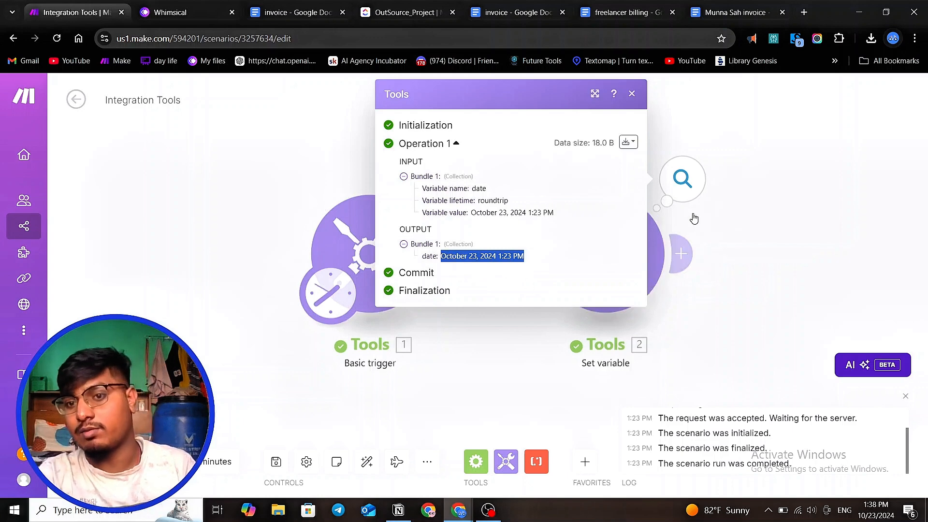
left_click(683, 182)
left_click(627, 264)
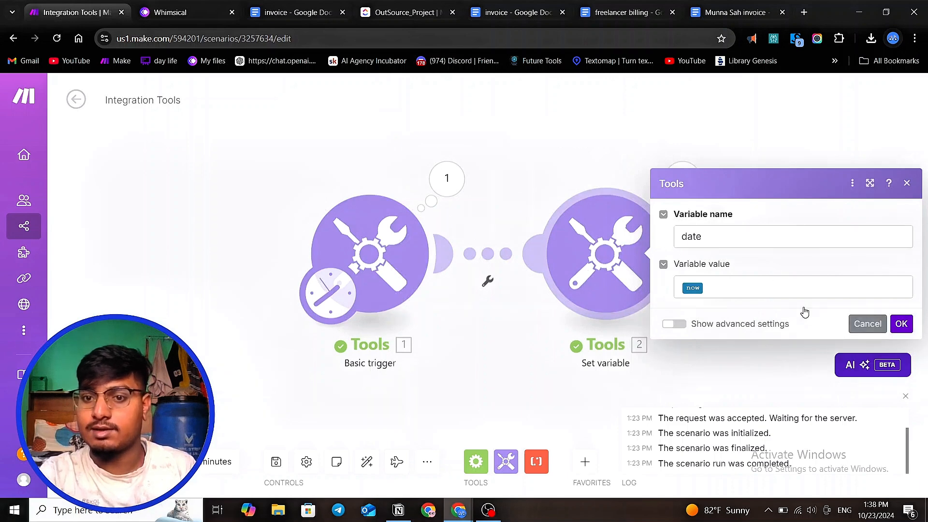
left_click_drag(553, 150, 611, 177)
left_click(747, 212)
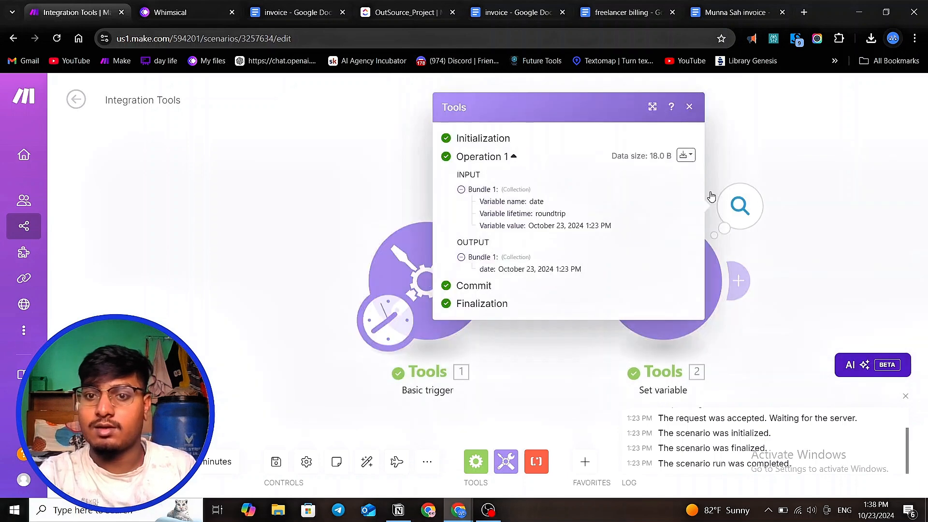
left_click(686, 155)
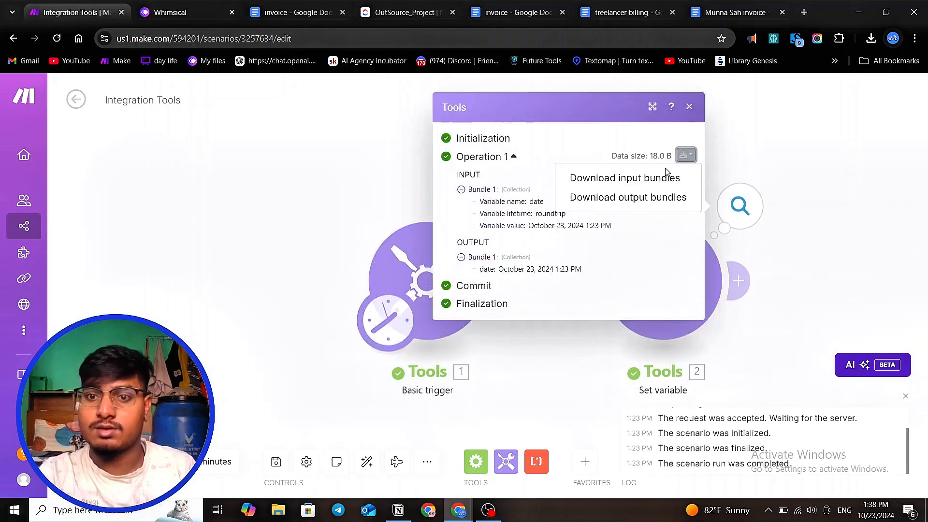
left_click(649, 197)
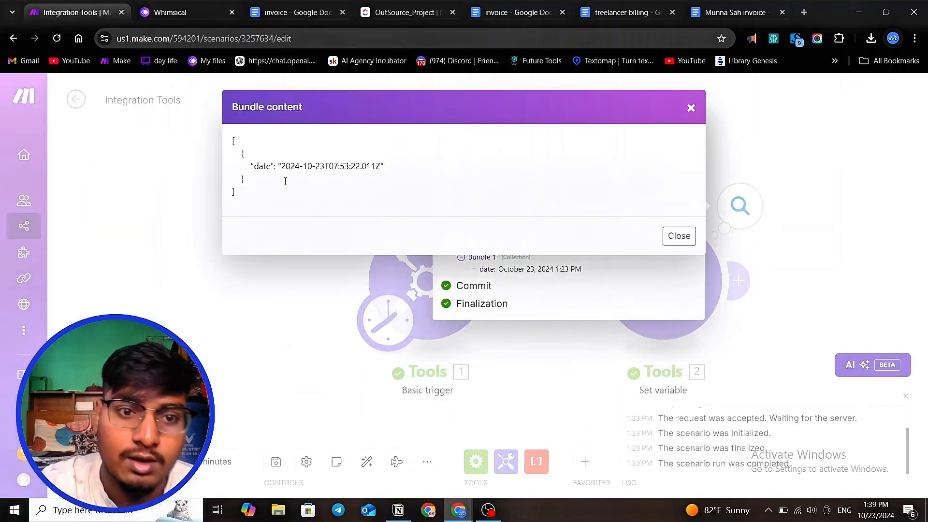
left_click_drag(283, 166, 380, 170)
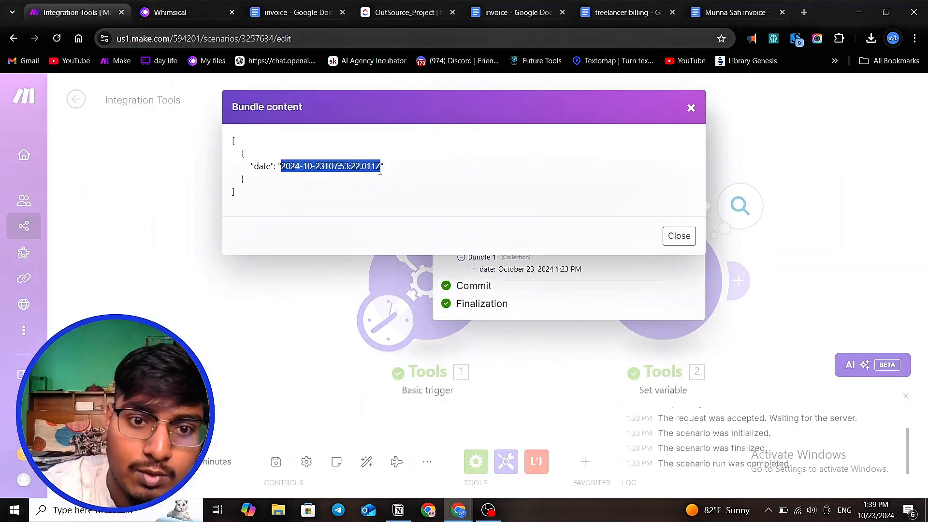
left_click(217, 202)
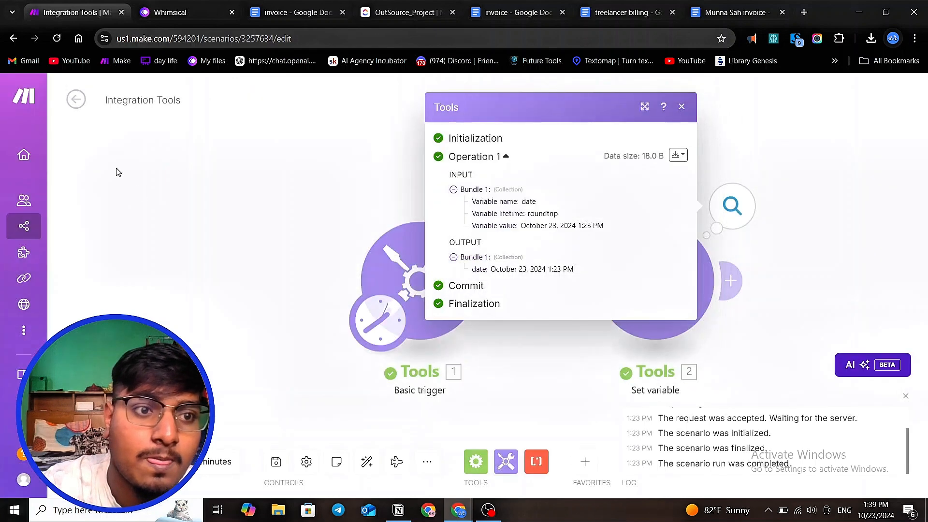
left_click(118, 173)
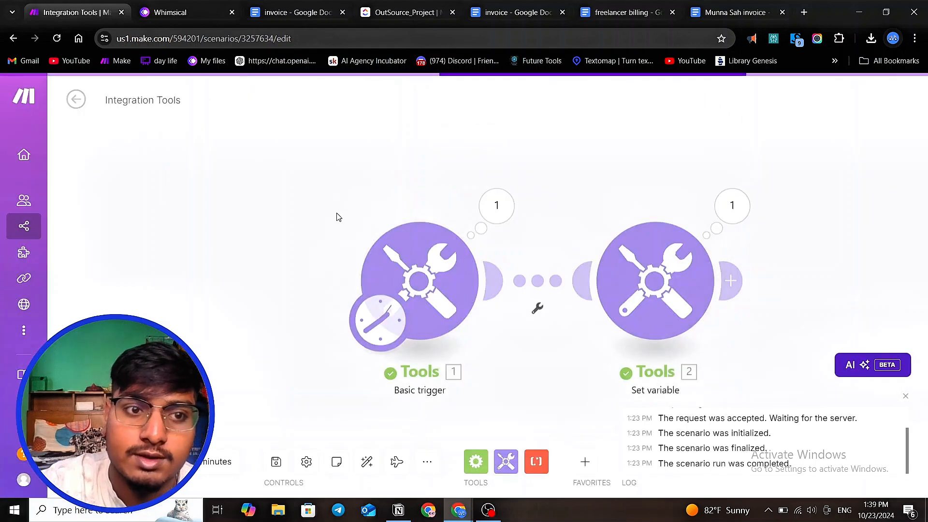
- Browse the Business power by AI folder and open the freelancer youtube vedio scenario for reference
left_click(79, 102)
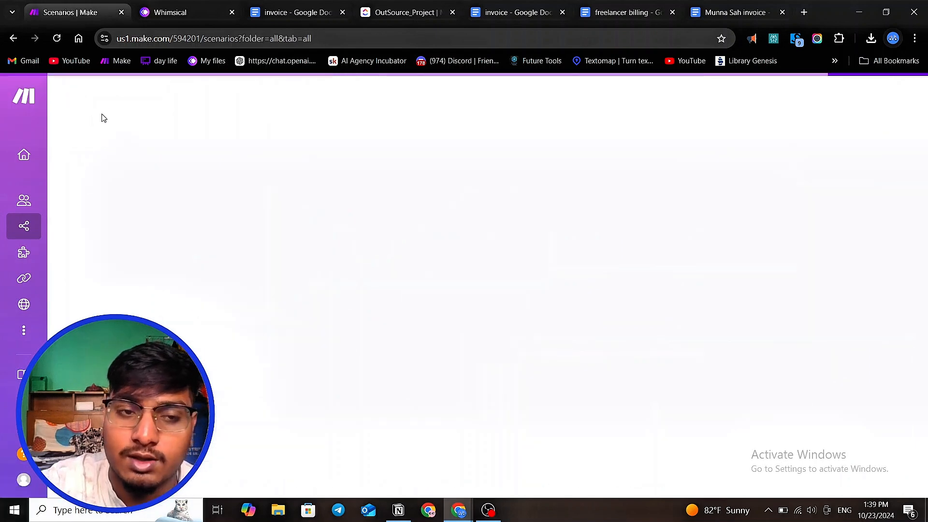
scroll(363, 301, "down", 3)
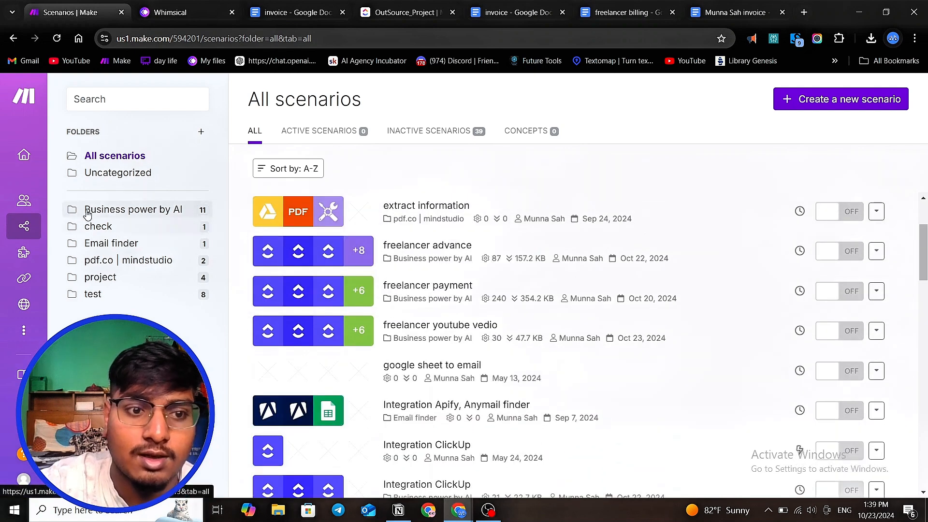
left_click(87, 214)
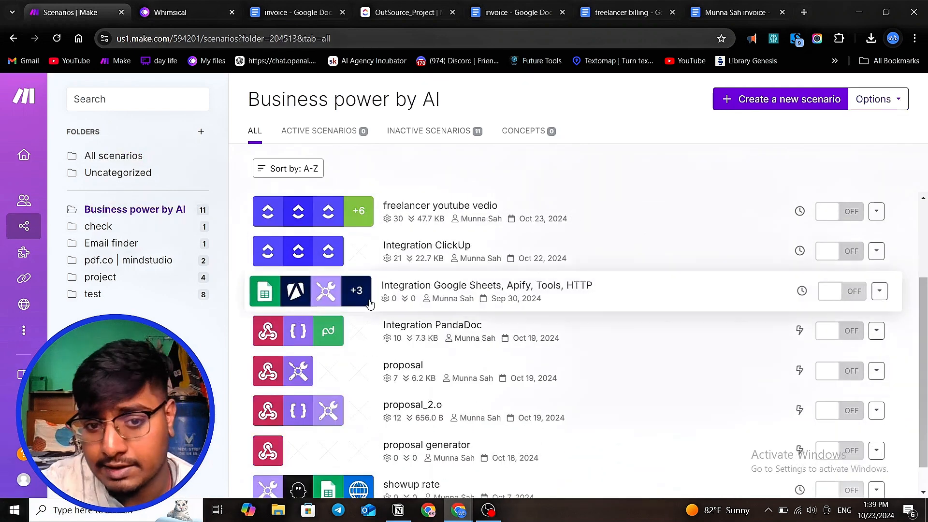
scroll(372, 305, "down", 1)
scroll(370, 305, "up", 3)
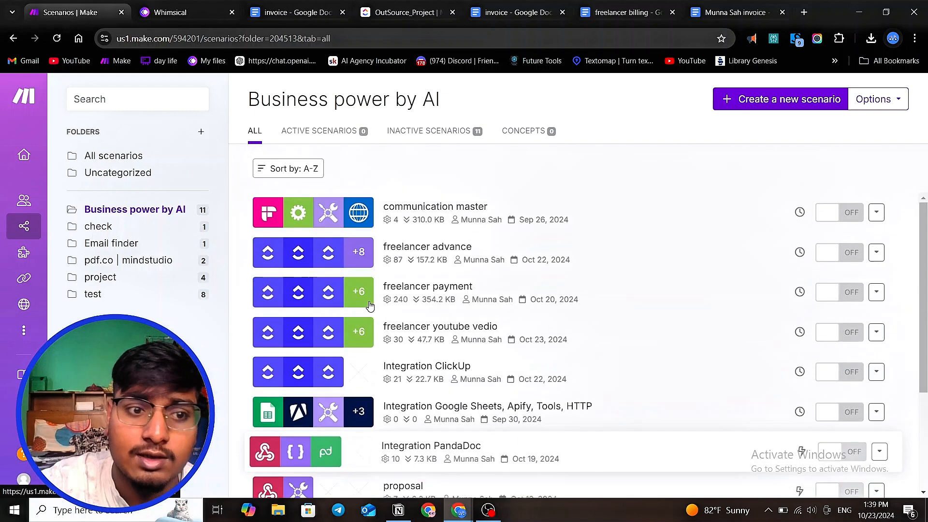
left_click(422, 290)
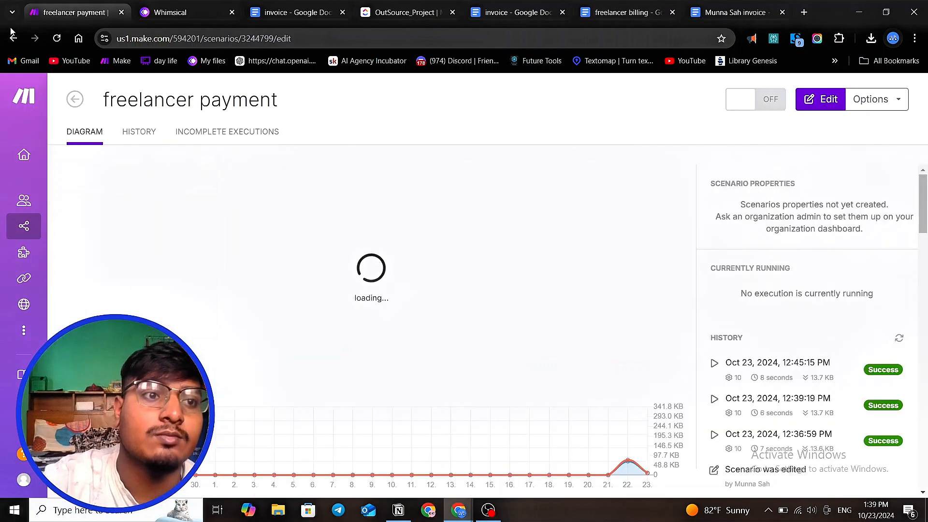
left_click(75, 99)
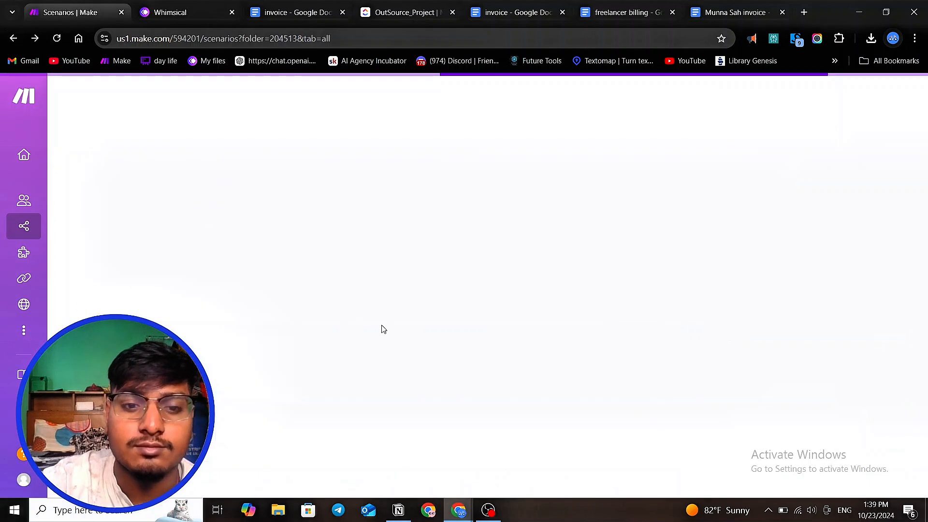
left_click(430, 324)
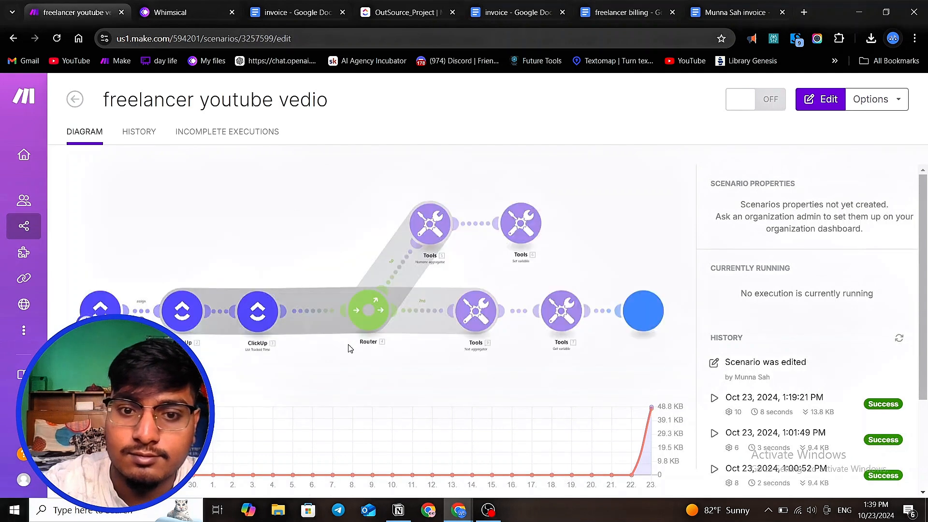
- In the Google Docs module's date field, replace now with the formatDate function applied to now
scroll(444, 343, "down", 5)
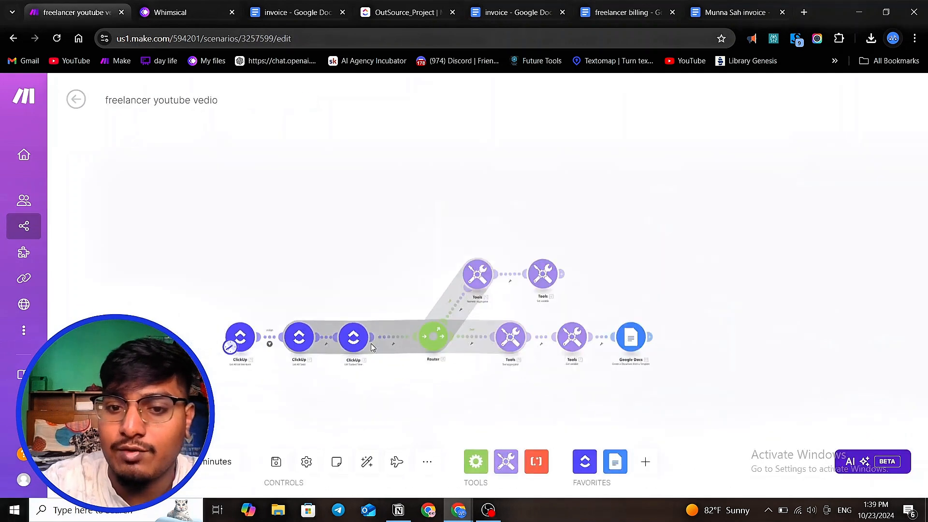
scroll(489, 343, "up", 6)
left_click(476, 302)
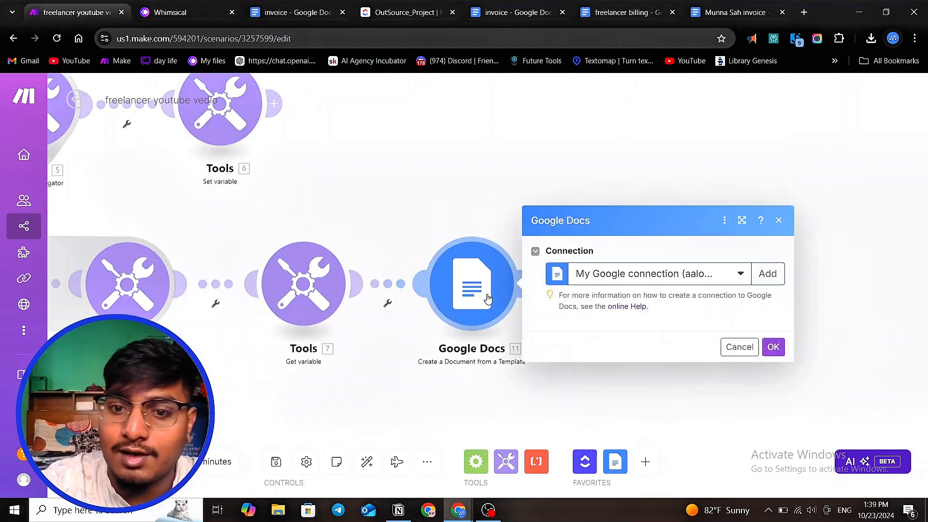
scroll(633, 314, "down", 3)
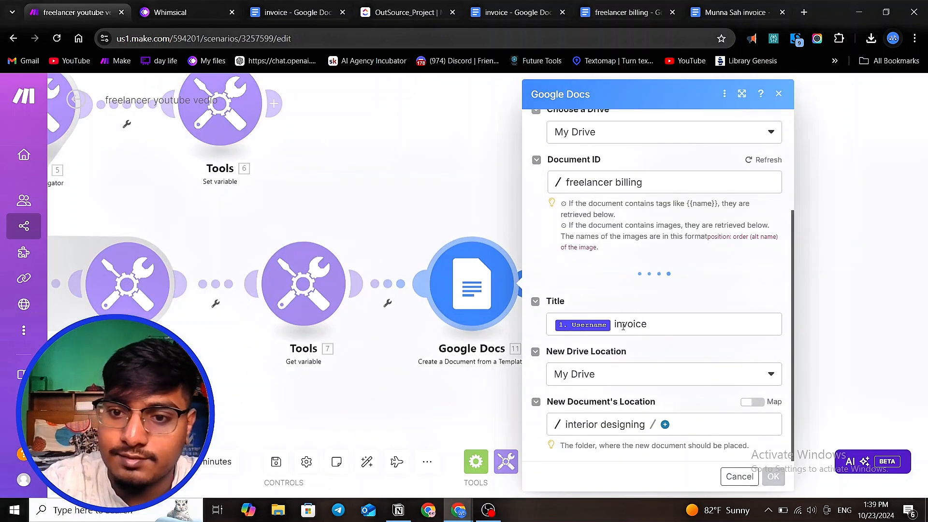
left_click(598, 308)
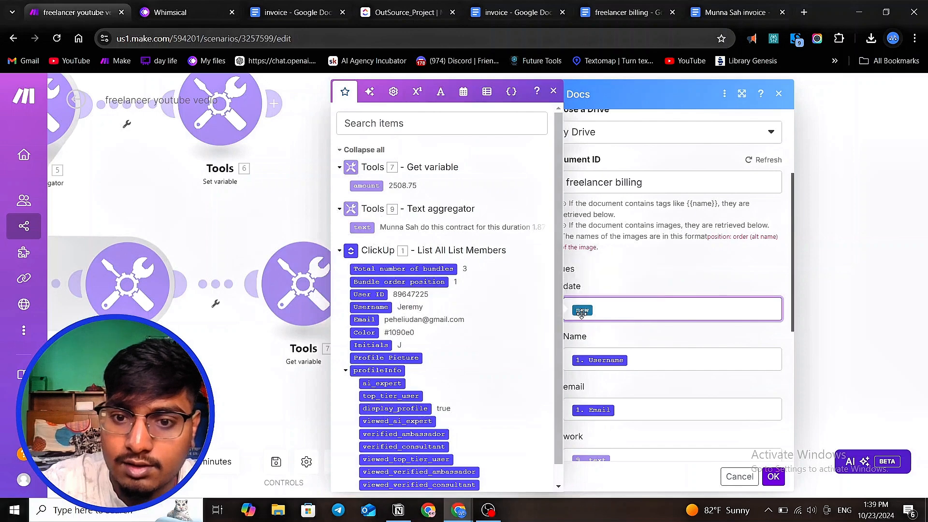
left_click(461, 90)
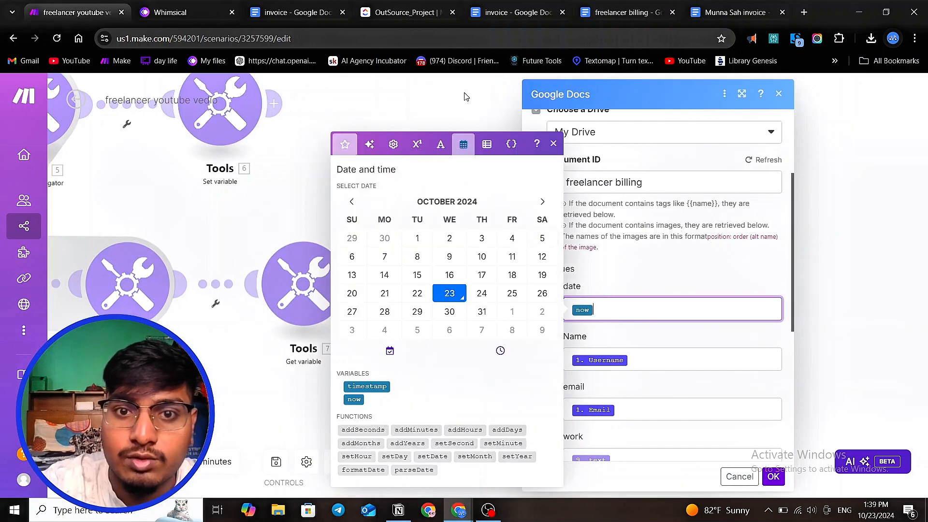
left_click(371, 472)
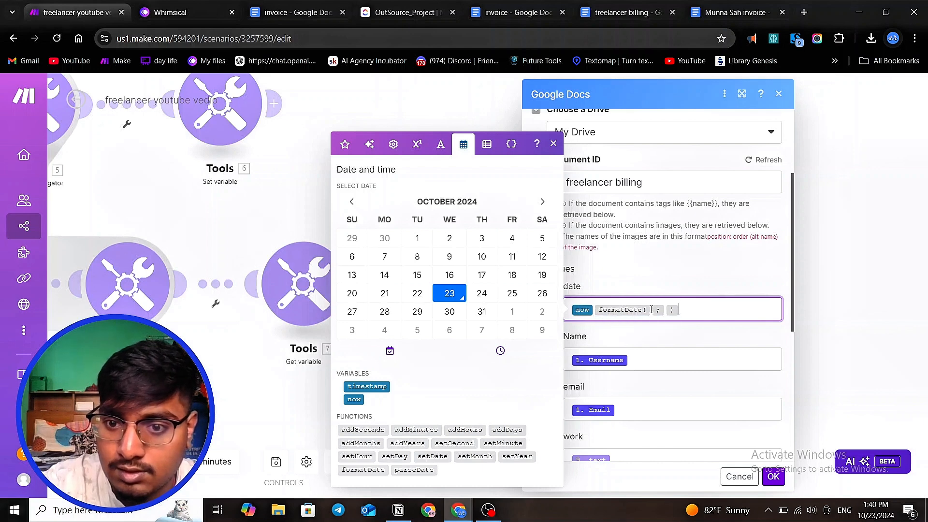
left_click(359, 398)
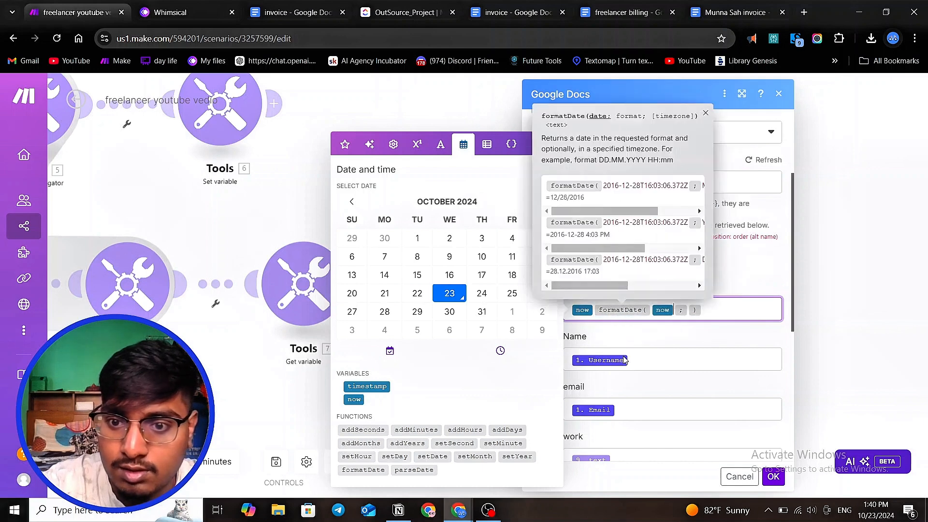
left_click(572, 317)
key("Delete")
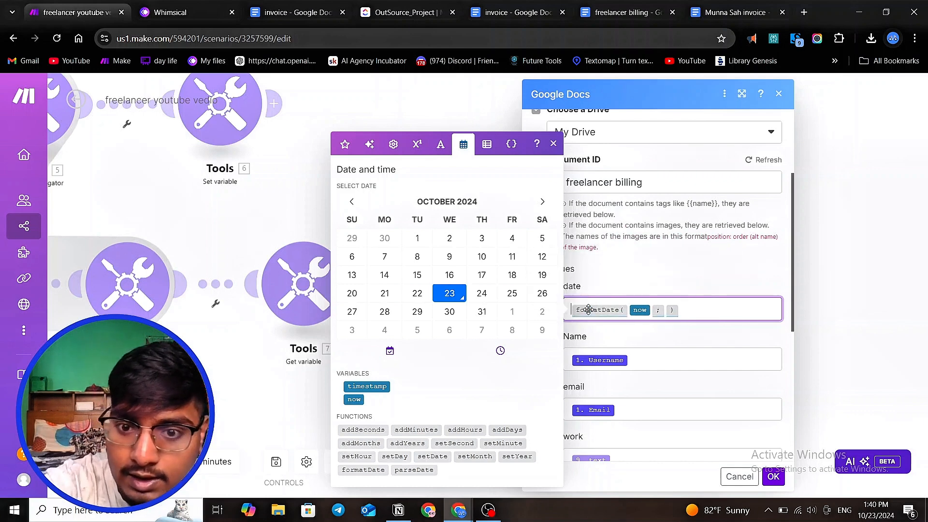
- Examine the formatDate help examples to choose a format pattern for the date argument
left_click(665, 310)
left_click_drag(581, 249, 591, 249)
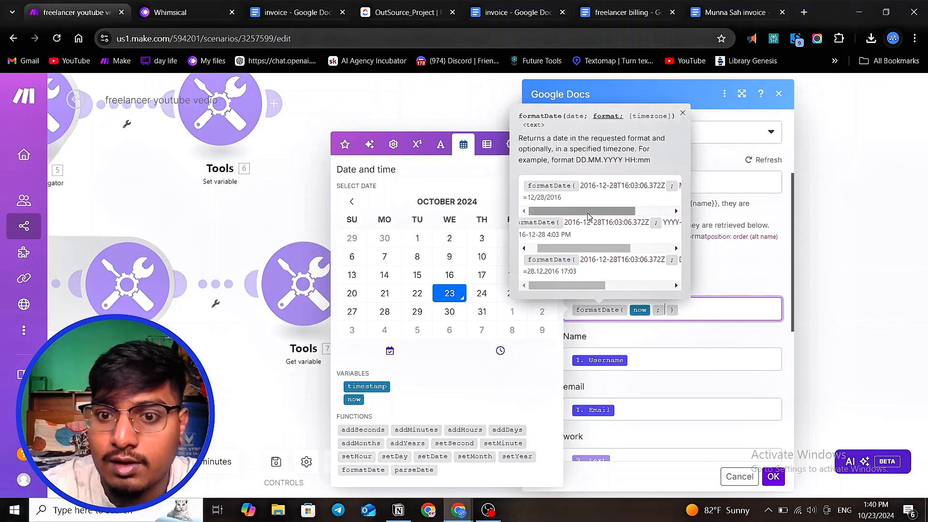
left_click_drag(585, 249, 559, 250)
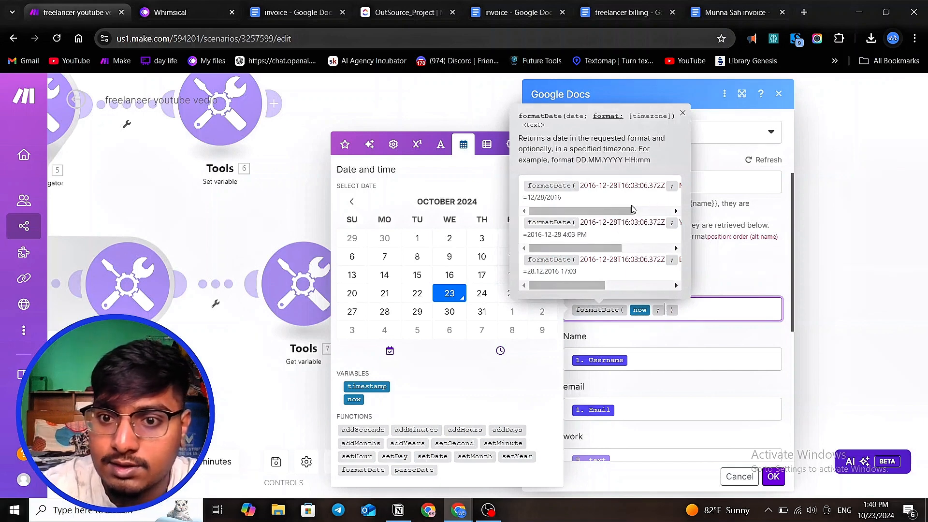
left_click_drag(630, 211, 672, 213)
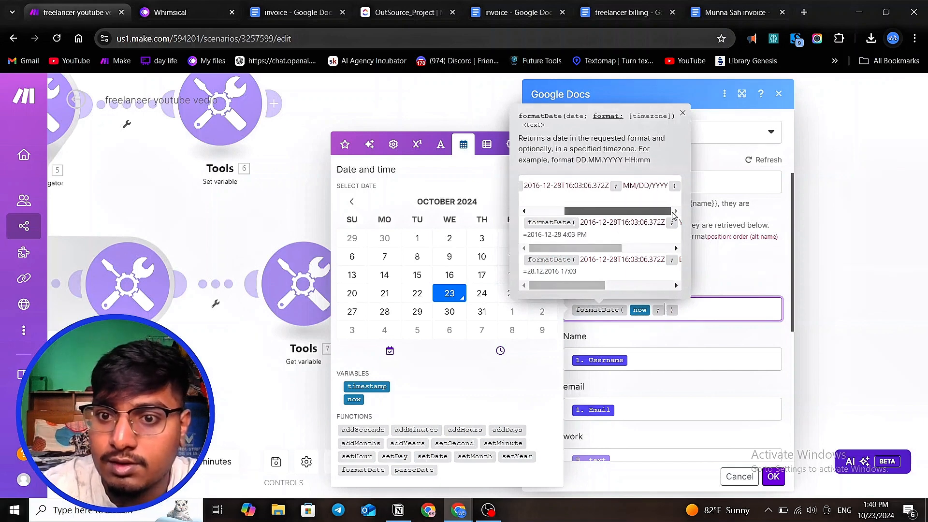
left_click_drag(635, 211, 637, 212)
left_click(624, 187)
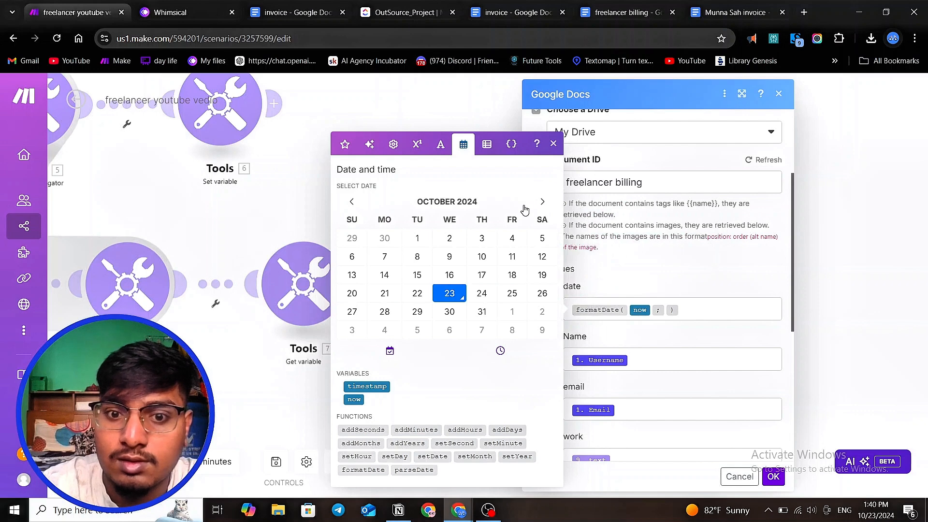
left_click(666, 309)
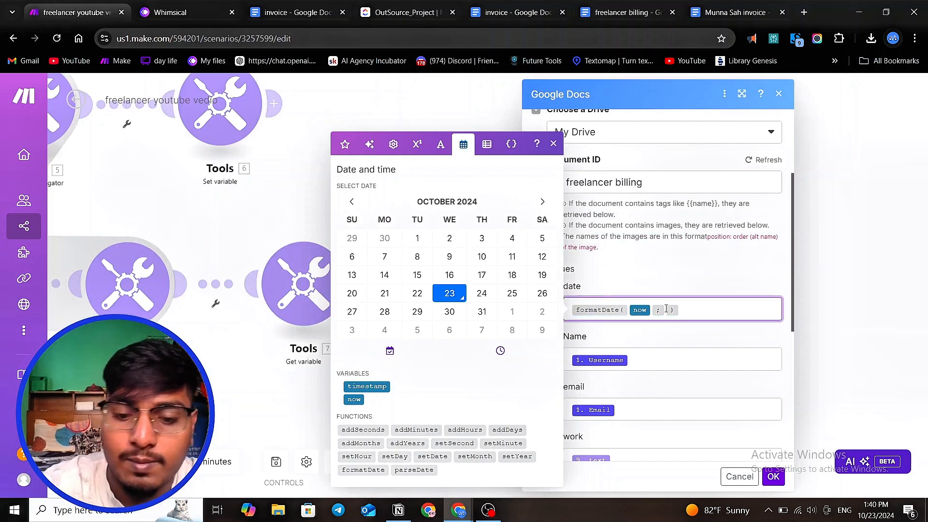
- Set the formatDate format argument to MM/DD/YYYY in the date field and save the Google Docs module
type("MM ")
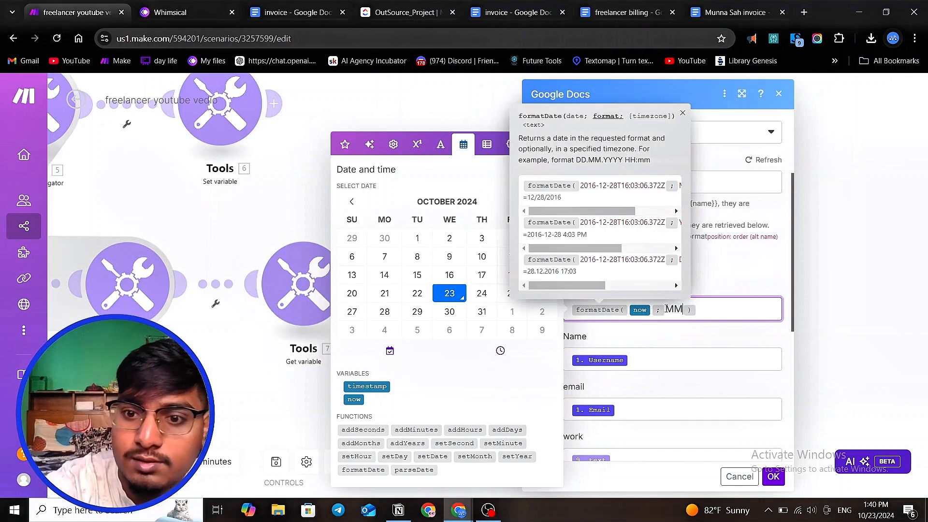
type("/DD")
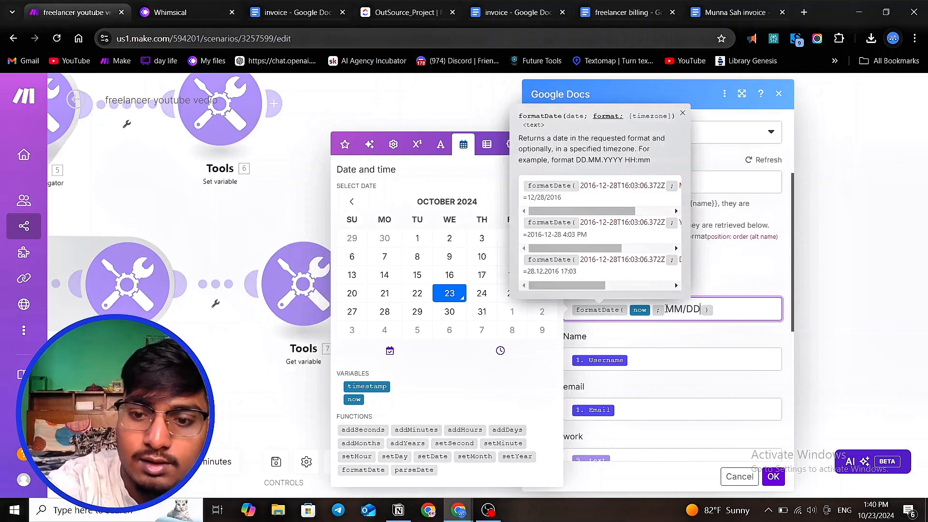
type("/YY")
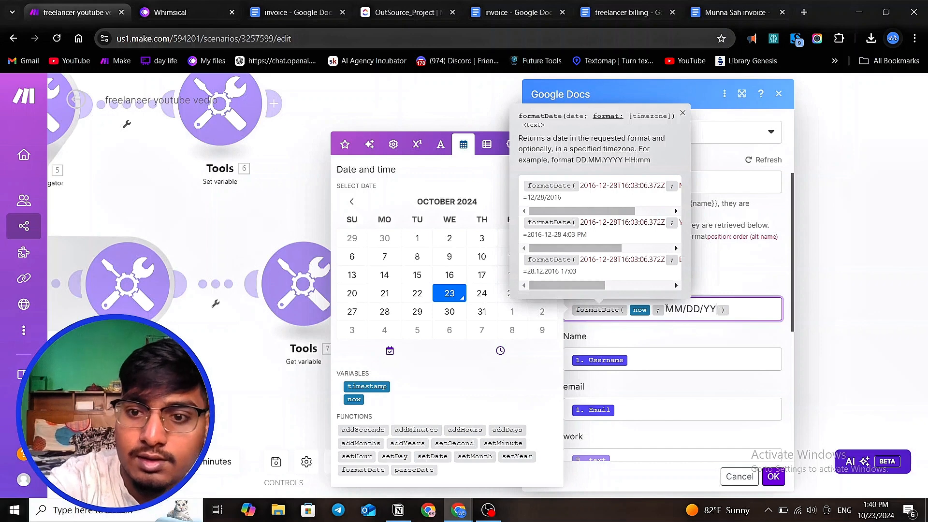
type("YY")
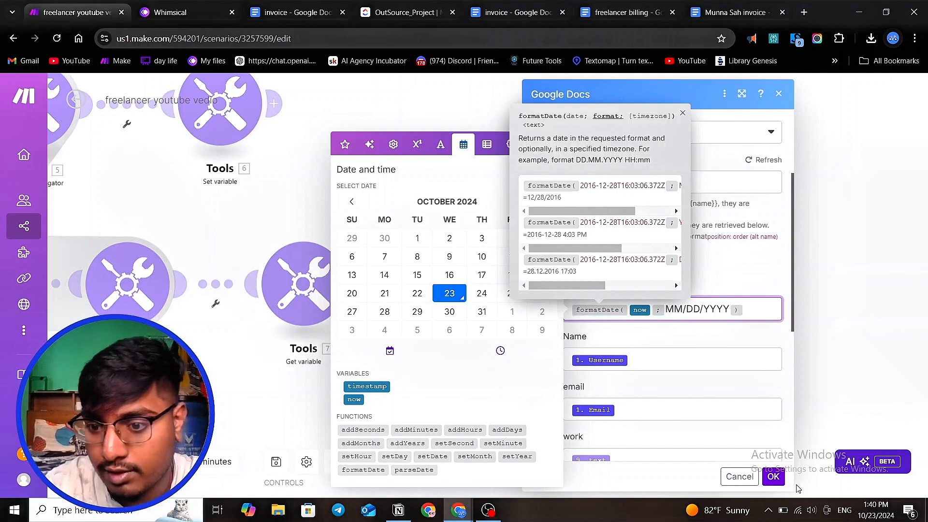
left_click(775, 477)
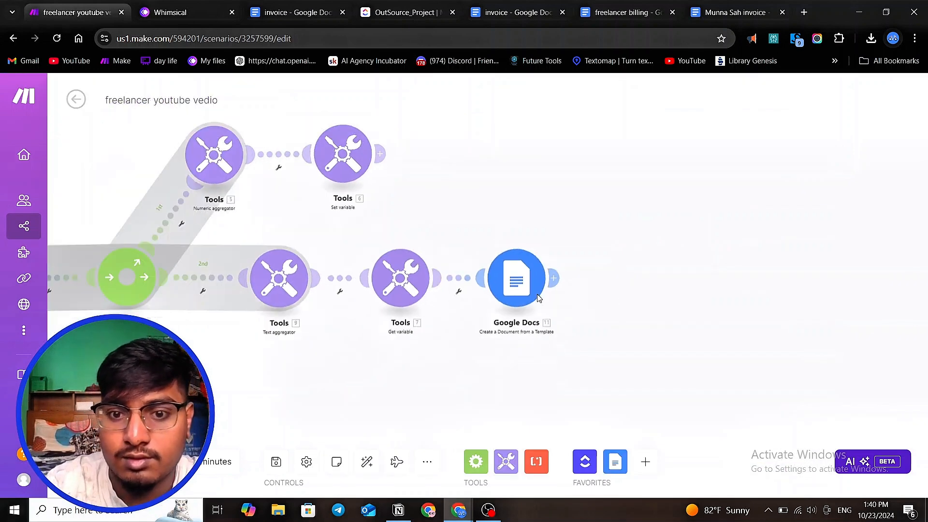
- Run only the Google Docs module and enter a test member's username as its input
right_click(517, 288)
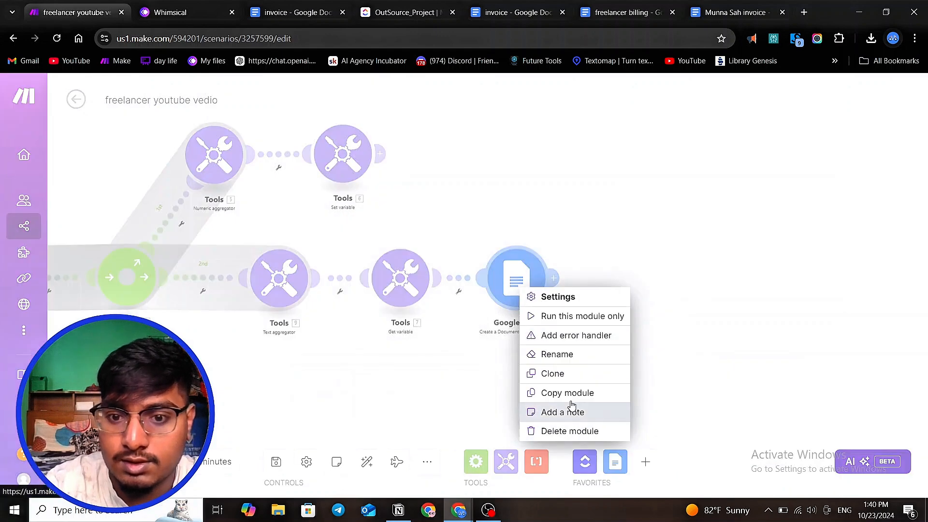
left_click(582, 316)
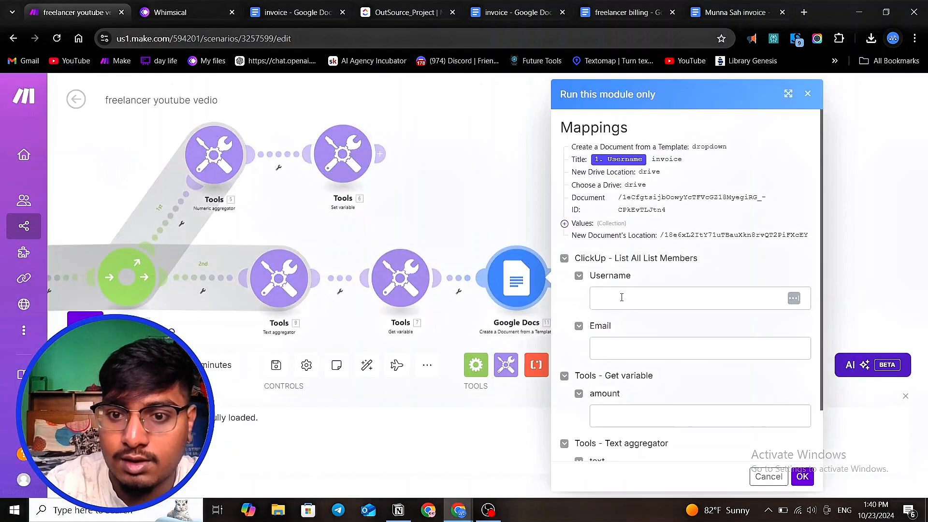
left_click(634, 300)
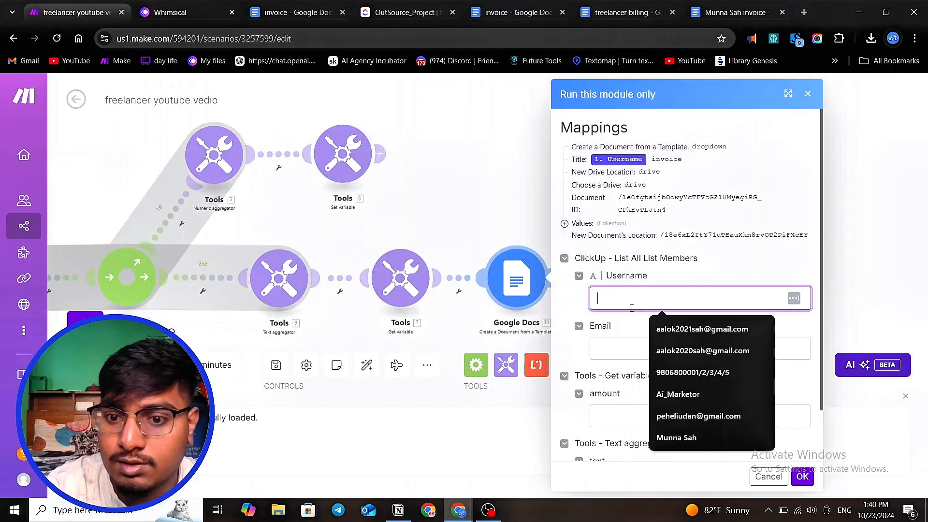
scroll(632, 310, "down", 1)
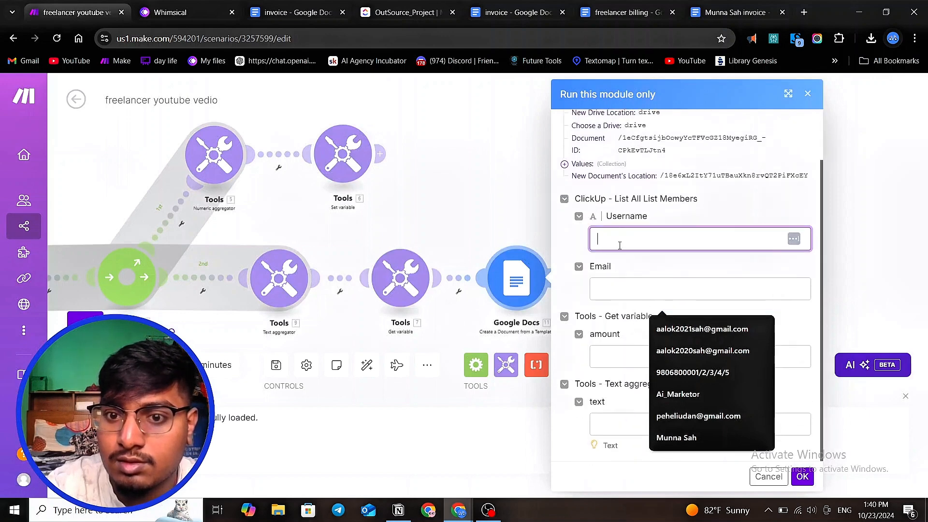
left_click(624, 285)
left_click(624, 356)
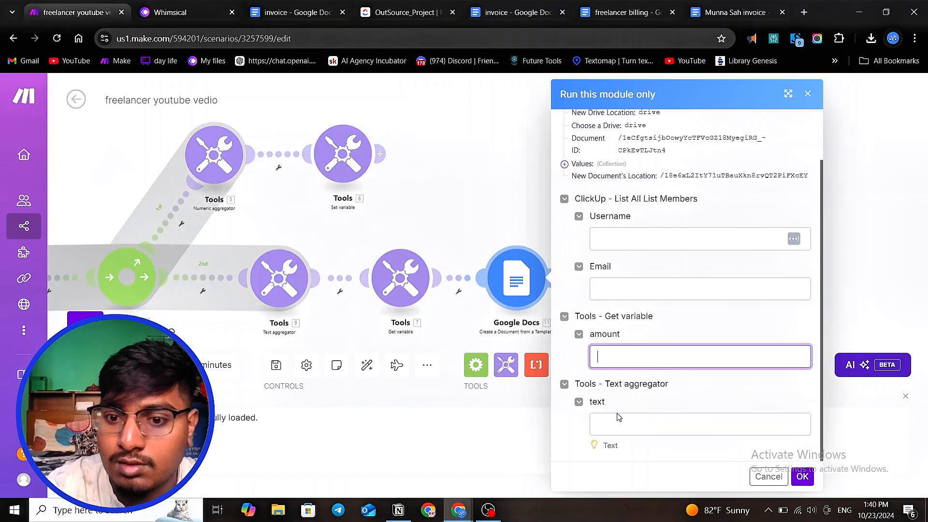
left_click(618, 421)
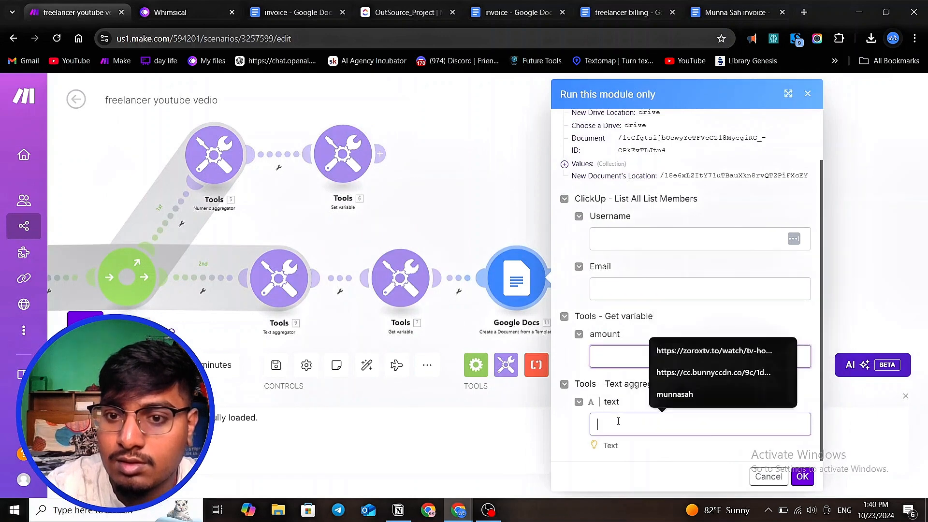
left_click(641, 242)
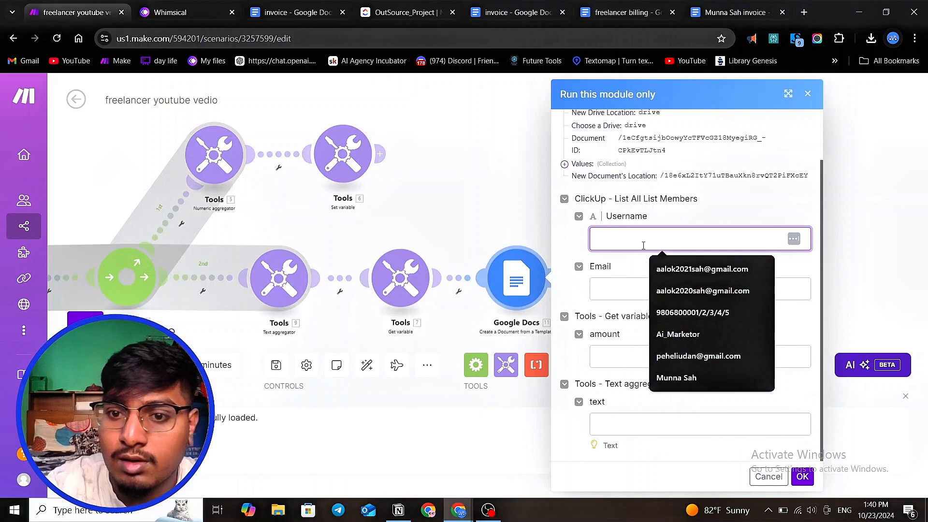
type("munna")
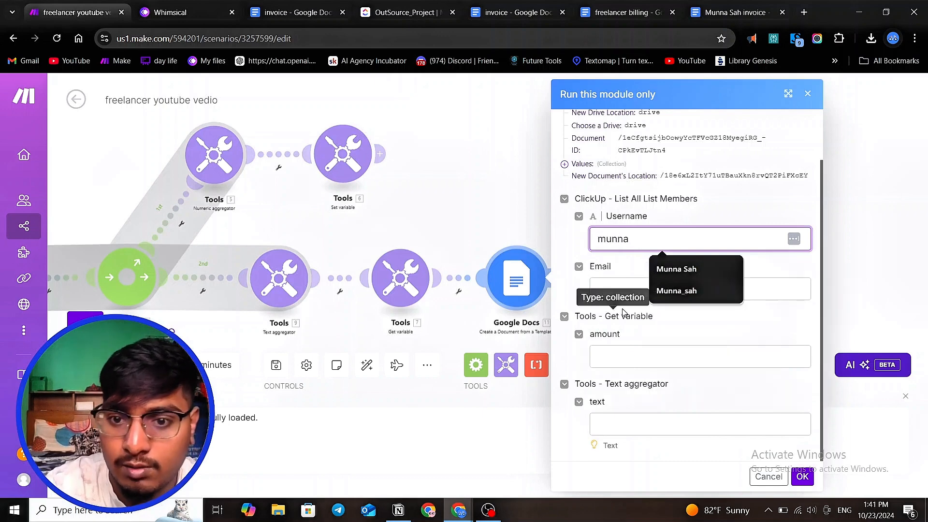
- Fill in test values for the email, the amount asdf and the aggregated text dad
left_click(621, 289)
type("sd")
left_click(620, 358)
type("asdf")
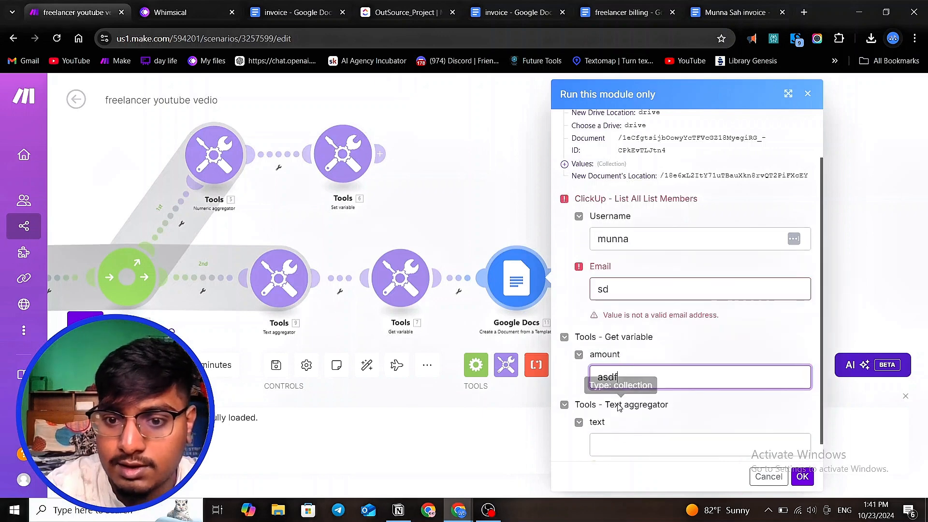
left_click(625, 427)
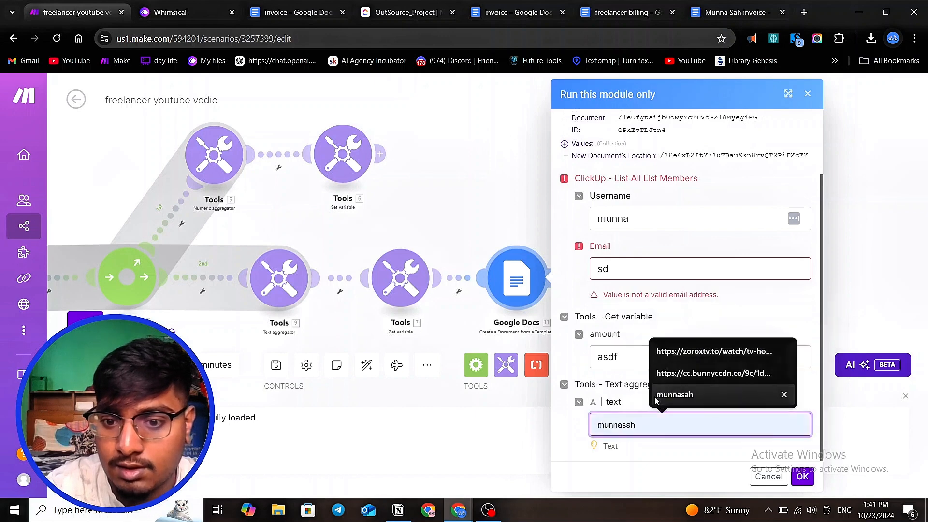
type("dad")
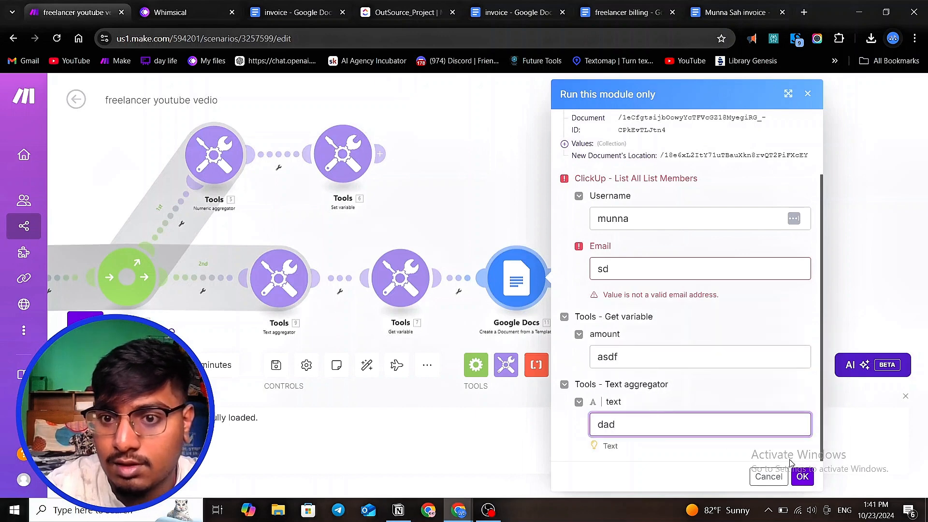
- Replace the email with a valid suggested address and run the module with these test values
left_click(803, 477)
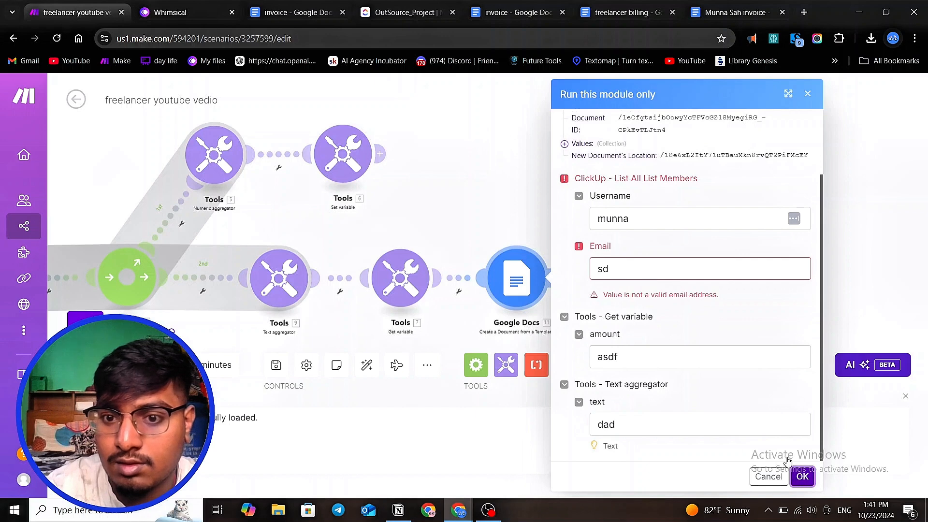
left_click(621, 280)
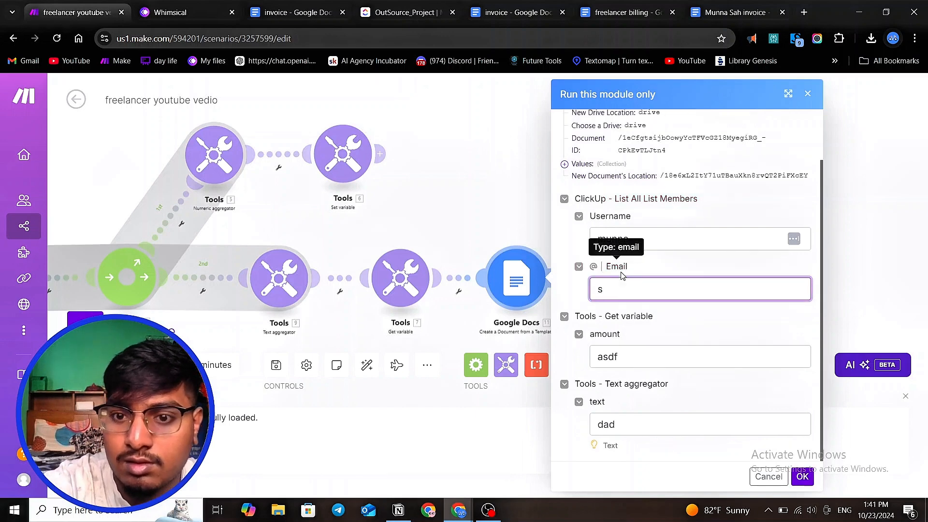
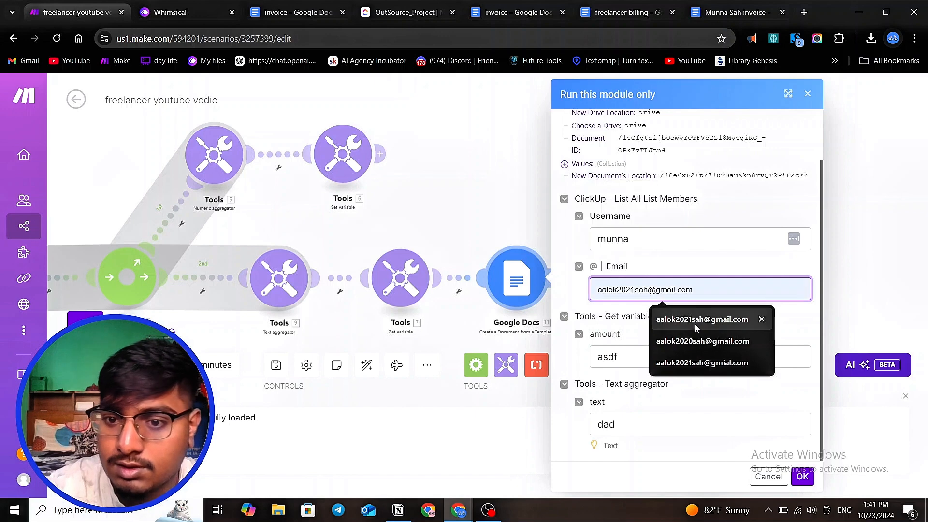
left_click(695, 321)
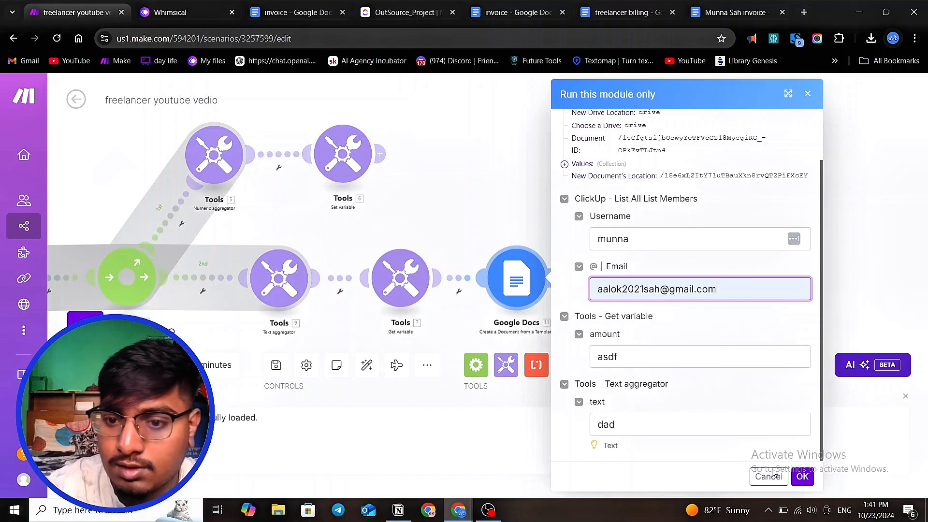
left_click(803, 478)
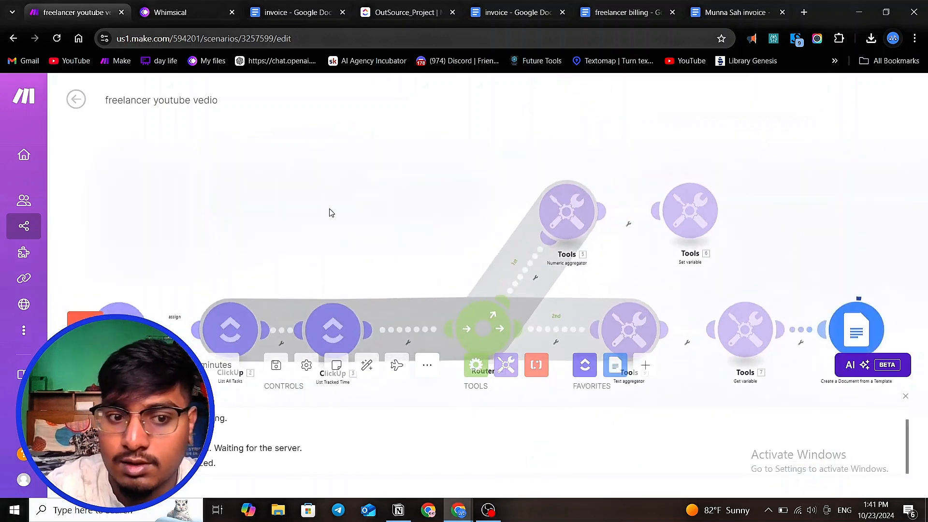
- Copy the created document's Web View Link from the module's output bundle
scroll(331, 213, "down", 3)
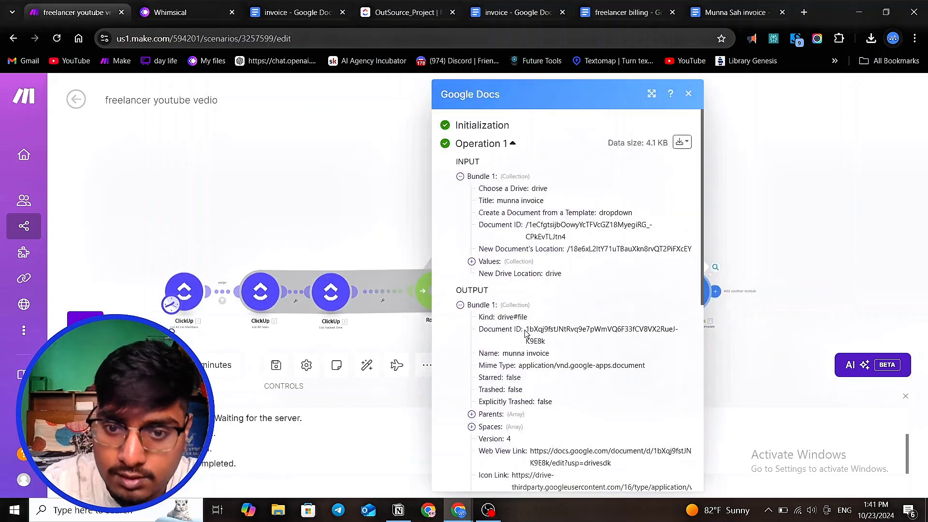
scroll(529, 326, "down", 3)
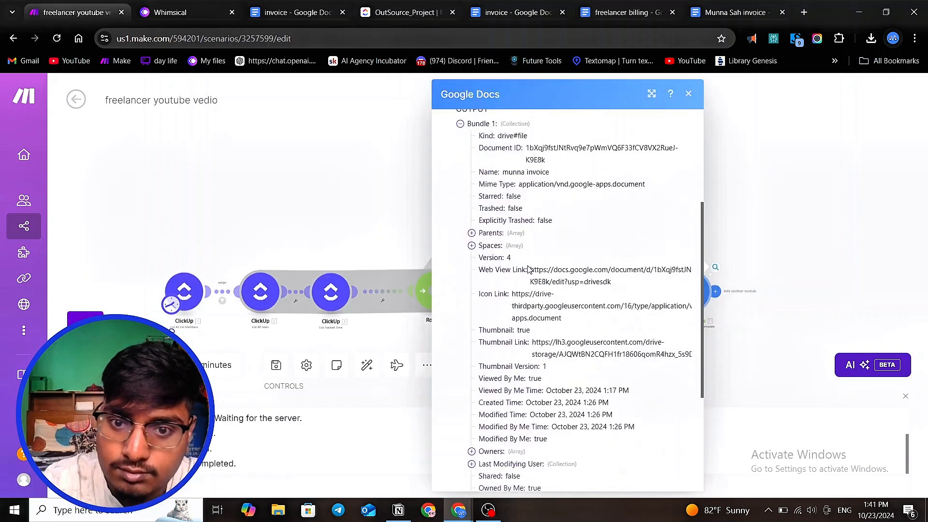
left_click_drag(529, 269, 620, 288)
key("ctrl+c")
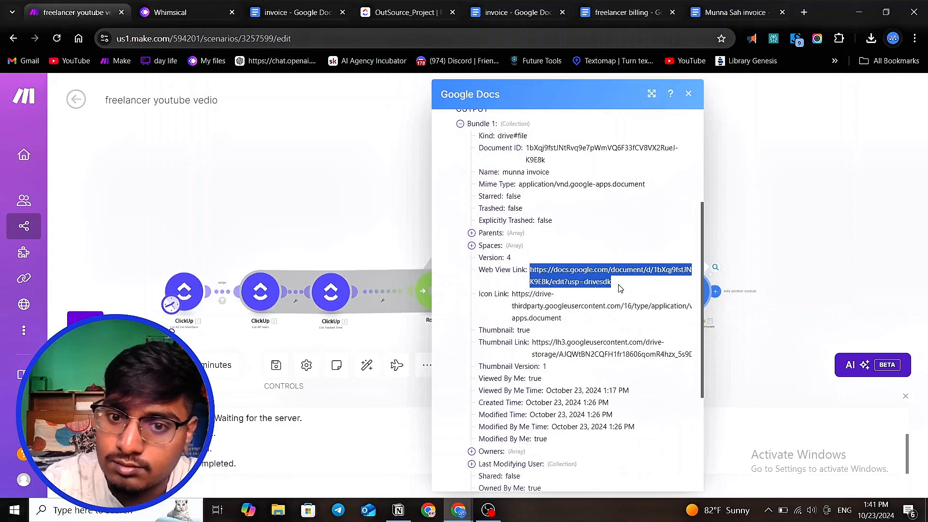
right_click(589, 278)
left_click(609, 291)
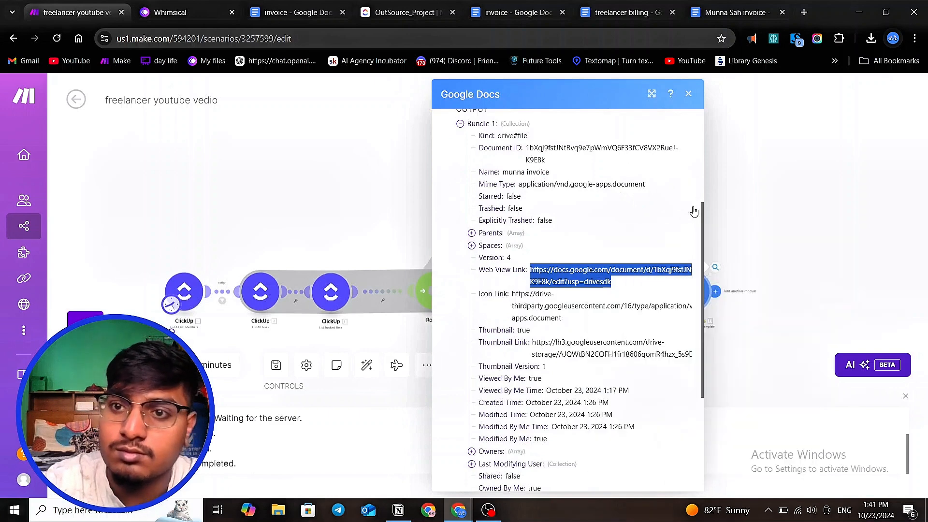
- Open the copied document link in a new browser tab
left_click(804, 12)
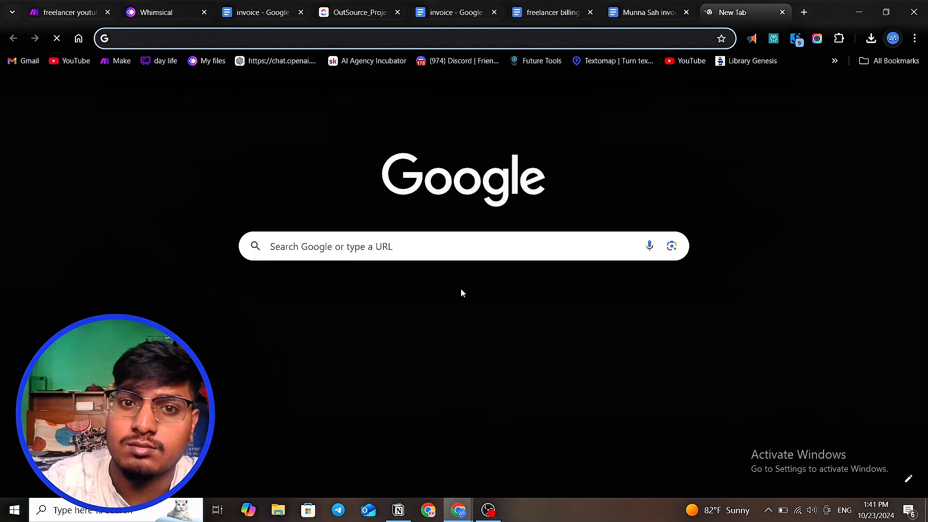
left_click(434, 248)
key("ctrl+v")
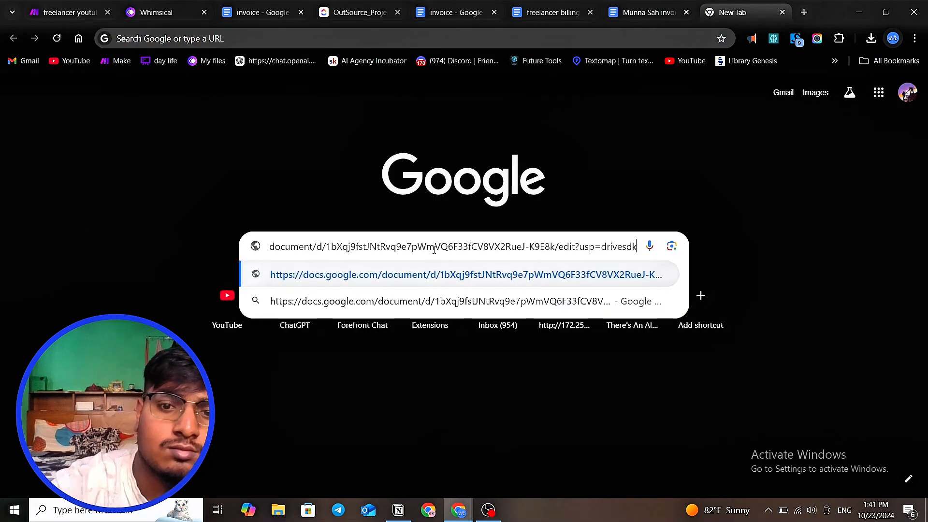
key("Return")
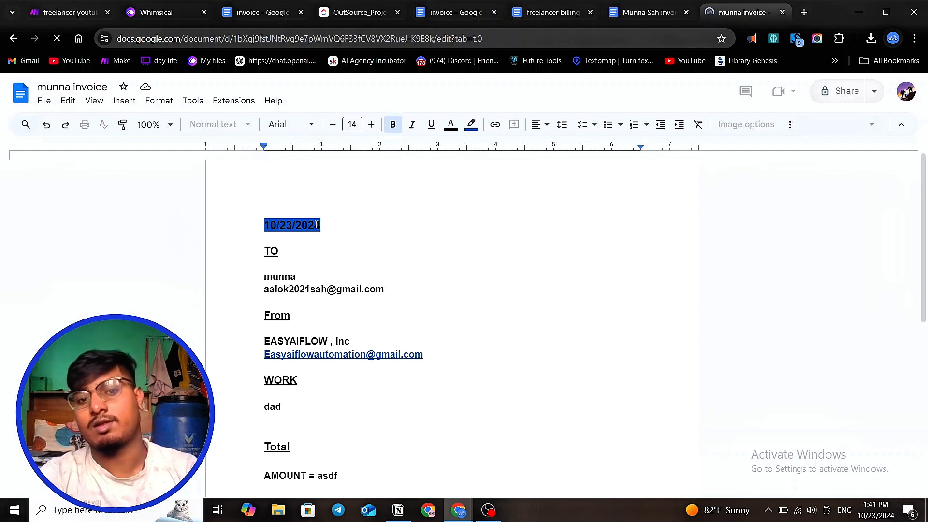
- Review the generated invoice's date, recipient, work and amount entries
scroll(290, 225, "down", 4)
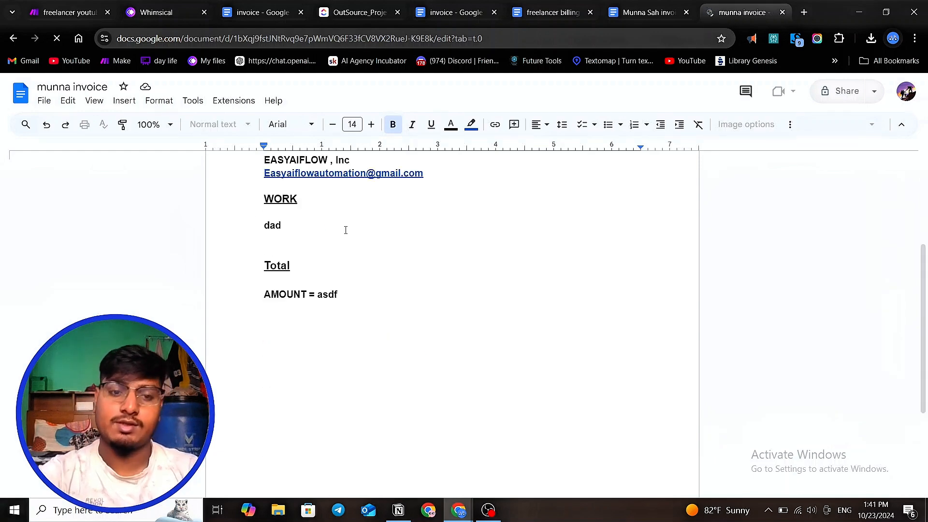
scroll(345, 230, "up", 4)
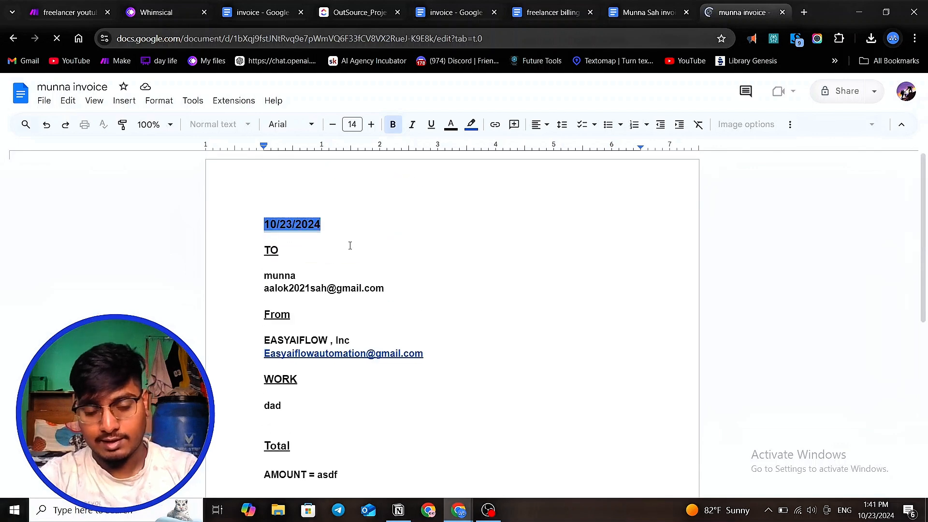
scroll(348, 242, "down", 3)
scroll(349, 248, "up", 3)
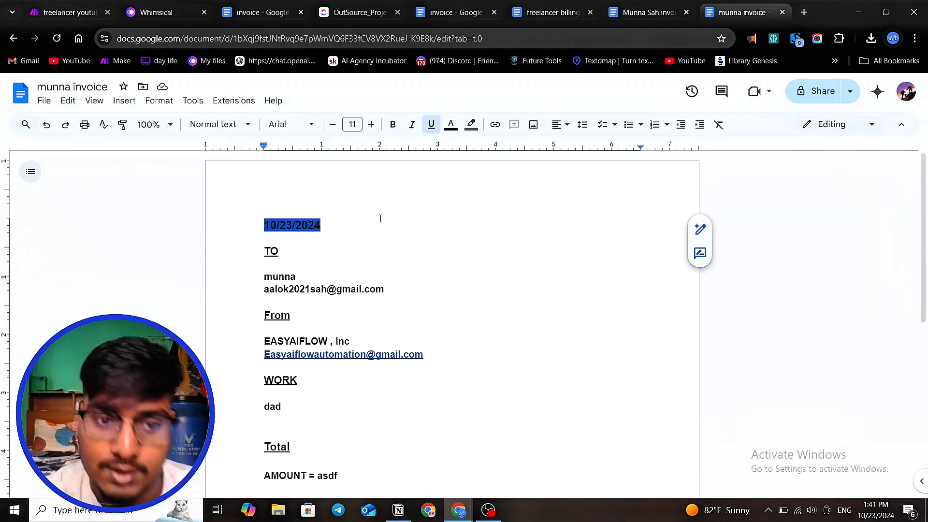
scroll(379, 217, "down", 4)
scroll(387, 232, "up", 3)
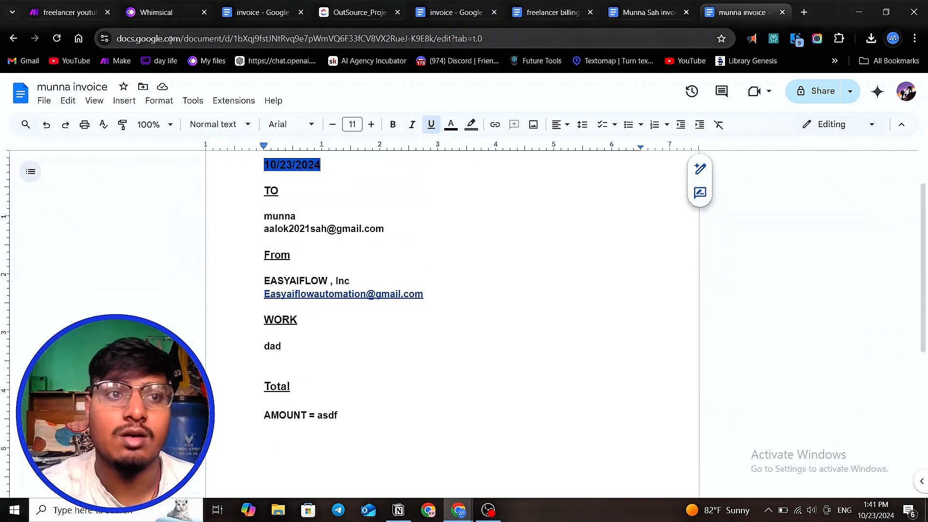
left_click(70, 12)
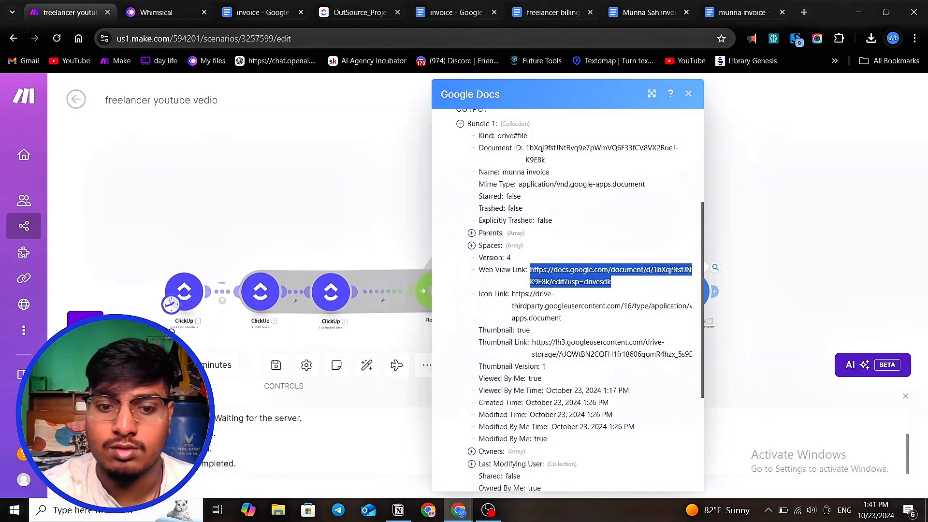
left_click(489, 510)
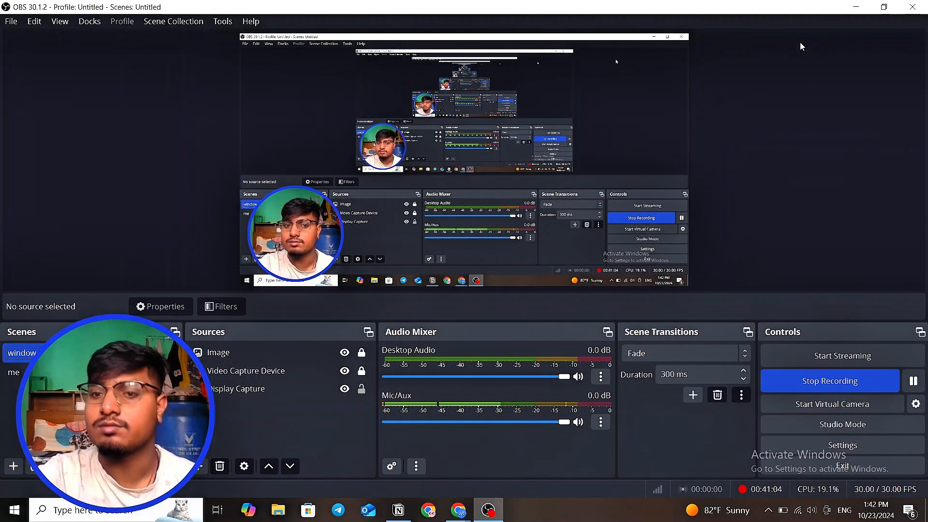
left_click(856, 5)
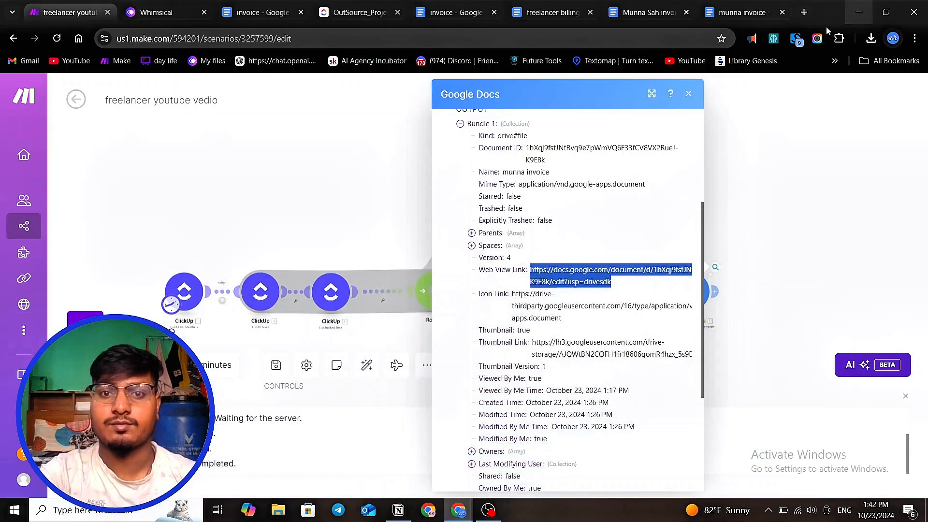
- Close the output panel and save the current scenario
left_click(385, 158)
scroll(758, 216, "down", 2)
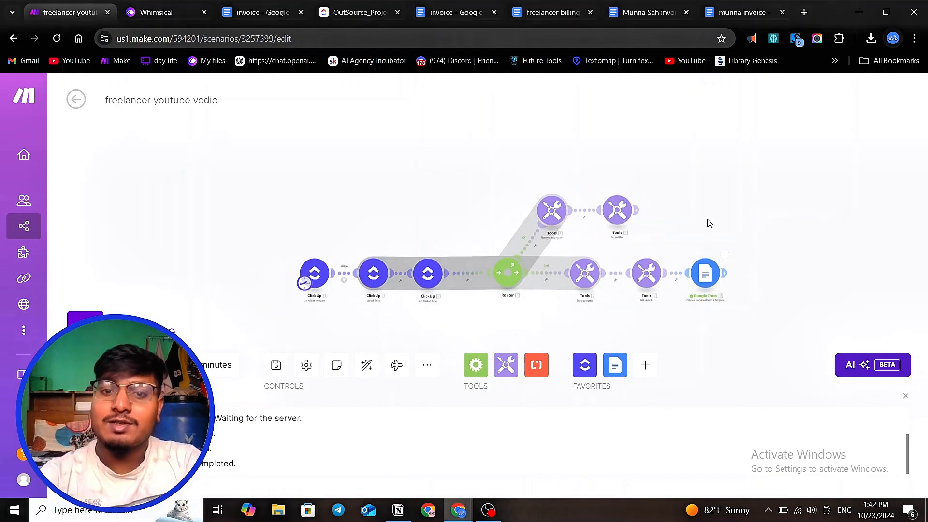
scroll(408, 219, "up", 2)
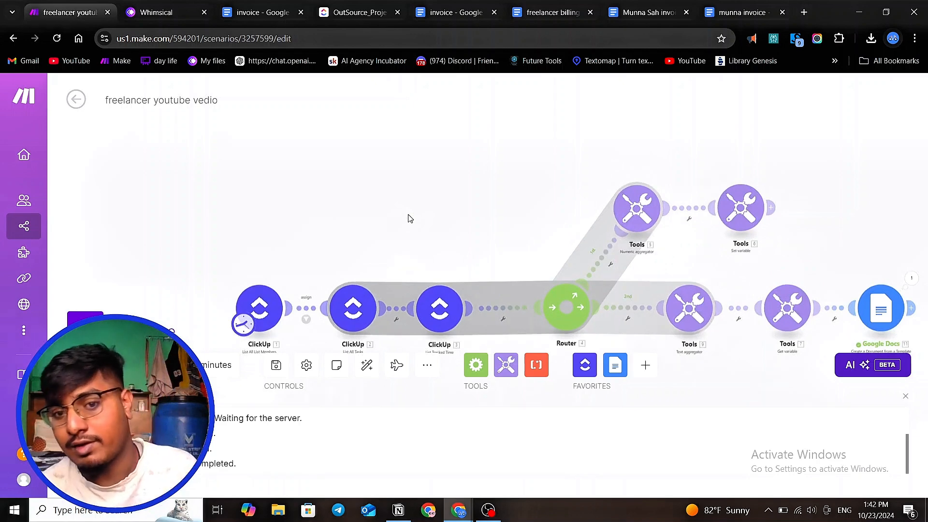
left_click(347, 13)
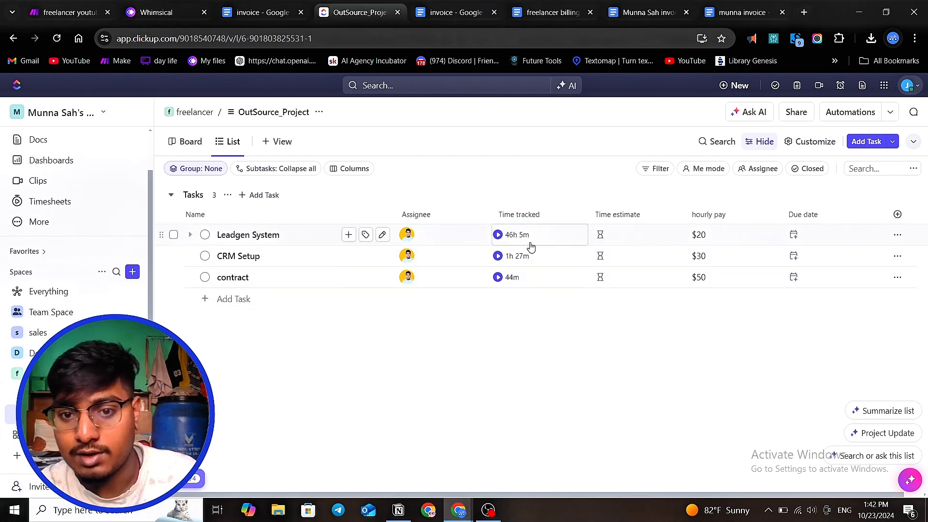
left_click(53, 9)
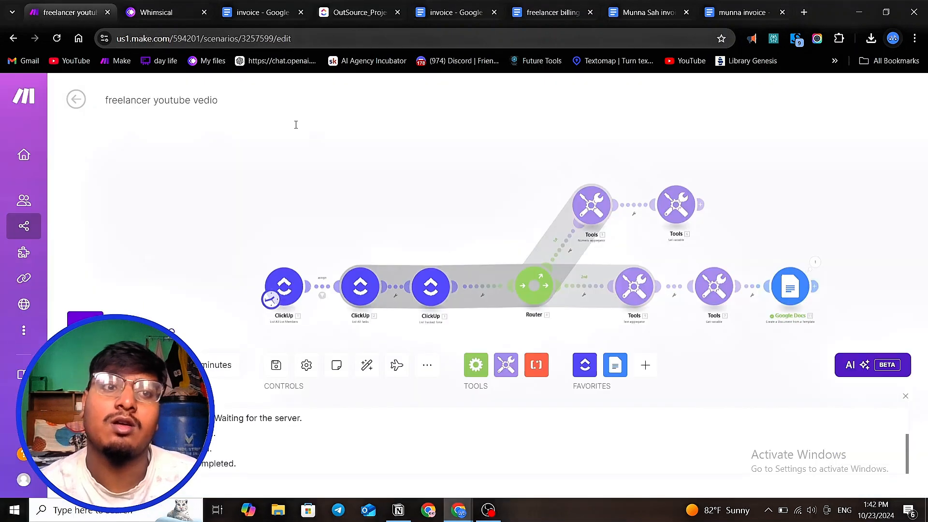
scroll(368, 195, "down", 5)
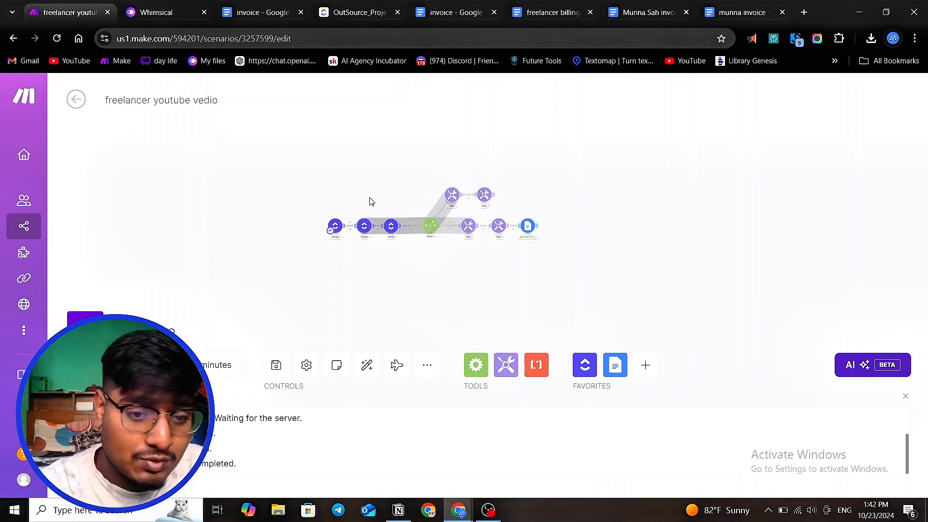
left_click(278, 366)
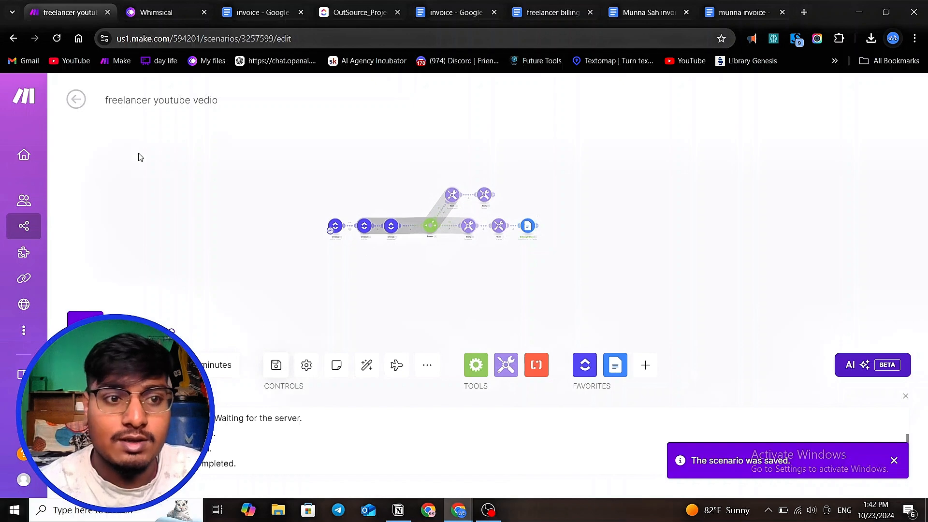
- Leave the scenario editor and open the freelancer advance scenario from the scenario list
left_click(73, 101)
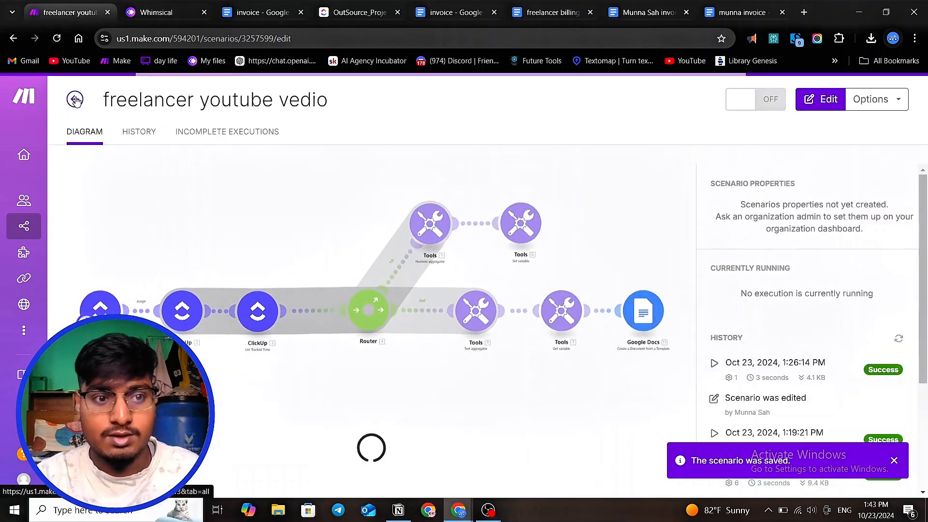
left_click(75, 100)
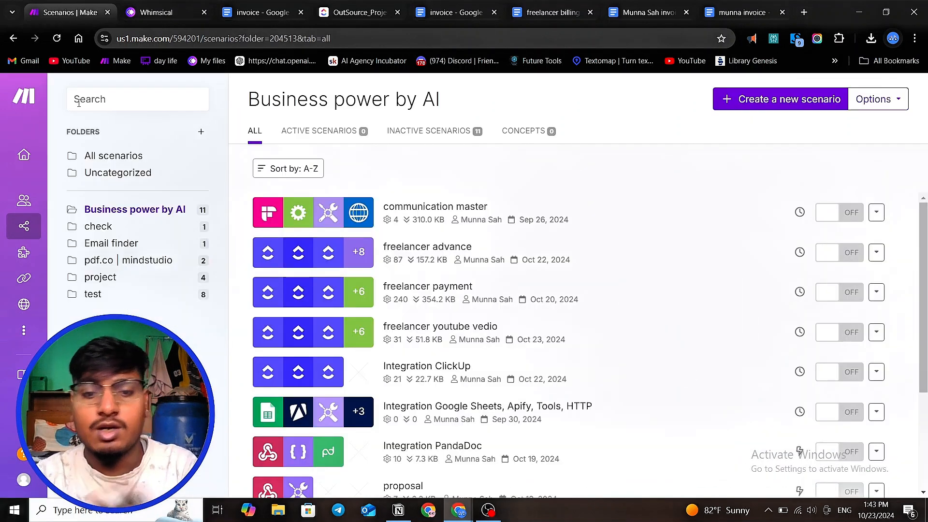
left_click(427, 256)
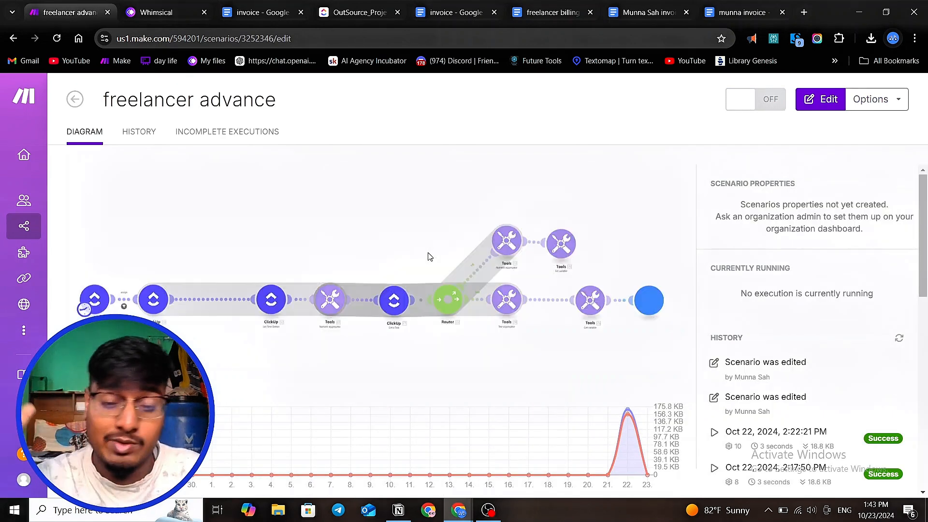
- Enter the editor and inspect the List Time Entries module's workspace, start date, end date and limit settings
left_click(385, 391)
scroll(414, 363, "down", 4)
scroll(356, 377, "up", 5)
left_click_drag(380, 345, 431, 294)
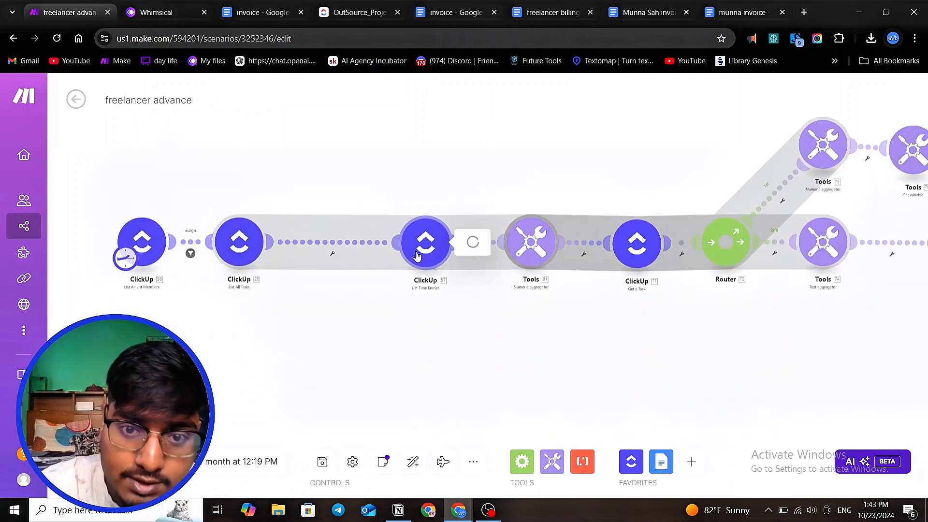
left_click(418, 252)
scroll(520, 261, "down", 1)
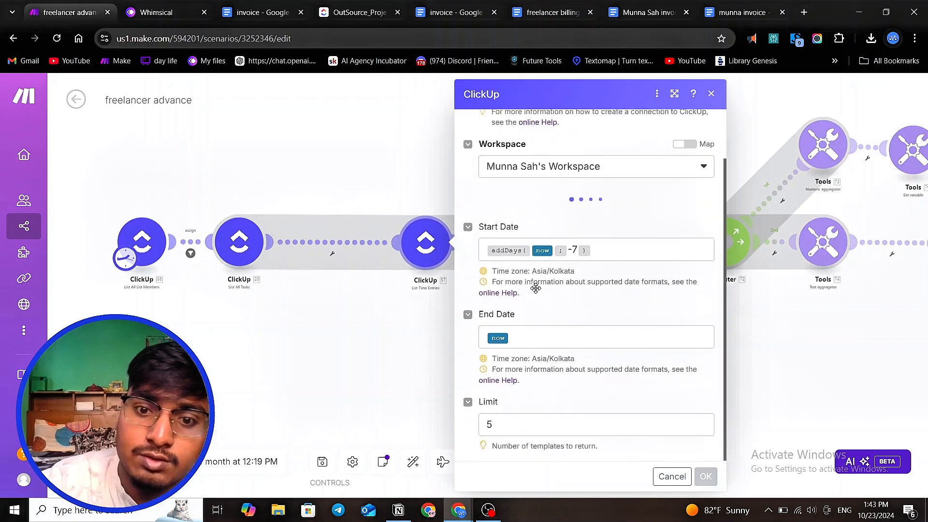
left_click(359, 337)
- Add an empty module to the canvas and browse ClickUp's Tracked Time 2.0 modules
right_click(369, 339)
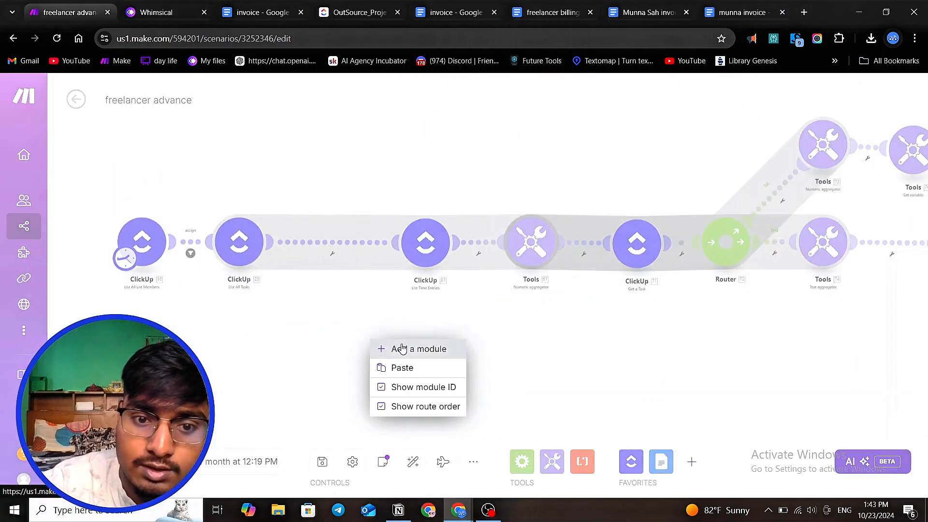
left_click(401, 348)
left_click(373, 340)
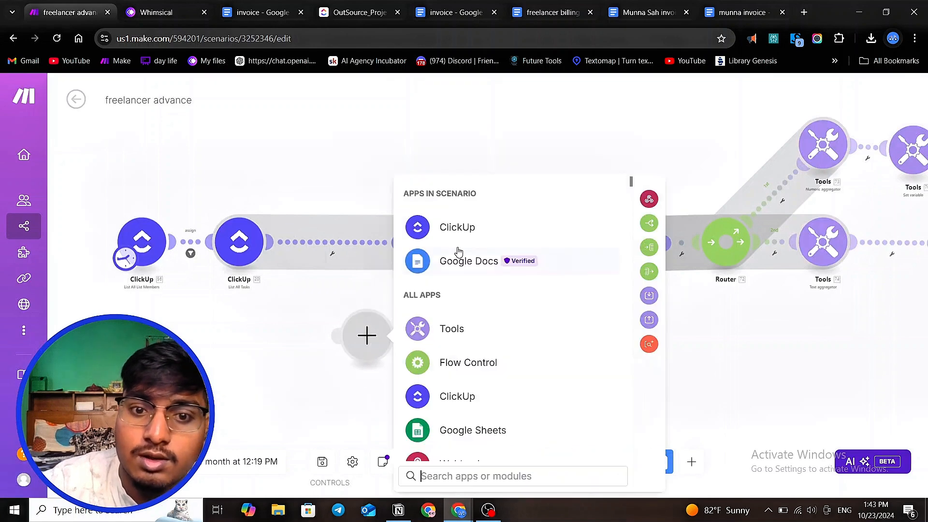
left_click(466, 229)
scroll(529, 314, "down", 4)
scroll(529, 314, "down", 15)
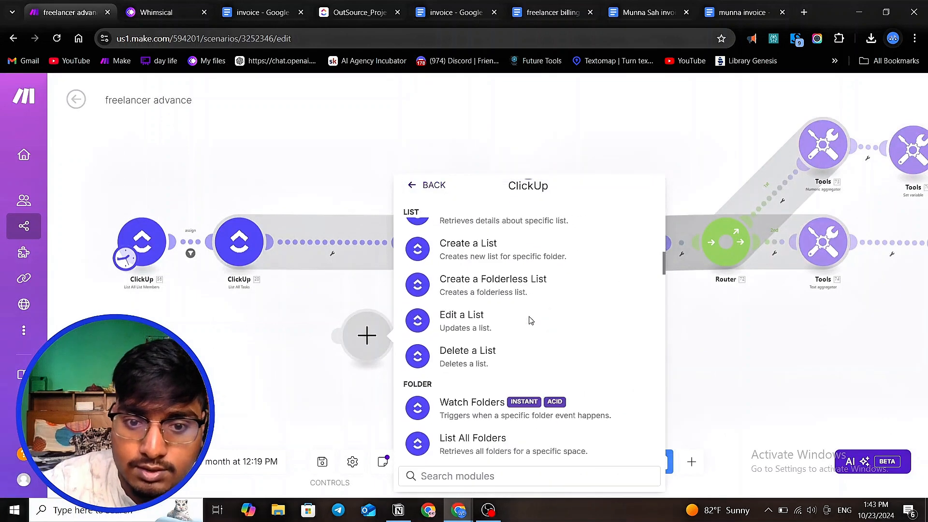
scroll(530, 319, "down", 15)
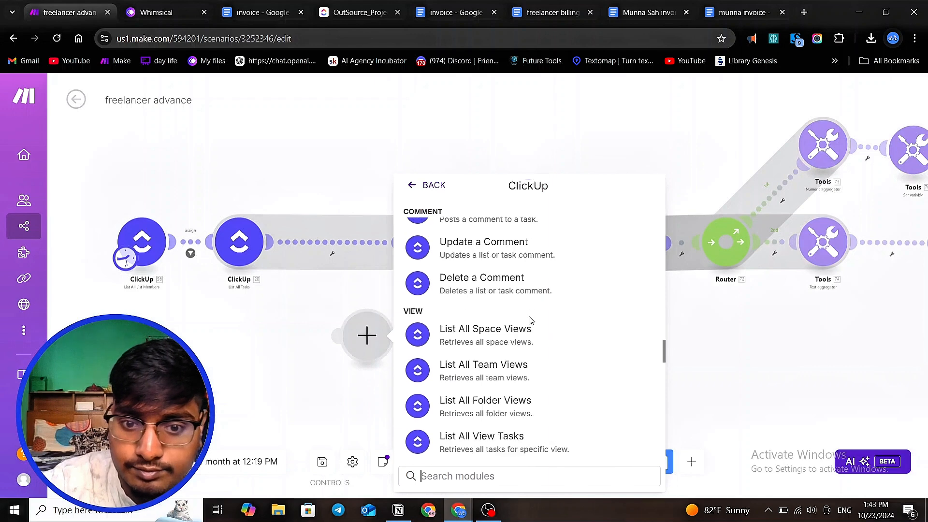
scroll(530, 321, "down", 3)
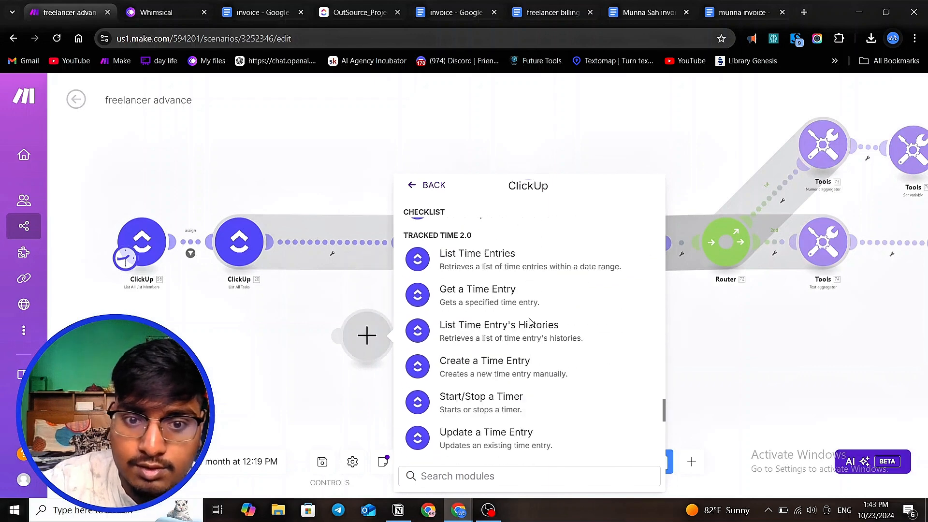
scroll(450, 327, "up", 2)
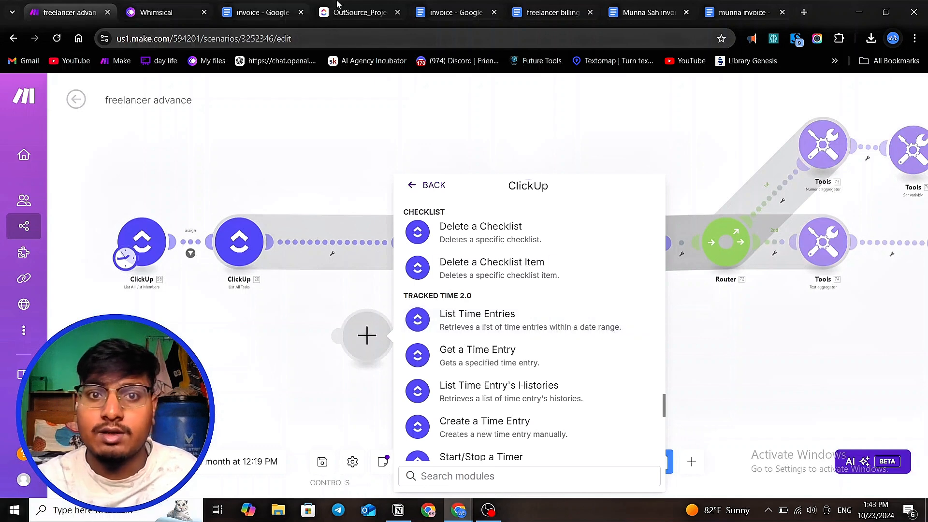
left_click(356, 12)
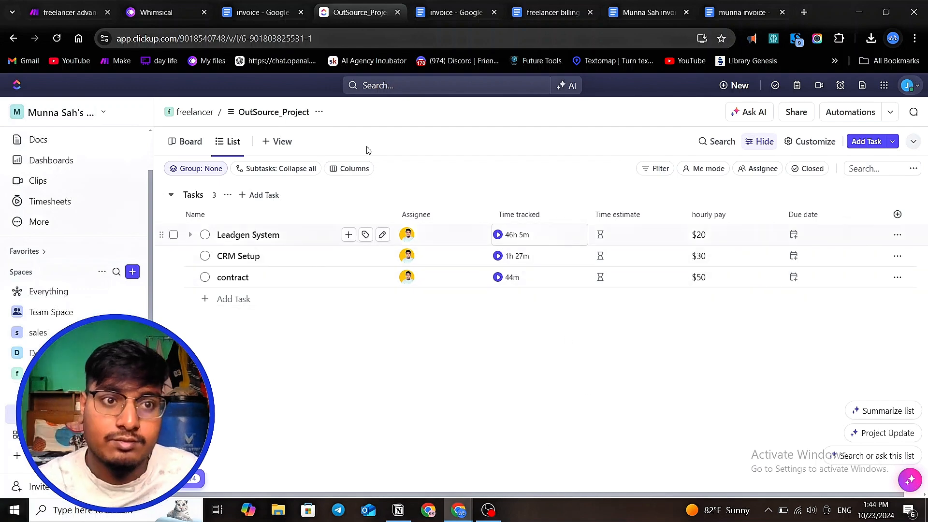
left_click(63, 11)
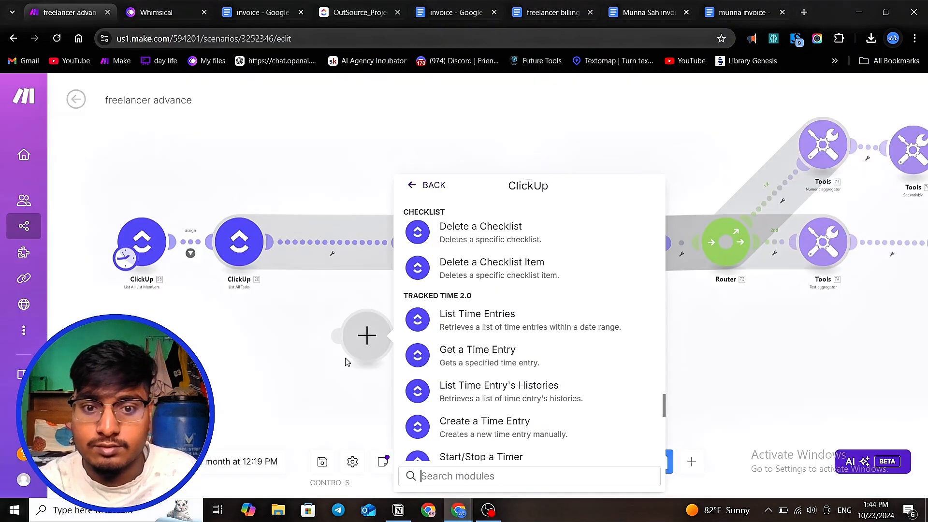
left_click(323, 363)
- Reopen the List Time Entries module and examine the mapping options for its End Date field
scroll(377, 336, "up", 2)
left_click(450, 197)
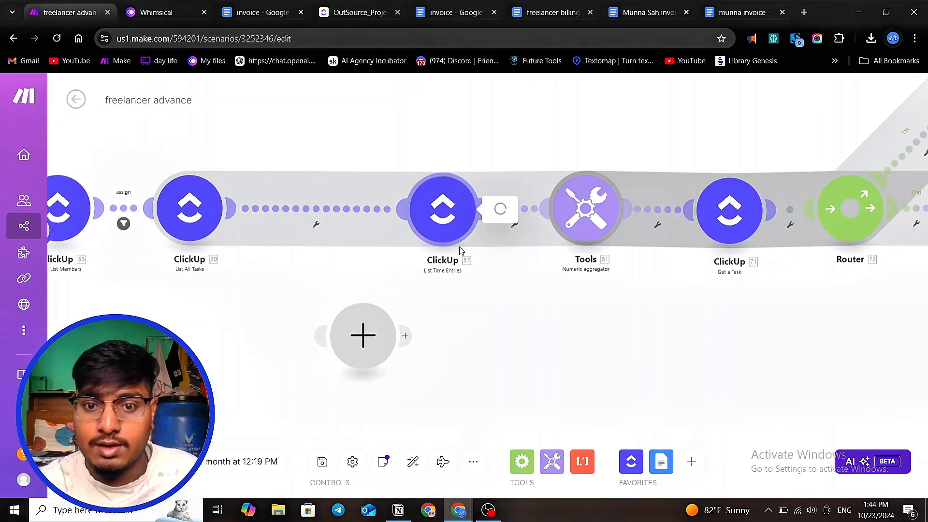
scroll(599, 312, "down", 2)
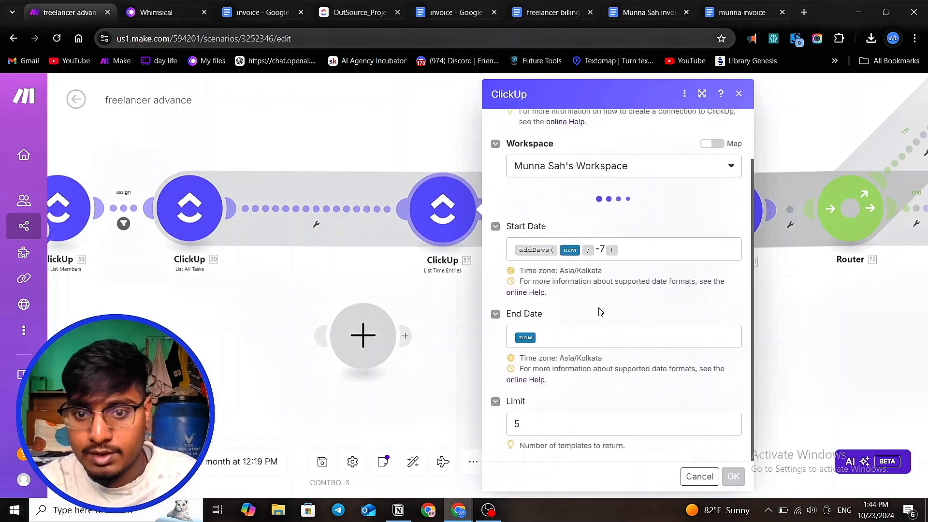
left_click(573, 339)
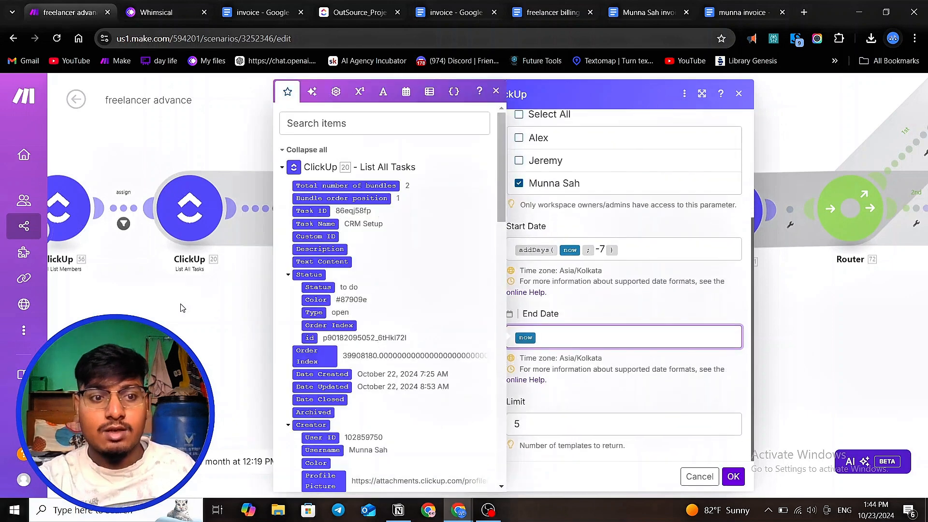
left_click(285, 275)
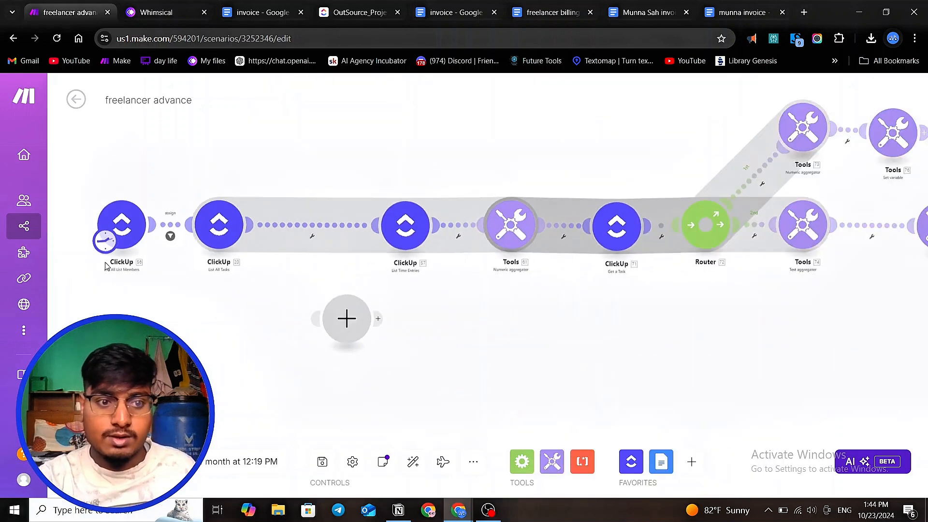
- Set the trigger's schedule to run on Days of the week, ticking Friday
left_click(104, 239)
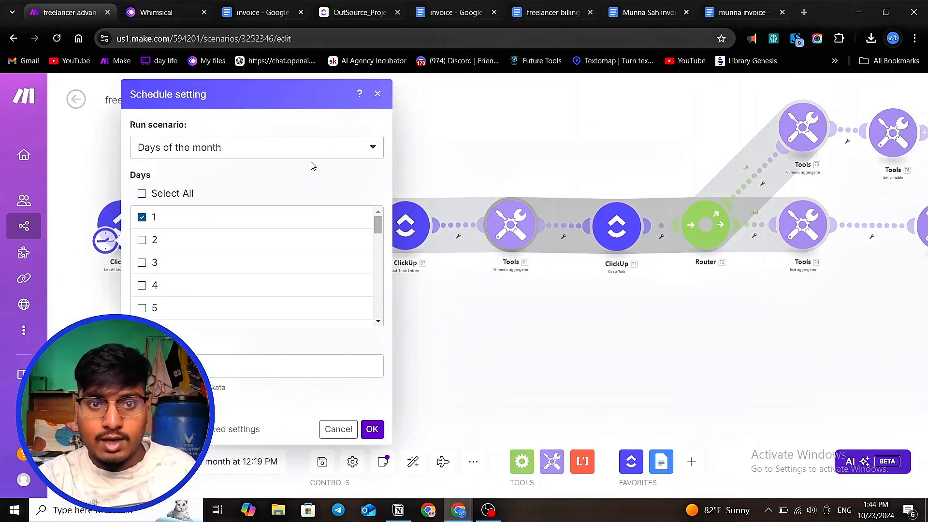
left_click(330, 147)
left_click(225, 234)
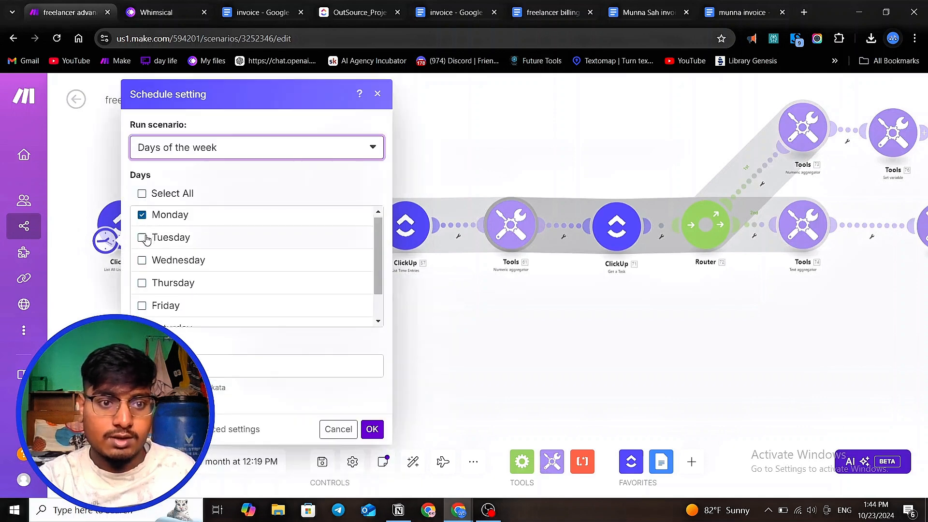
scroll(155, 256, "down", 2)
scroll(149, 278, "up", 2)
scroll(147, 276, "down", 2)
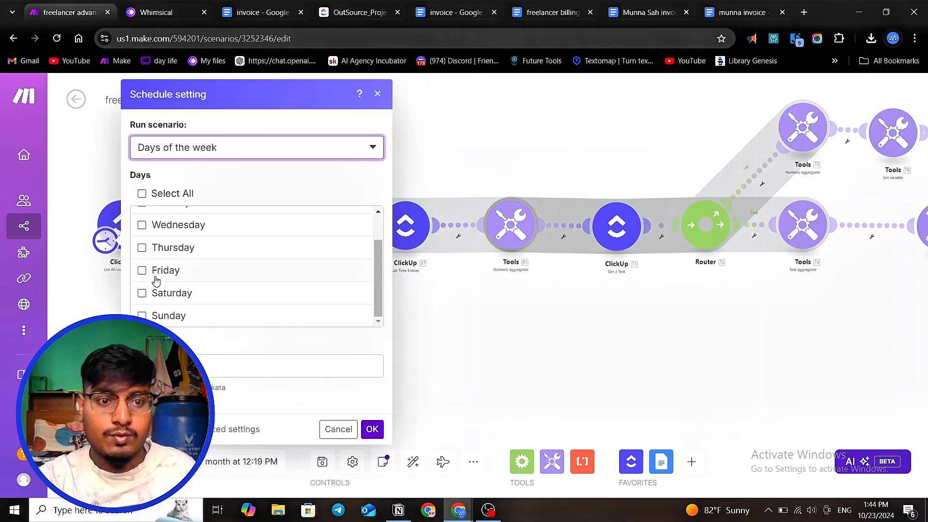
left_click(149, 271)
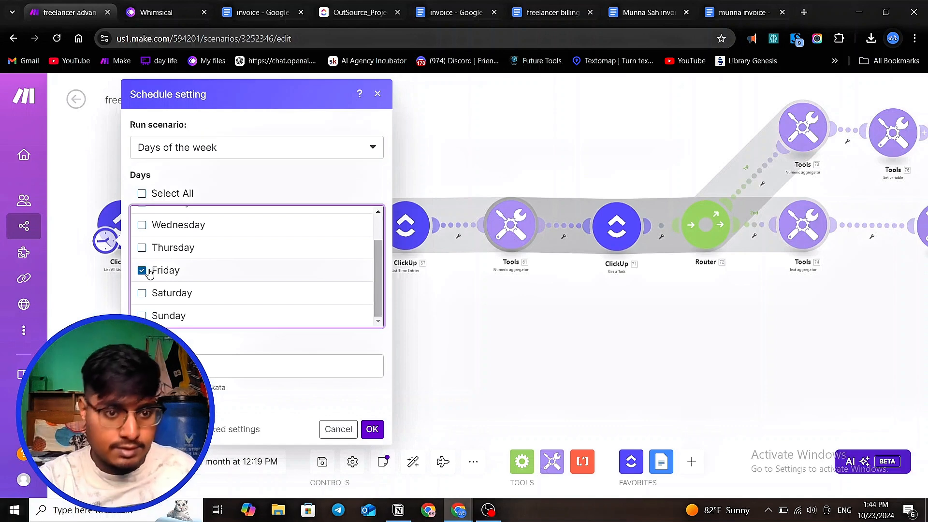
left_click(374, 429)
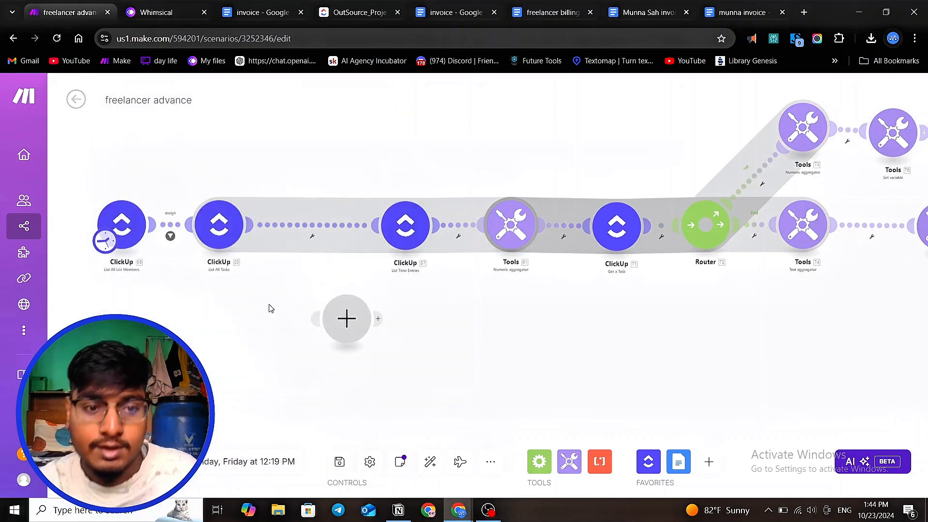
- Reopen the List Time Entries module, review its Start Date and End Date expressions, and confirm
scroll(134, 277, "up", 3)
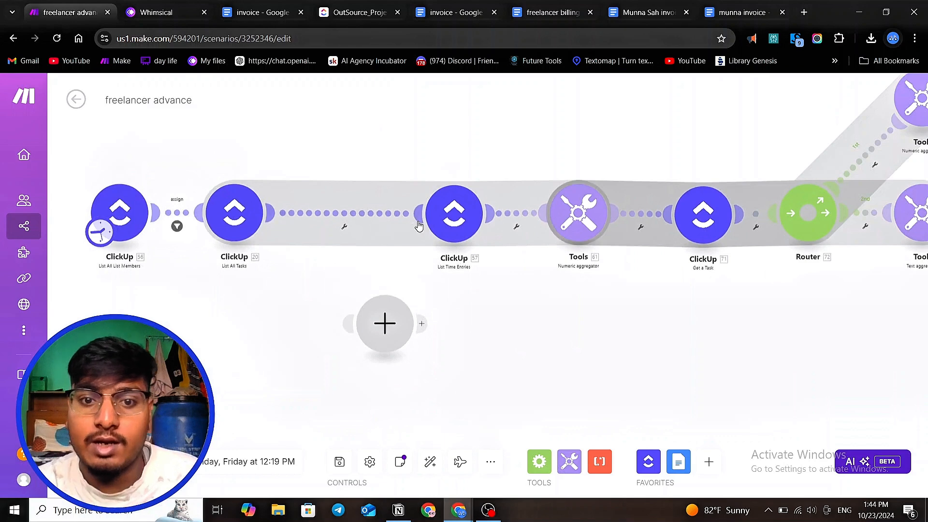
scroll(418, 220, "up", 1)
left_click(457, 220)
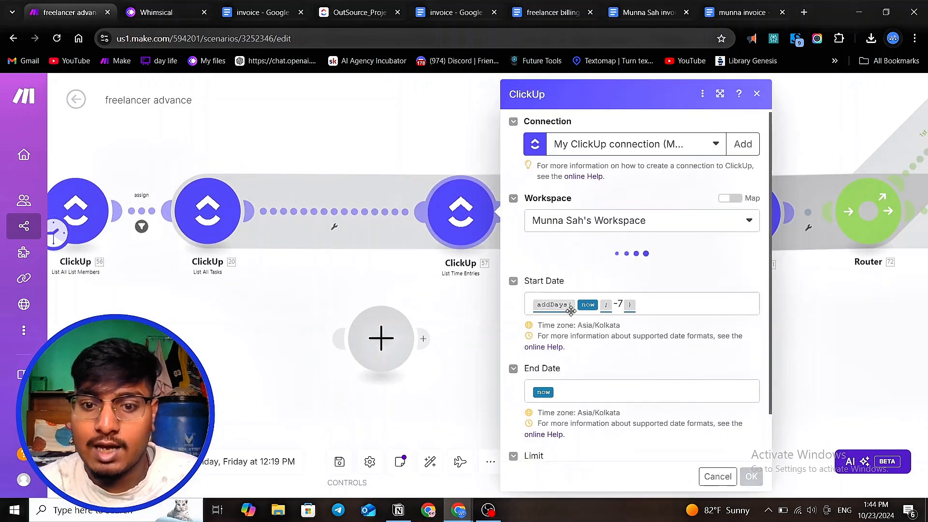
scroll(571, 309, "down", 1)
scroll(566, 351, "down", 2)
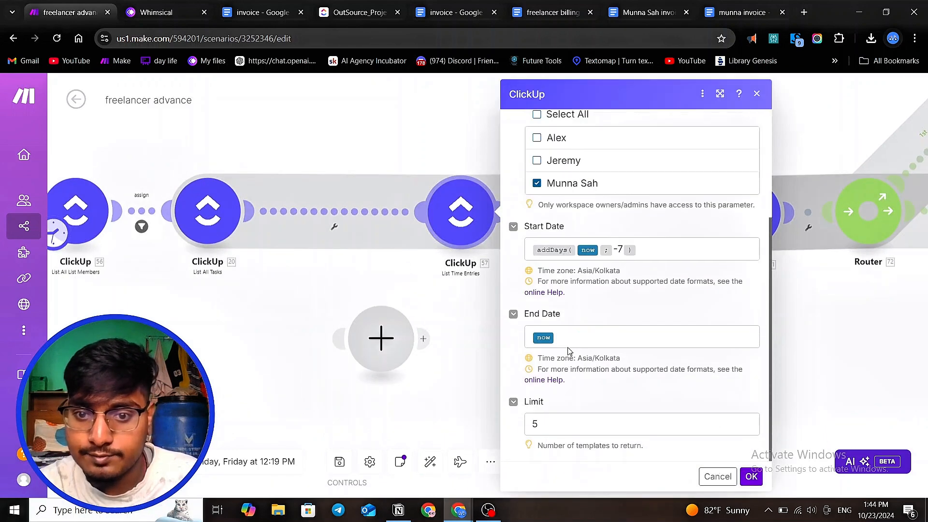
left_click(571, 341)
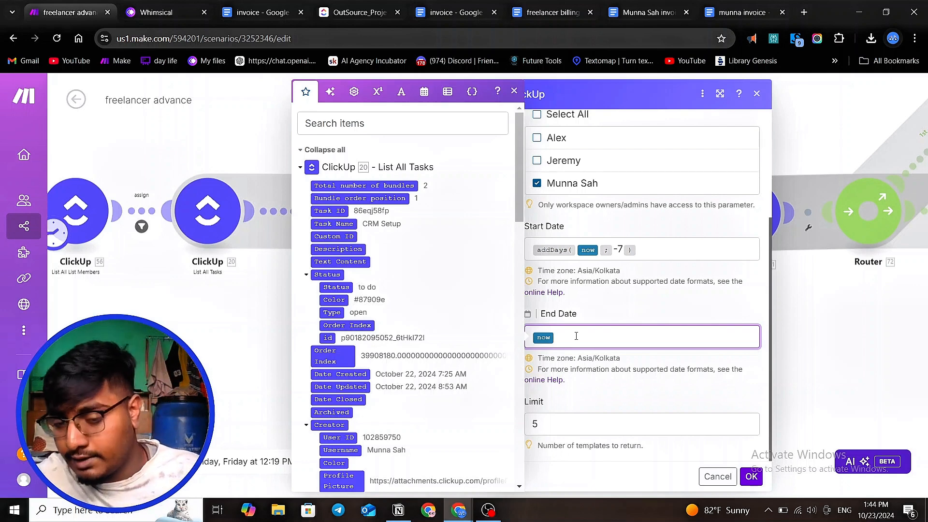
left_click(649, 251)
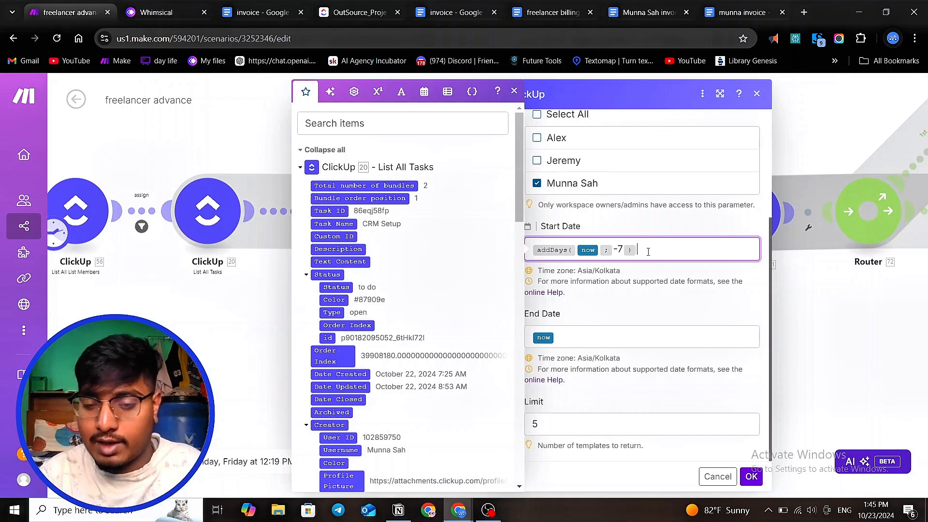
left_click(751, 476)
- Open the Numeric aggregator module to examine its source module, SUM function, group-by and value settings
scroll(561, 339, "up", 2)
scroll(446, 290, "down", 1)
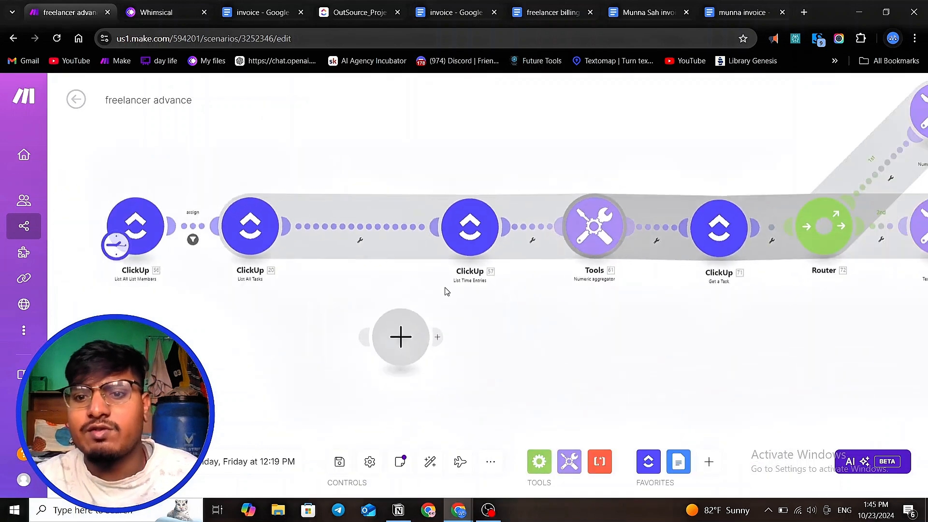
scroll(594, 234, "up", 2)
left_click(611, 224)
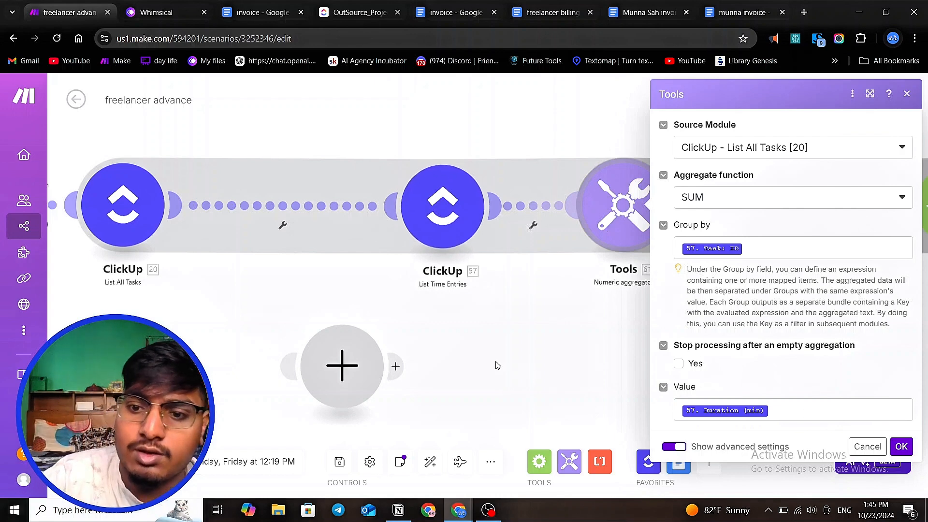
- Open the Get a Task module and examine the mapped Task ID field and its available items
scroll(438, 352, "down", 1)
scroll(444, 314, "down", 2)
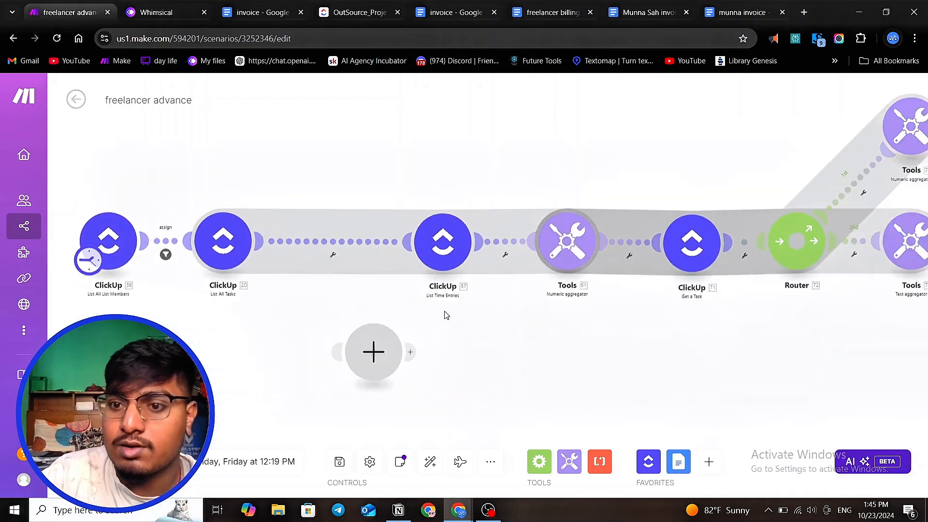
scroll(645, 283, "up", 2)
scroll(529, 230, "down", 2)
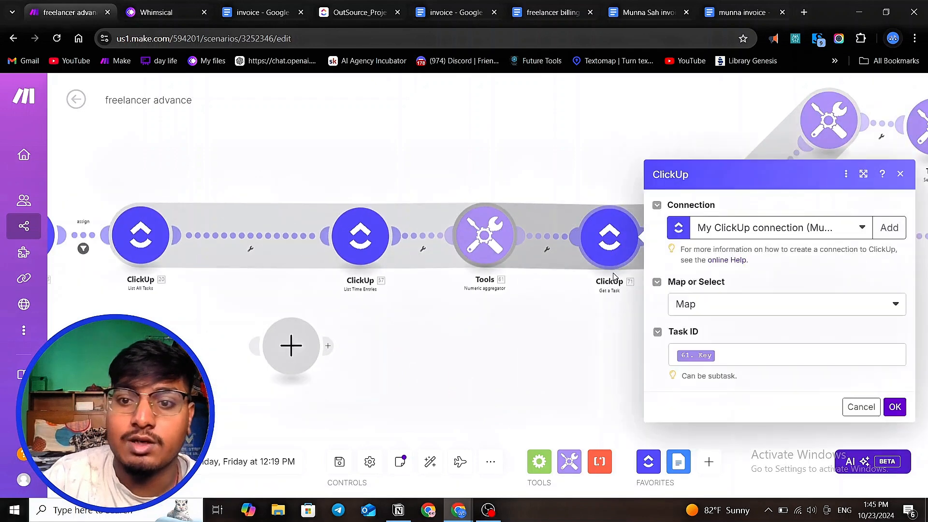
left_click(734, 302)
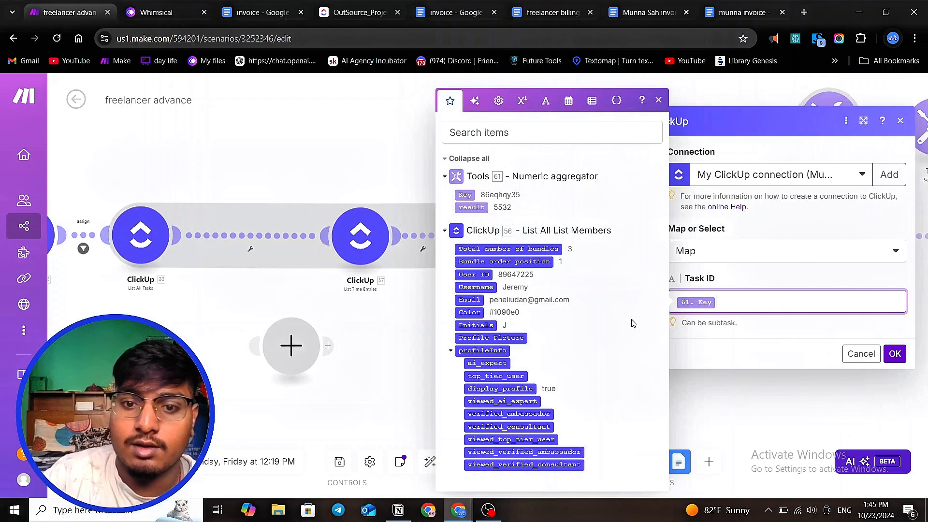
left_click(312, 325)
scroll(312, 323, "down", 1)
scroll(750, 183, "up", 3)
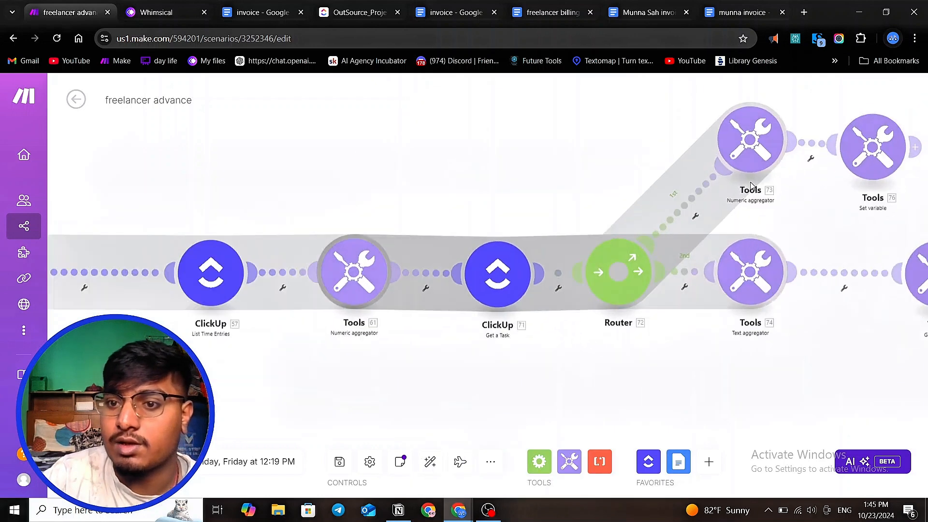
- Open the Text aggregator module to examine its source module, row separator, group-by and text template settings
scroll(623, 183, "down", 3)
left_click_drag(786, 195, 725, 206)
scroll(646, 296, "up", 2)
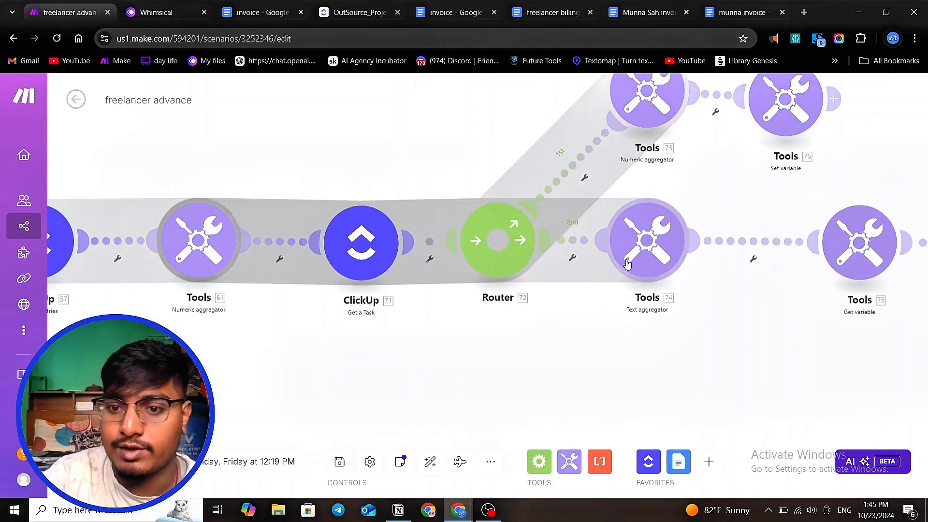
scroll(648, 280, "down", 1)
left_click(648, 279)
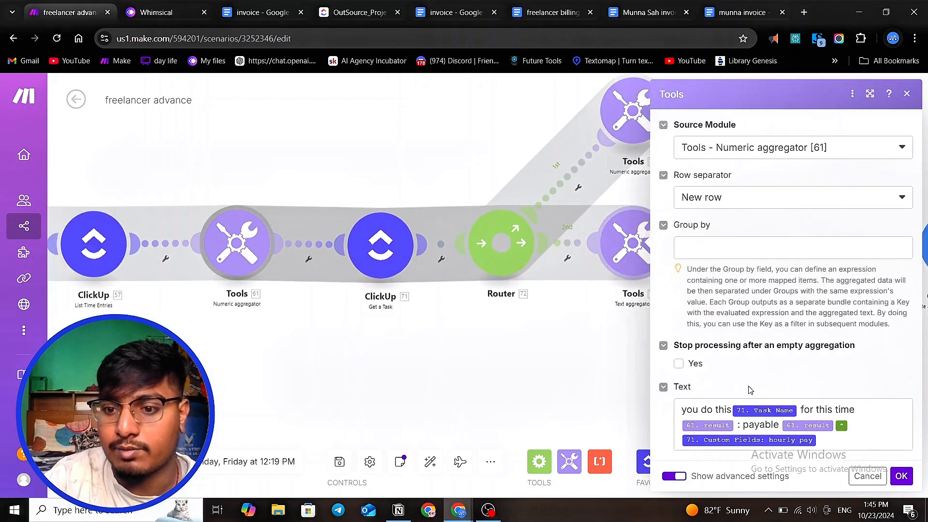
left_click(582, 395)
scroll(521, 278, "down", 2)
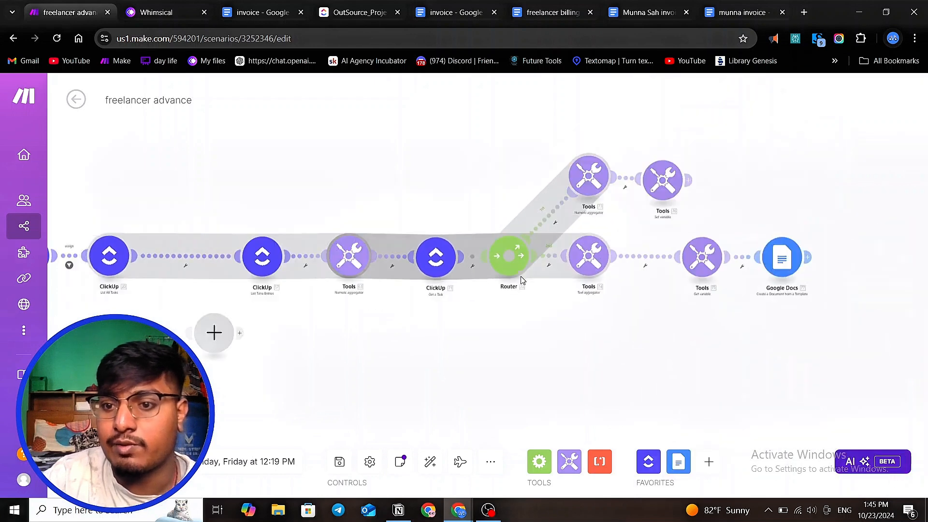
scroll(320, 354, "up", 2)
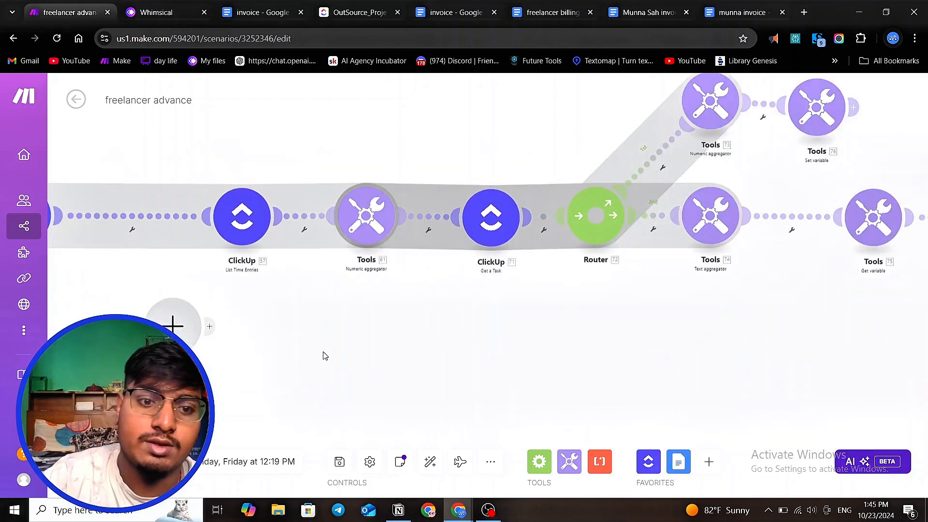
left_click_drag(322, 356, 508, 349)
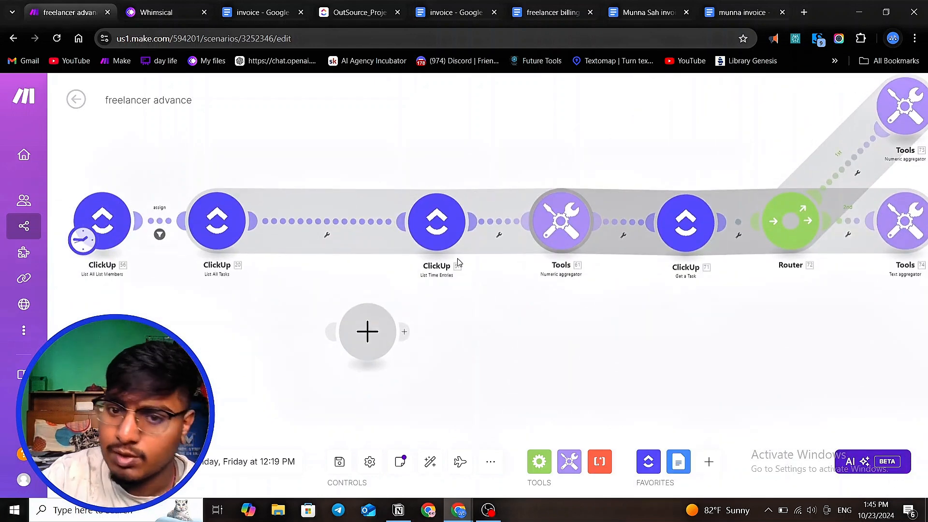